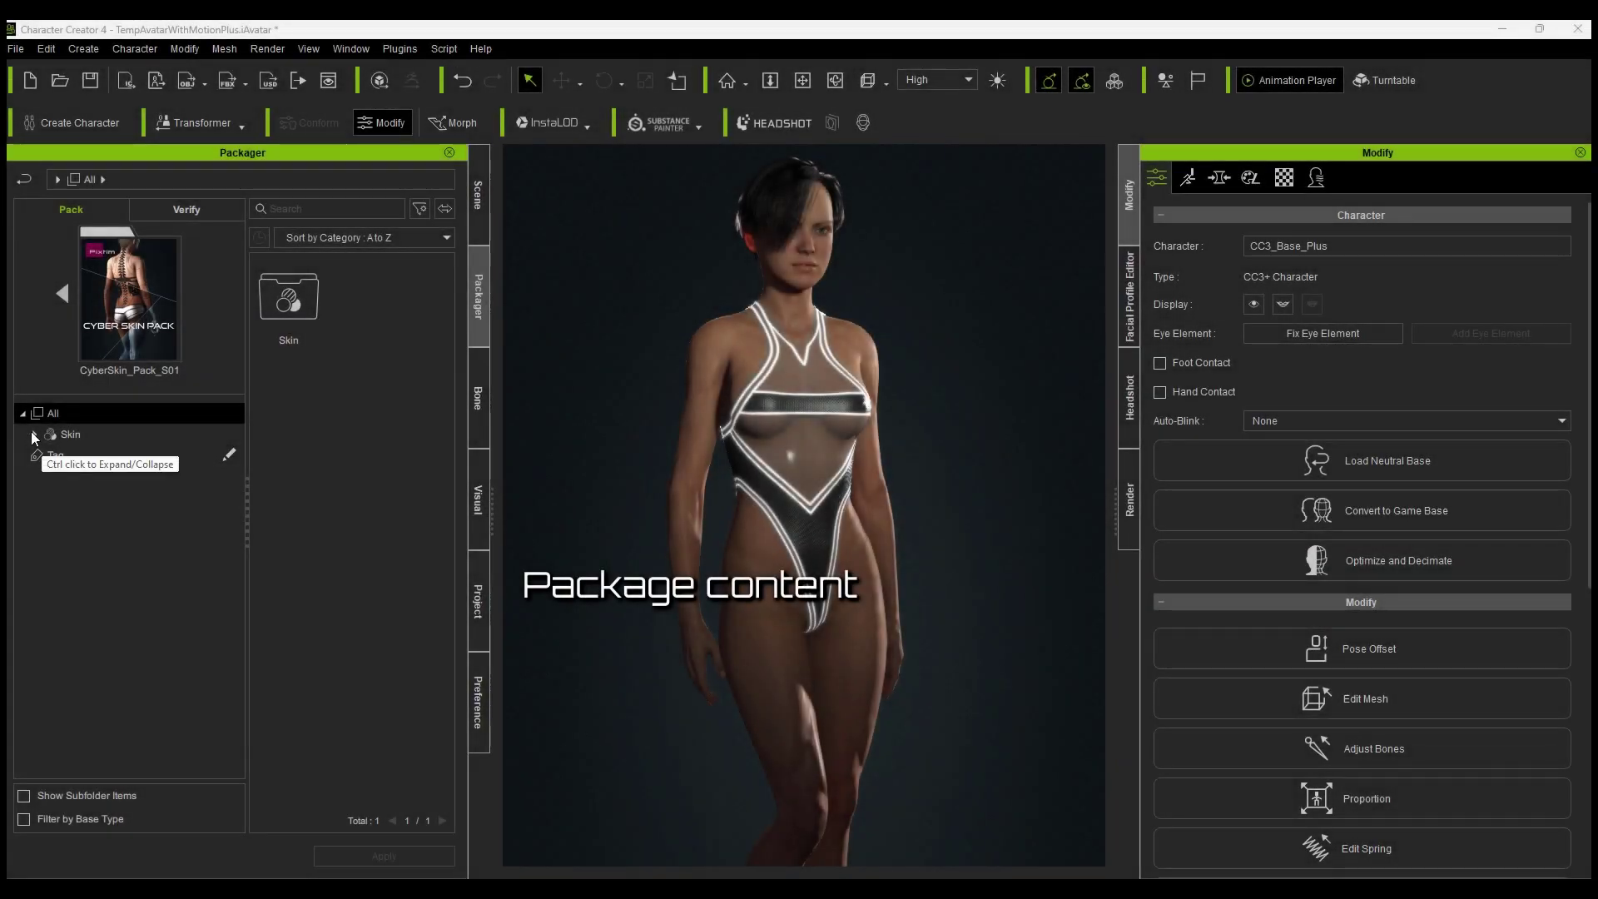
Expand the CyberSkin_Pack_S01 skin content down to the Pixtim subfolders and open the character's skin layer editor
click(34, 433)
click(81, 434)
click(49, 454)
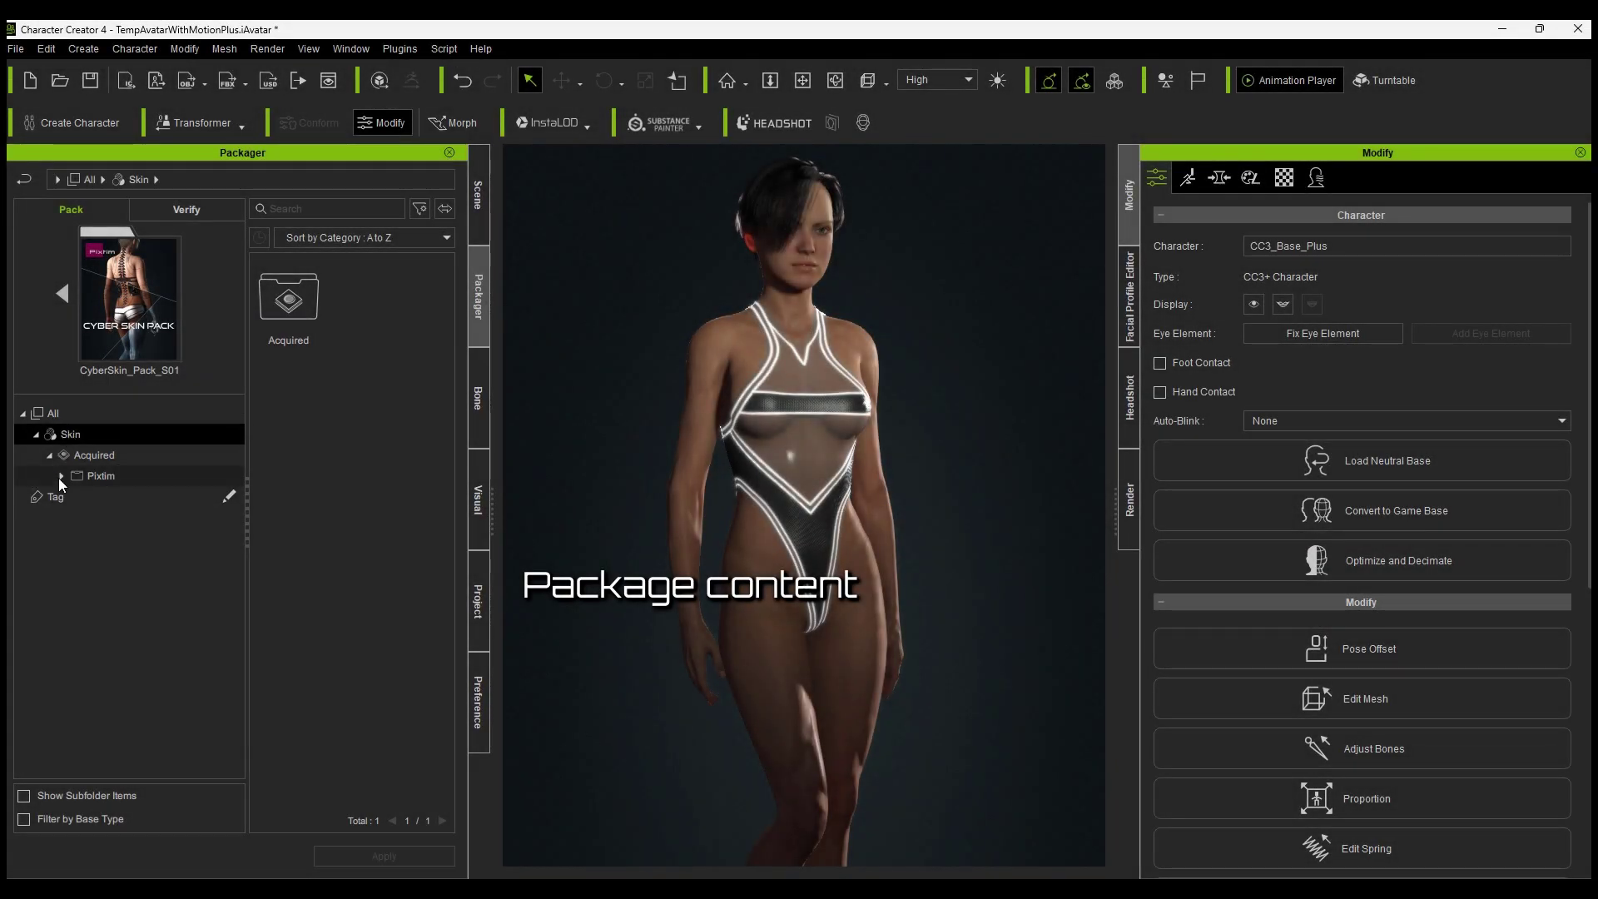
click(61, 476)
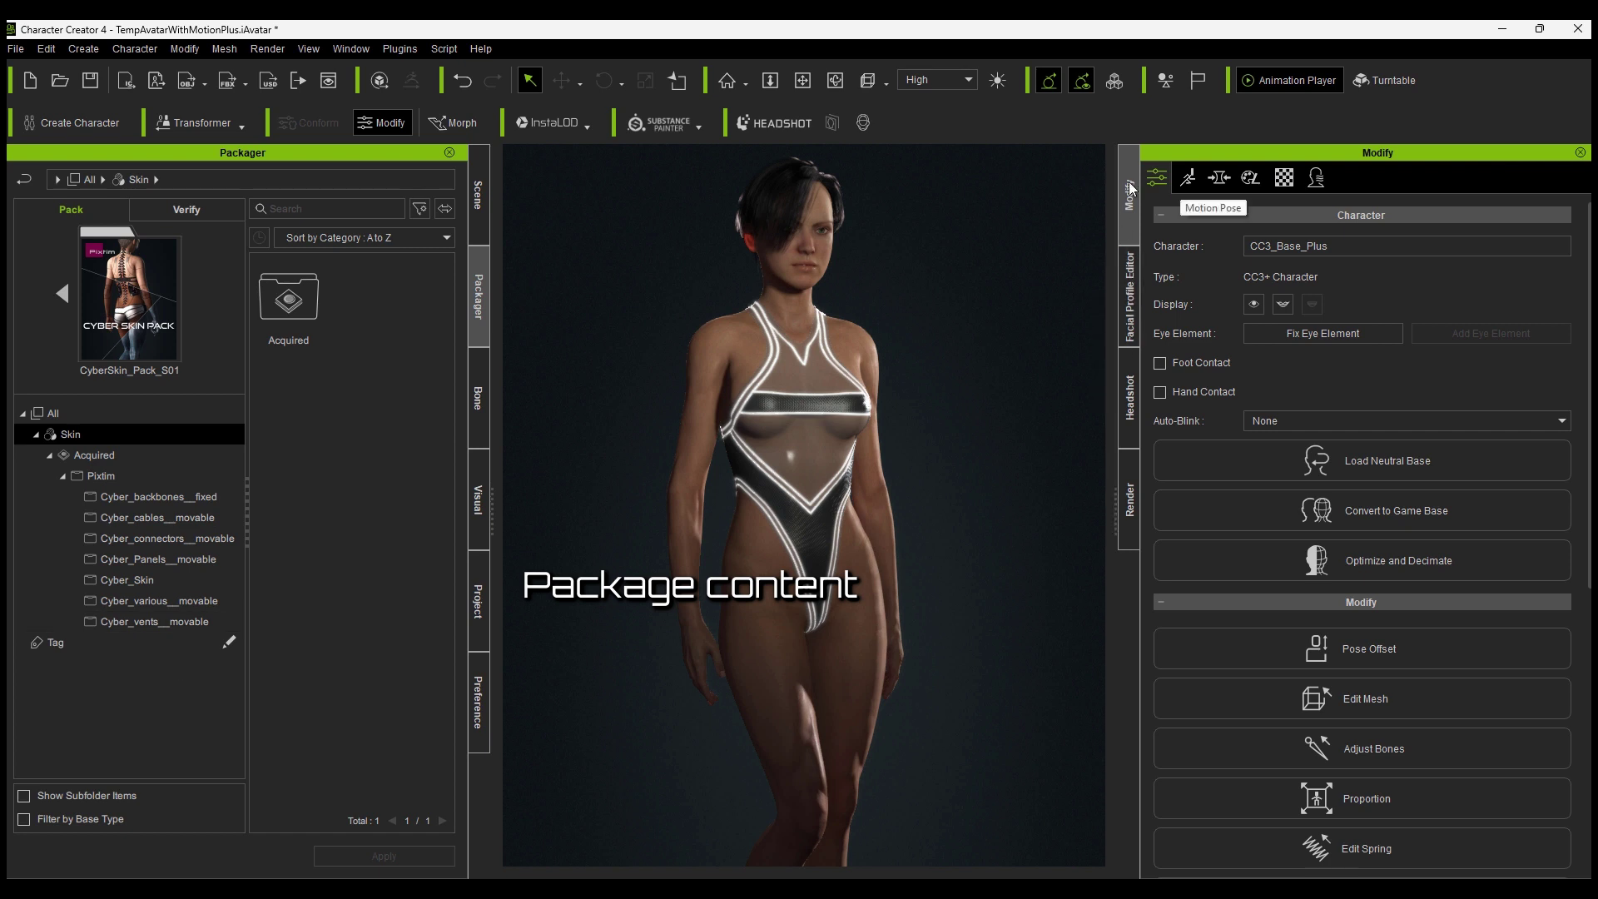
click(1251, 178)
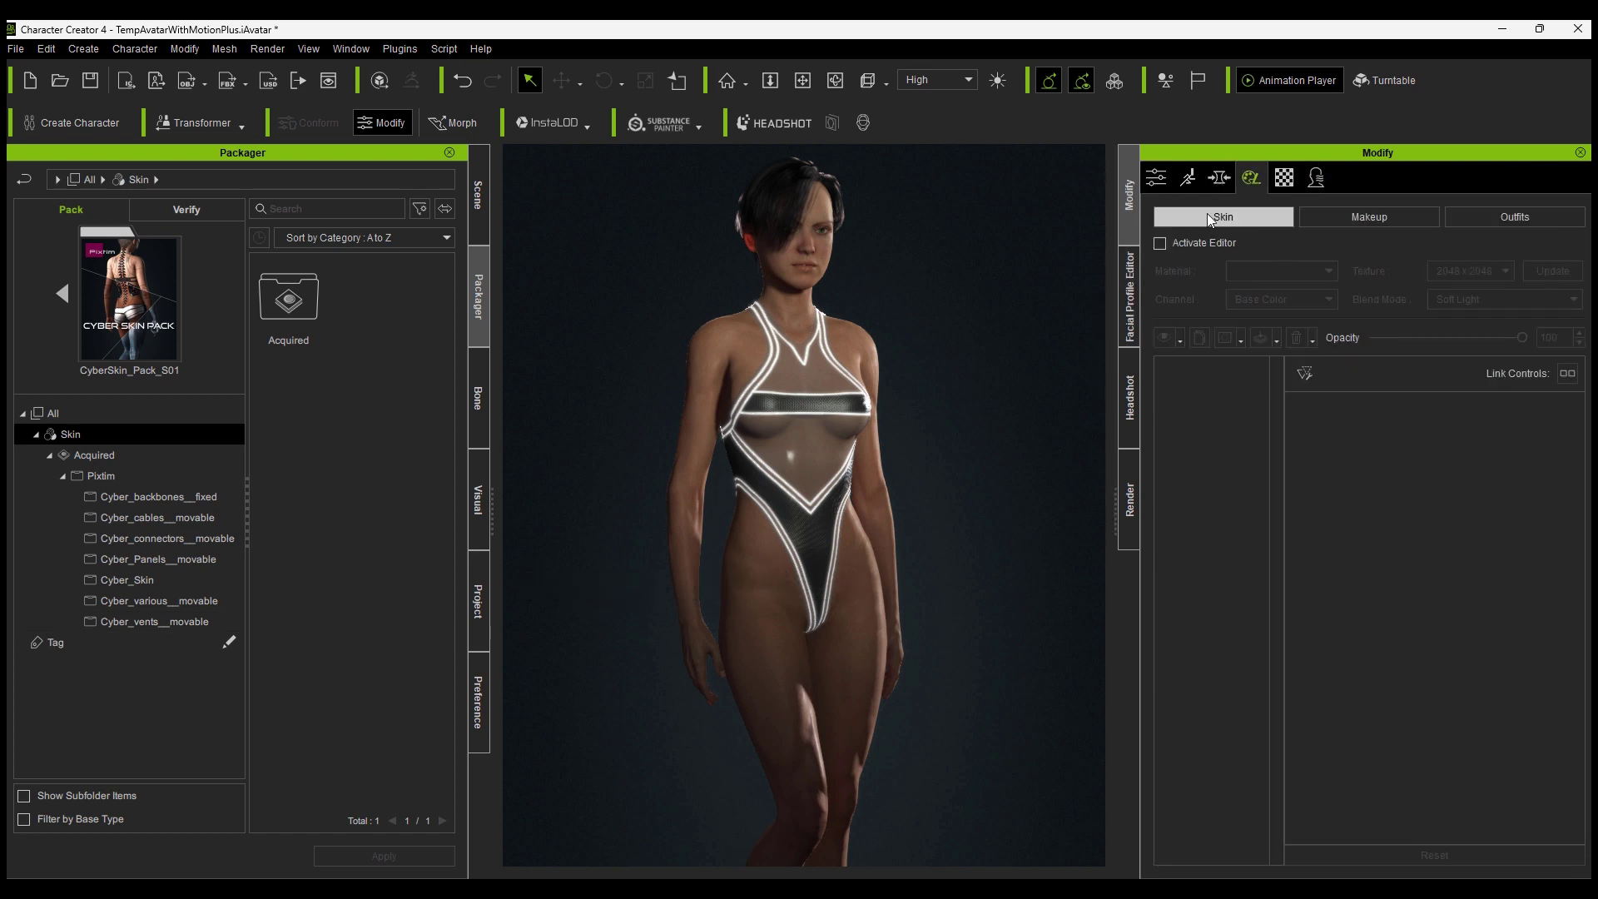
Look through the Pixtim folders for backbones, cables, connectors, panels, skin, various parts and vents
click(129, 496)
click(128, 517)
click(142, 538)
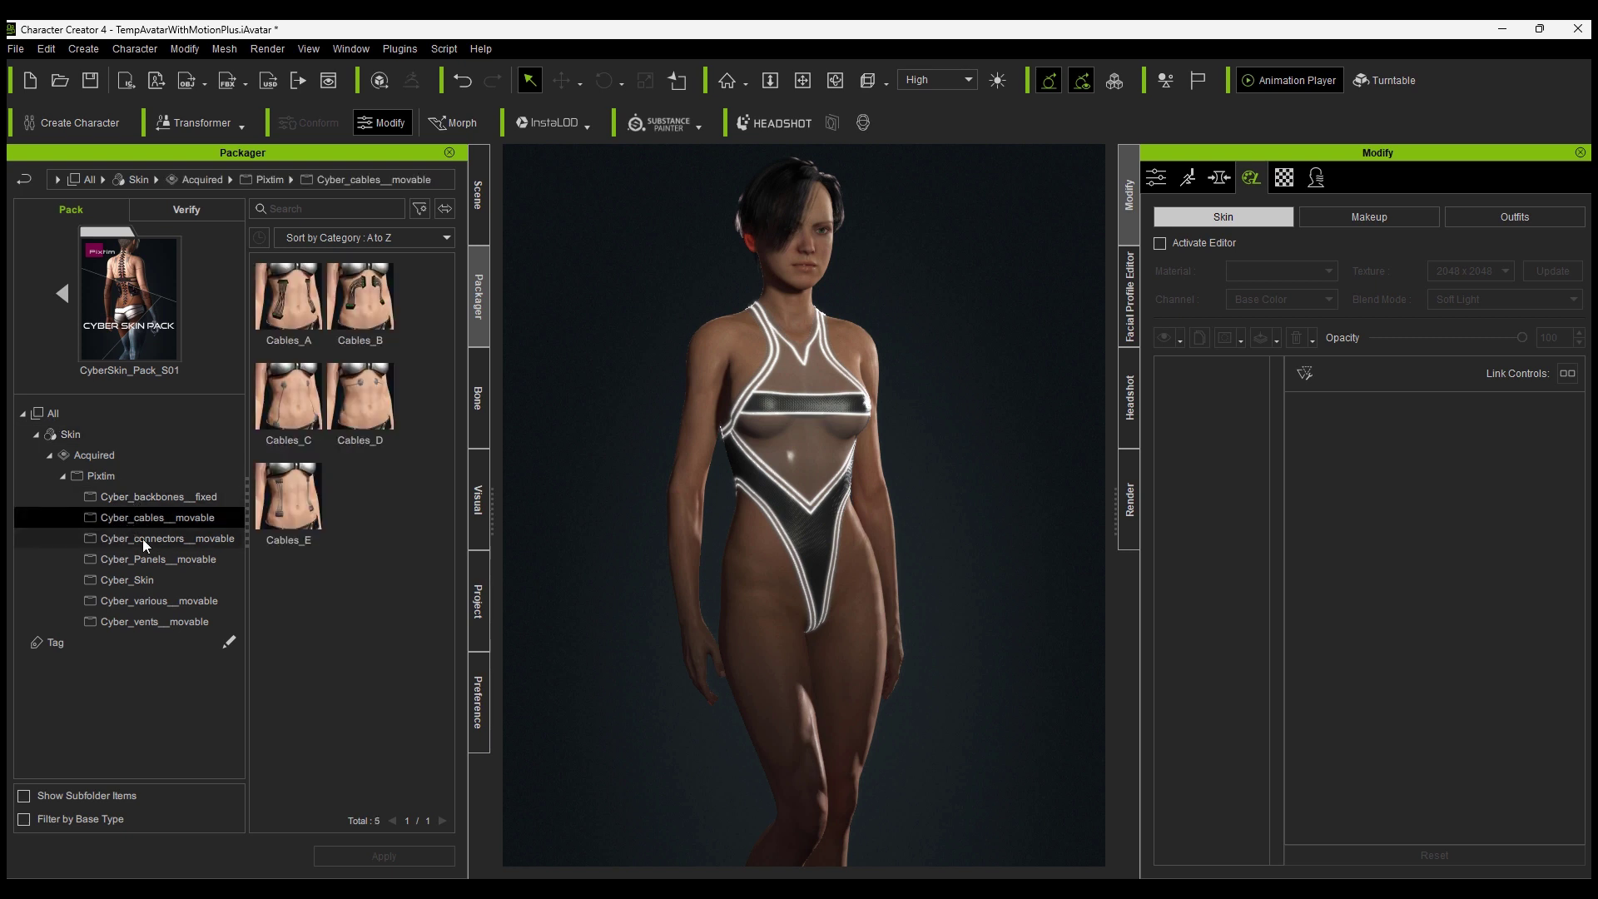
click(143, 559)
click(135, 578)
click(143, 601)
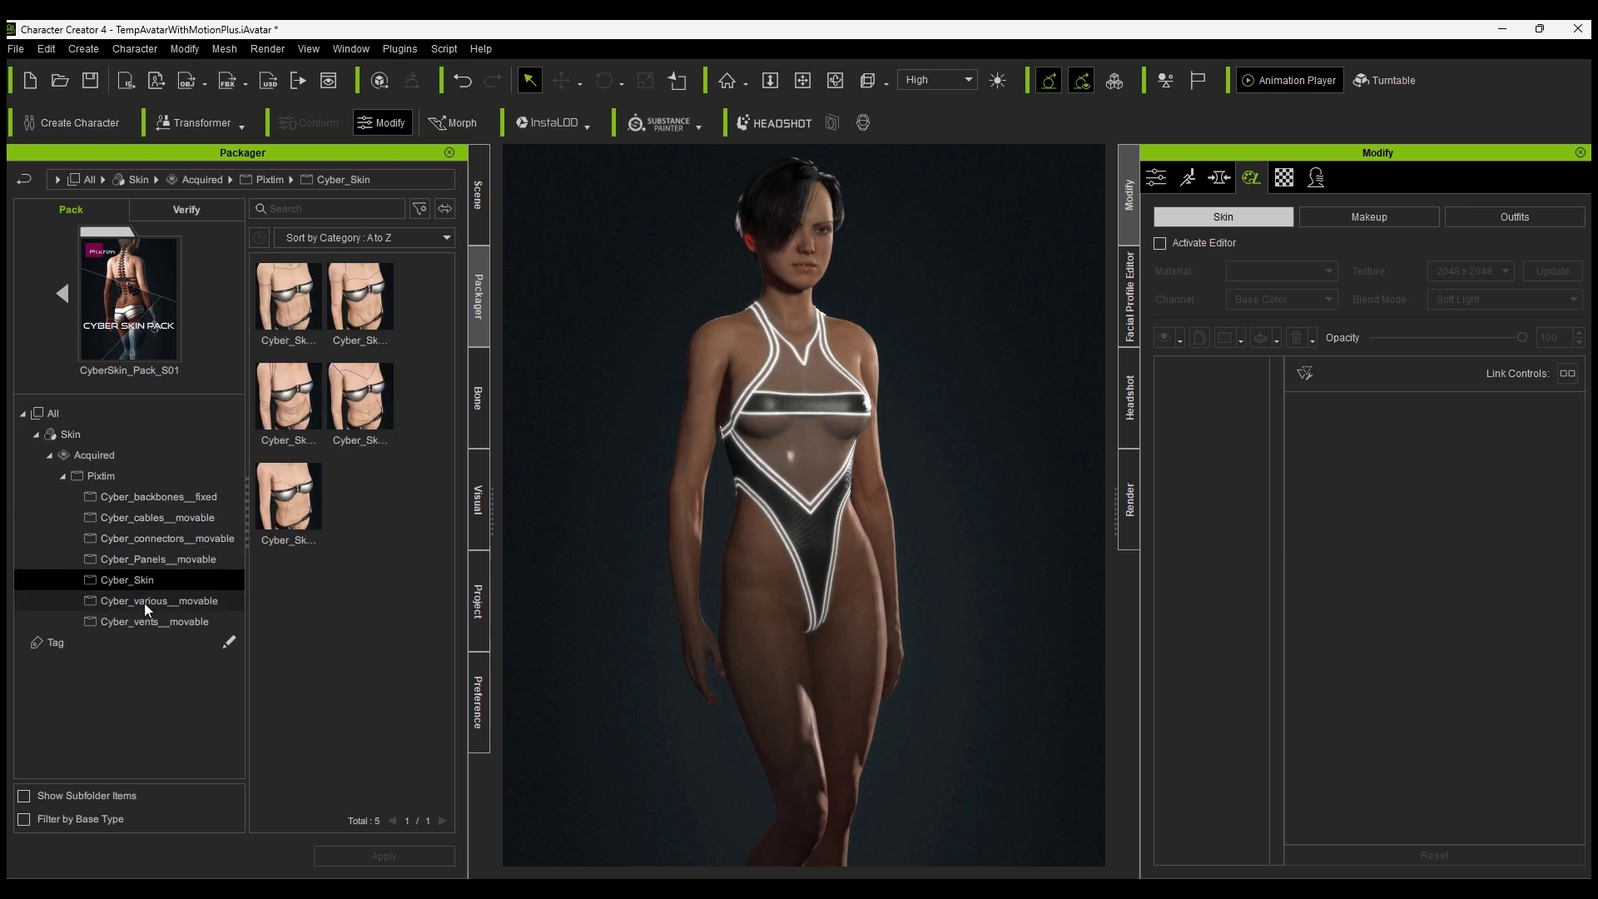
click(148, 623)
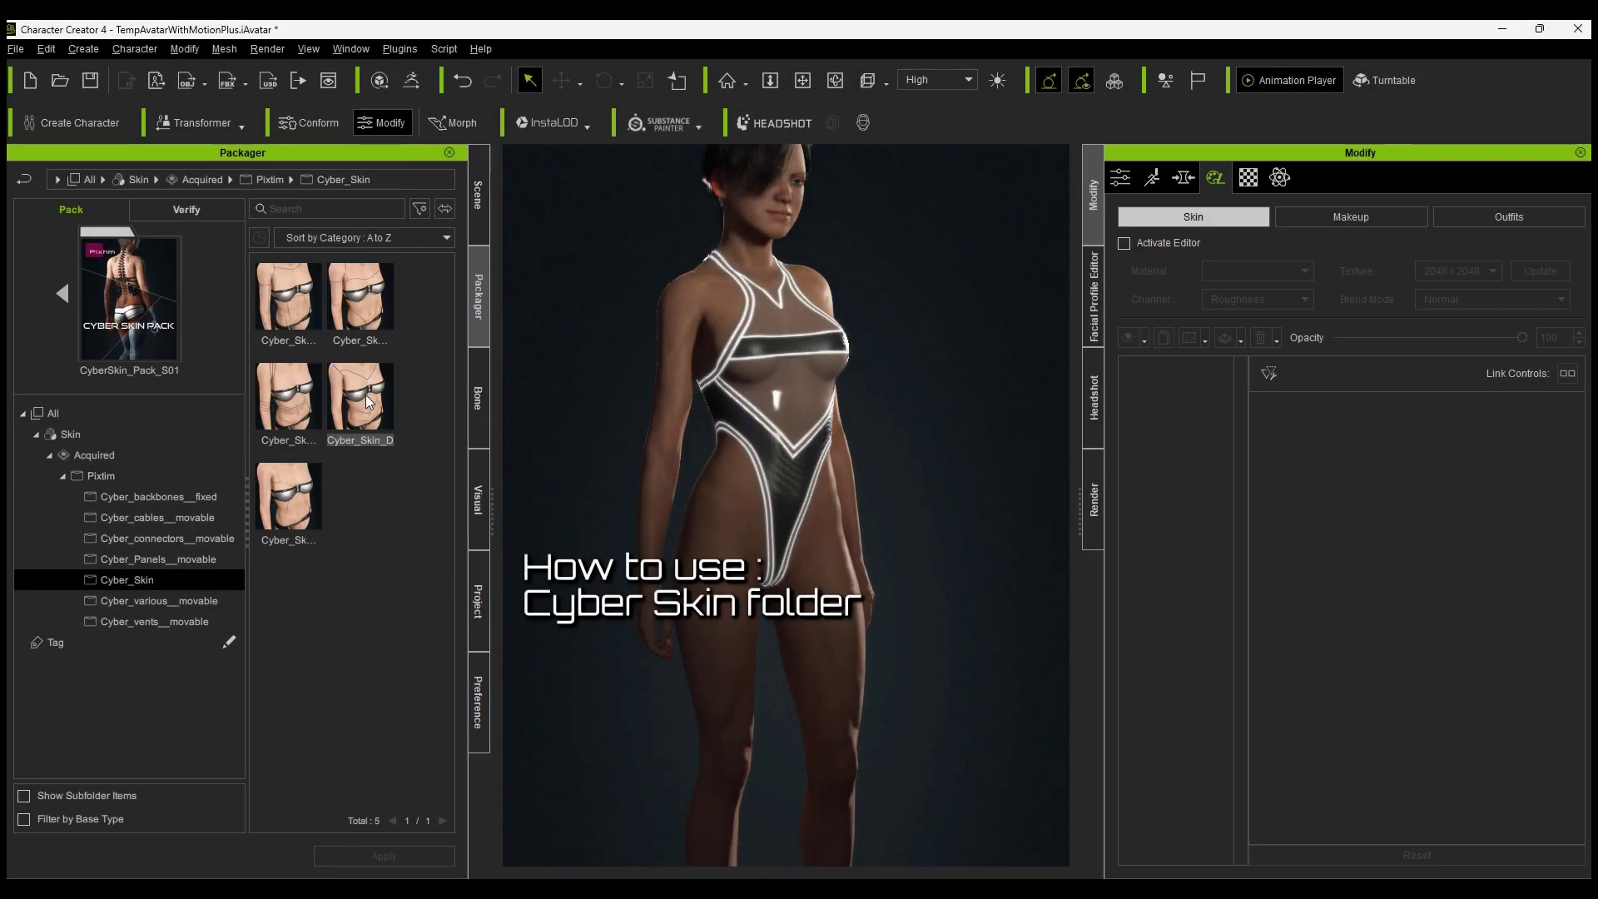
Apply the fifth preset of the Cyber_Skin folder to the character
double_click(283, 491)
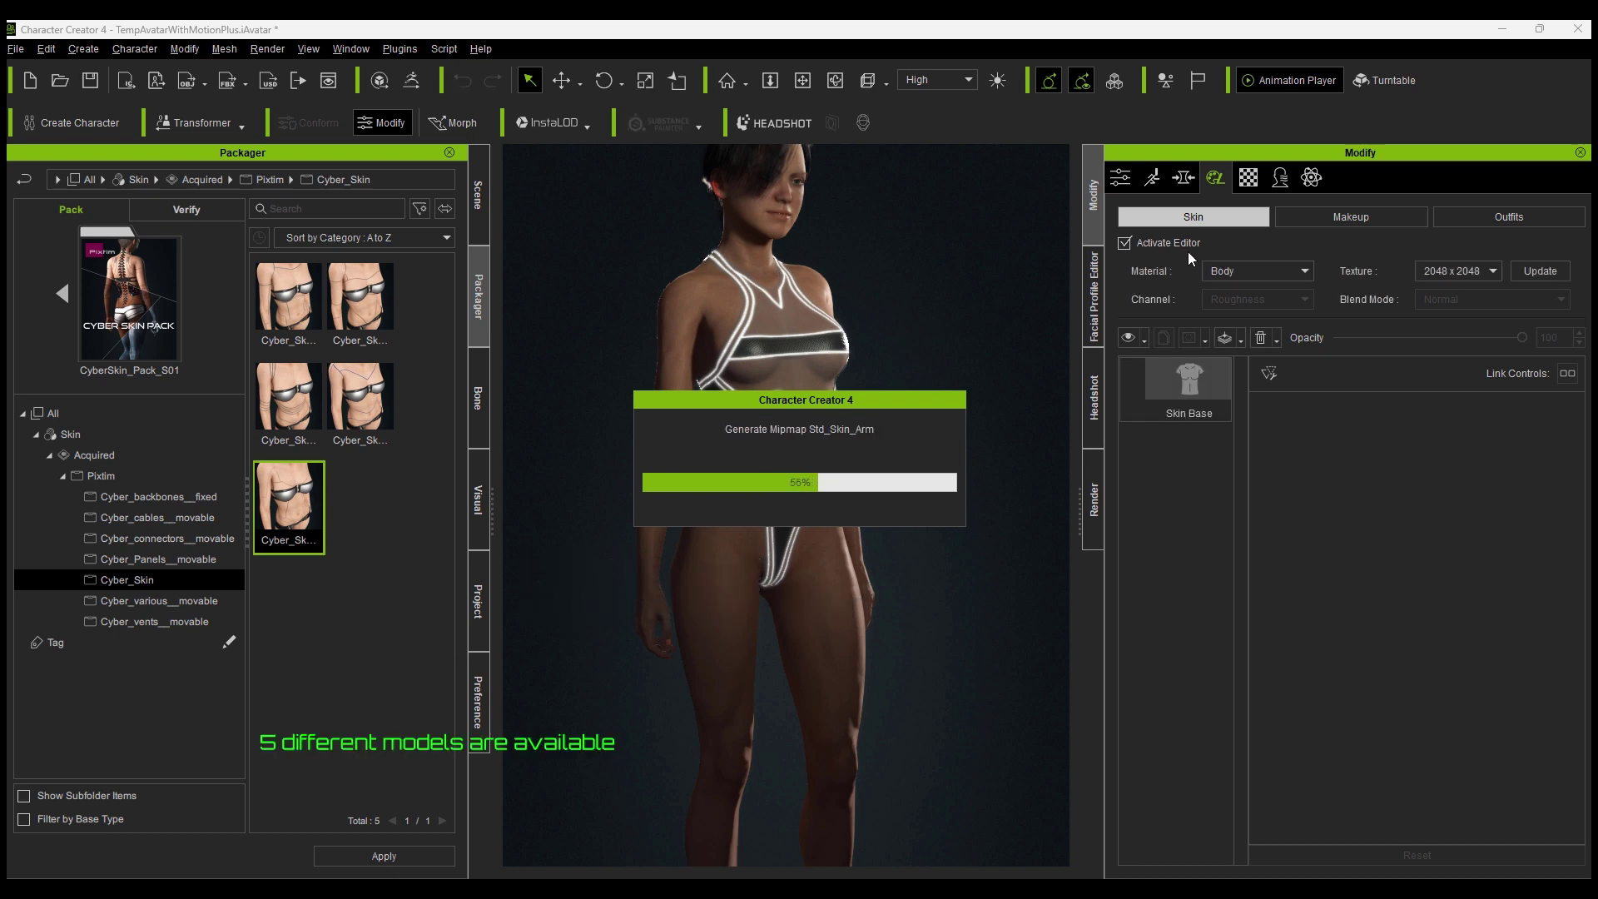
scroll(760, 361, up, 3)
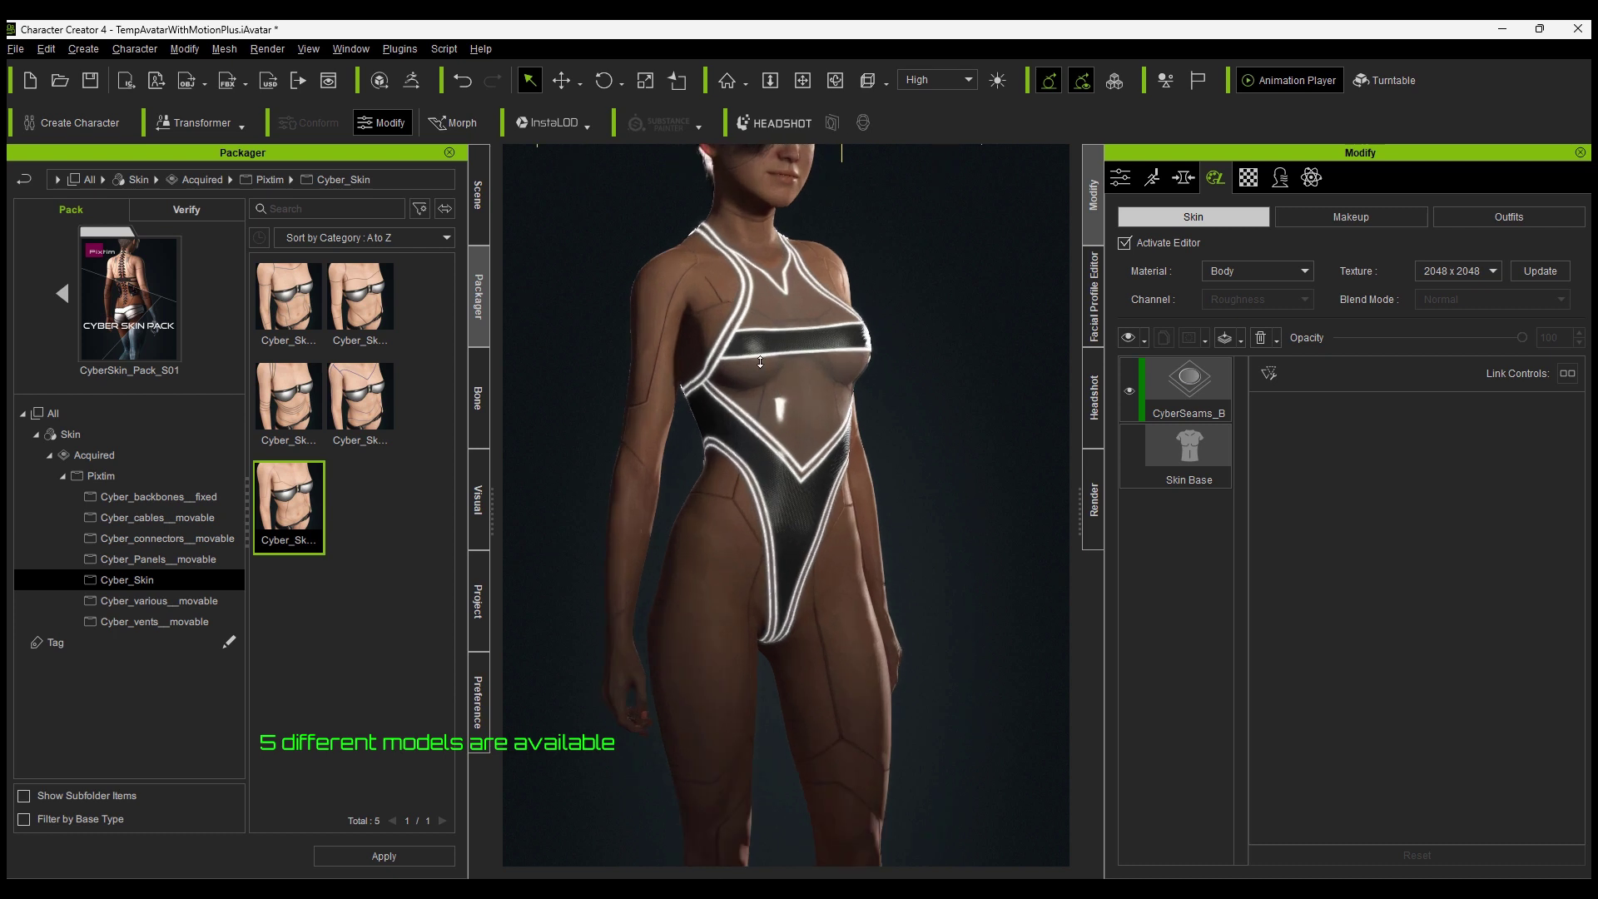
Examine the skin seams on the character's face, torso, arms and legs from several angles
right_drag(760, 361, 1581, 491)
right_drag(582, 491, 1032, 491)
right_drag(916, 392, 632, 333)
scroll(624, 289, up, 4)
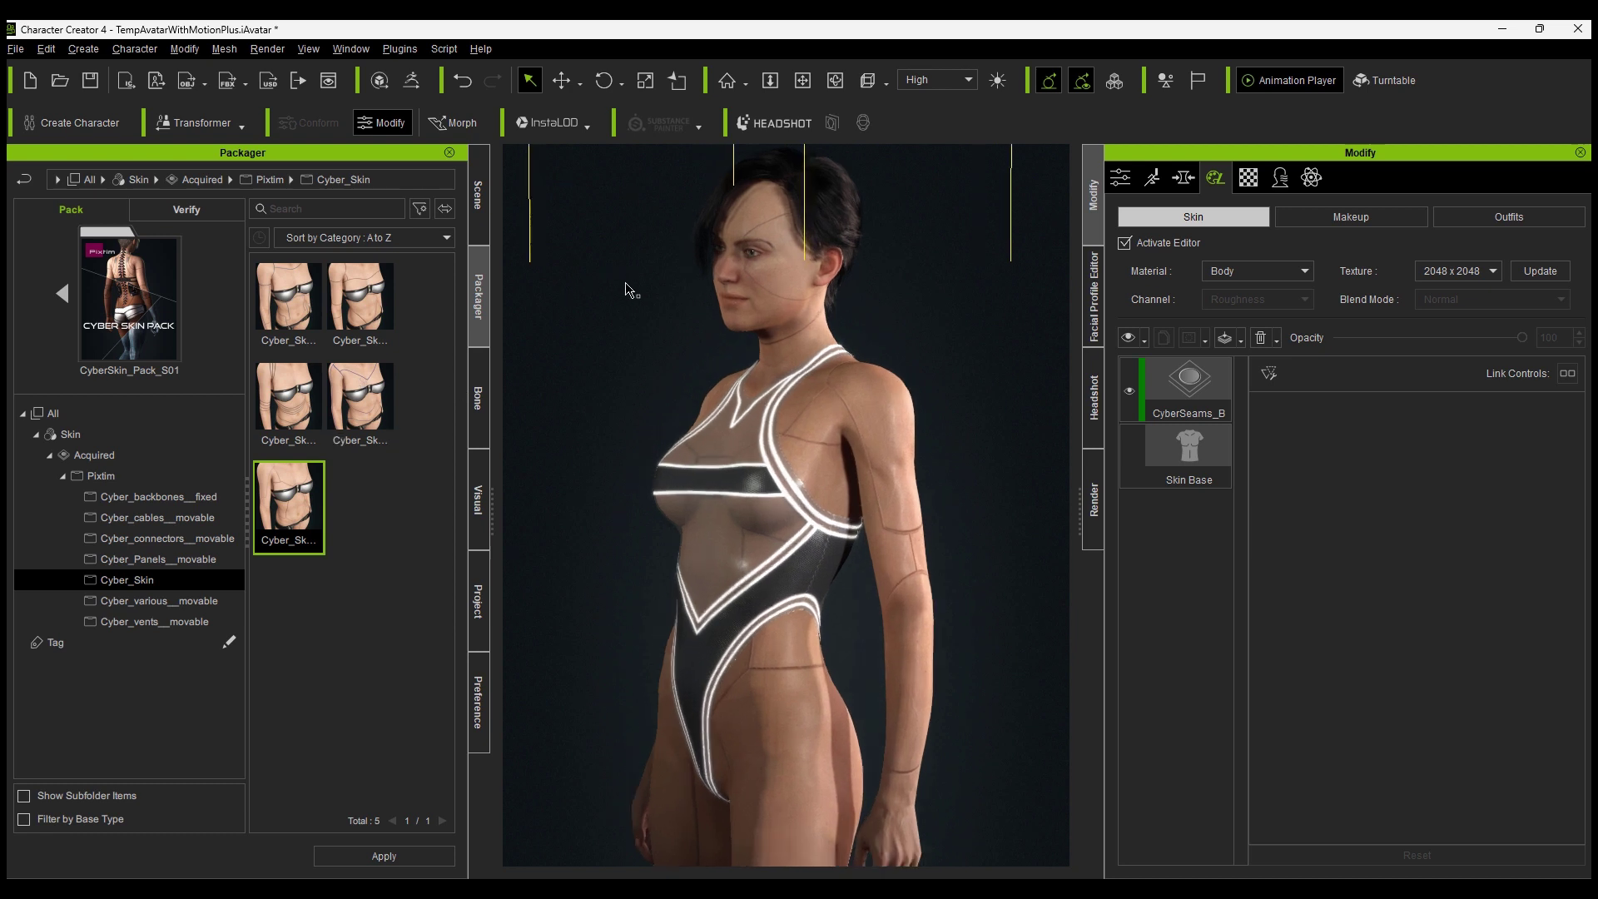
right_drag(736, 327, 906, 350)
scroll(906, 350, down, 3)
middle_drag(838, 741, 866, 316)
middle_drag(932, 745, 916, 497)
middle_drag(859, 285, 924, 874)
right_drag(753, 541, 914, 539)
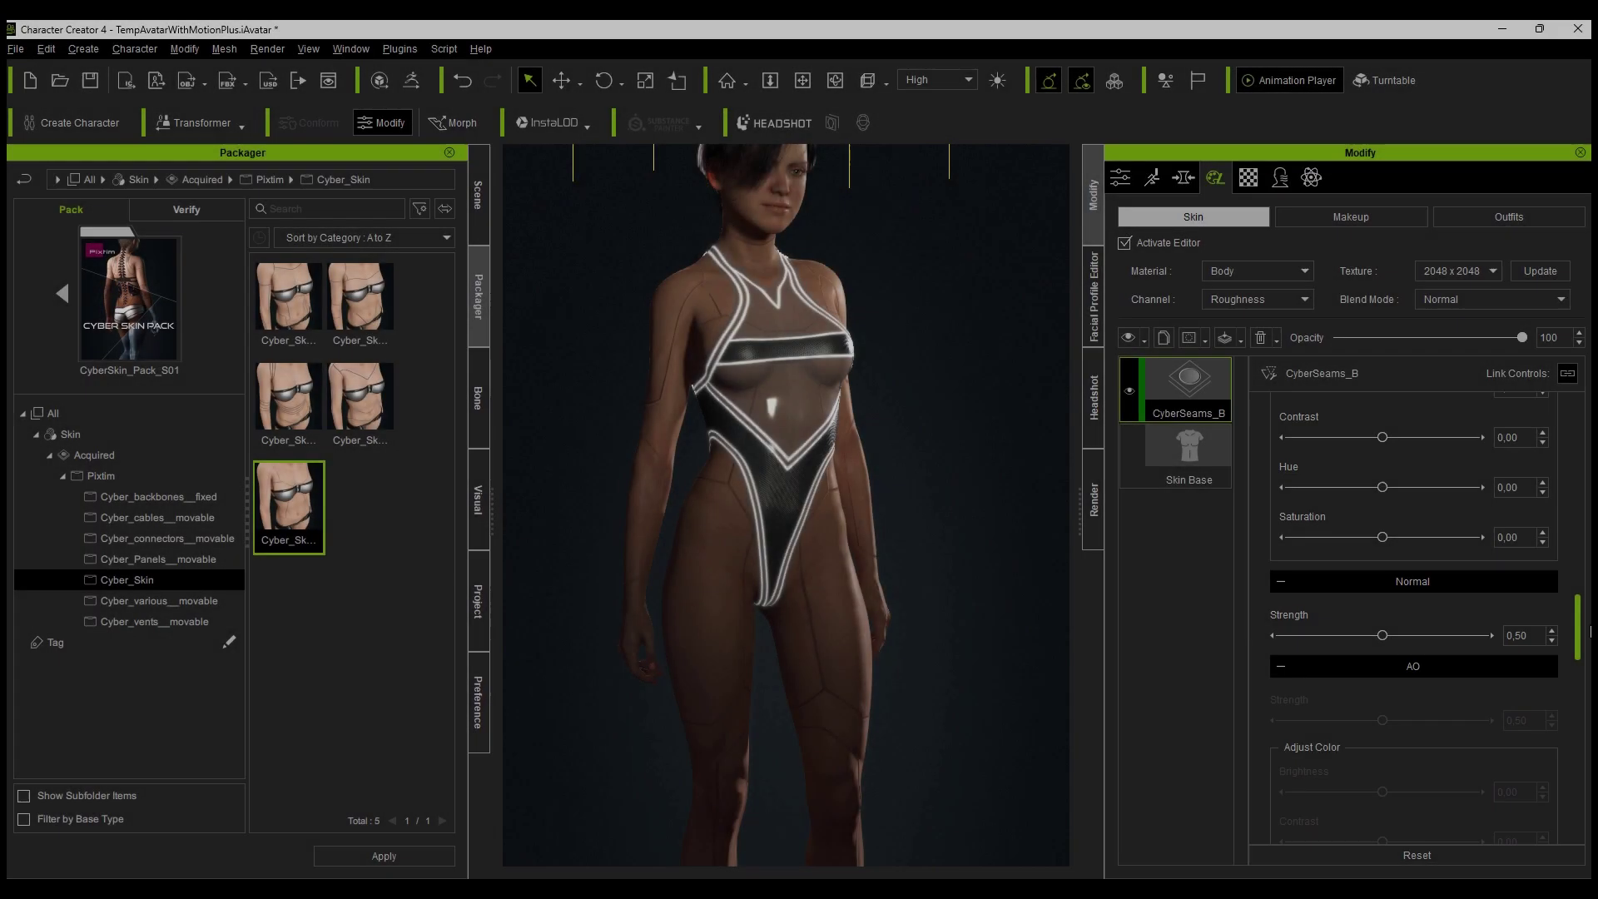
Give the body's CyberSeams_B layer a glow with strength 1.00, brightness -0.51, contrast 0.01, hue -0.52 and saturation 1.00
scroll(1414, 599, down, 10)
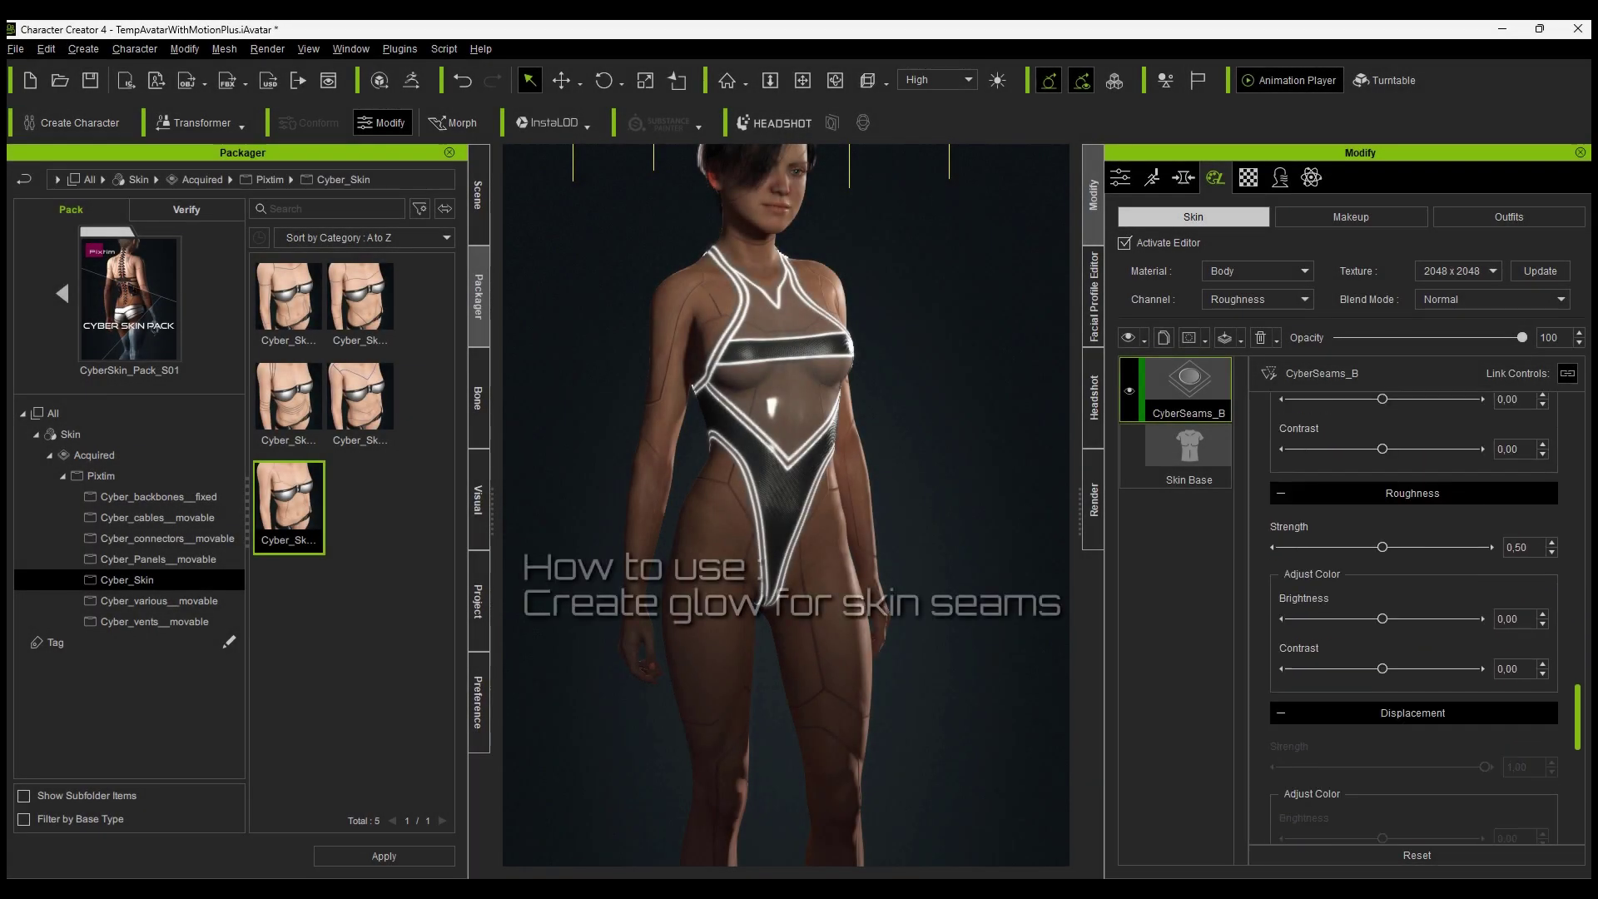
drag(1280, 549, 1562, 574)
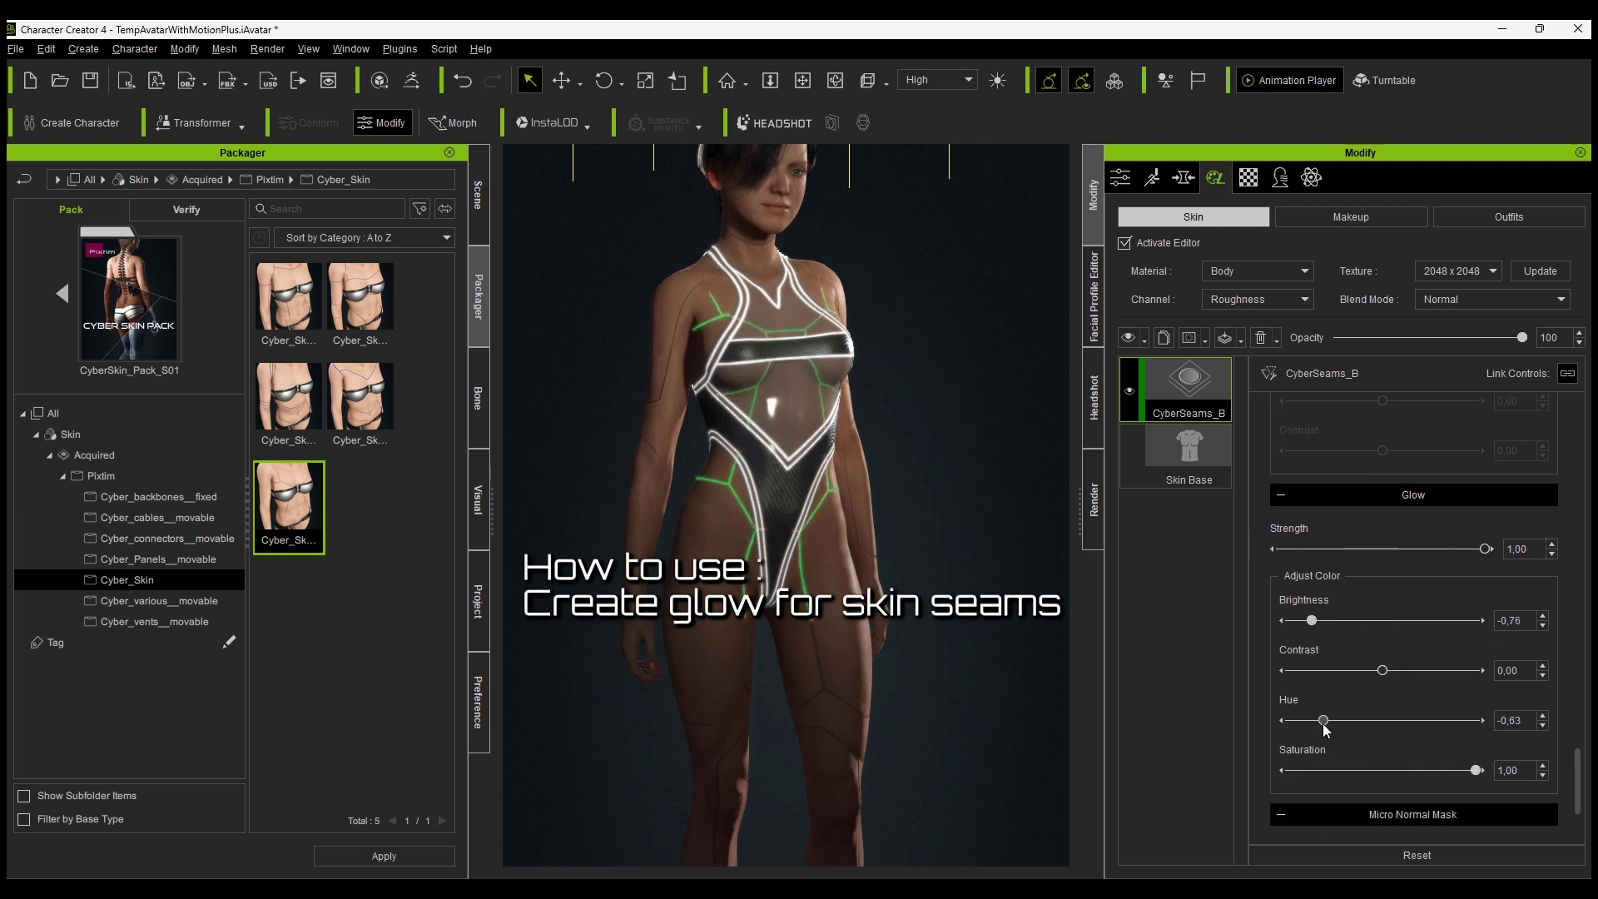
drag(1326, 729, 1341, 725)
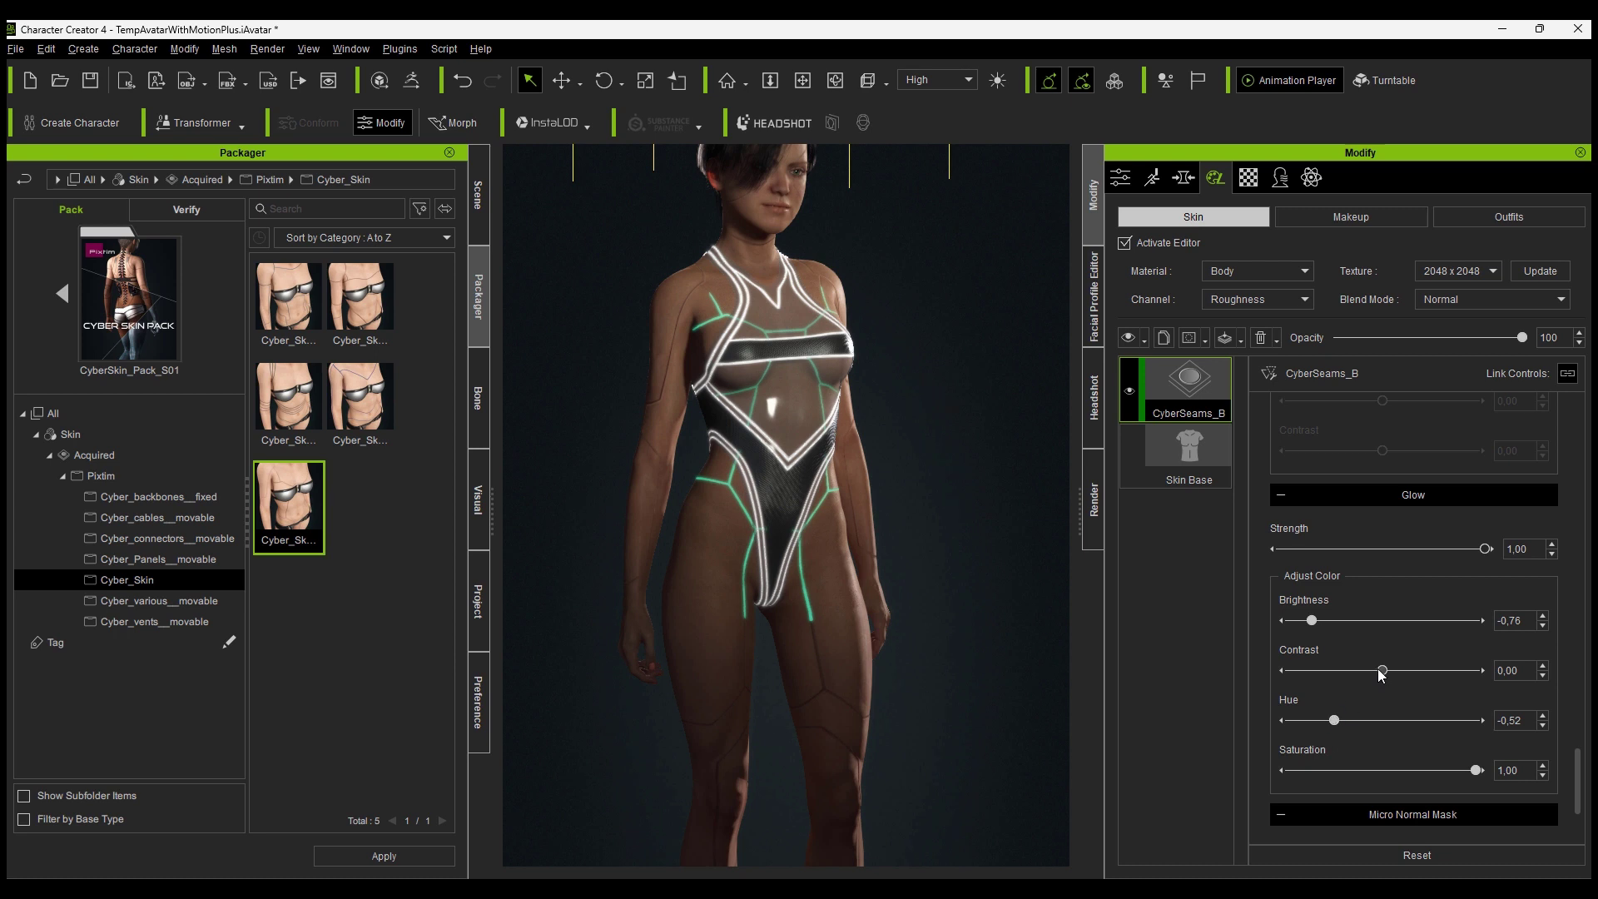
drag(1379, 669, 1384, 669)
mouse_move(1312, 621)
mouse_down()
mouse_move(1365, 628)
mouse_move(1335, 627)
mouse_up()
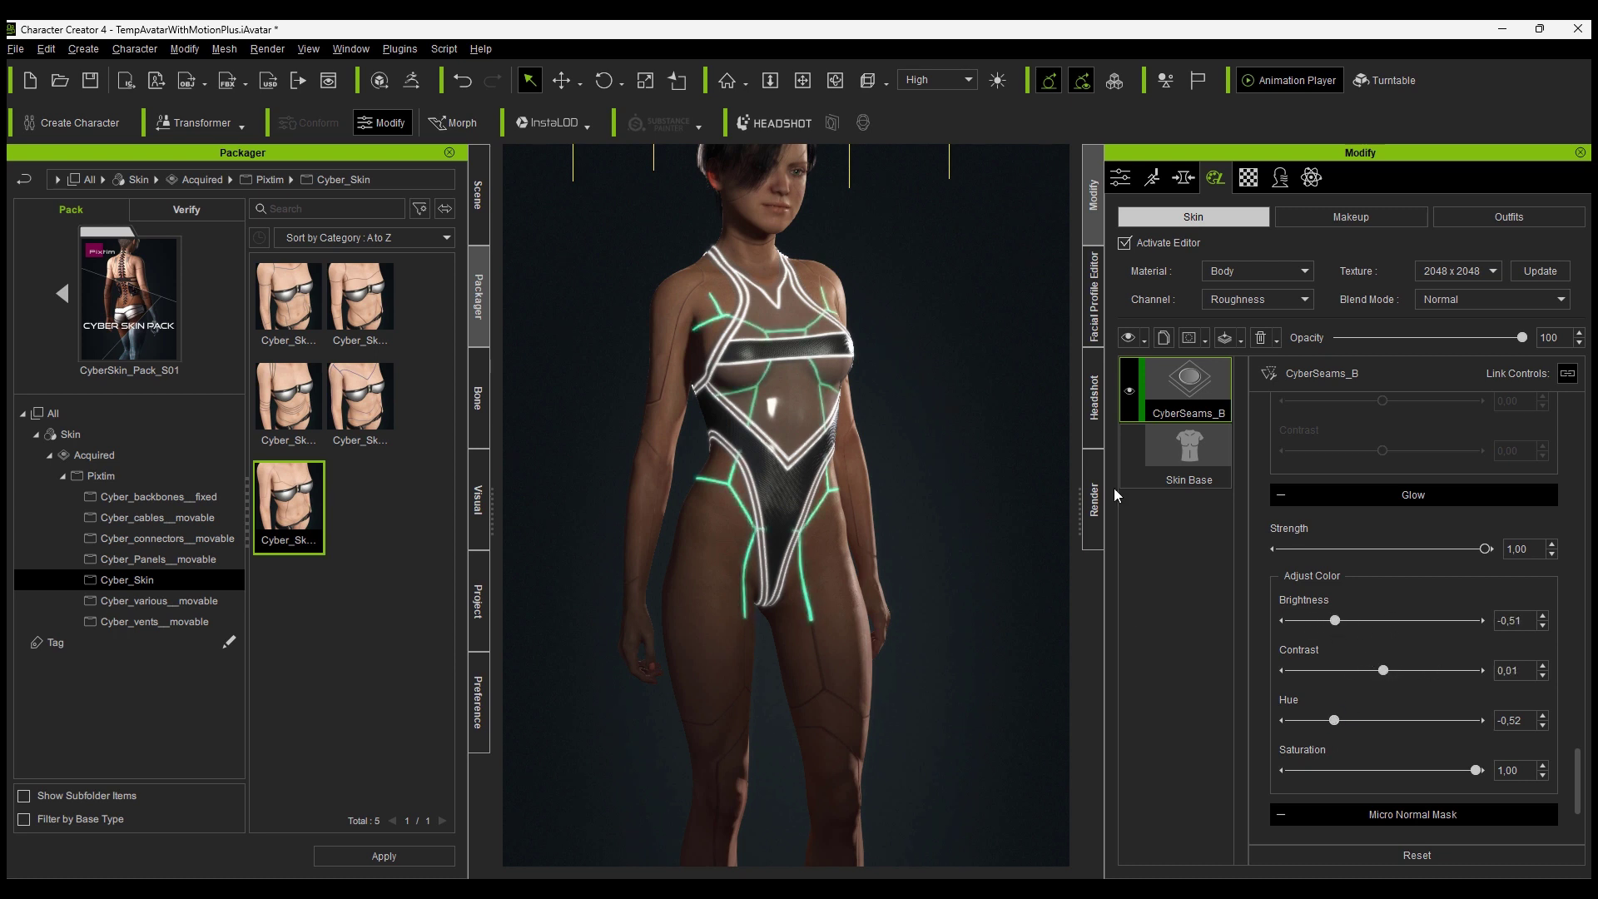
Update the other body parts with the glow settings of the body's CyberSeams_B layer
right_drag(895, 559, 520, 608)
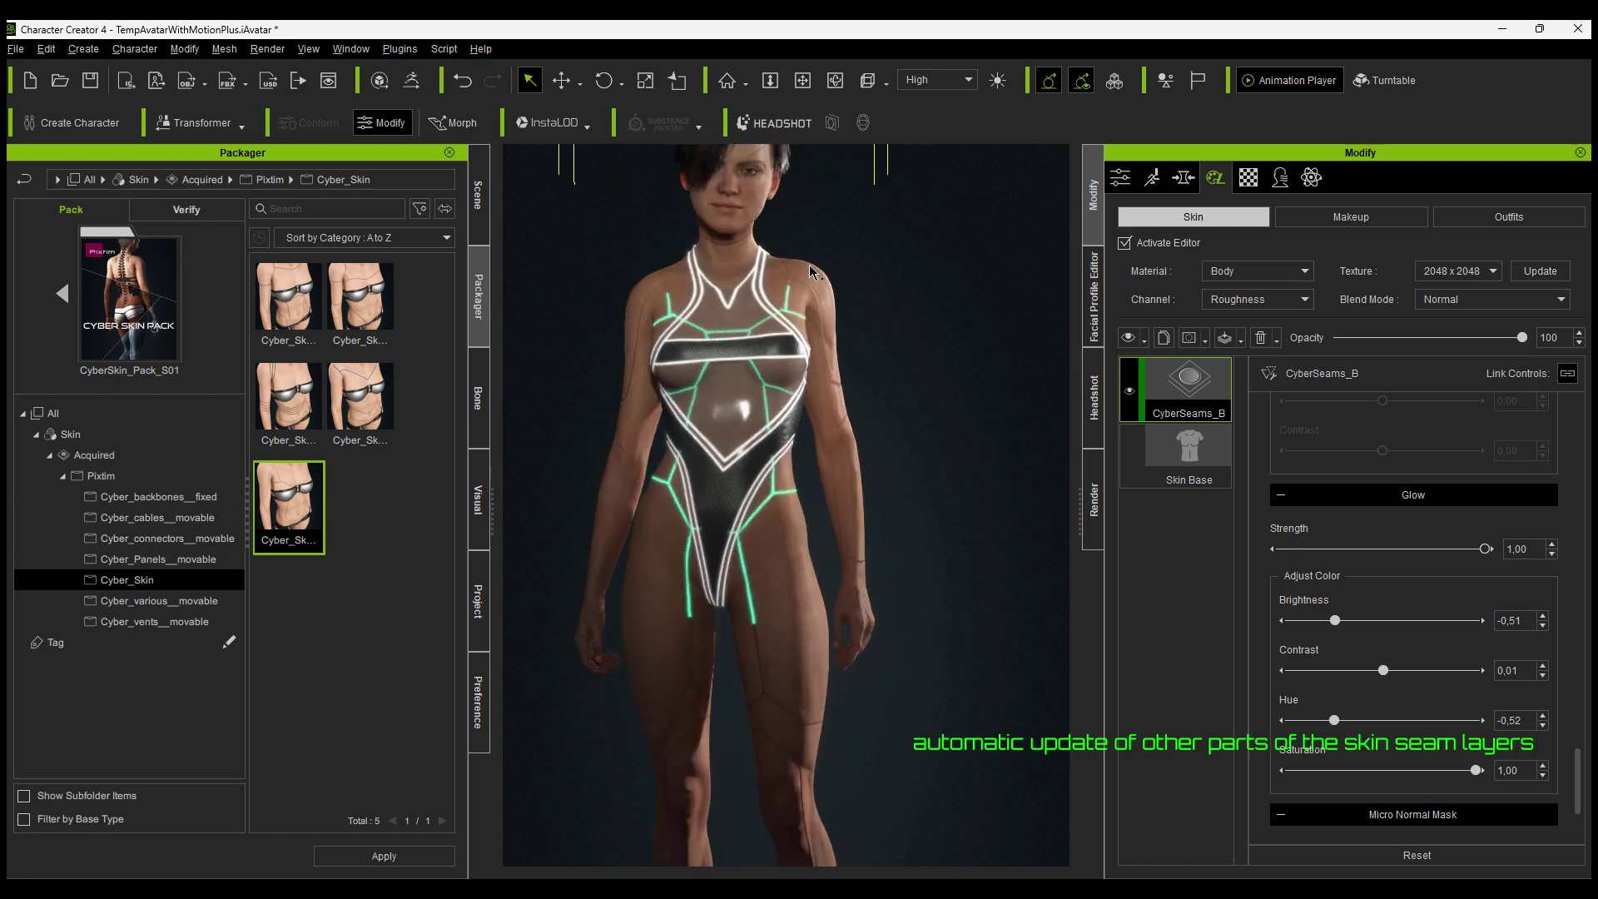
click(1538, 271)
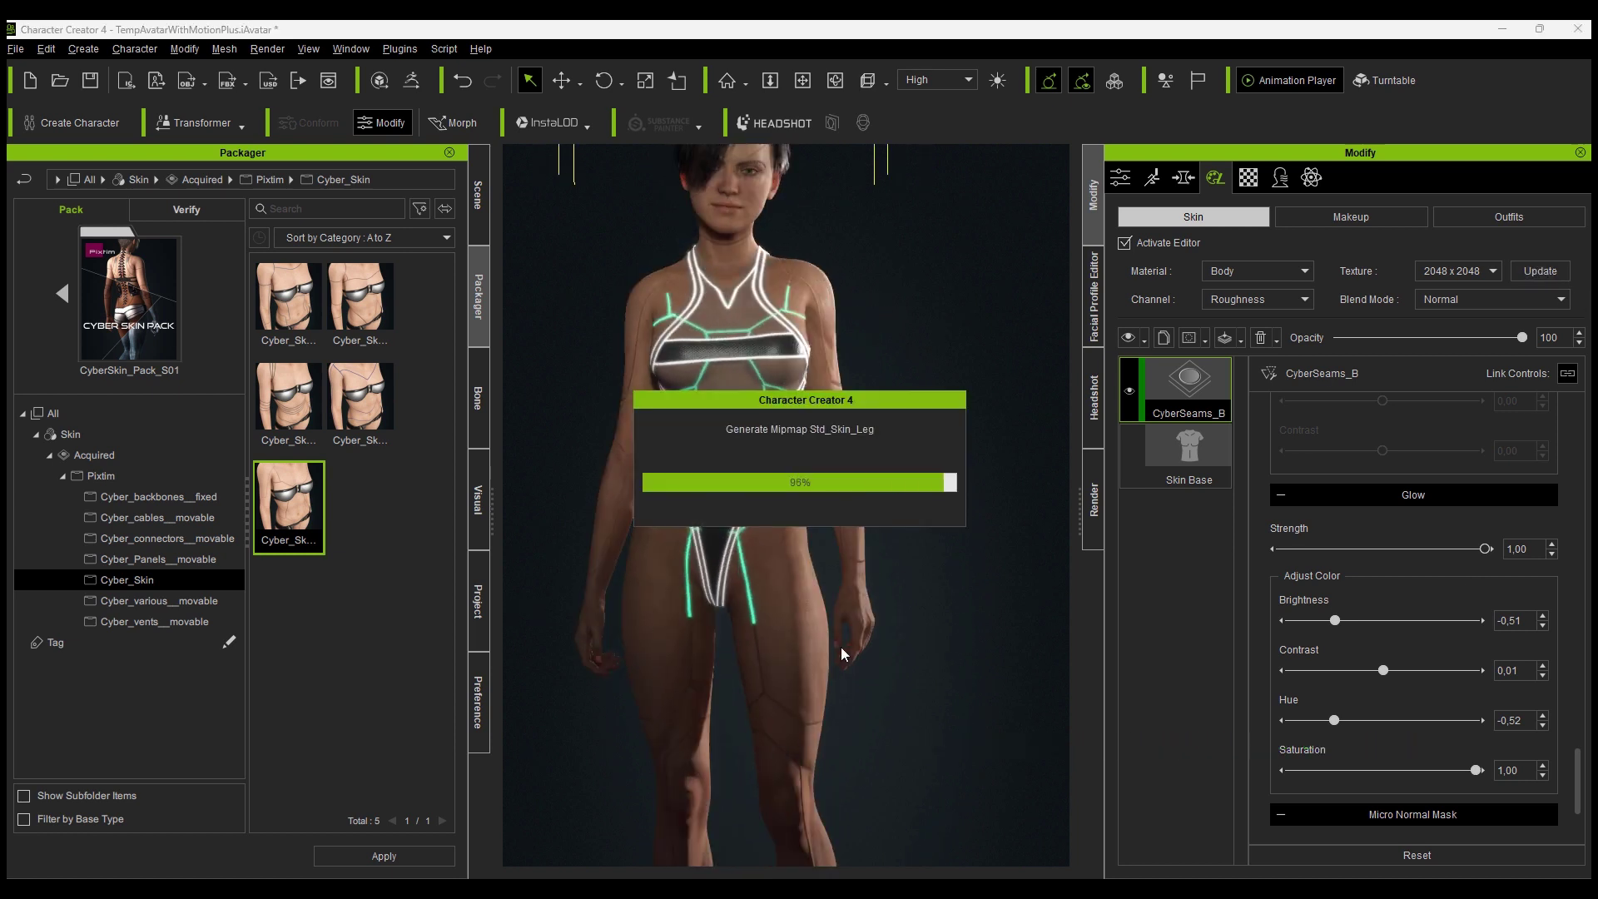
right_drag(929, 693, 594, 581)
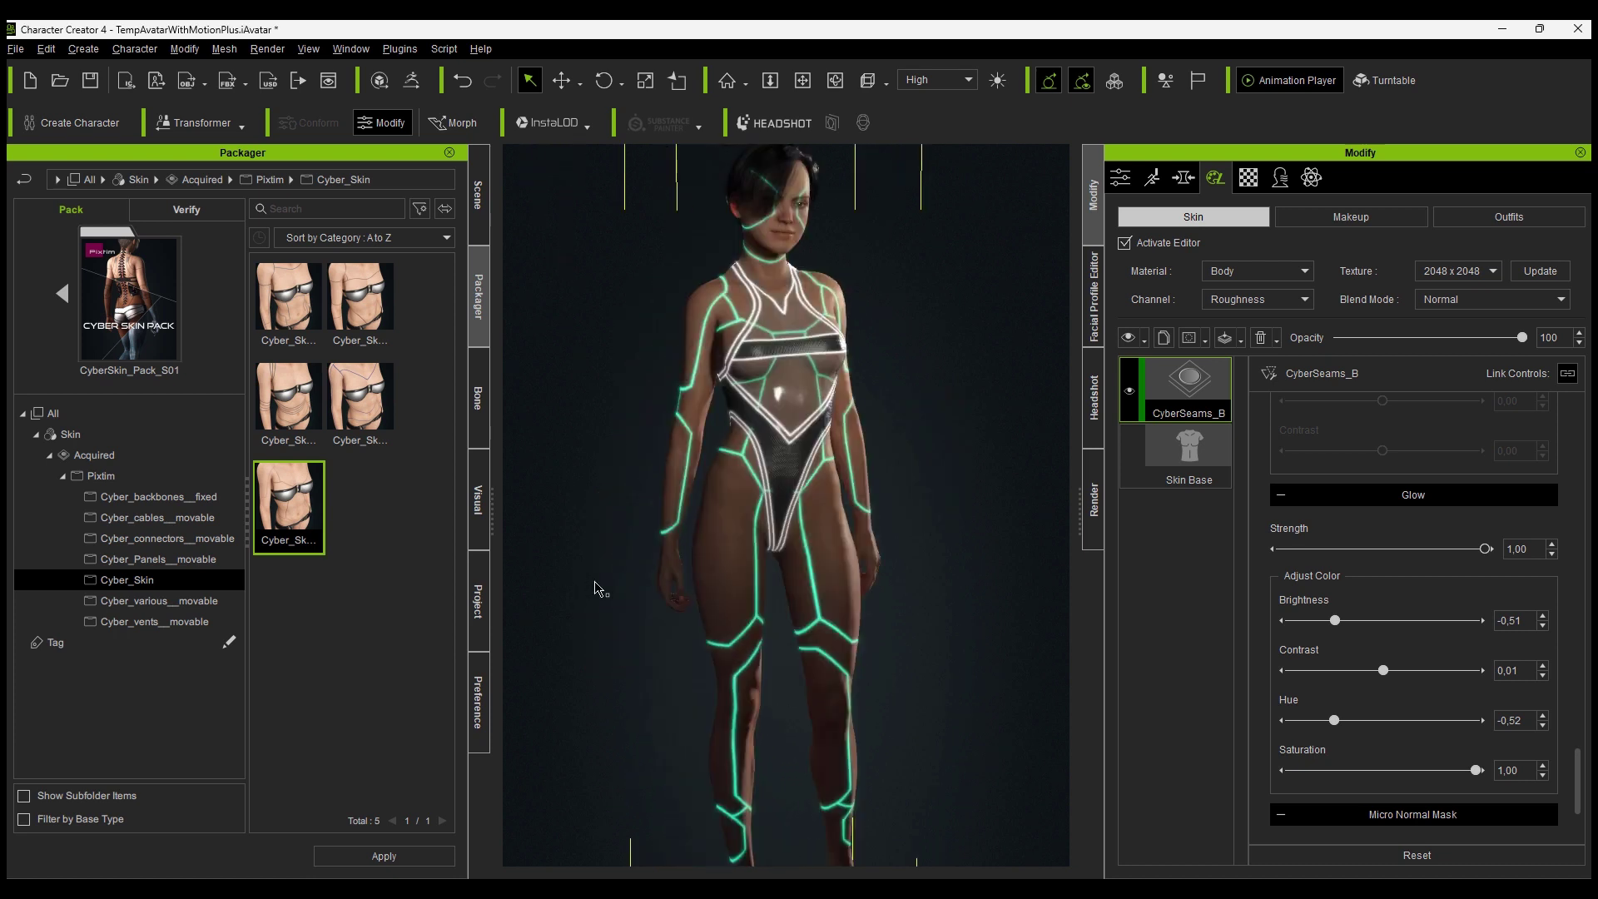
Set the glow strength of the body's CyberSeams_B layer to 0.00 and update the other body parts
drag(1485, 550, 1209, 559)
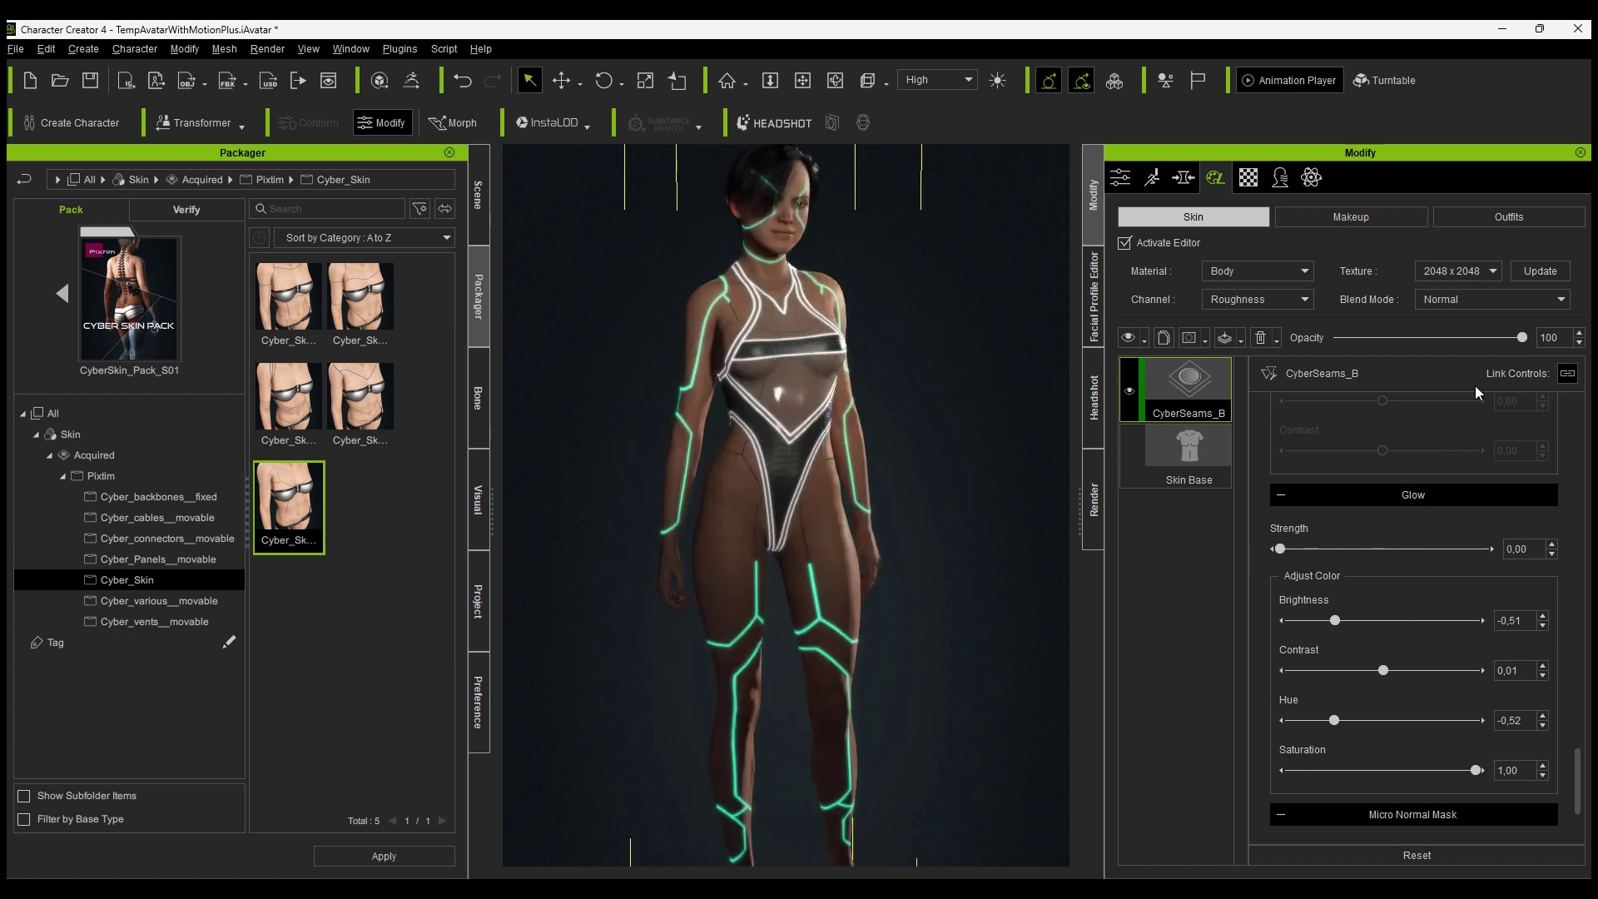
click(1540, 273)
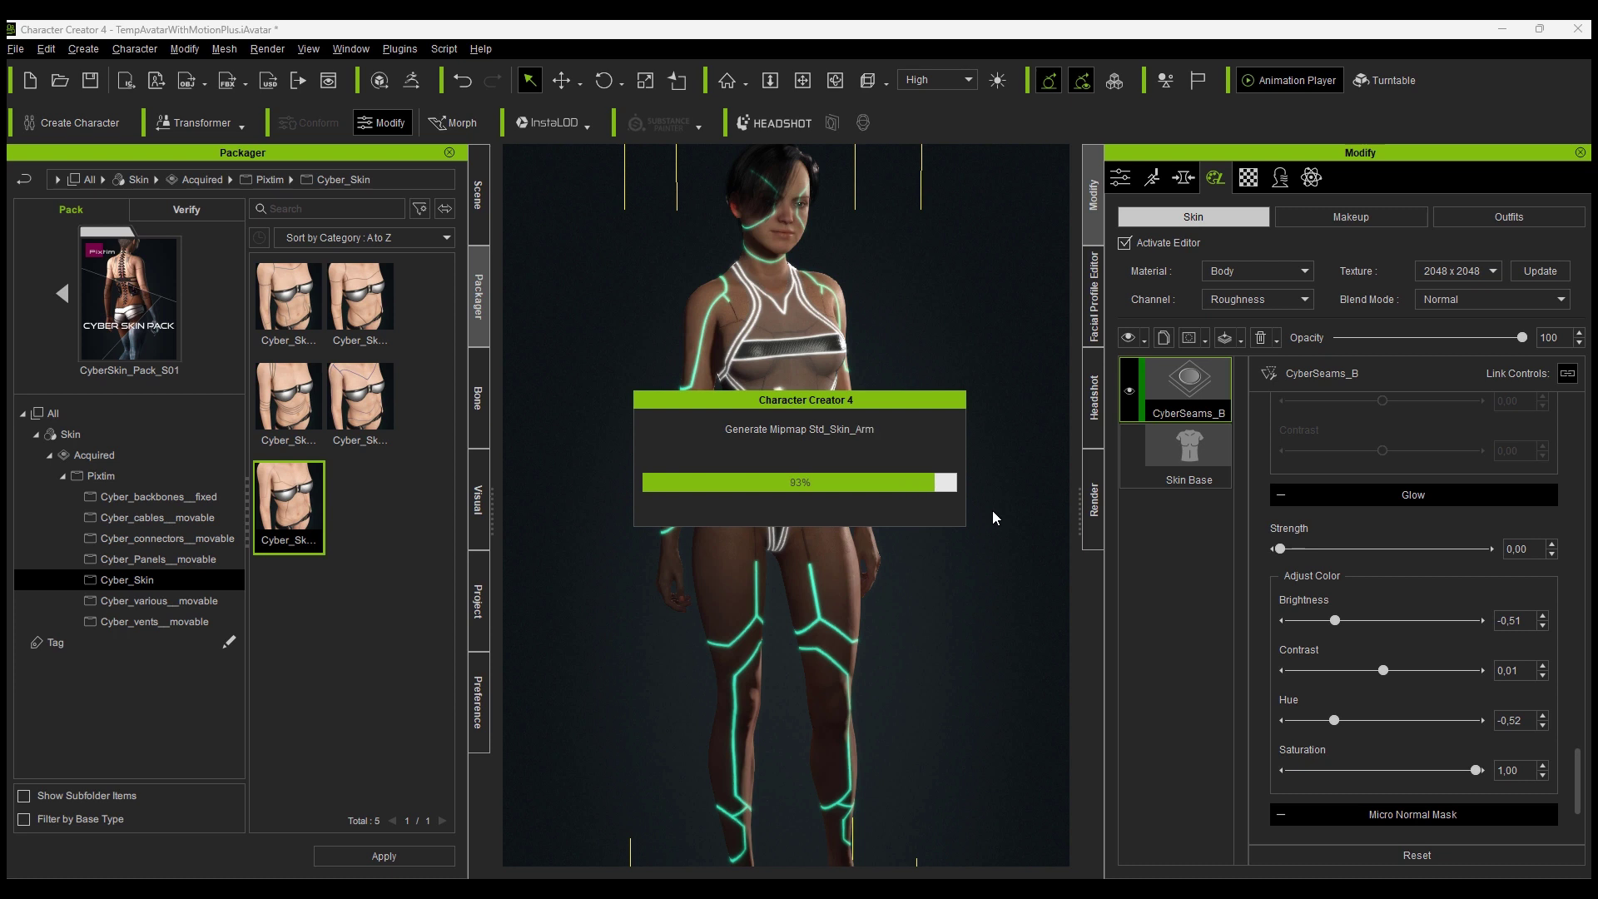
right_drag(1019, 509, 779, 543)
Apply the second backbone preset of the Cyber_backbones__fixed folder to the character's back
click(141, 497)
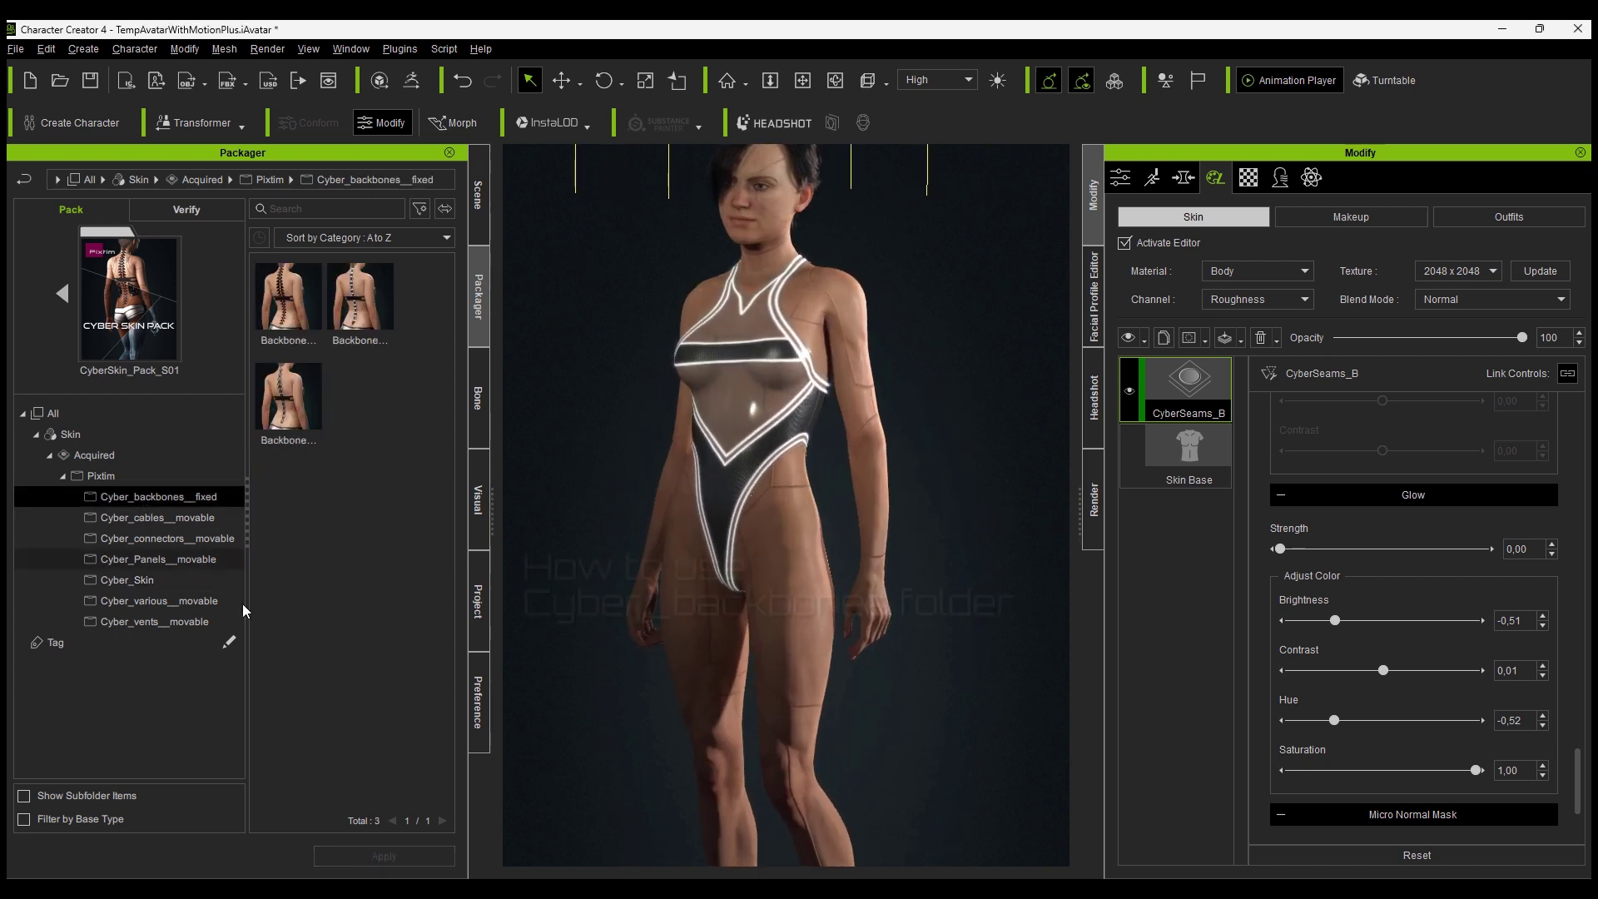
mouse_move(817, 512)
right_down()
mouse_move(1052, 510)
mouse_move(822, 541)
right_up()
double_click(370, 297)
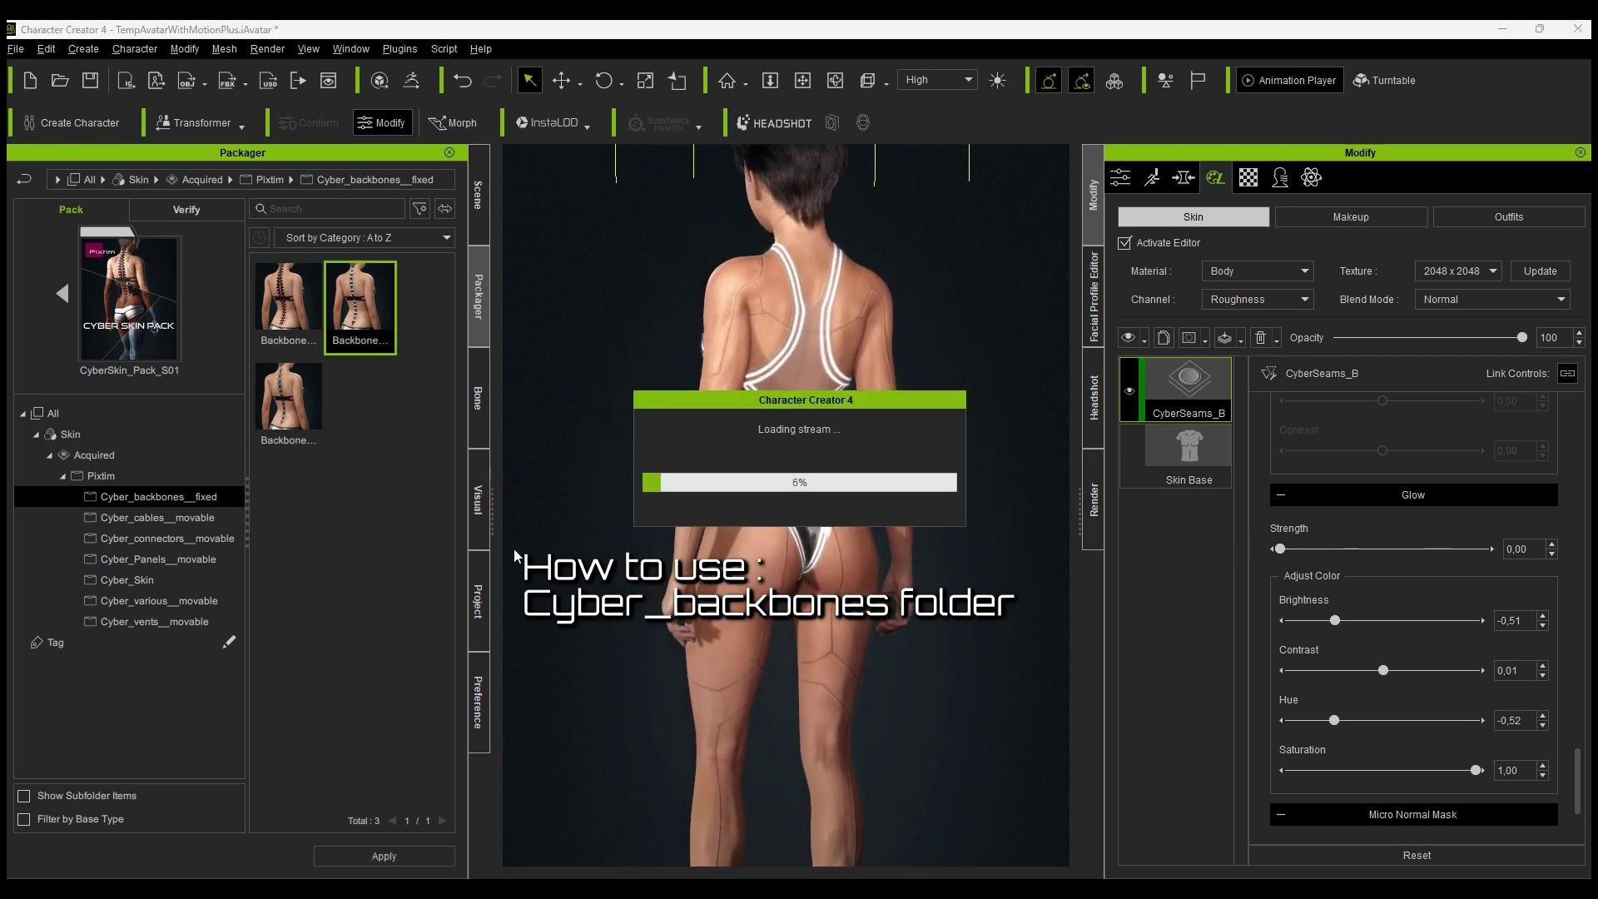
click(649, 495)
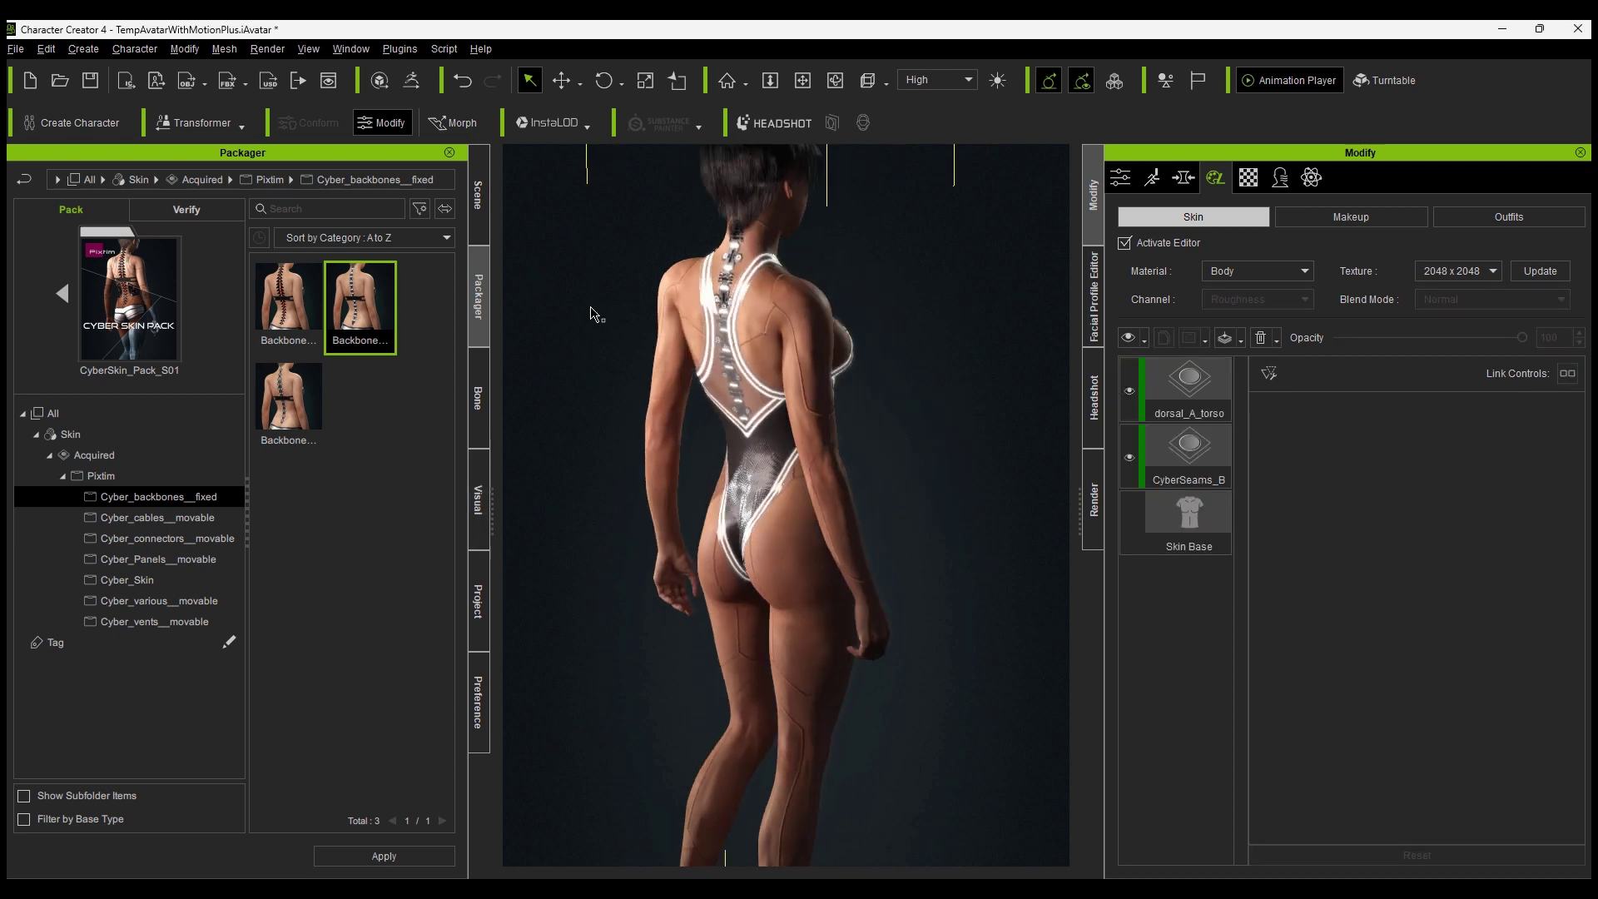
right_drag(594, 313, 759, 305)
Show the settings of the dorsal_A_head layer in the Head material
click(1257, 270)
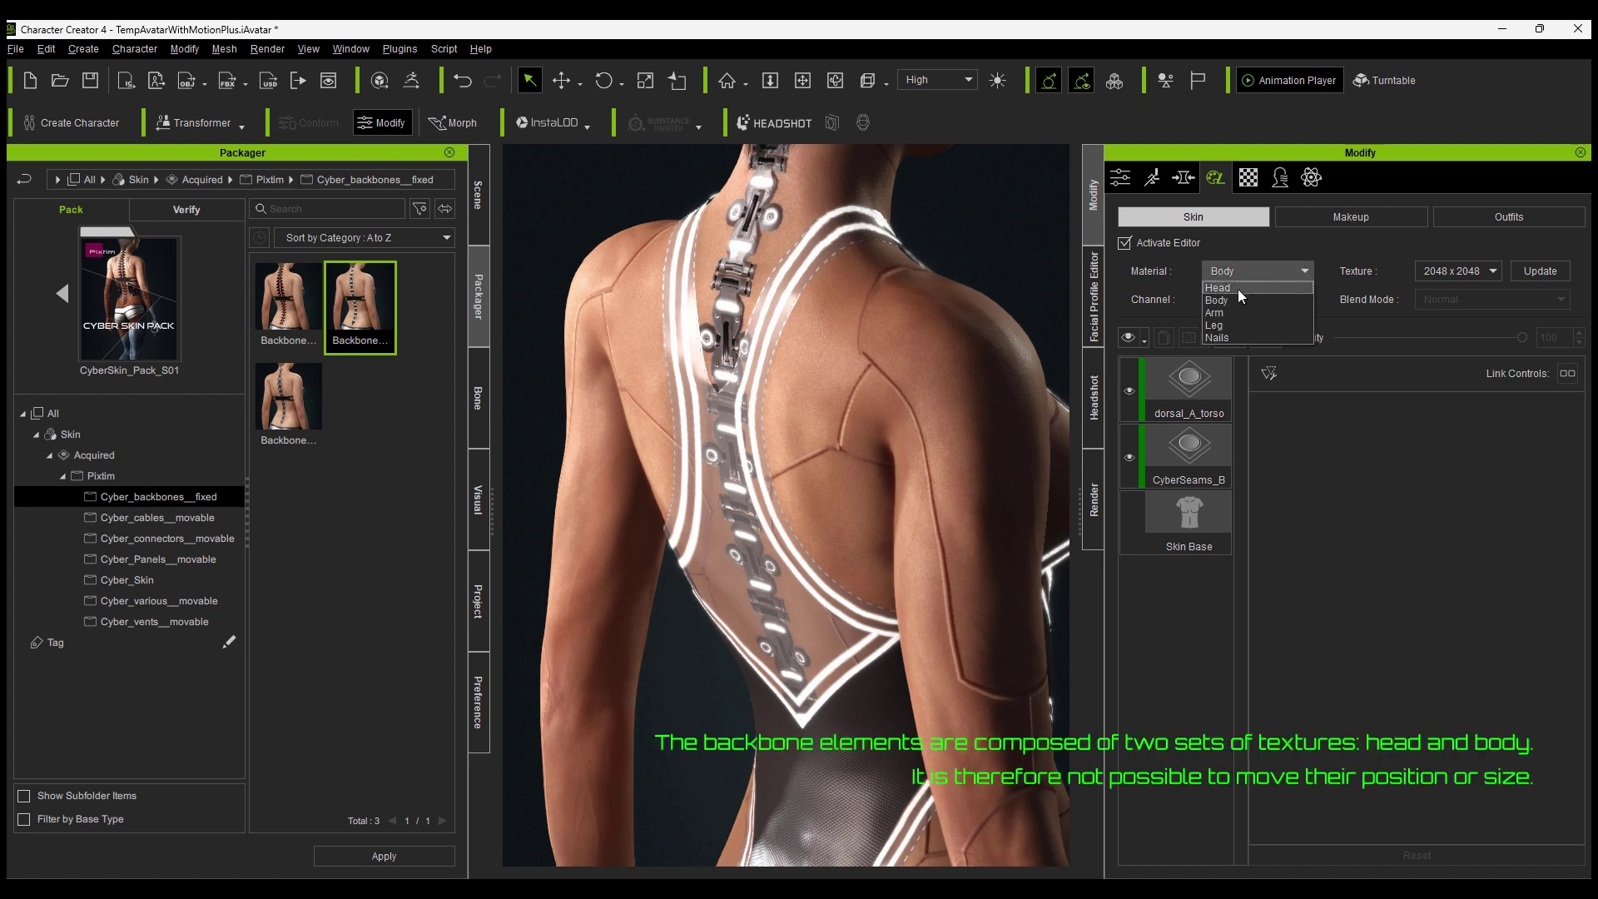
click(1237, 288)
click(1178, 383)
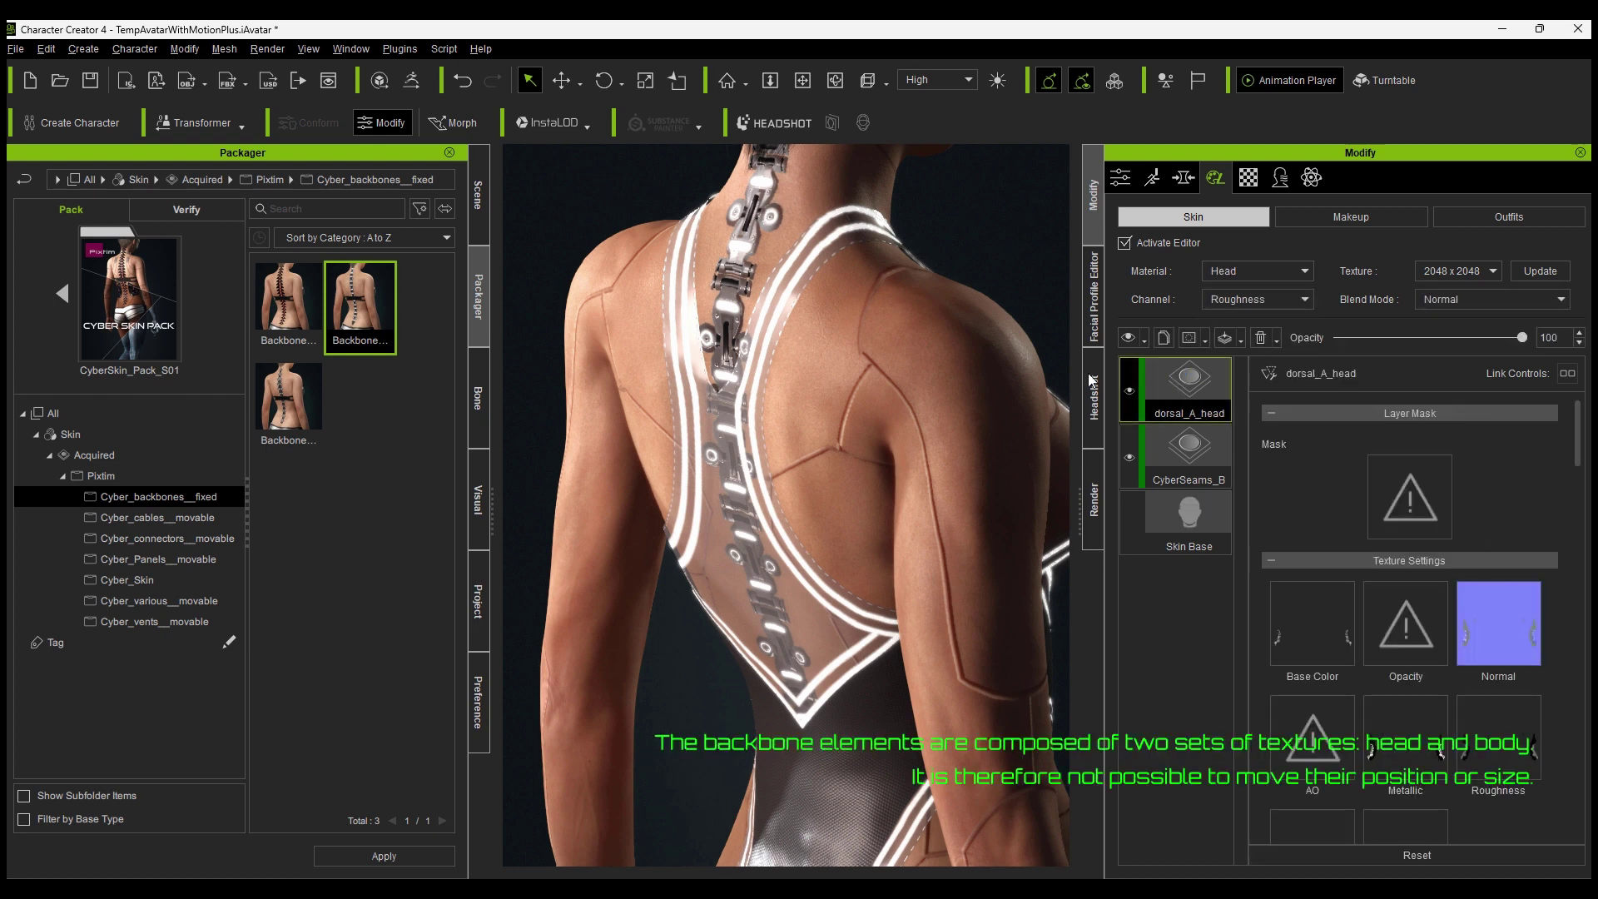
Set the displacement strength of the Body material's dorsal_A_torso layer to 0.67 and update the skin
click(1270, 269)
click(1227, 312)
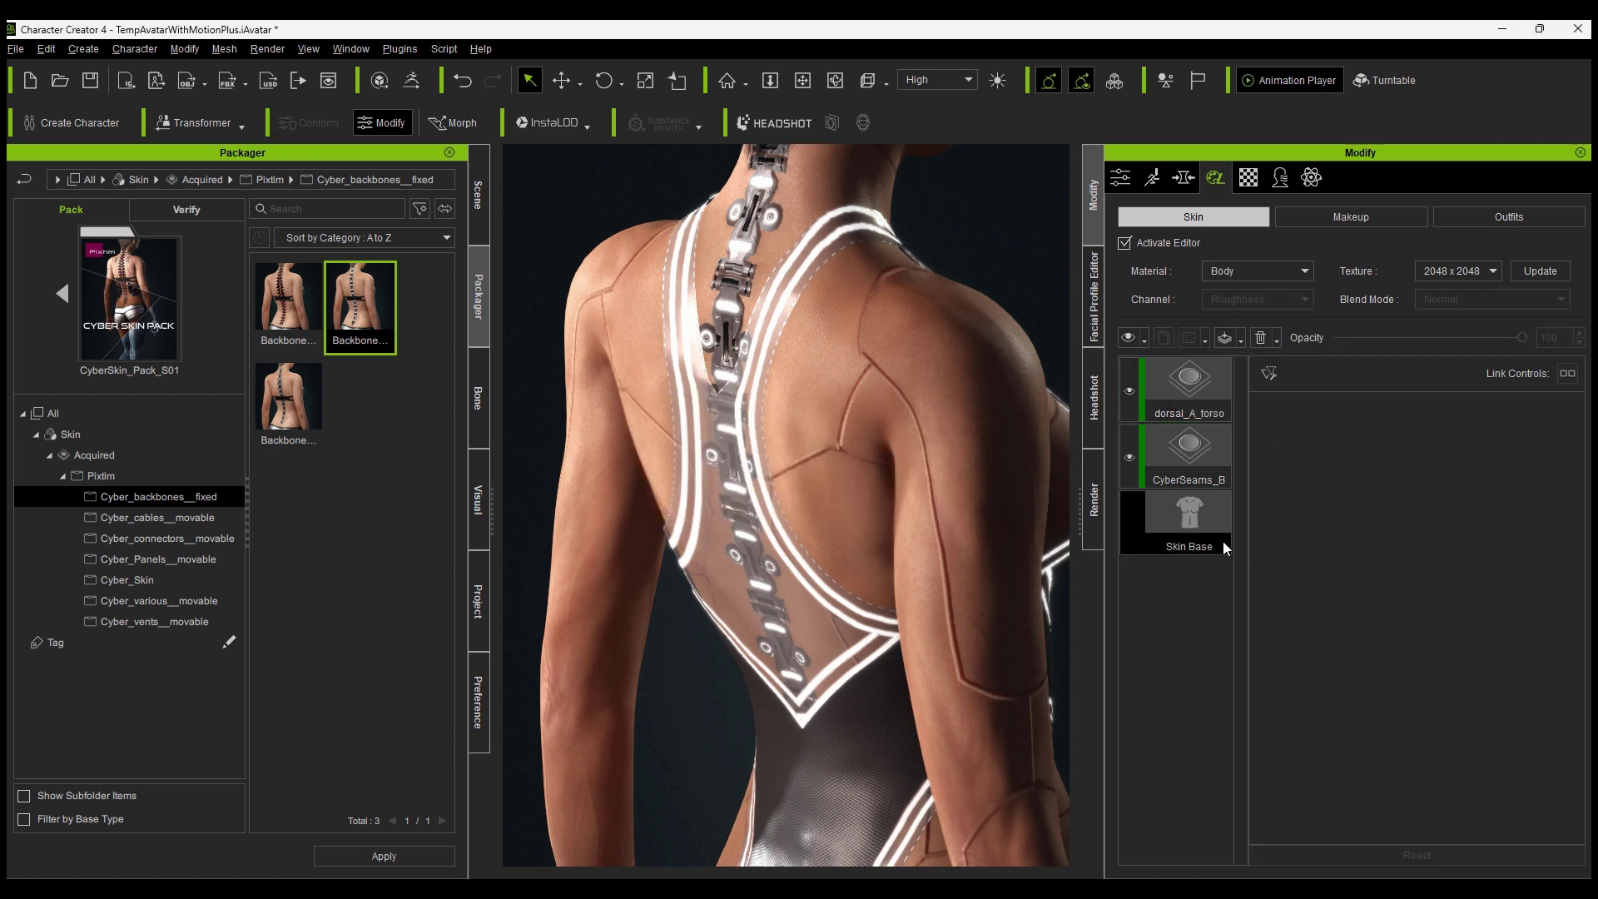
click(1189, 387)
scroll(1331, 582, down, 3)
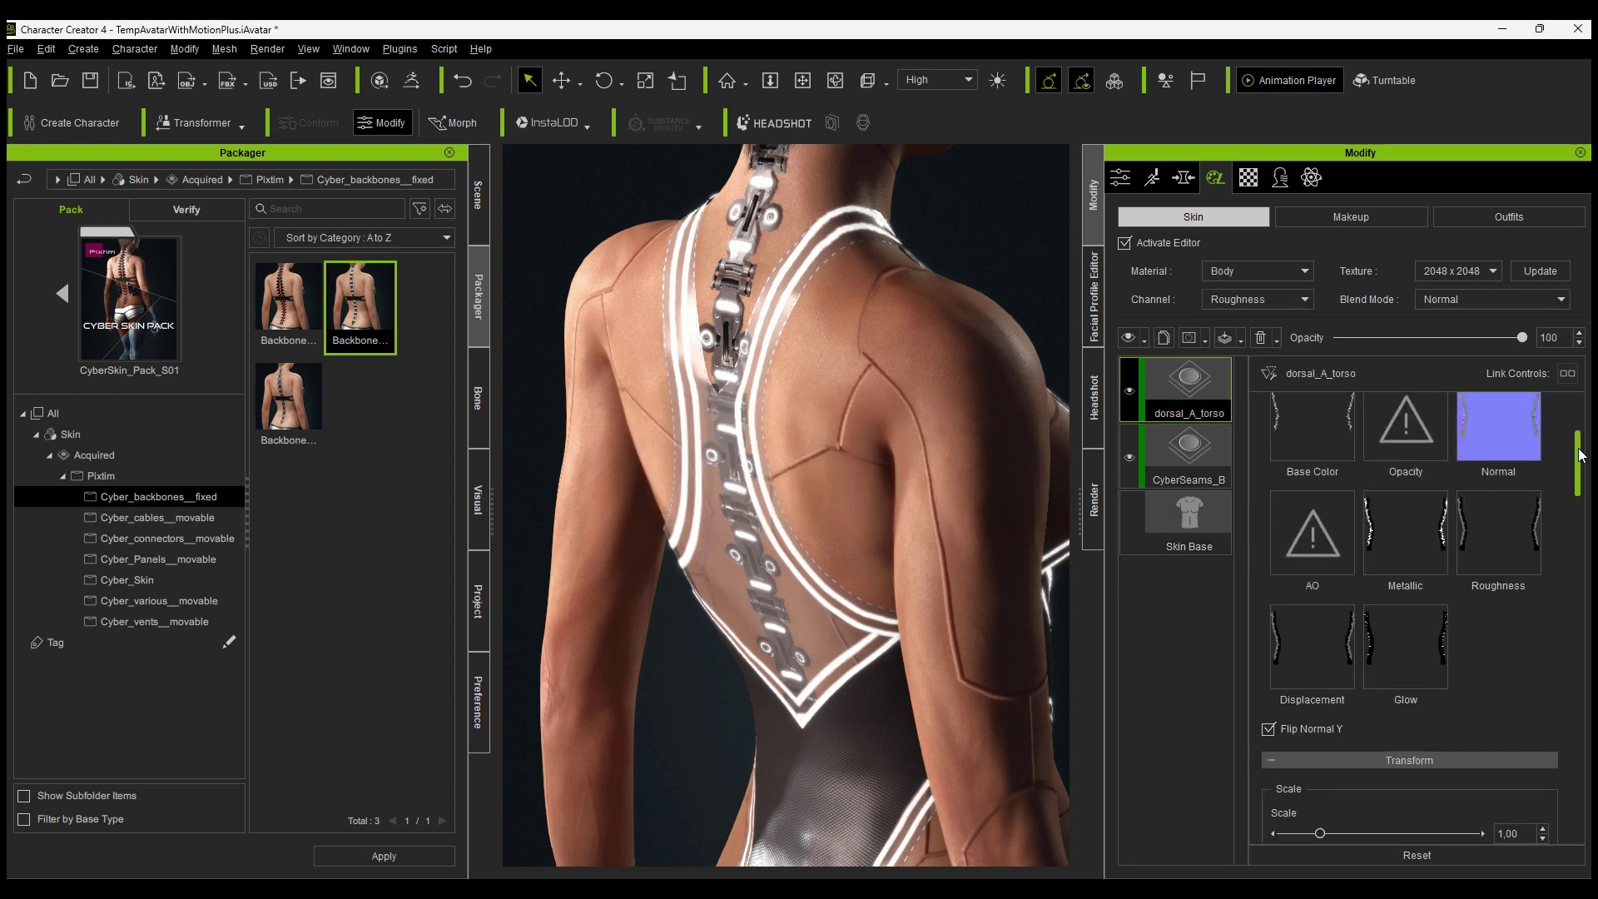
drag(1575, 456, 1566, 733)
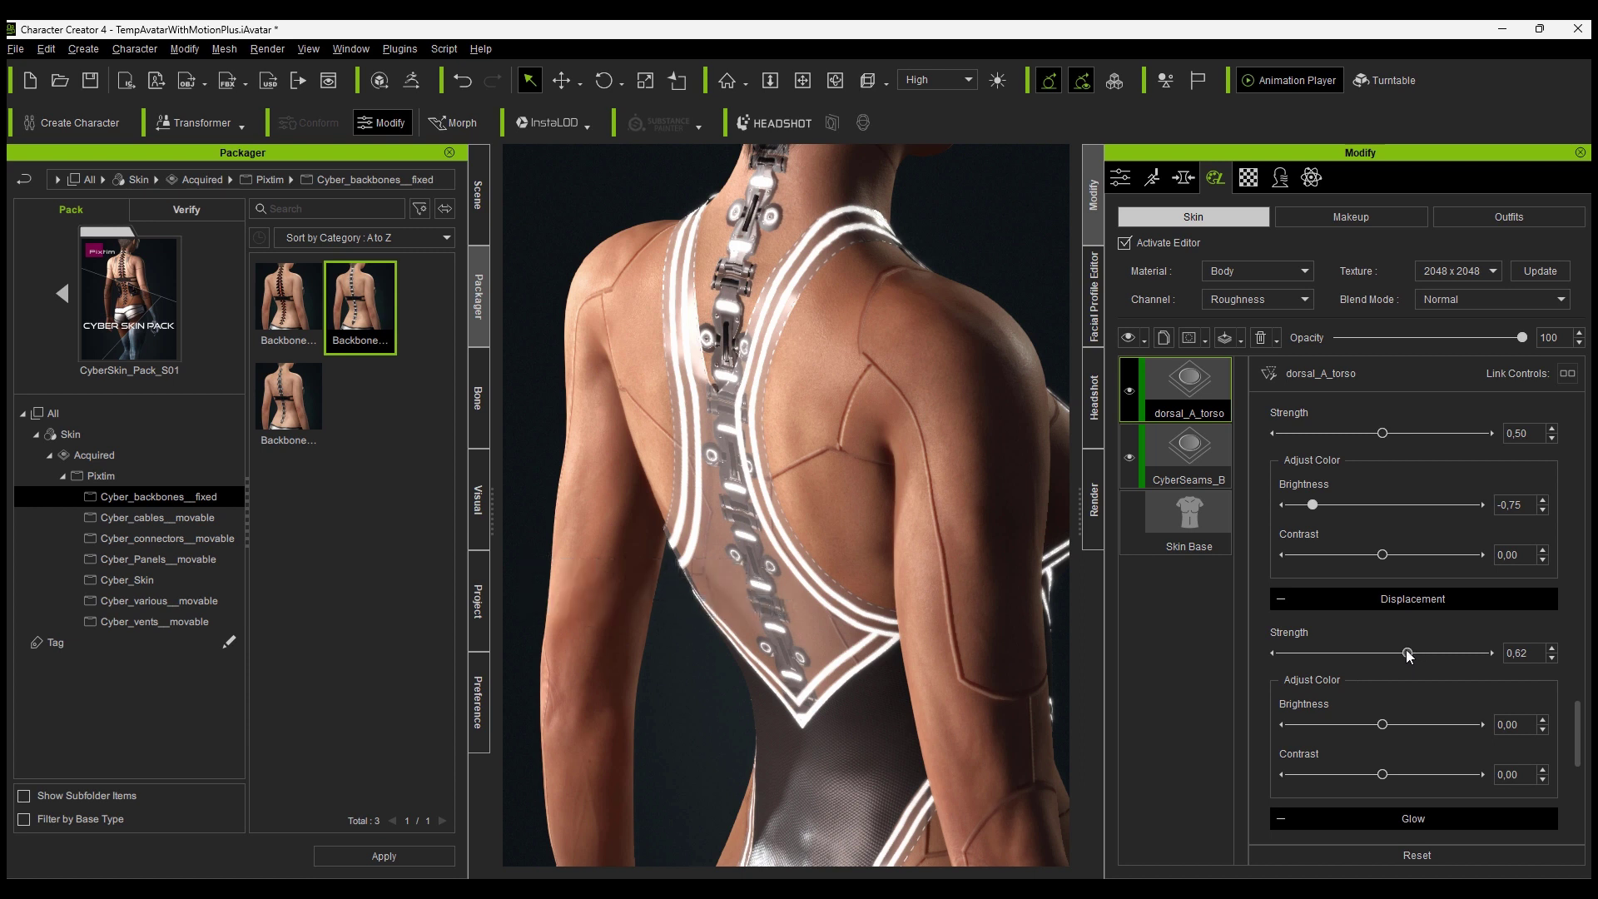
mouse_move(1405, 650)
mouse_down()
mouse_move(1376, 642)
mouse_move(1415, 648)
mouse_up()
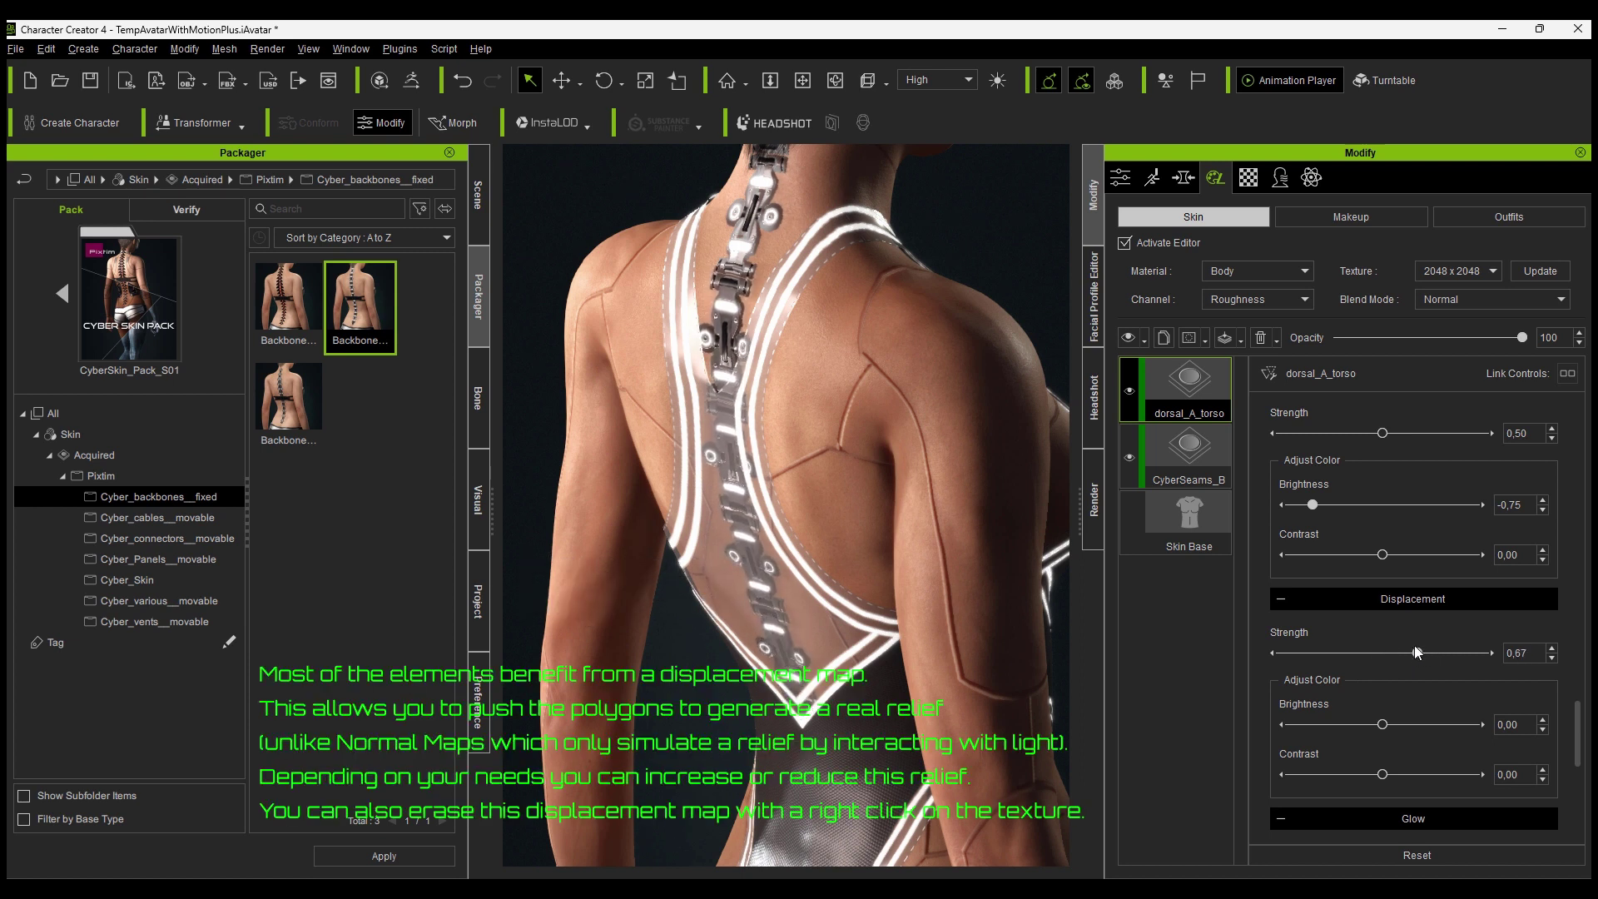
click(1529, 273)
right_drag(796, 428, 737, 453)
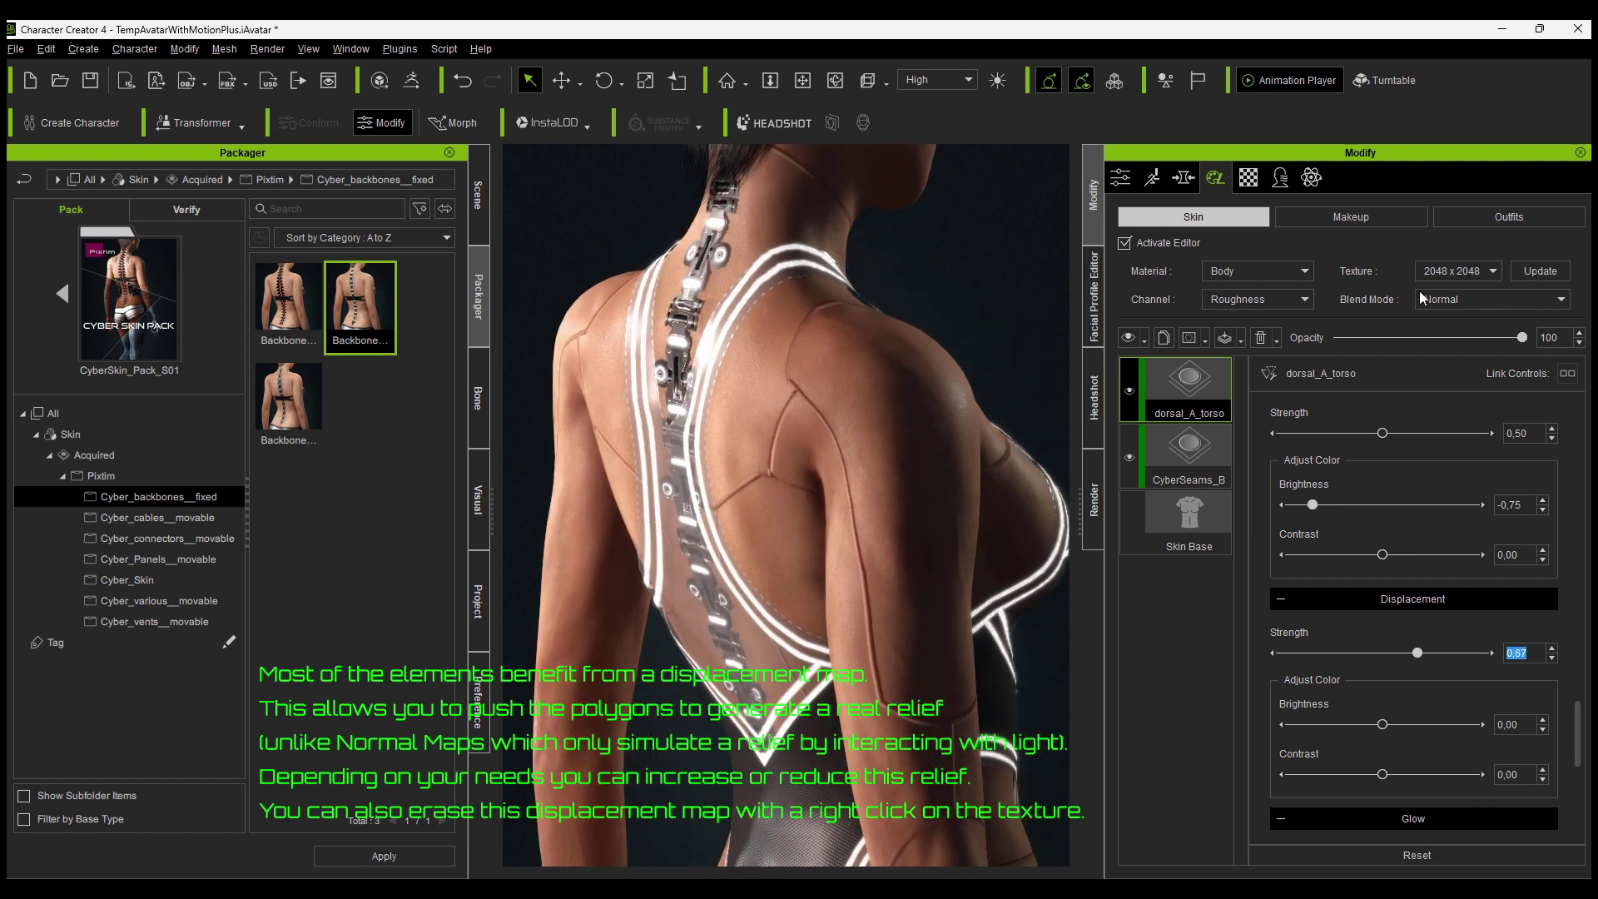
Set the displacement strength of the Head material's dorsal_A_head layer to 0.67
scroll(1541, 472, up, 10)
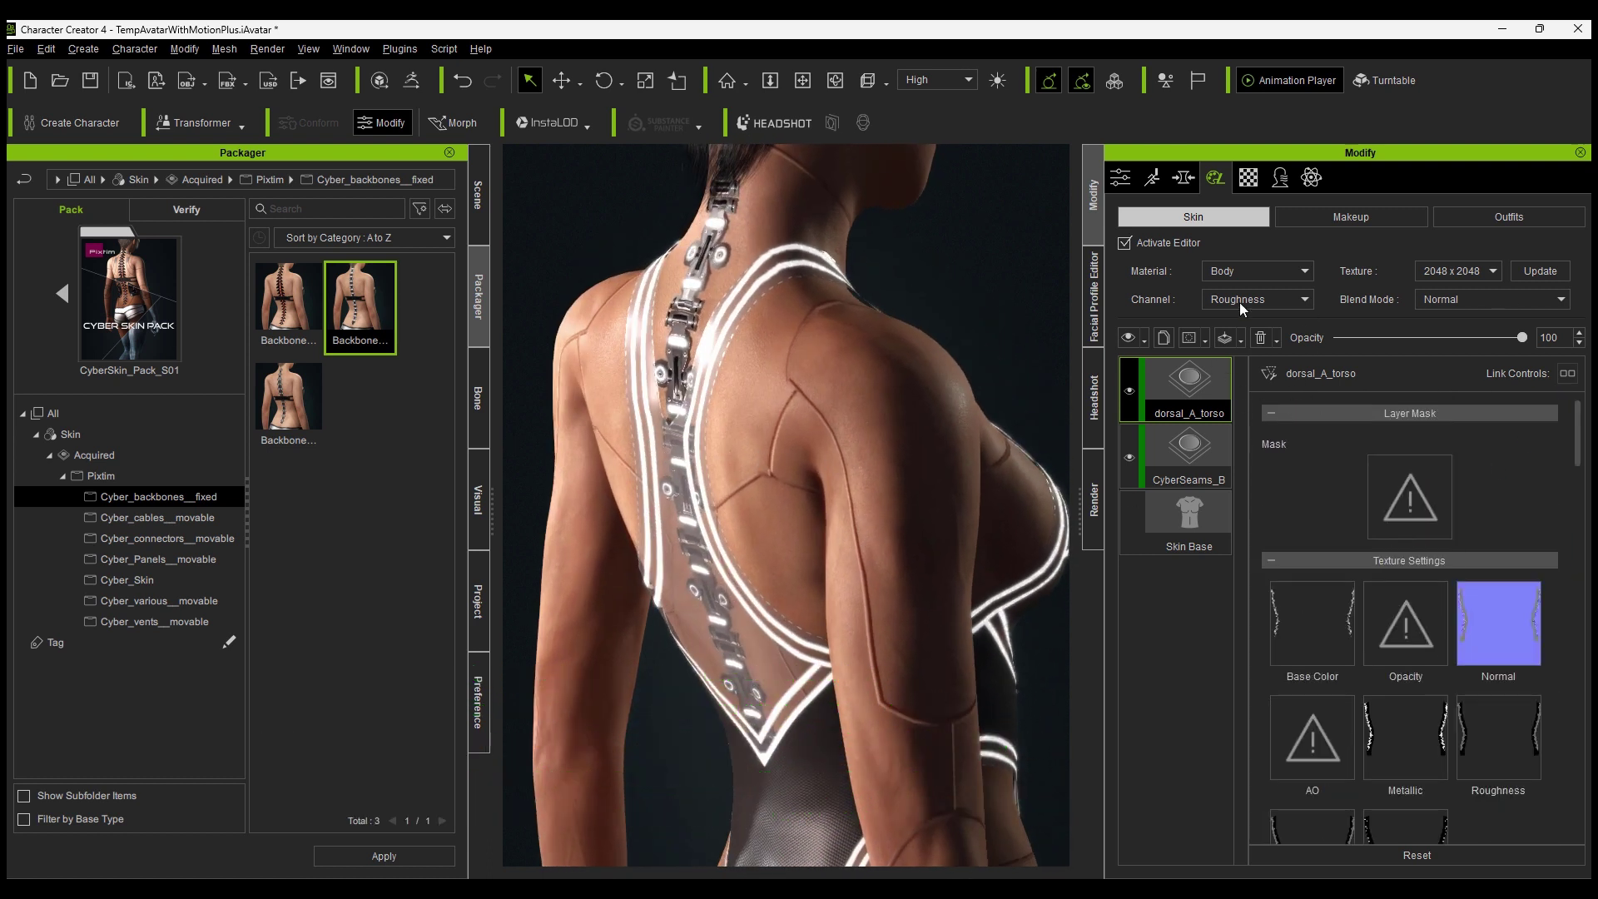
click(1224, 287)
click(1196, 388)
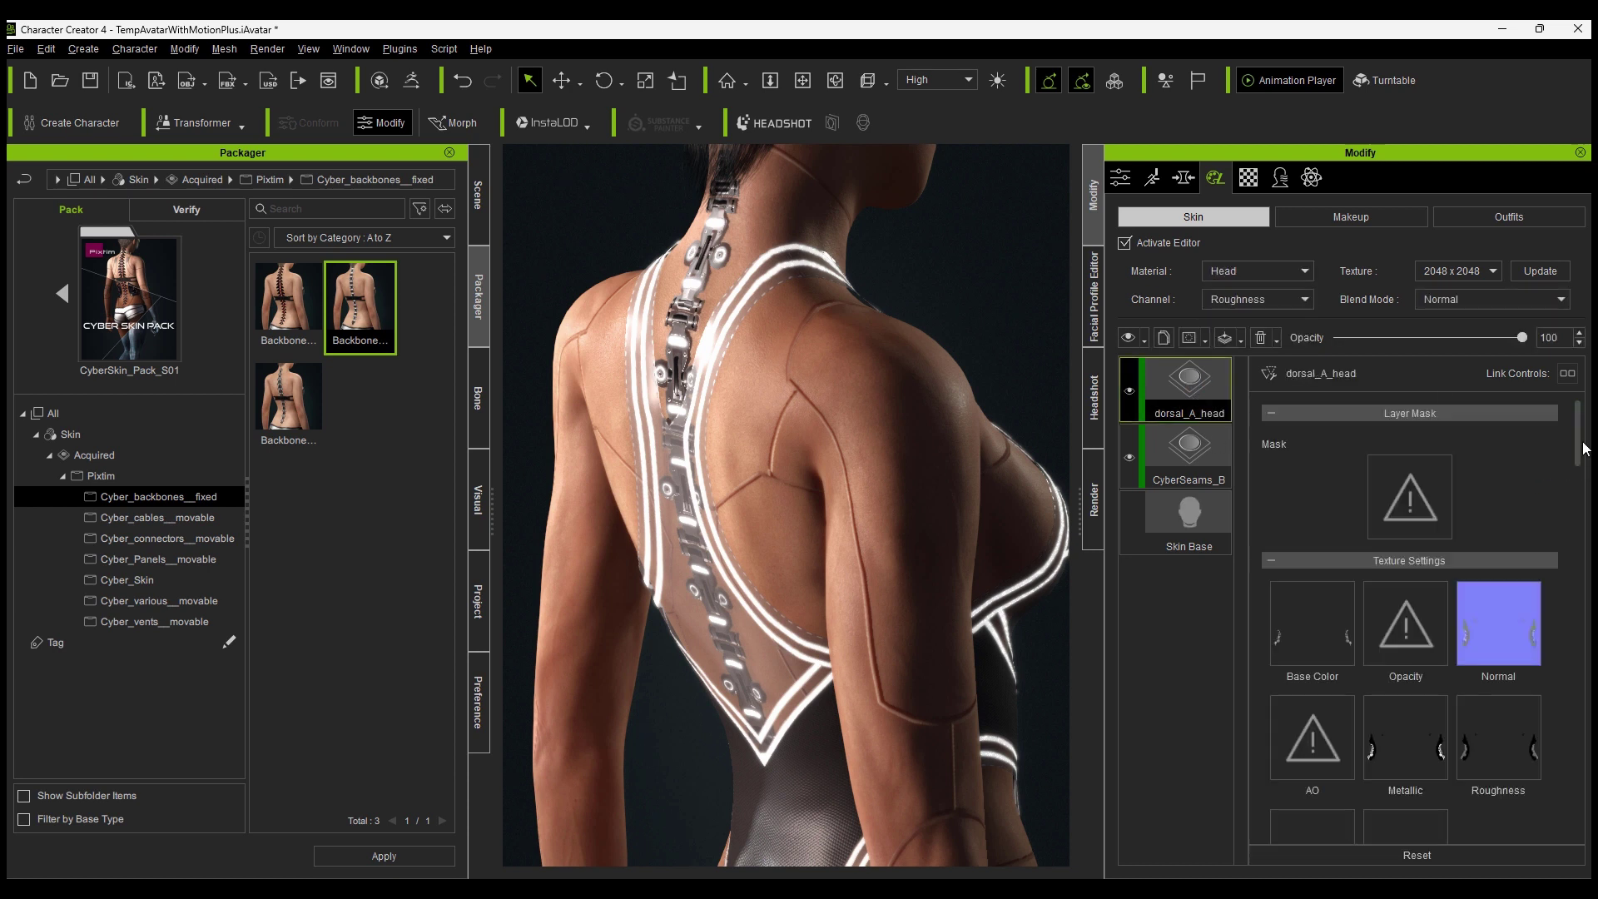
scroll(1556, 741, down, 10)
drag(1555, 734, 1554, 732)
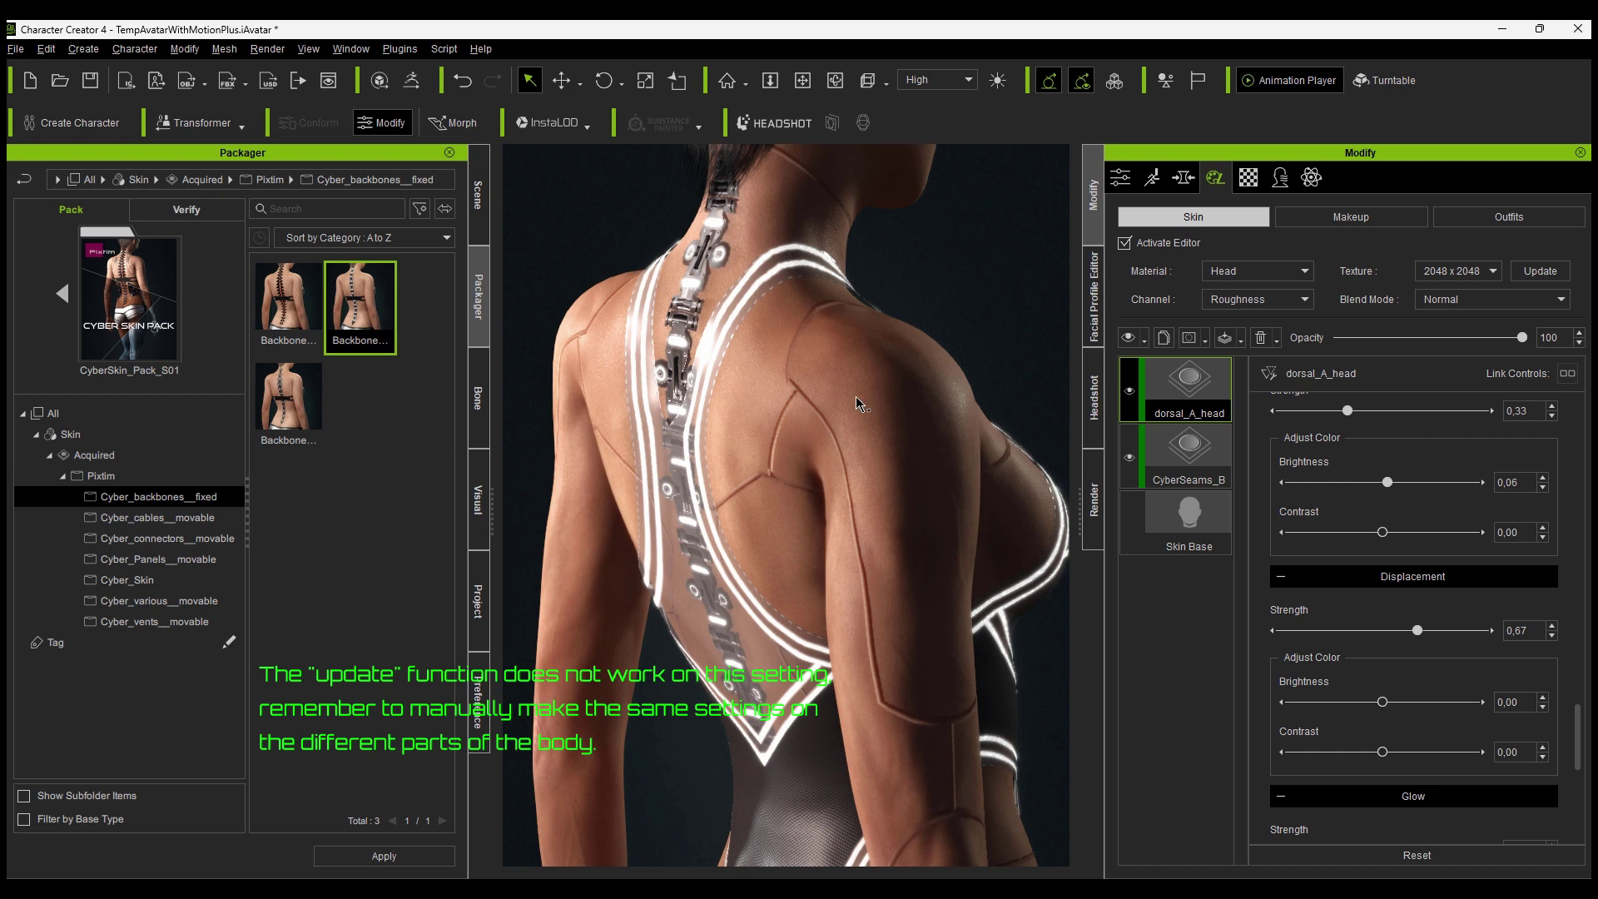
Apply the Cables_E preset from the Cyber_cables__movable folder to the front of the character
right_drag(903, 431, 782, 462)
scroll(765, 475, down, 5)
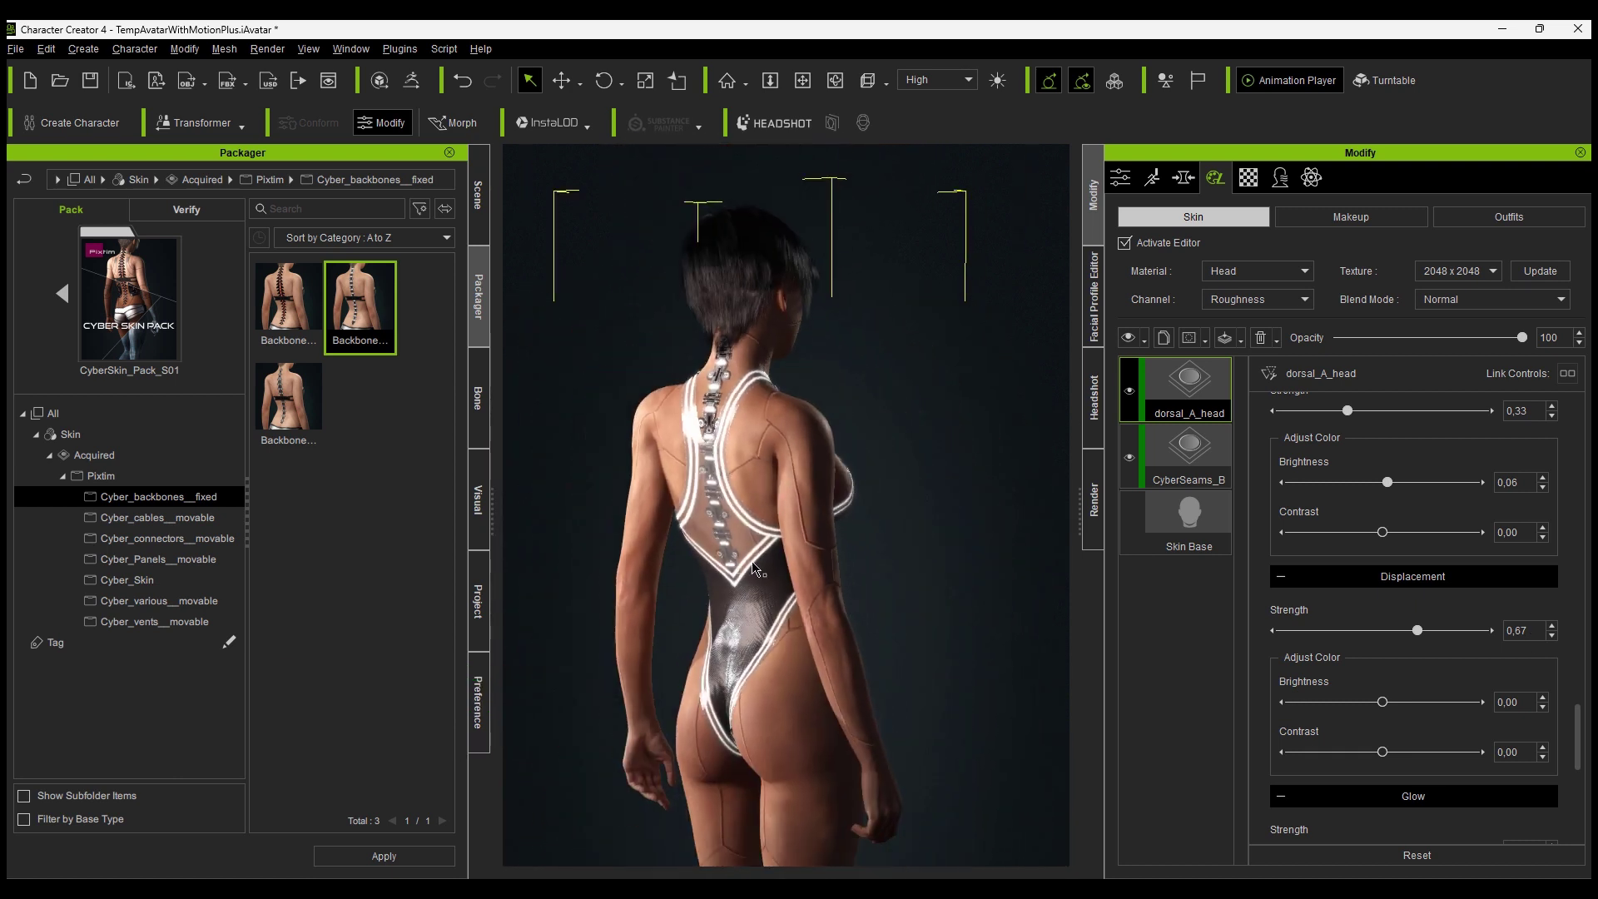
middle_drag(737, 541, 772, 500)
right_drag(774, 500, 983, 444)
click(123, 517)
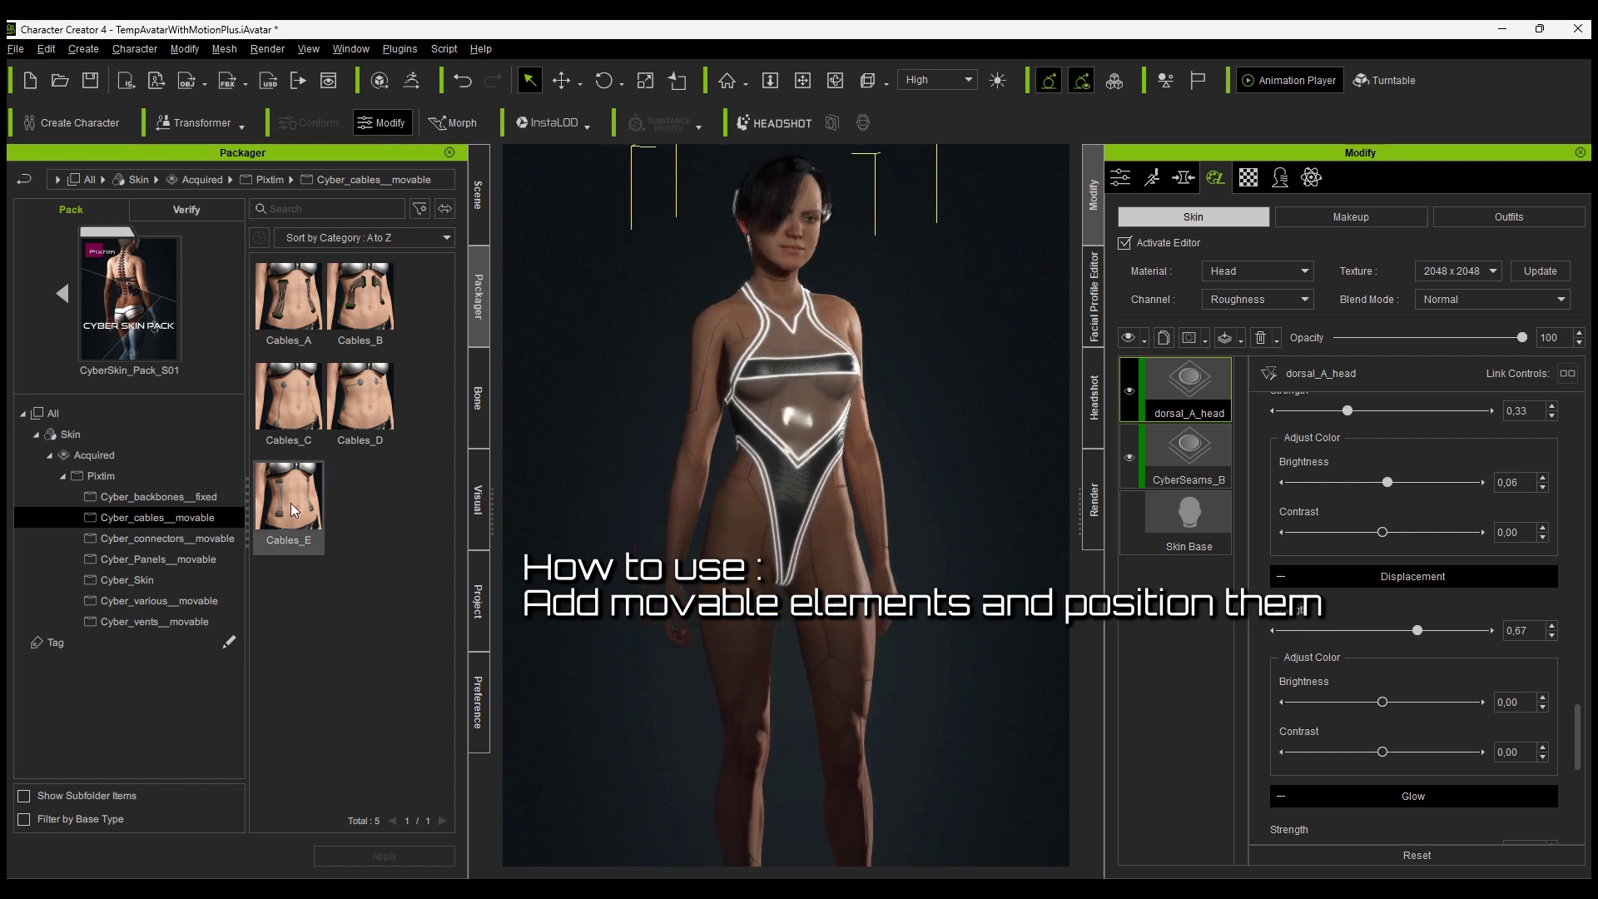
double_click(293, 509)
click(647, 491)
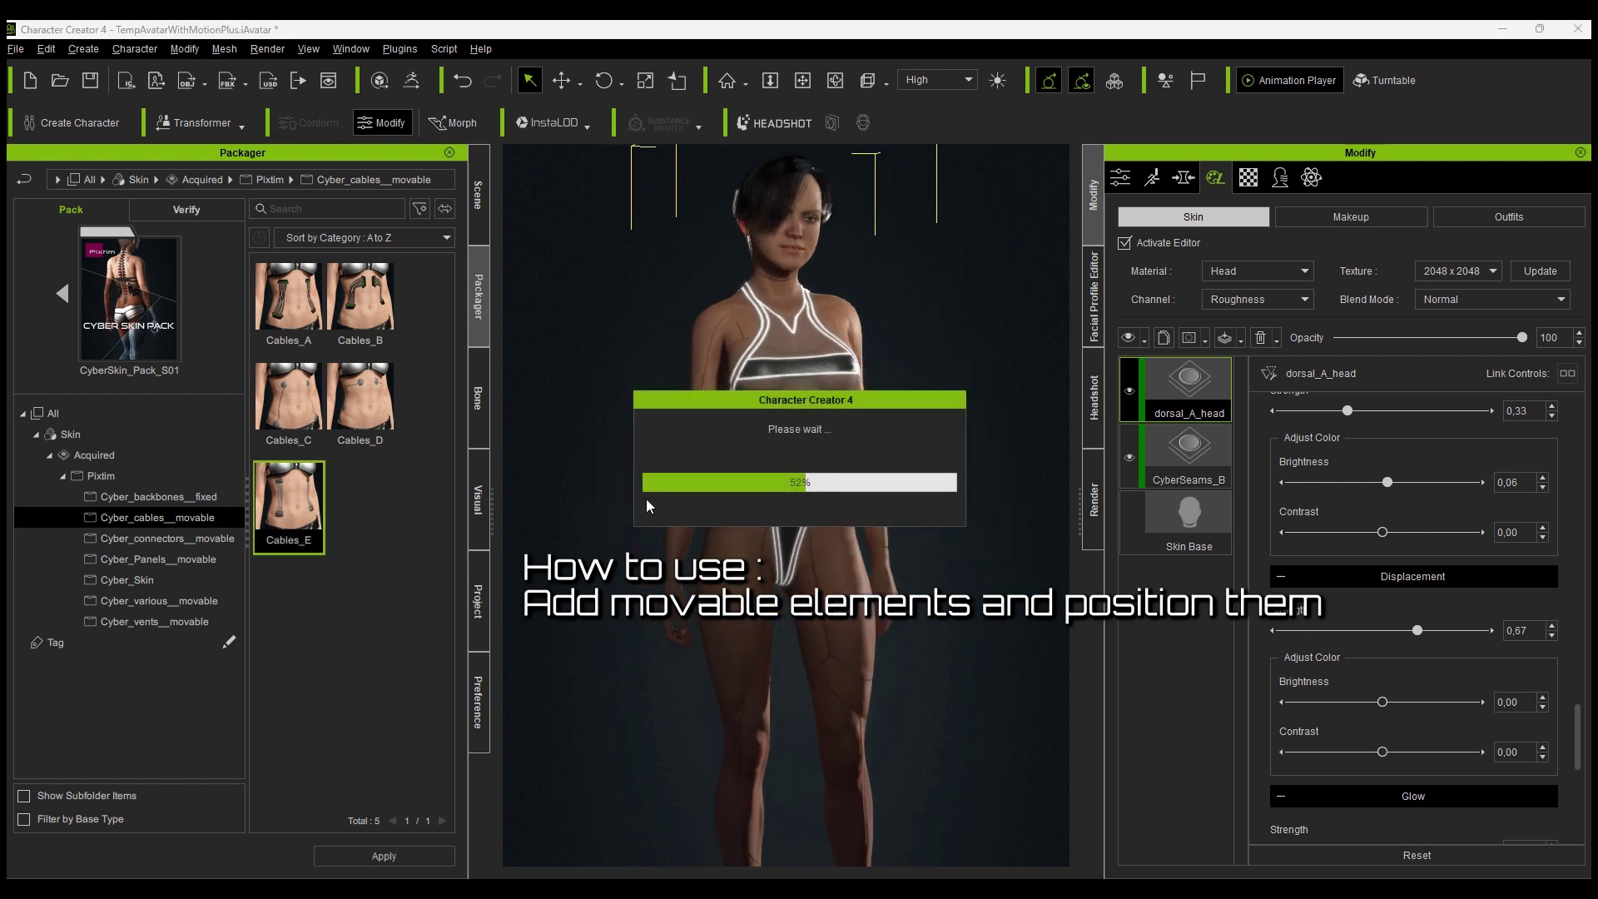
Apply the Connect_A preset from the Cyber_connectors__movable folder to the back of the character's neck
scroll(742, 572, up, 5)
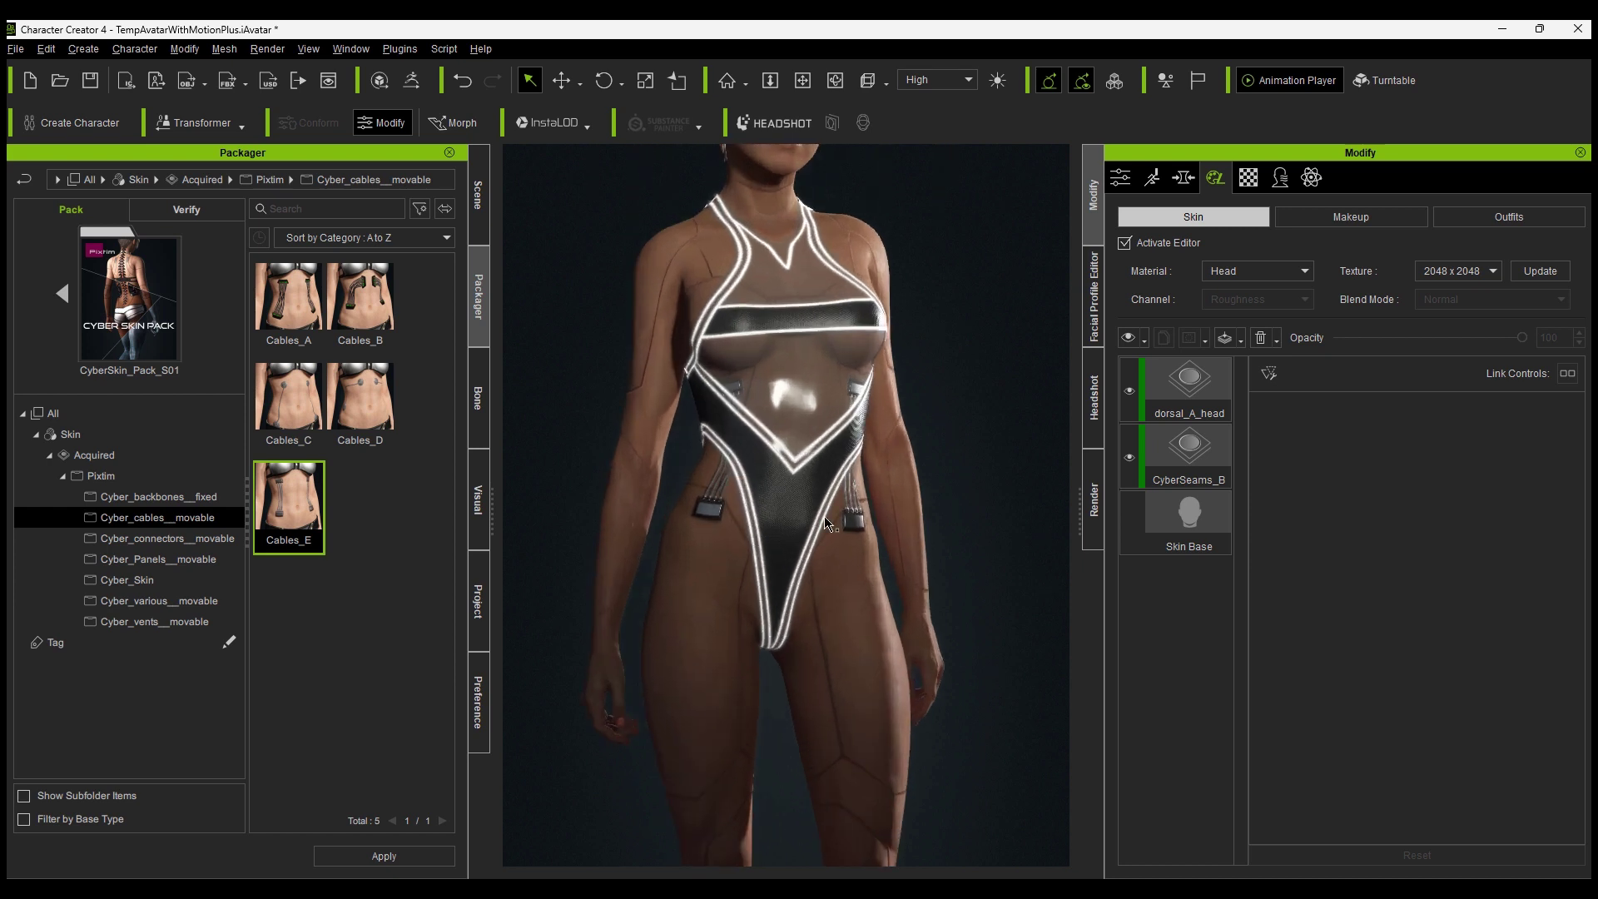
right_drag(741, 572, 796, 717)
scroll(728, 538, down, 2)
scroll(726, 591, down, 3)
click(155, 539)
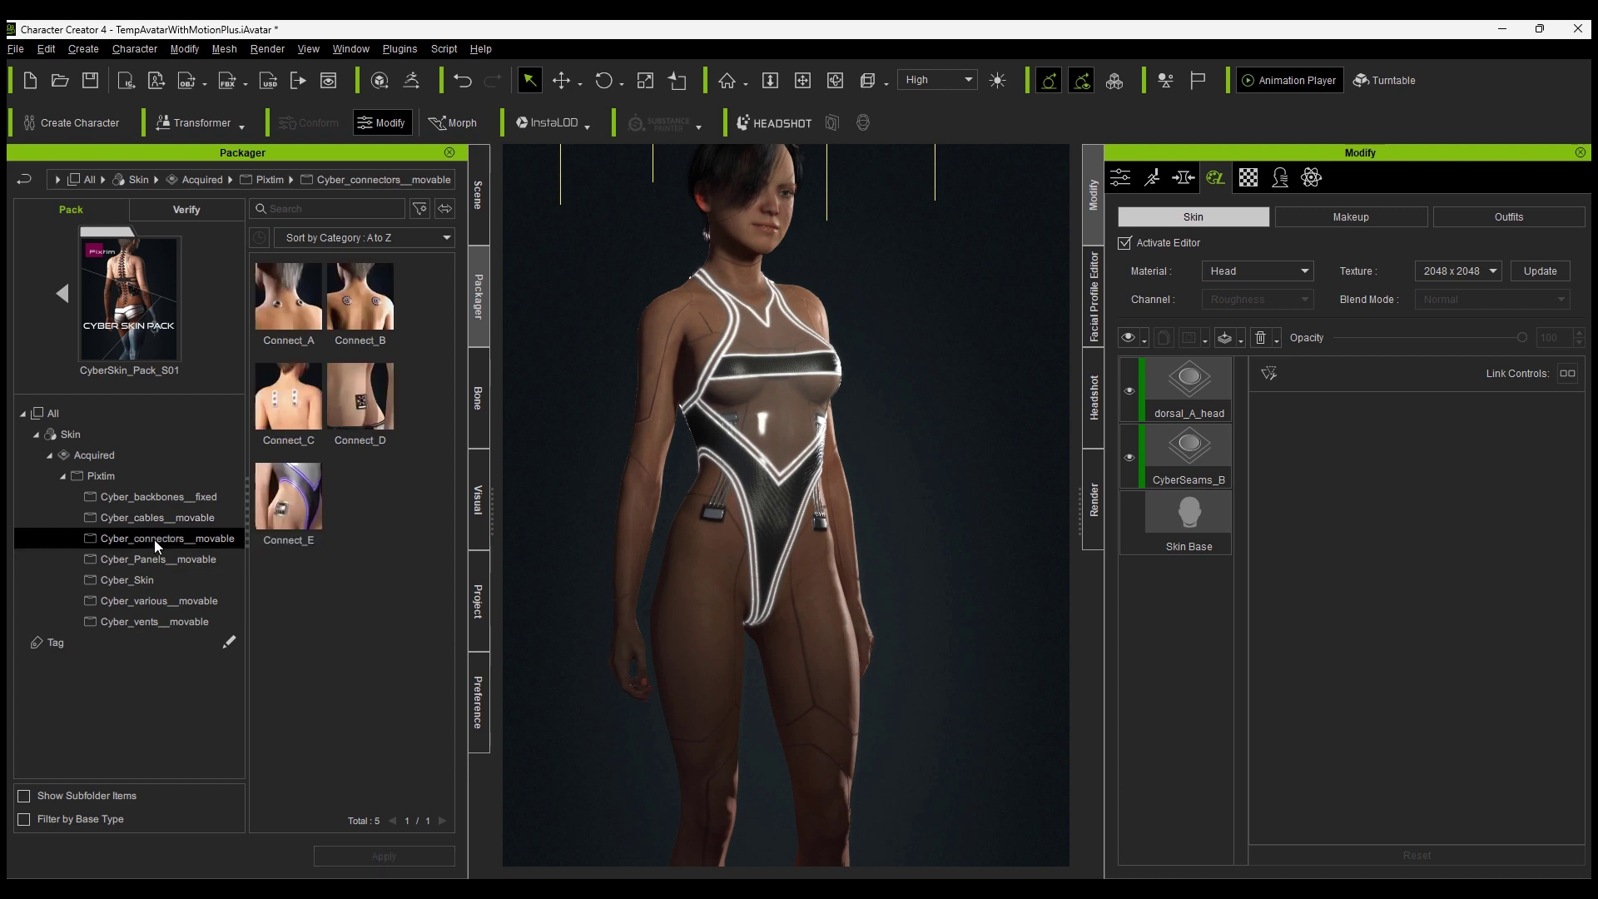
right_drag(865, 423, 1157, 602)
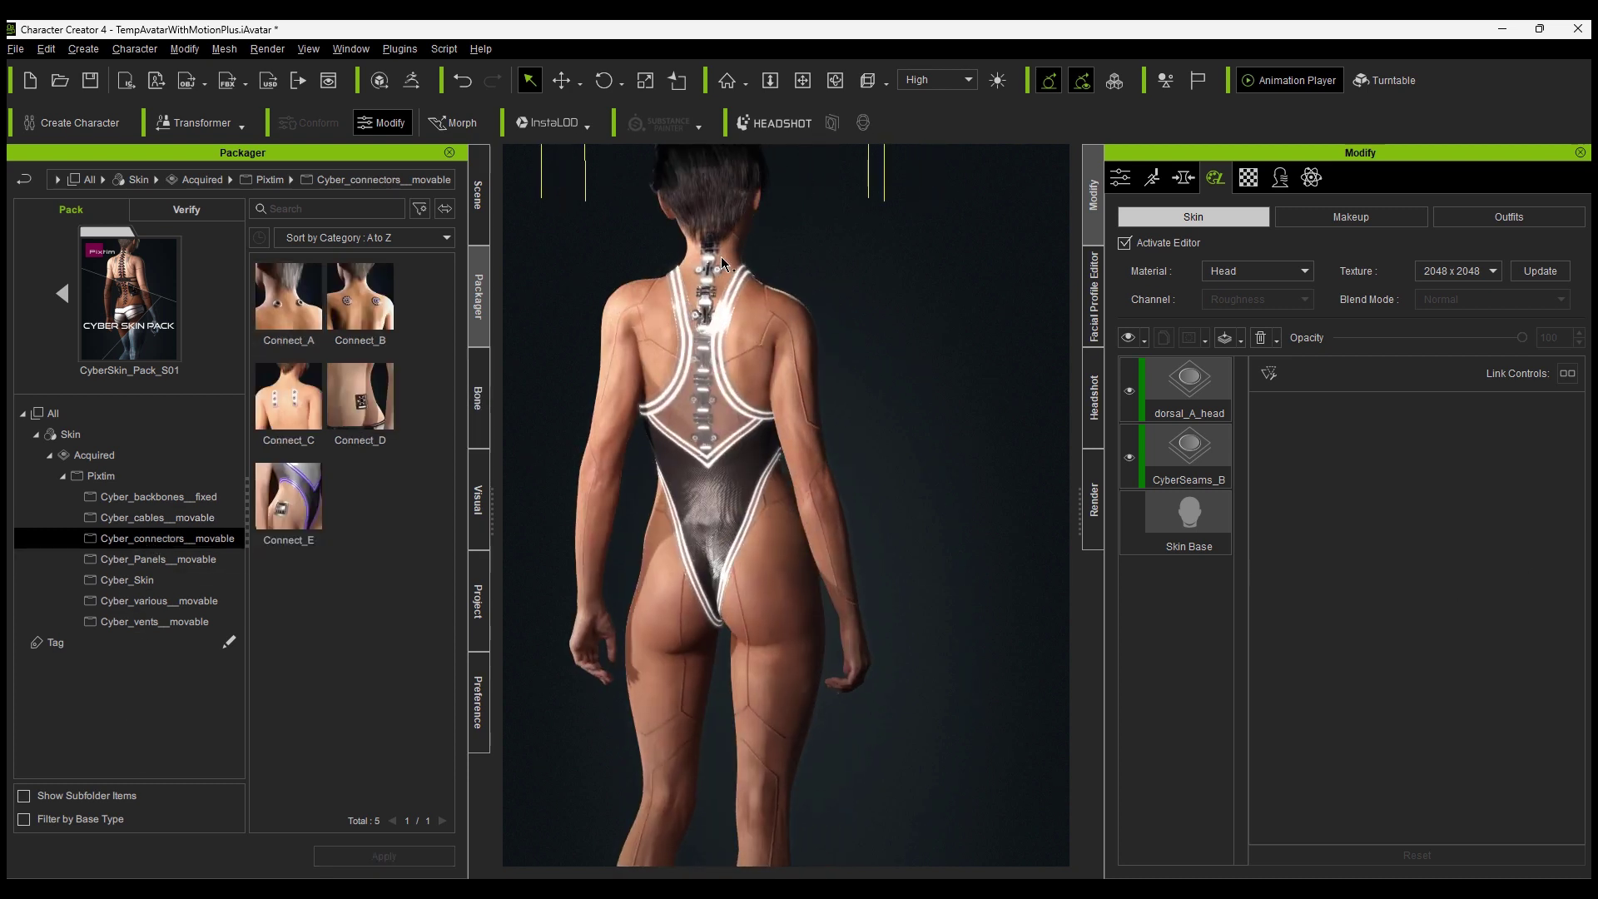
double_click(277, 287)
click(676, 492)
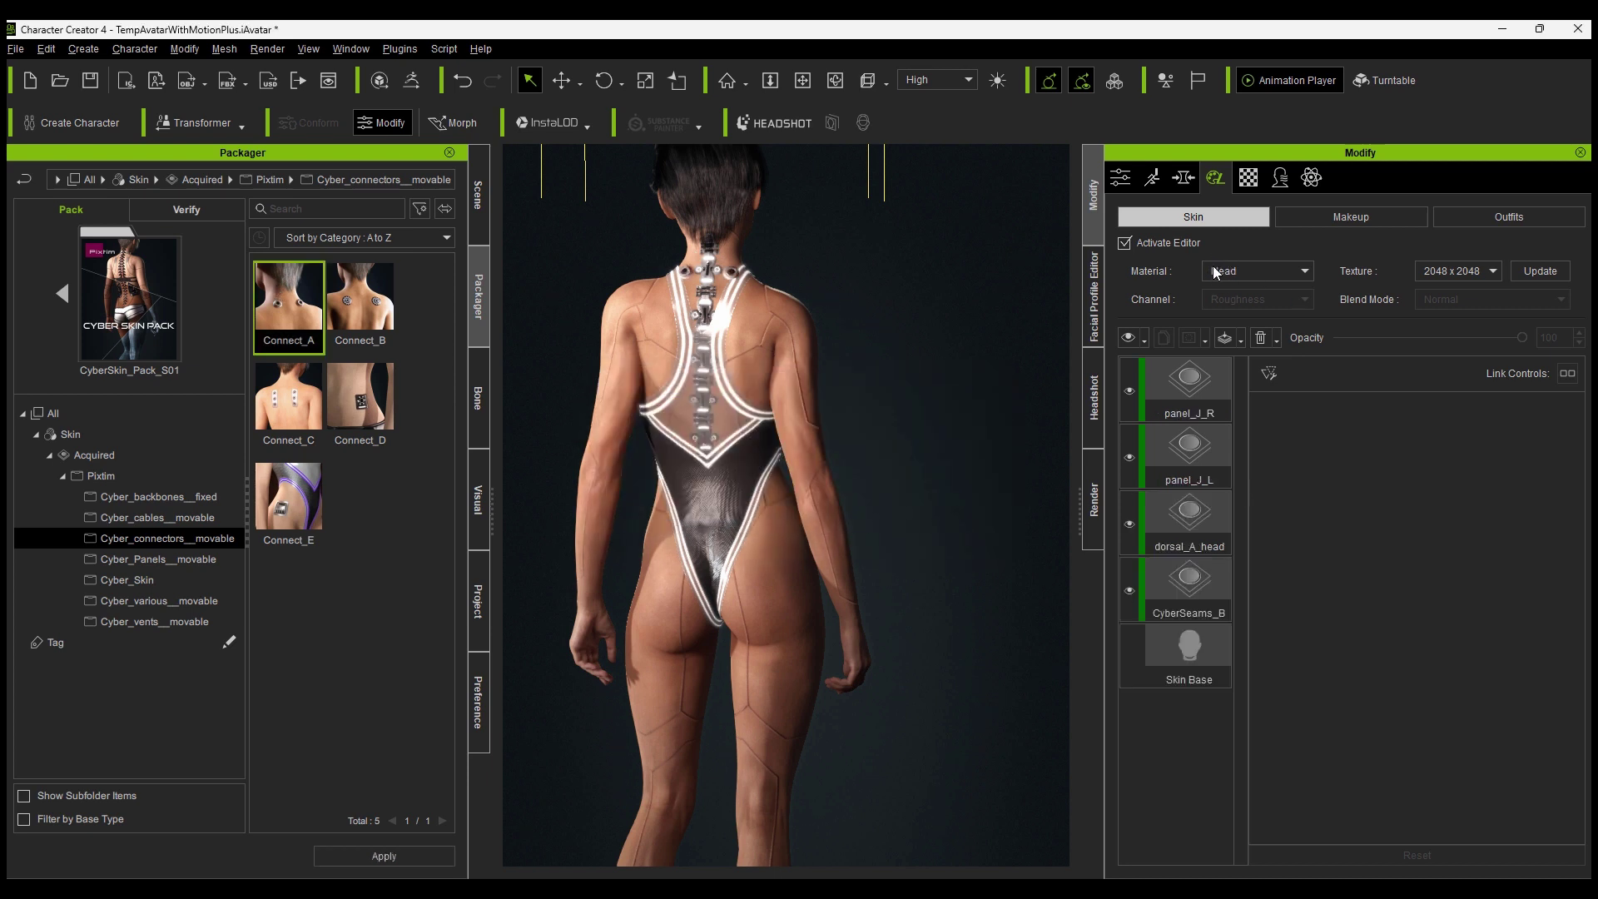
Shift the right neck connector, panel_J_R, slightly down and outward to offset X -0.38 and Y -0.27
click(1189, 387)
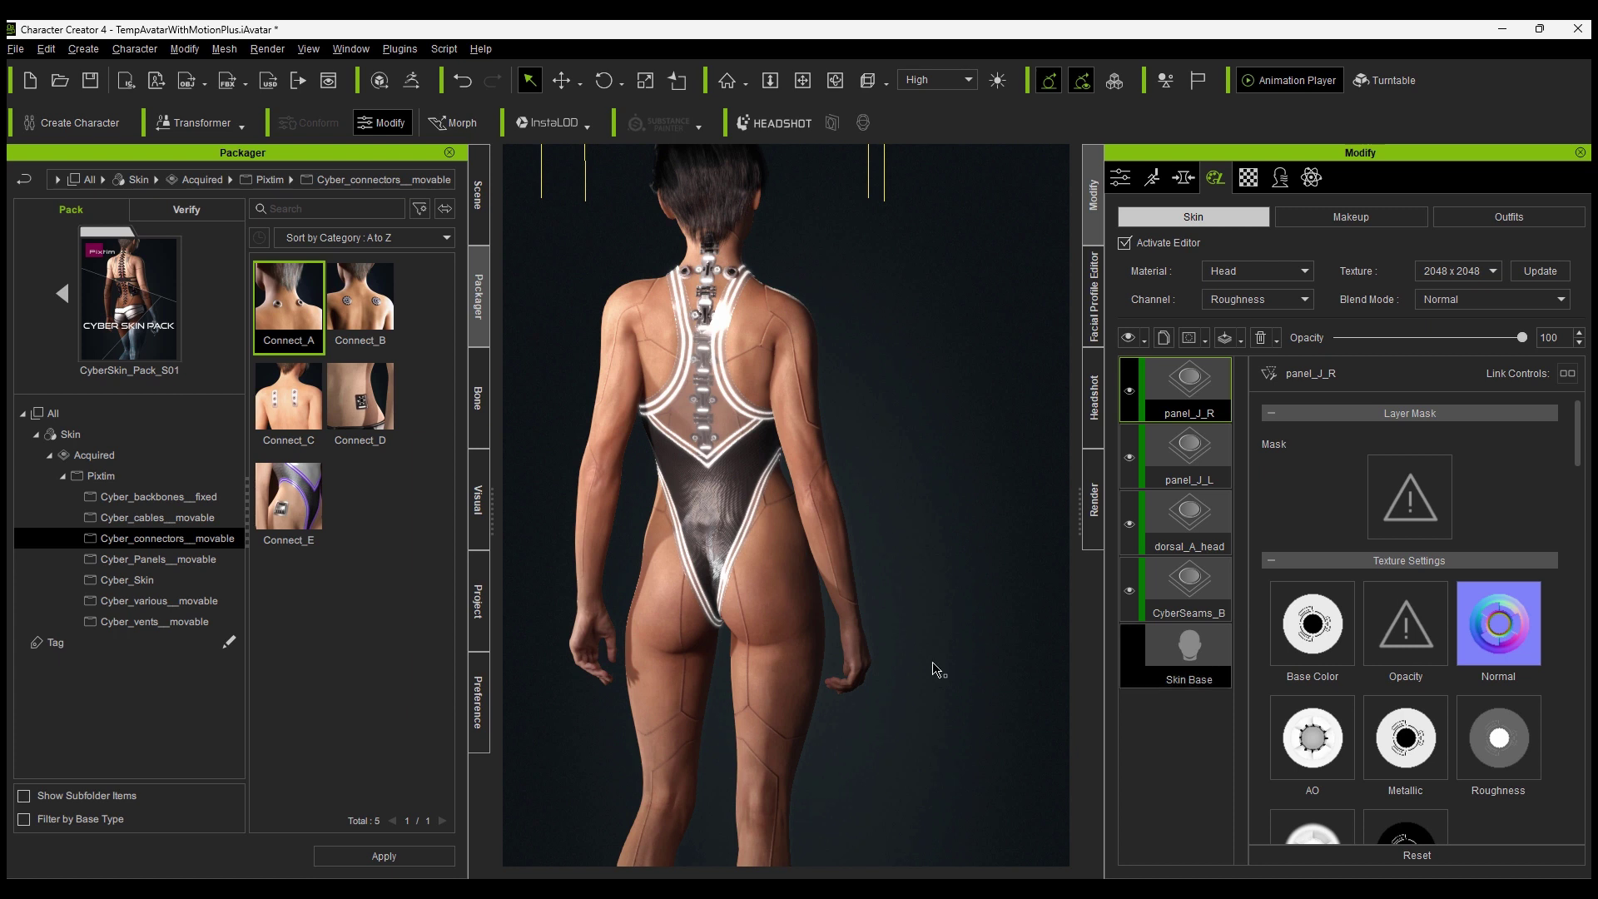
scroll(706, 245, up, 2)
scroll(707, 244, up, 2)
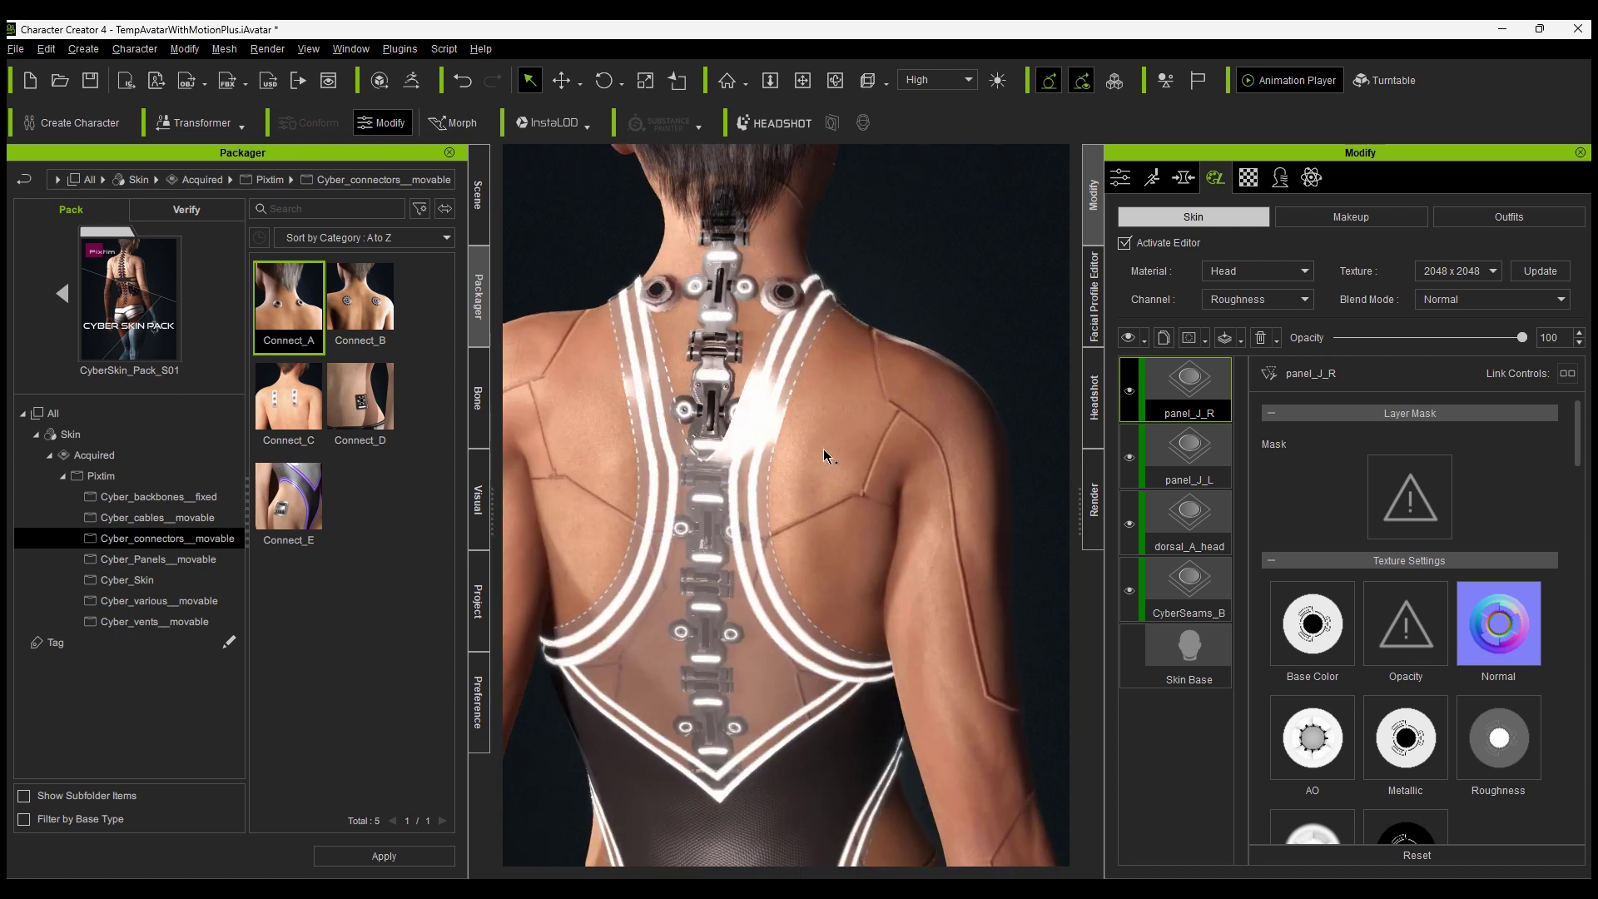
click(1362, 562)
scroll(1568, 477, down, 3)
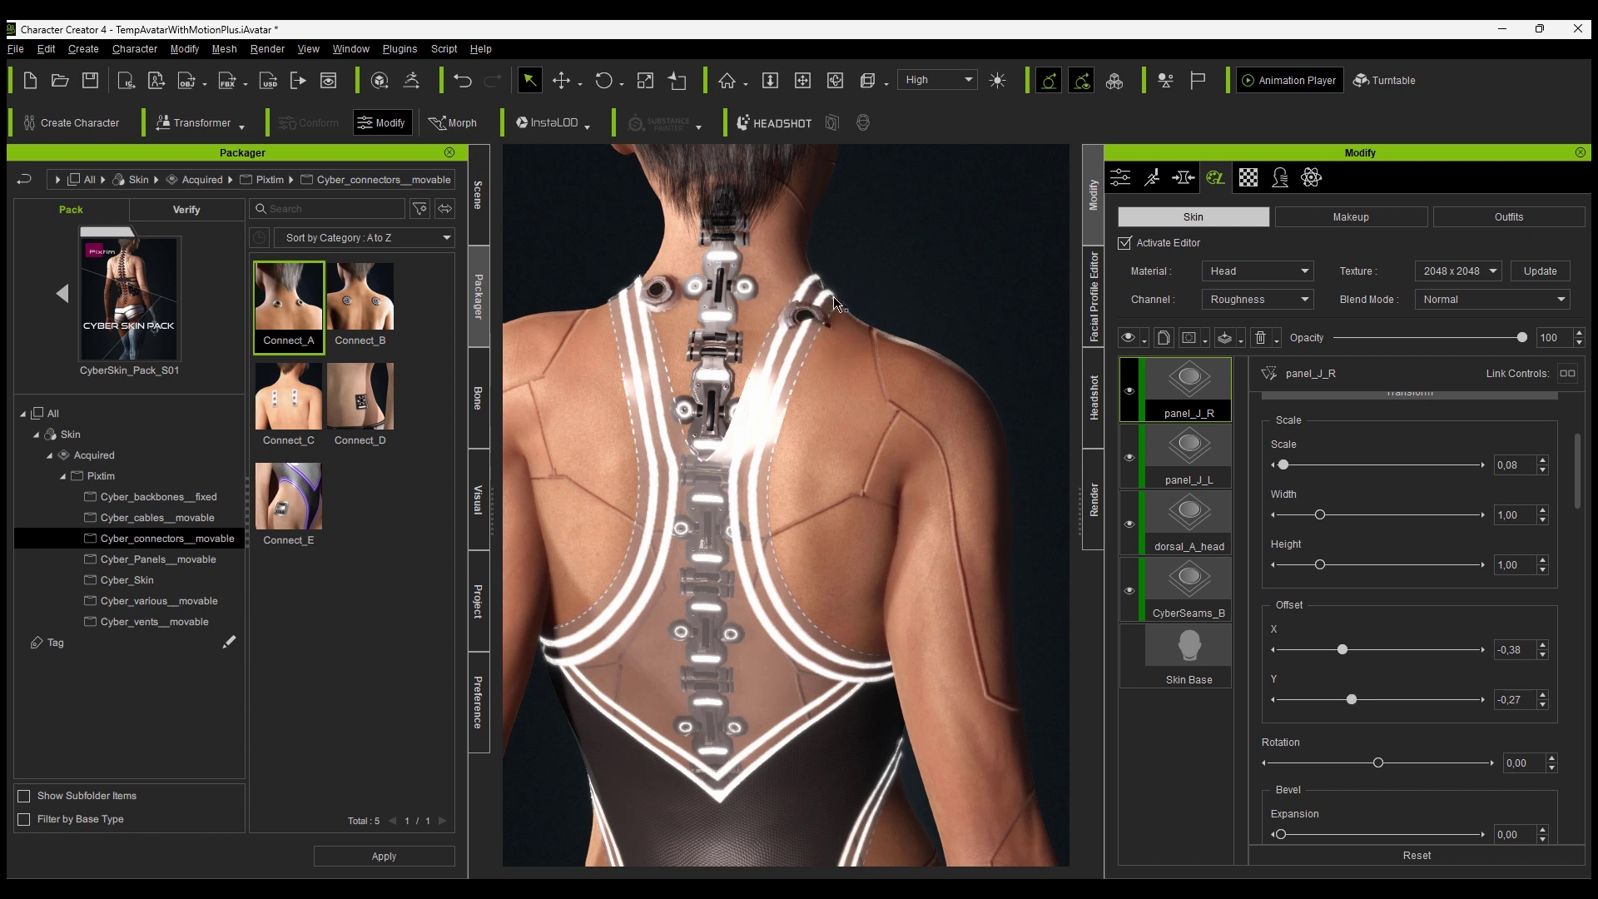
Delete the panel_J_L layer and move the panel_J_R layer from the Head material to the Body material
right_click(1170, 397)
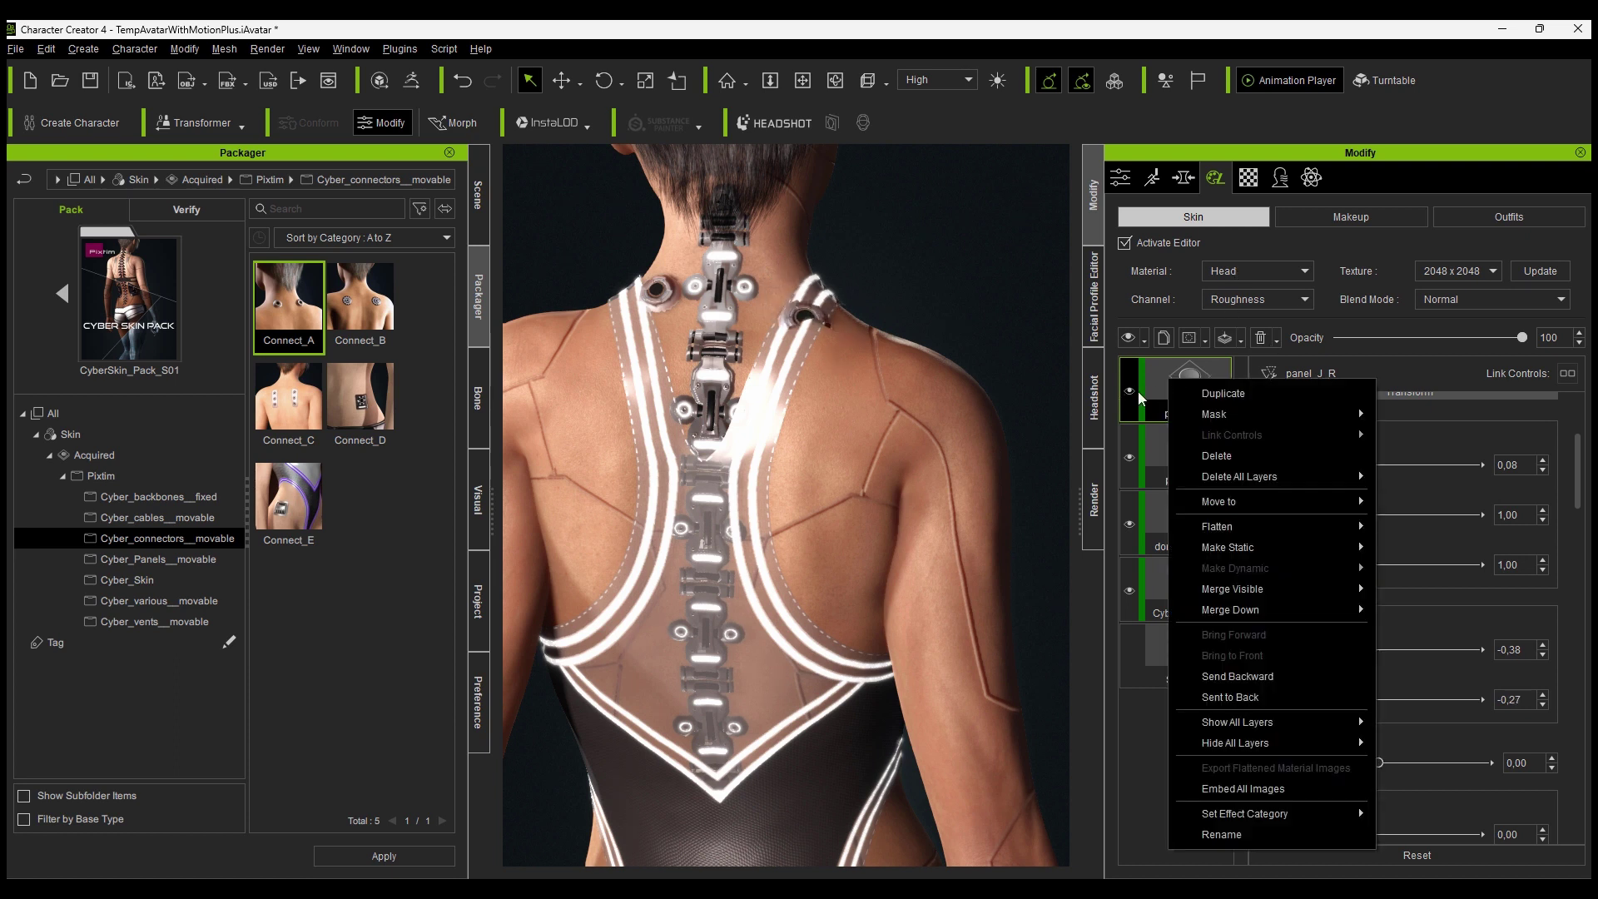
mouse_move(1273, 501)
click(1415, 522)
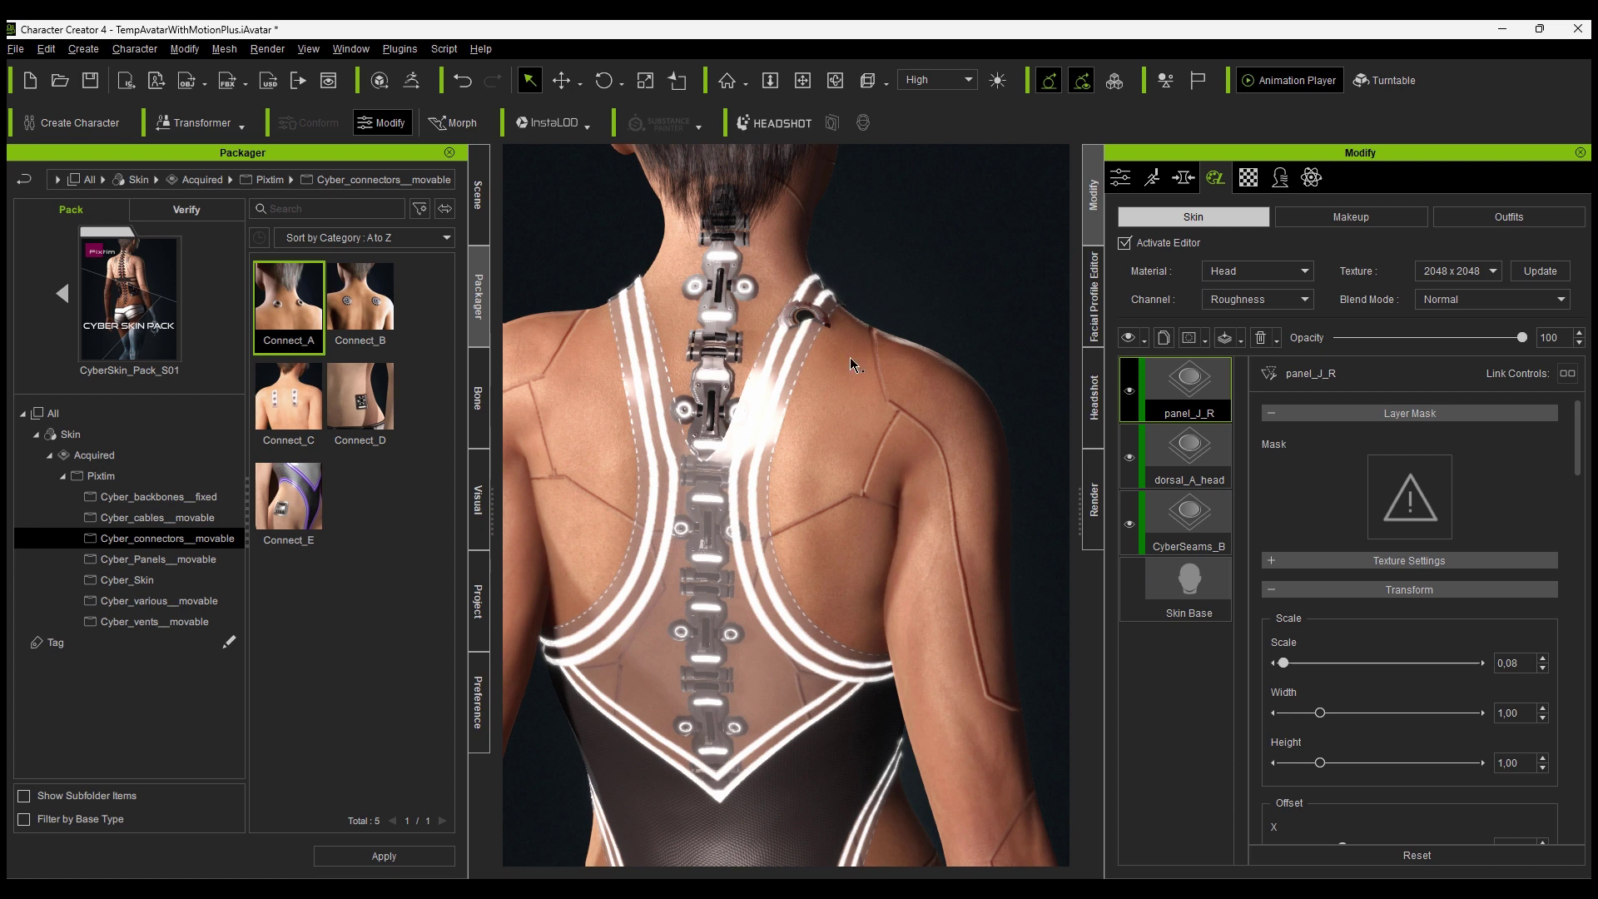
right_click(1188, 375)
click(1419, 519)
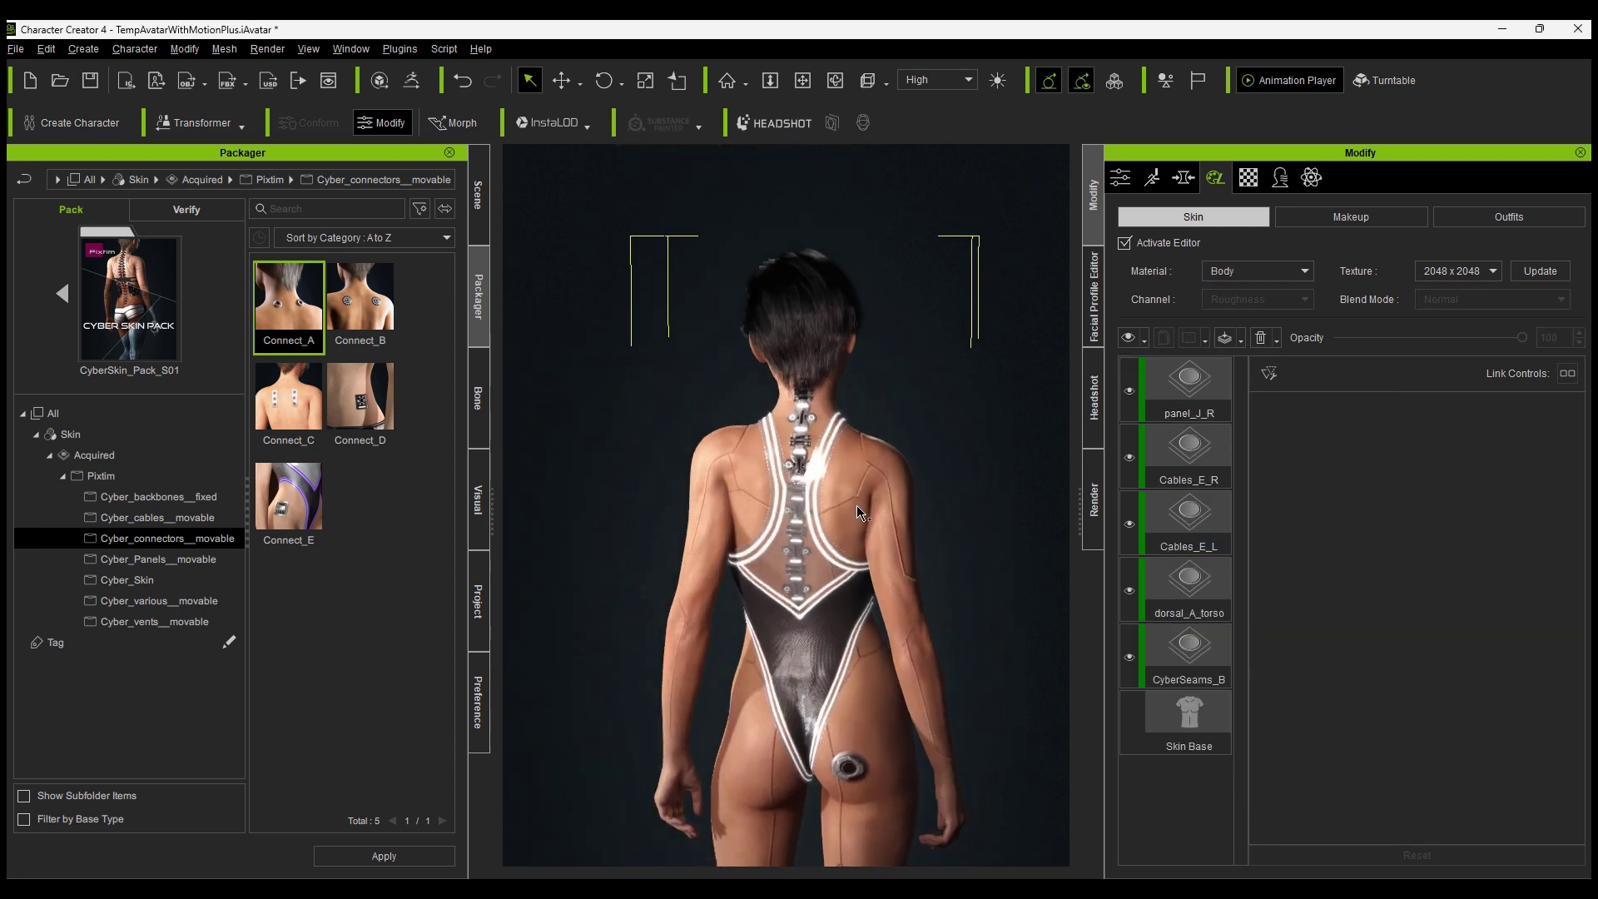
Place the panel_J_R connector on the right shoulder blade at offset X -0.41 and Y 0.37, with scale 0.05
drag(1580, 415, 1580, 452)
drag(1403, 681, 1343, 632)
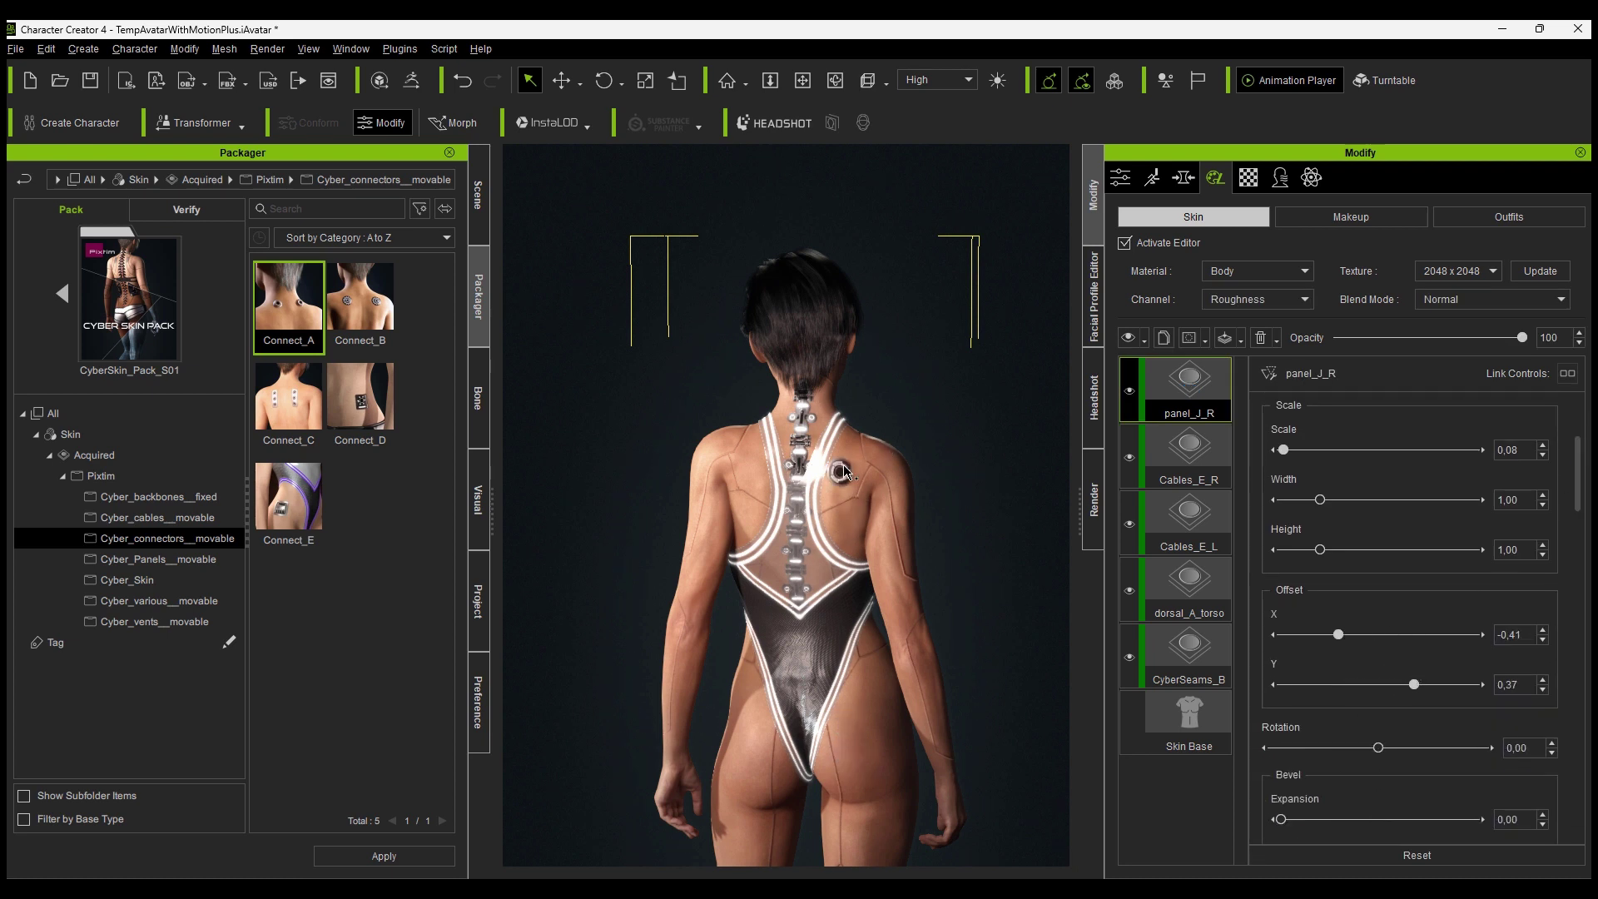
scroll(849, 476, up, 5)
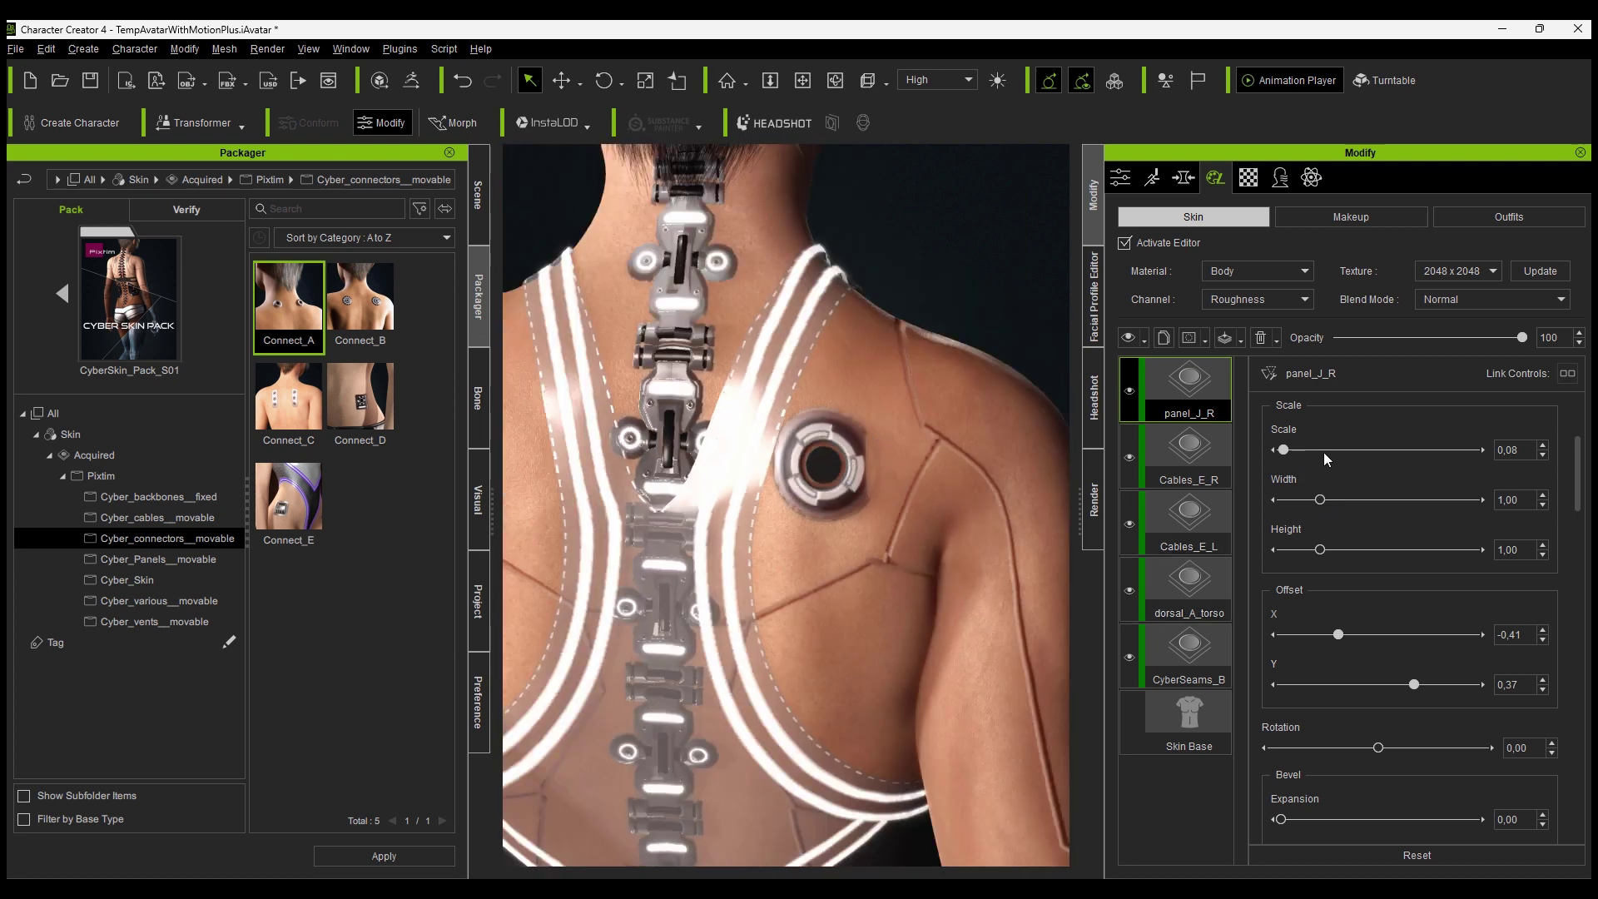
text(6)
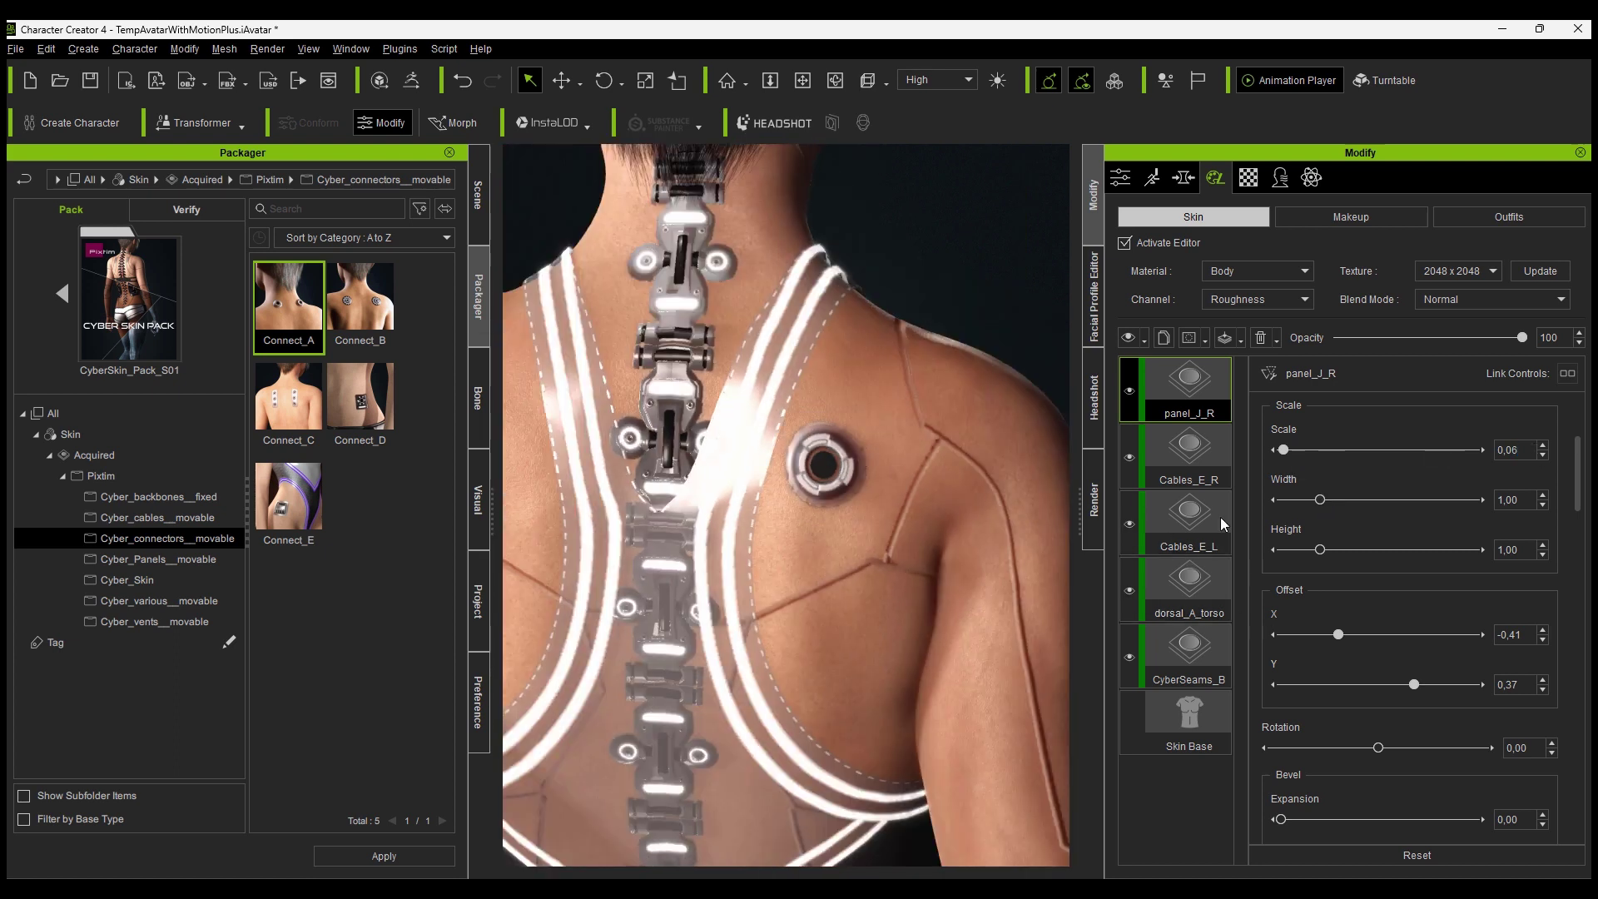
right_drag(866, 483, 1076, 503)
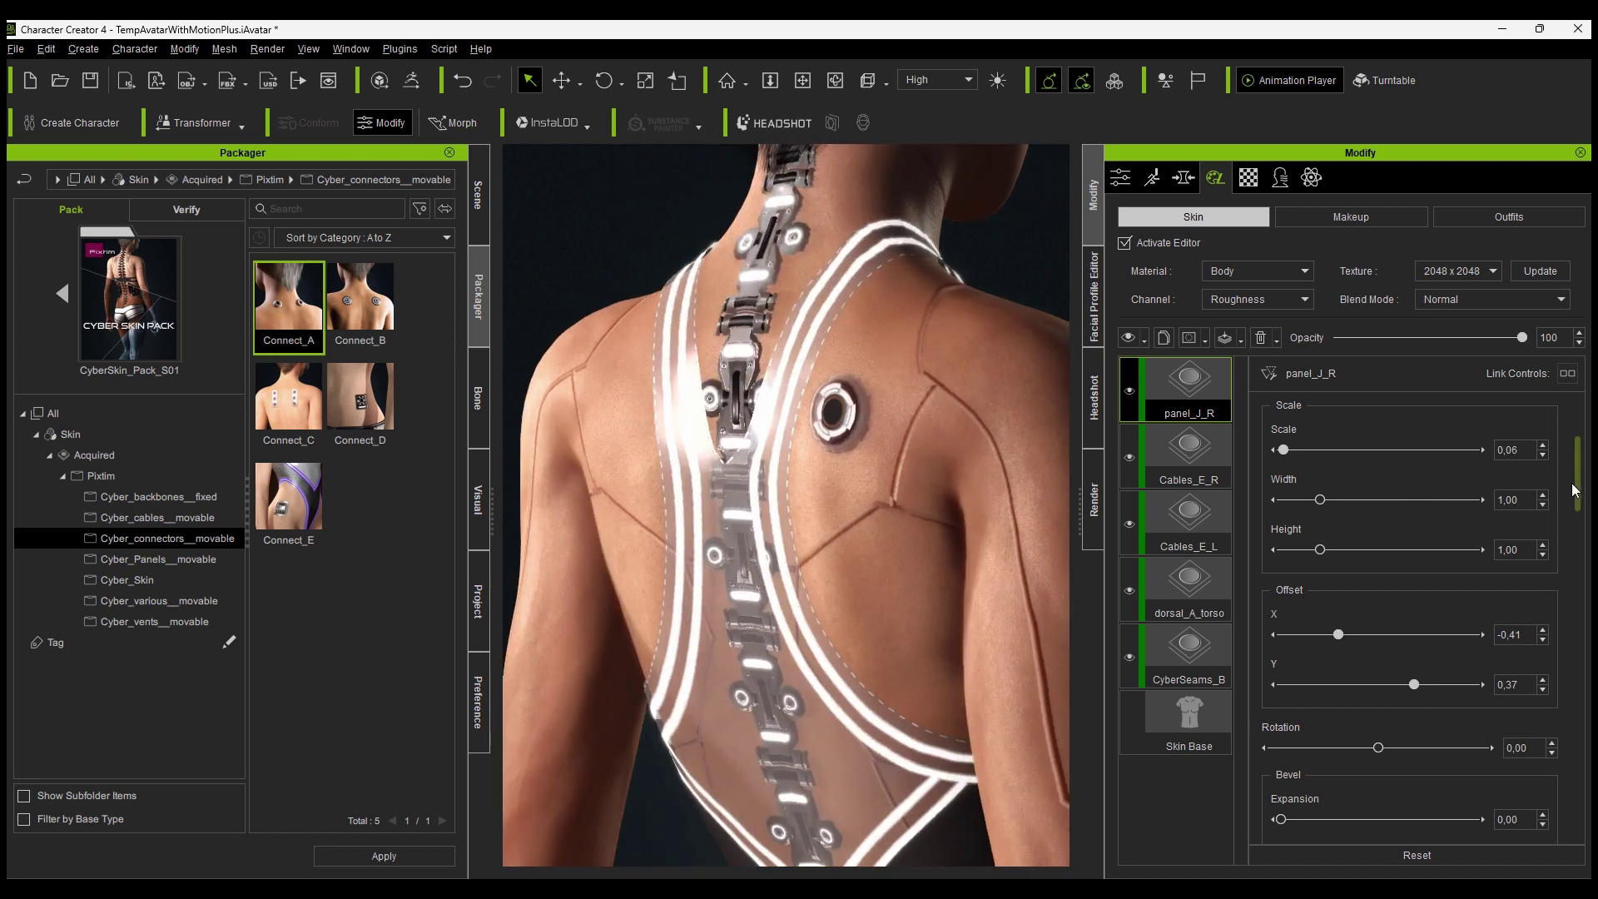
scroll(1570, 486, up, 2)
key(Return)
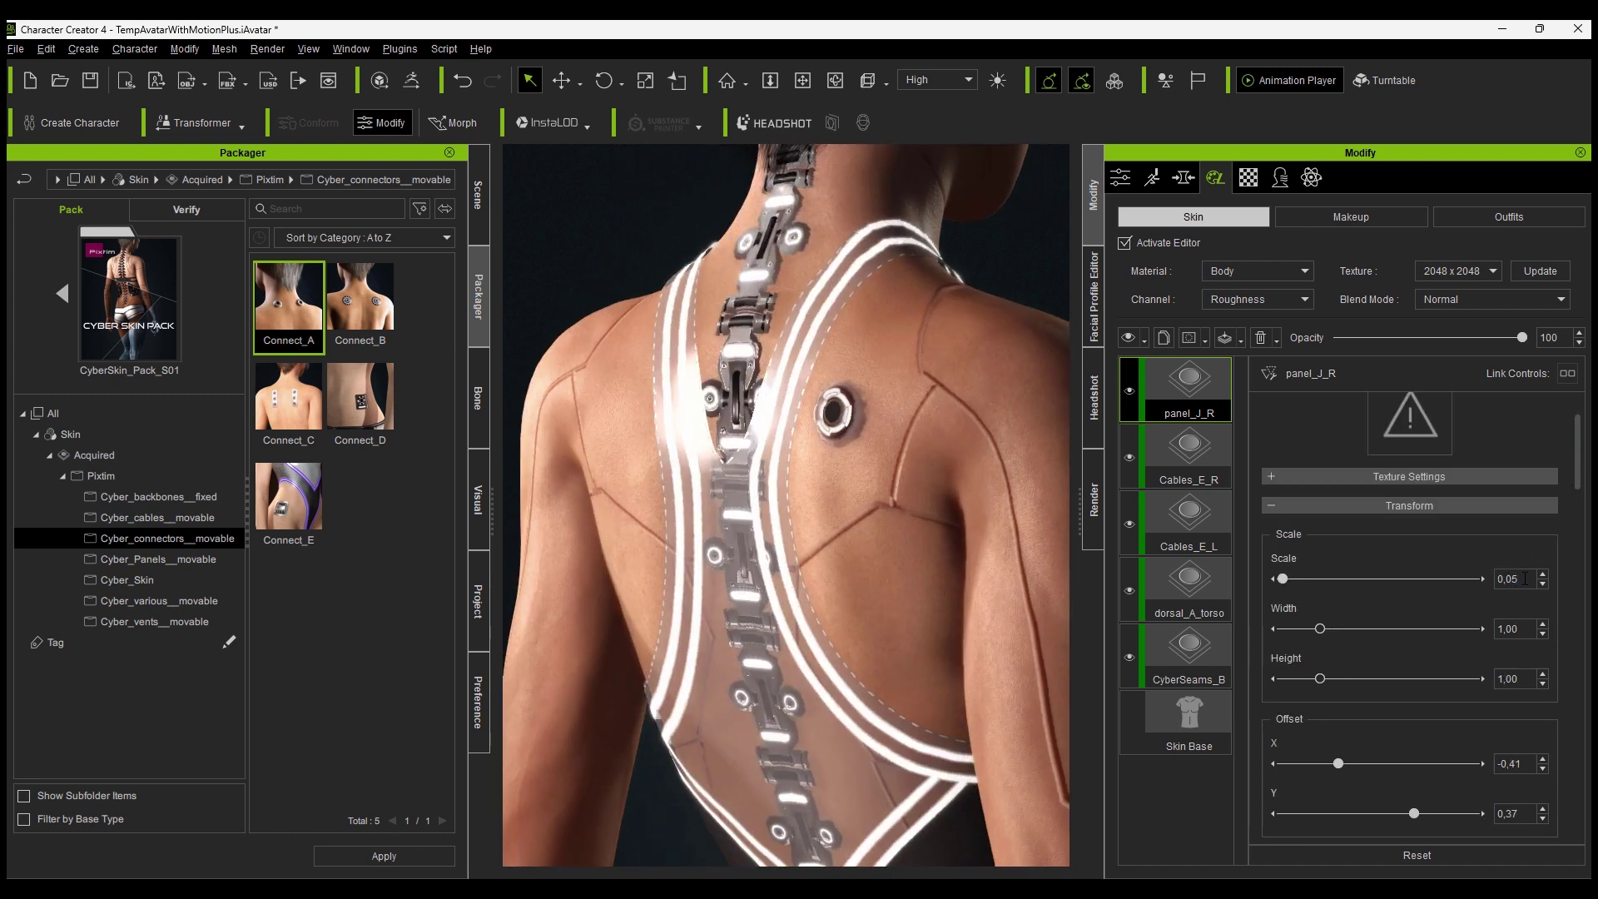
Duplicate the panel_J_R layer and mirror the copy to the left shoulder blade by setting its offset X to 0.41
right_drag(679, 670, 732, 658)
scroll(732, 583, down, 4)
right_drag(707, 516, 922, 508)
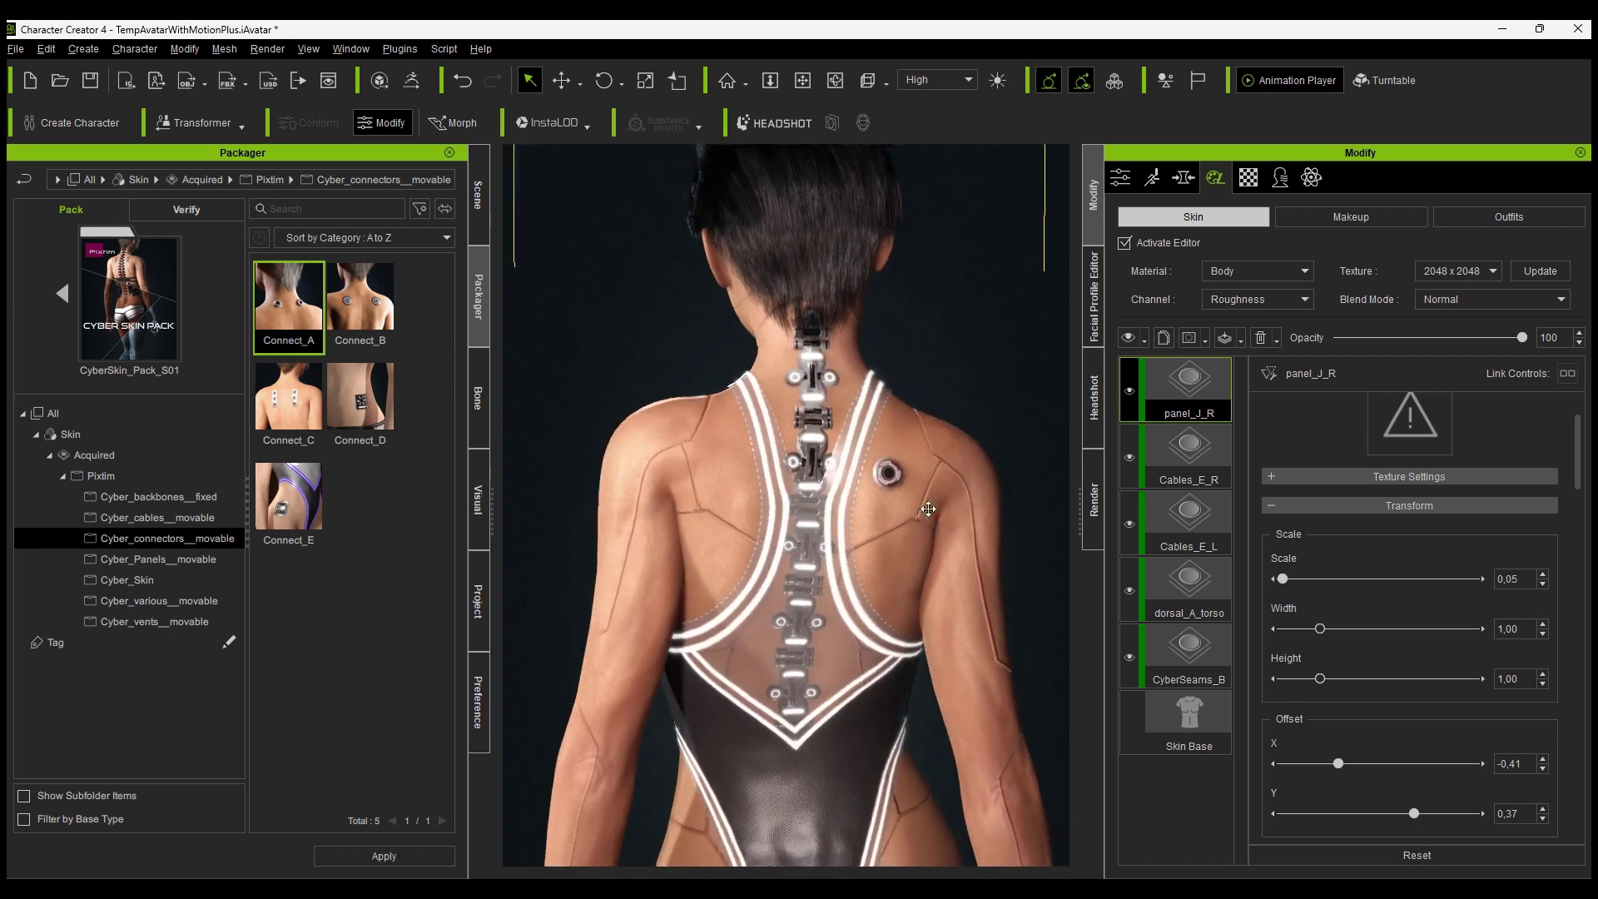
scroll(922, 508, up, 3)
right_click(1190, 371)
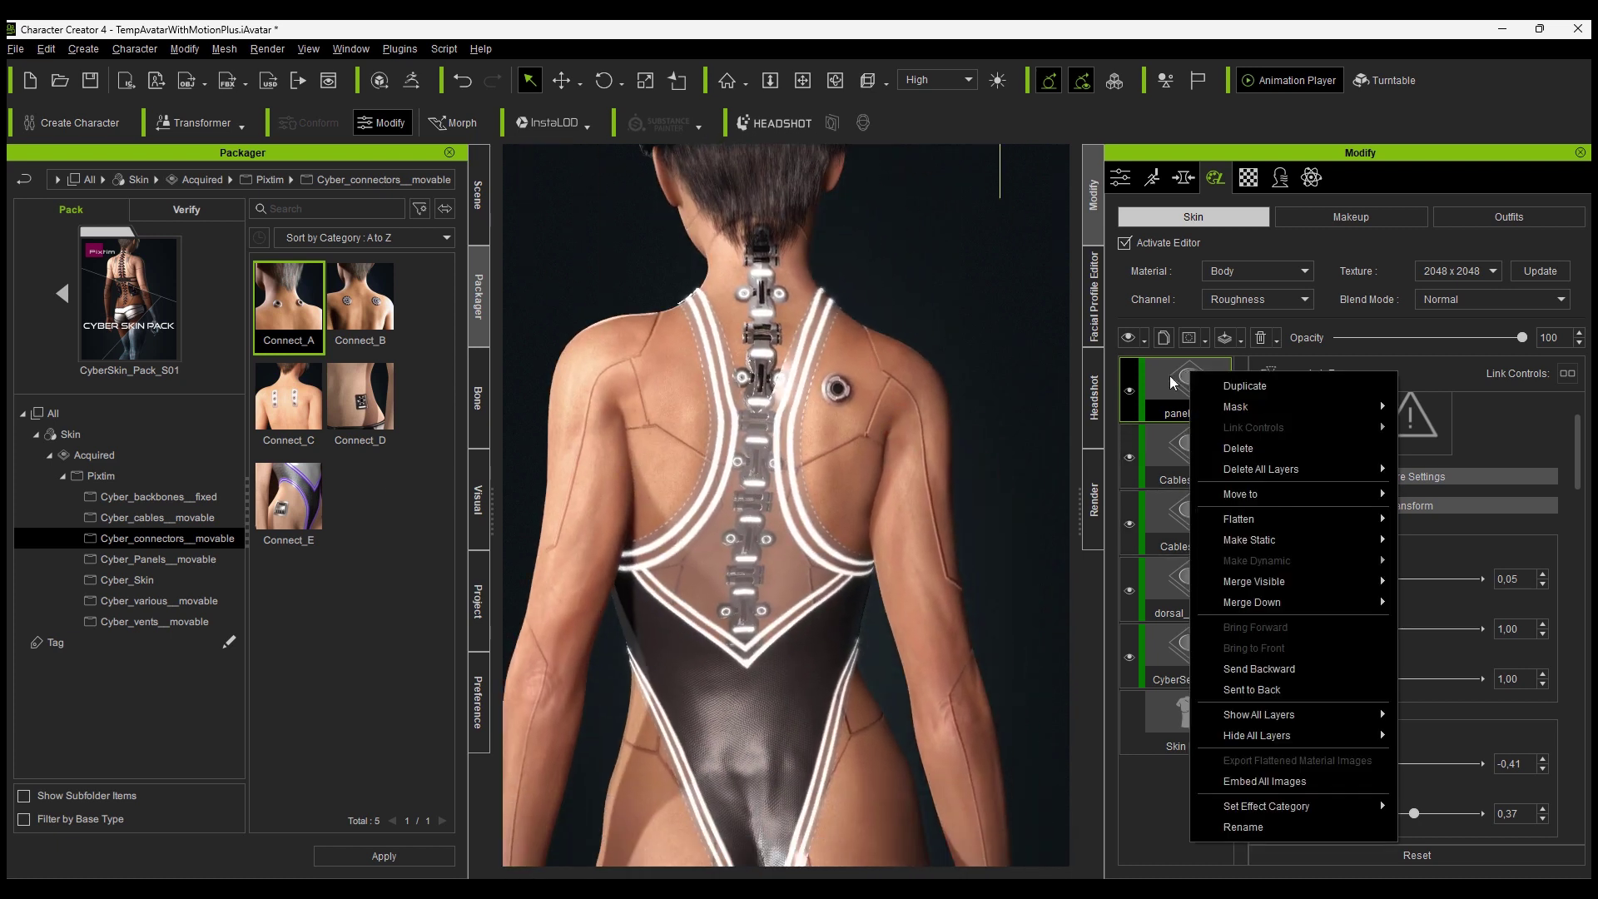
click(1245, 385)
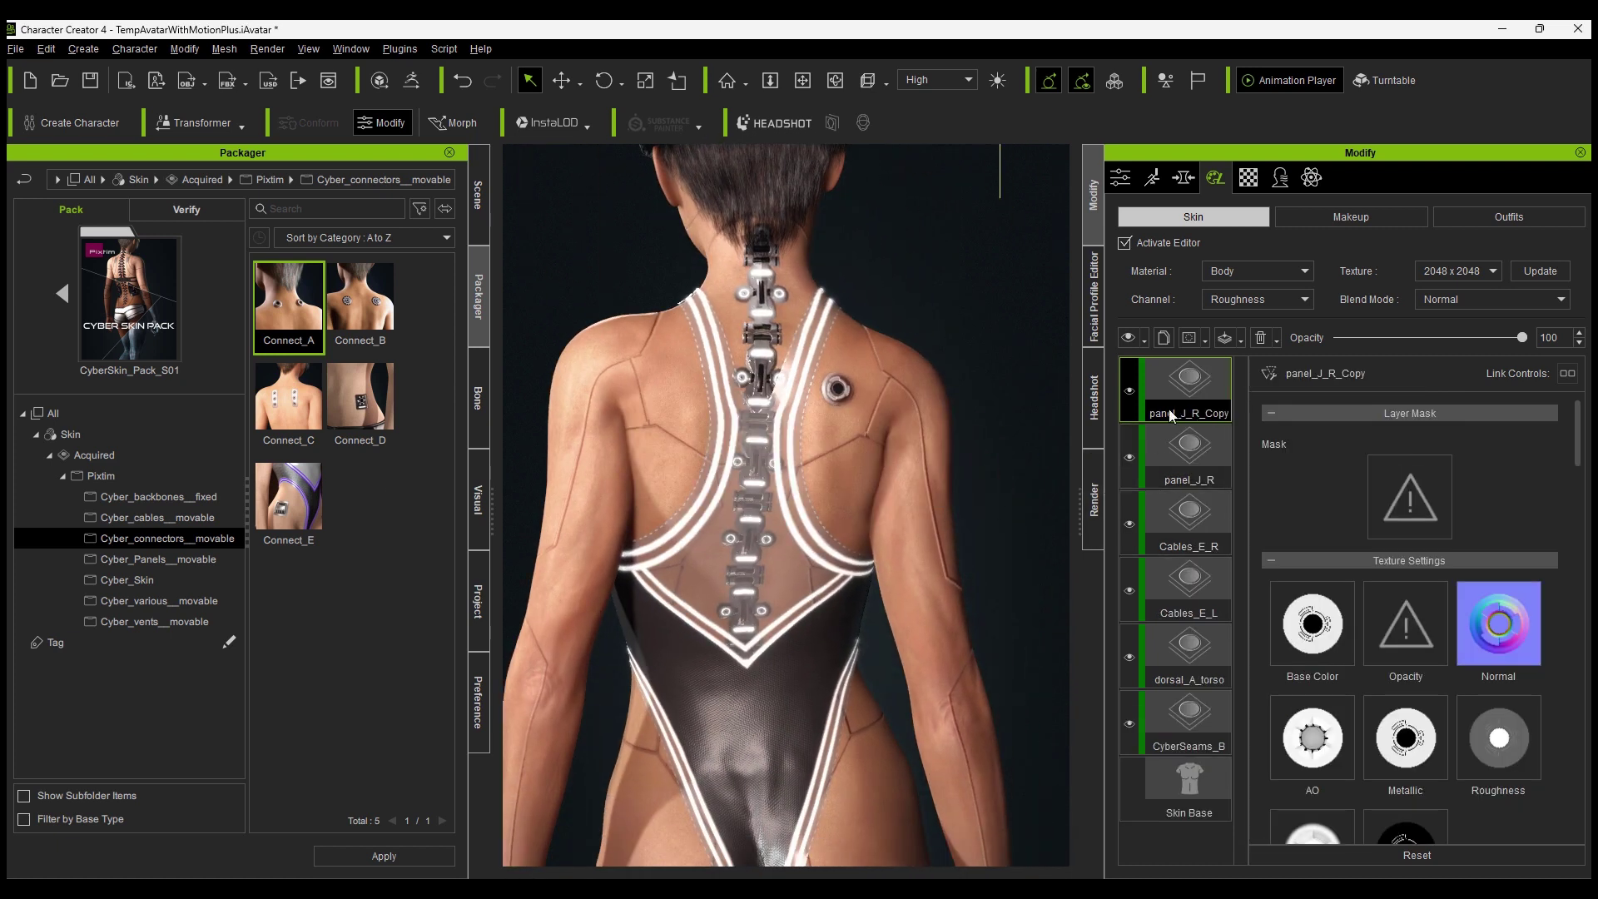
scroll(1425, 631, down, 6)
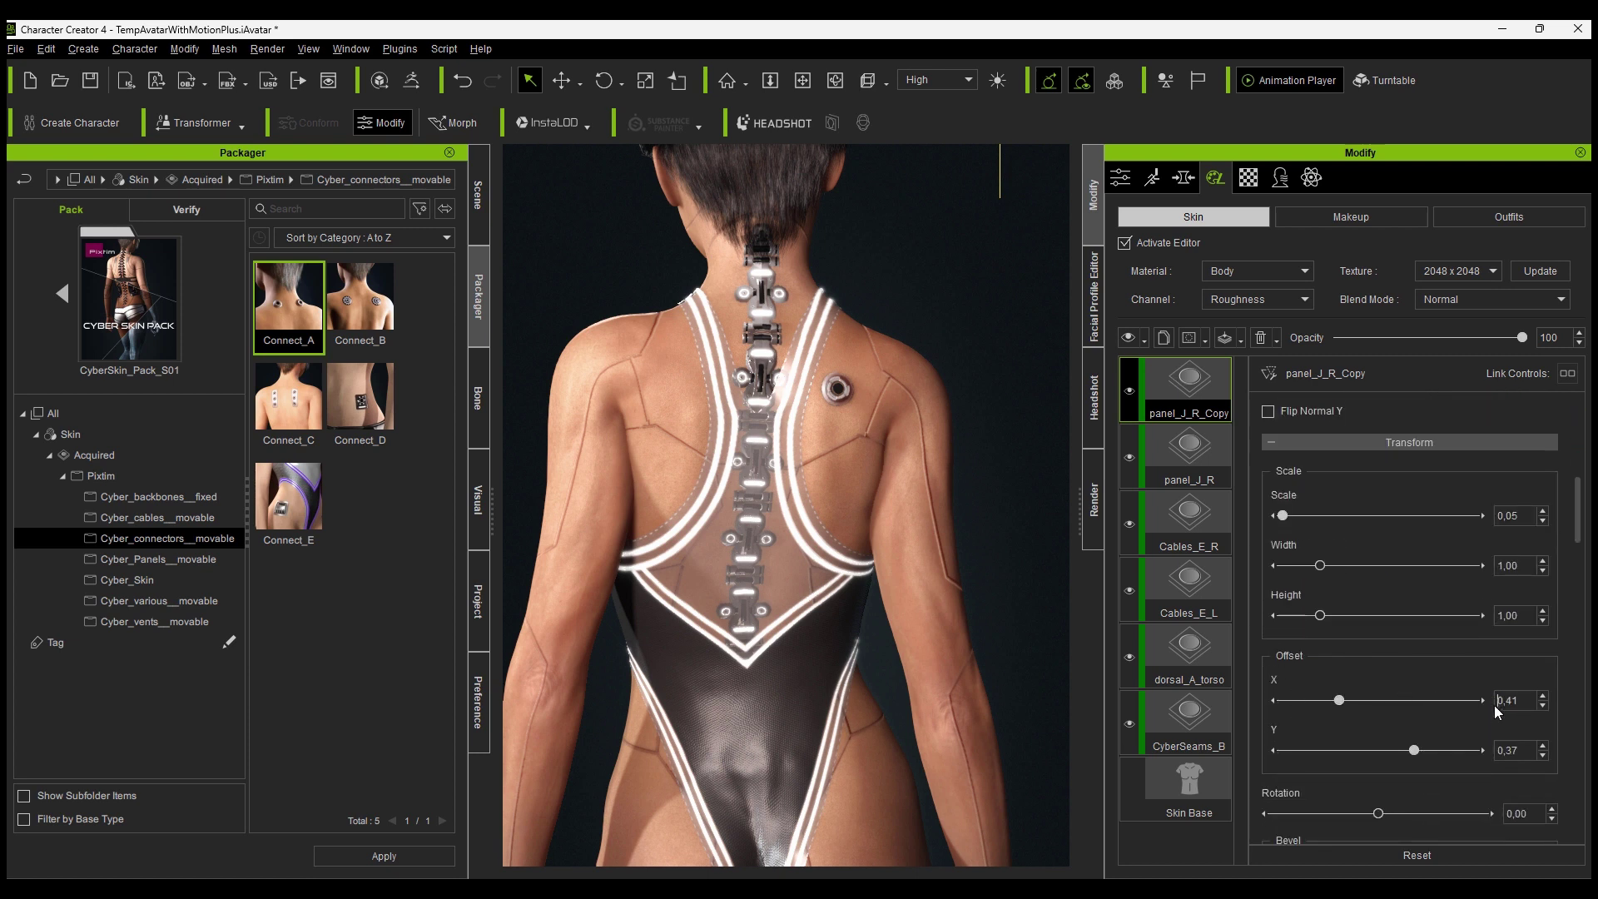
key(Return)
Apply the Connect_D preset from the movable connectors to the character's hips
right_drag(682, 499, 641, 516)
scroll(666, 358, up, 5)
right_drag(666, 358, 583, 358)
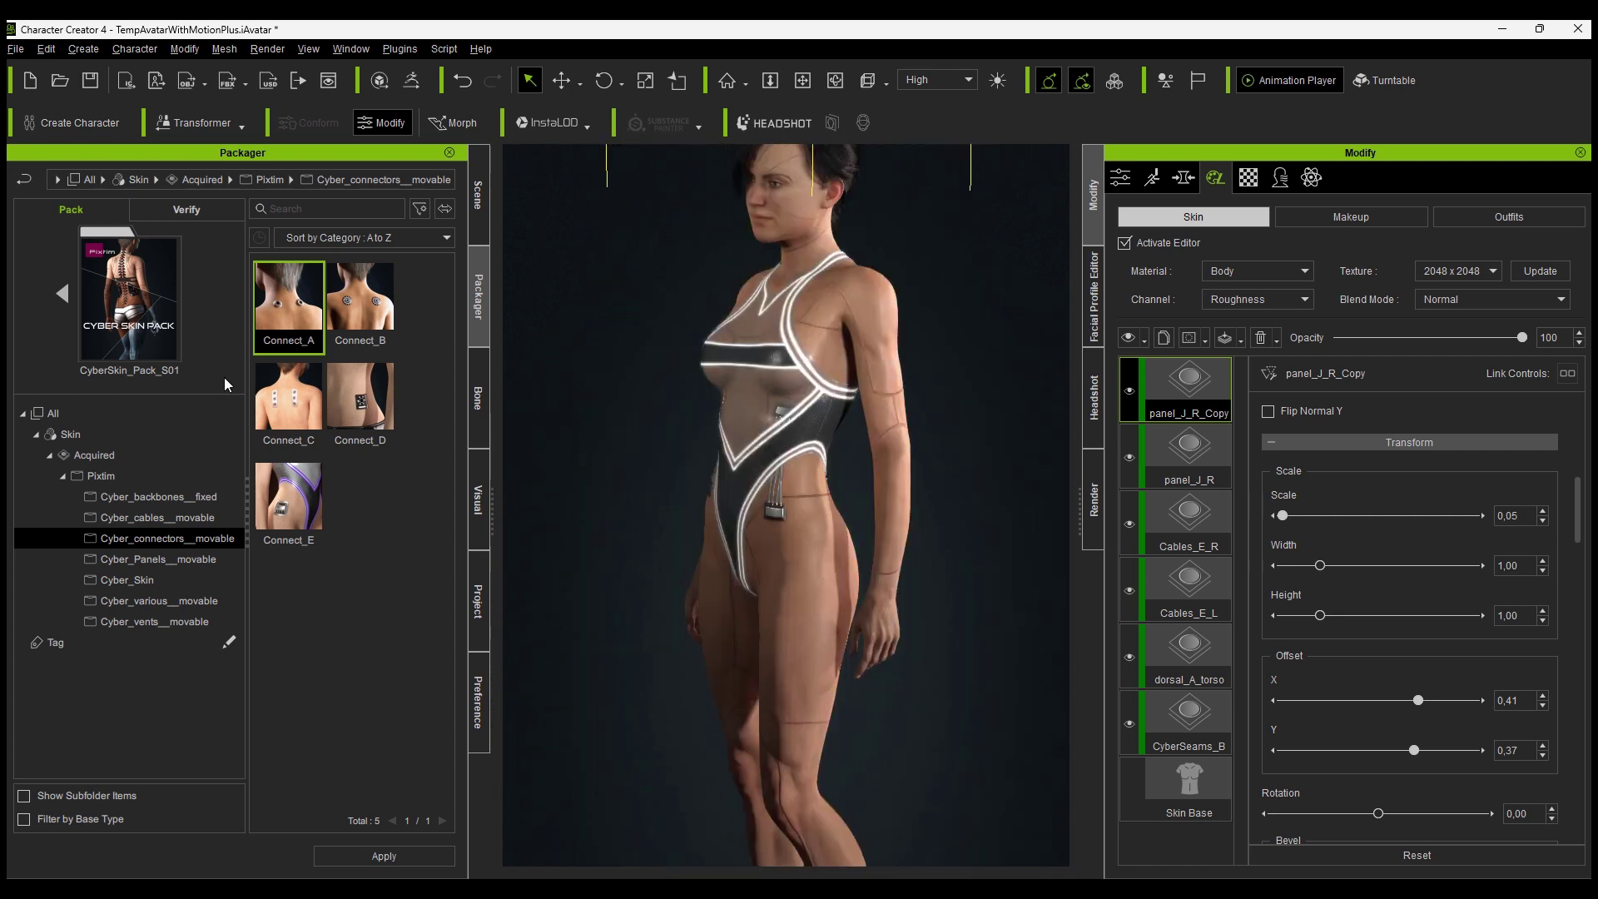
drag(361, 398, 795, 583)
click(671, 494)
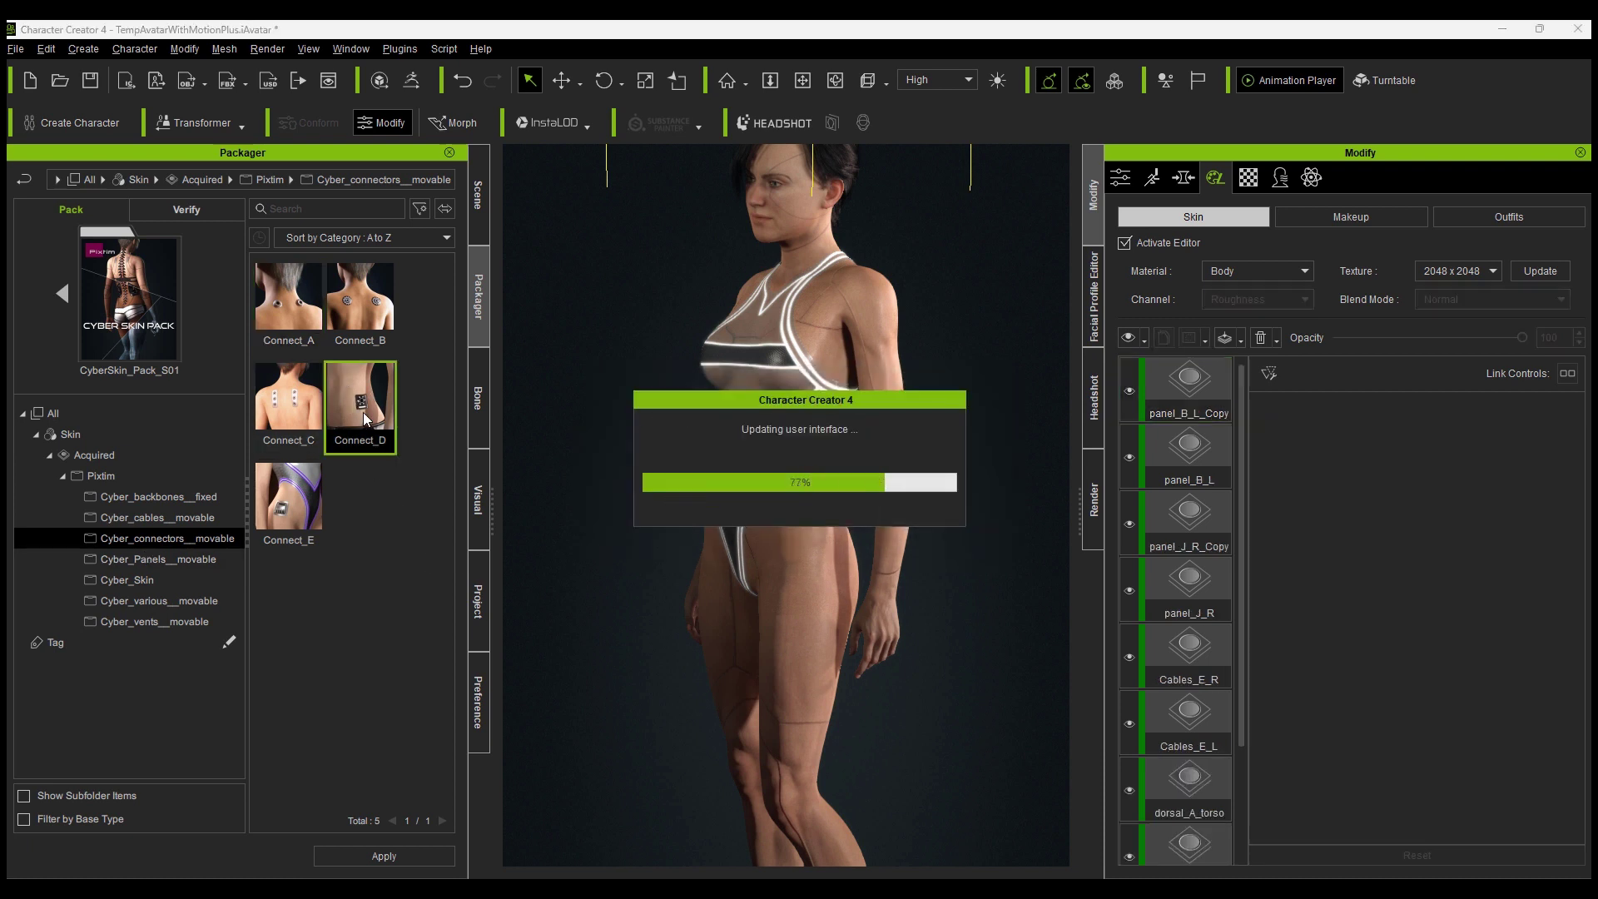
Lower the panel_B_L connector on the left hip to offset Y -0.16 and set its width to 1.04
click(1163, 407)
scroll(828, 518, up, 5)
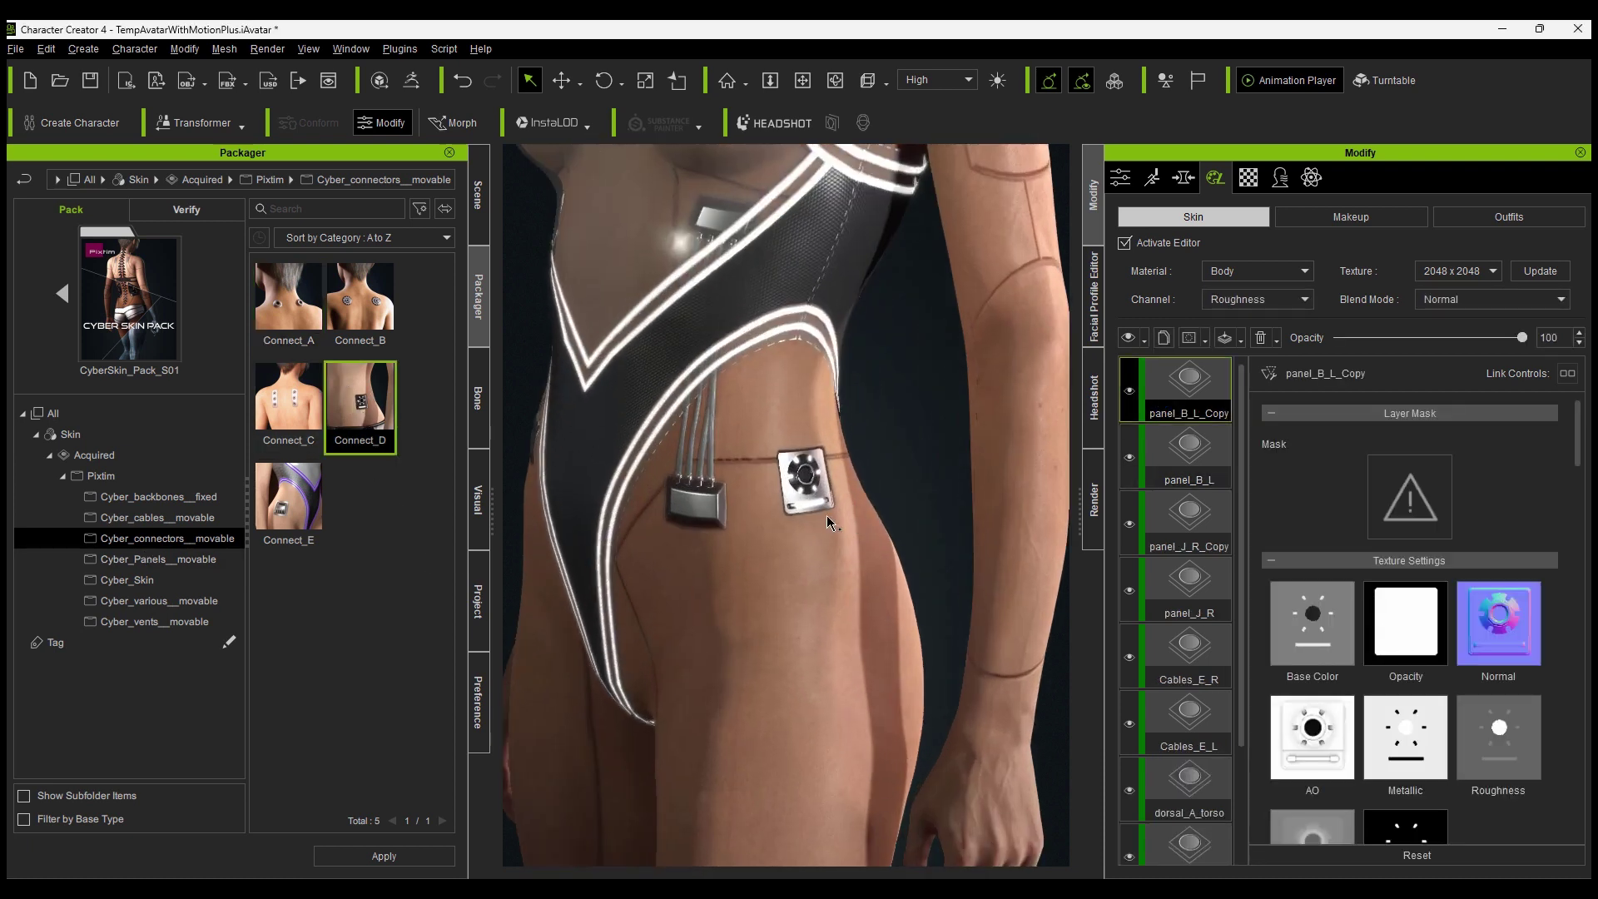
right_drag(829, 517, 594, 531)
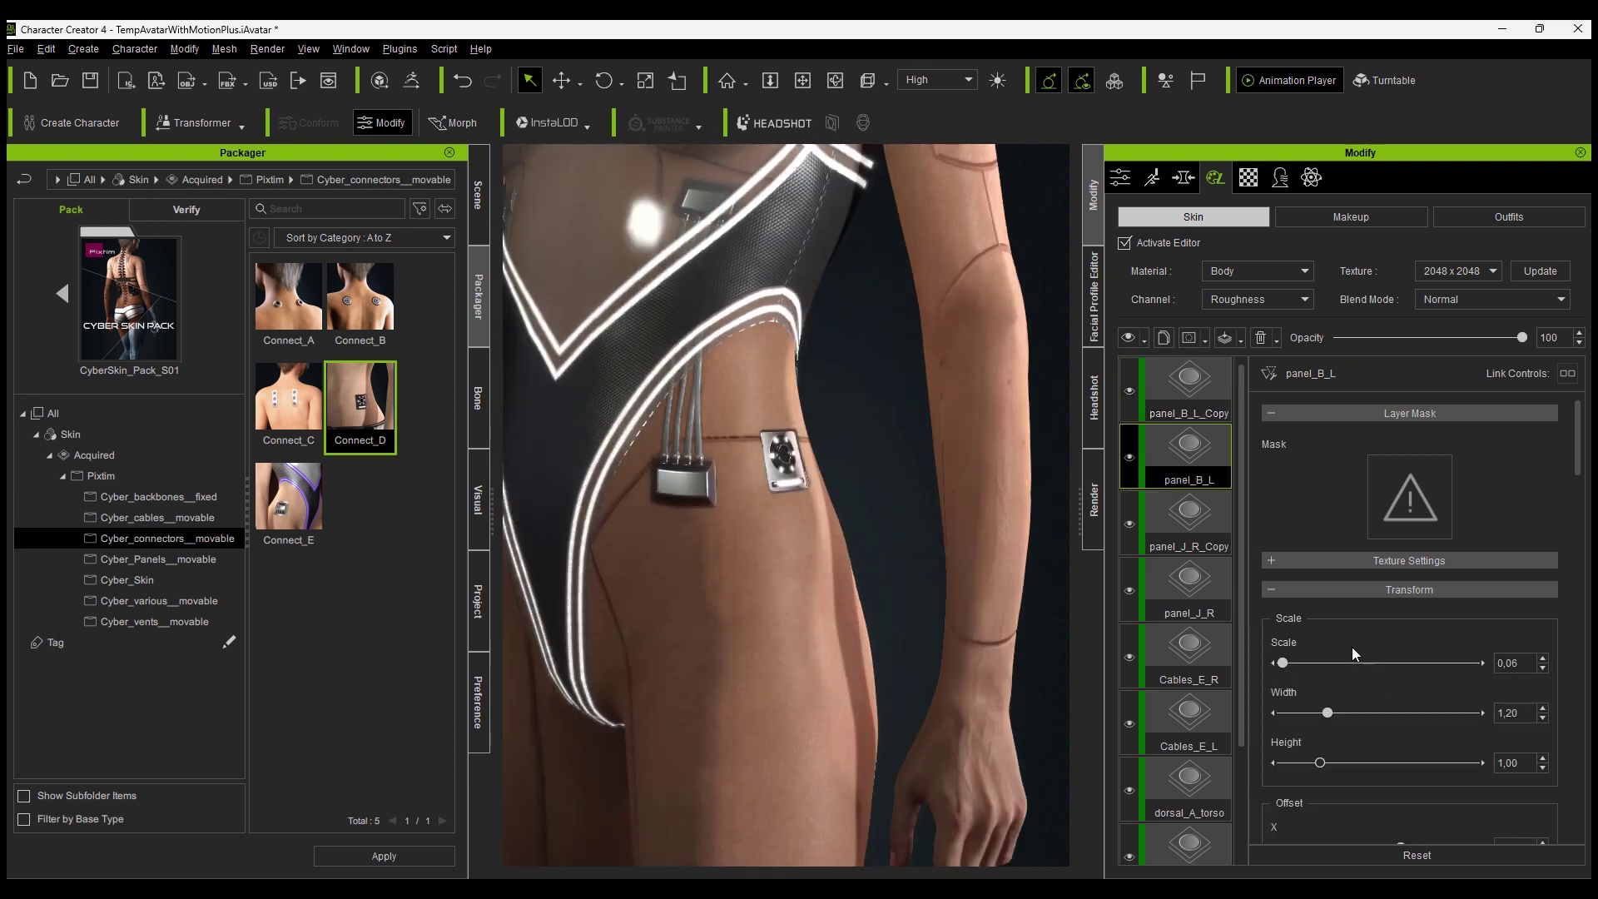
scroll(1381, 680, down, 5)
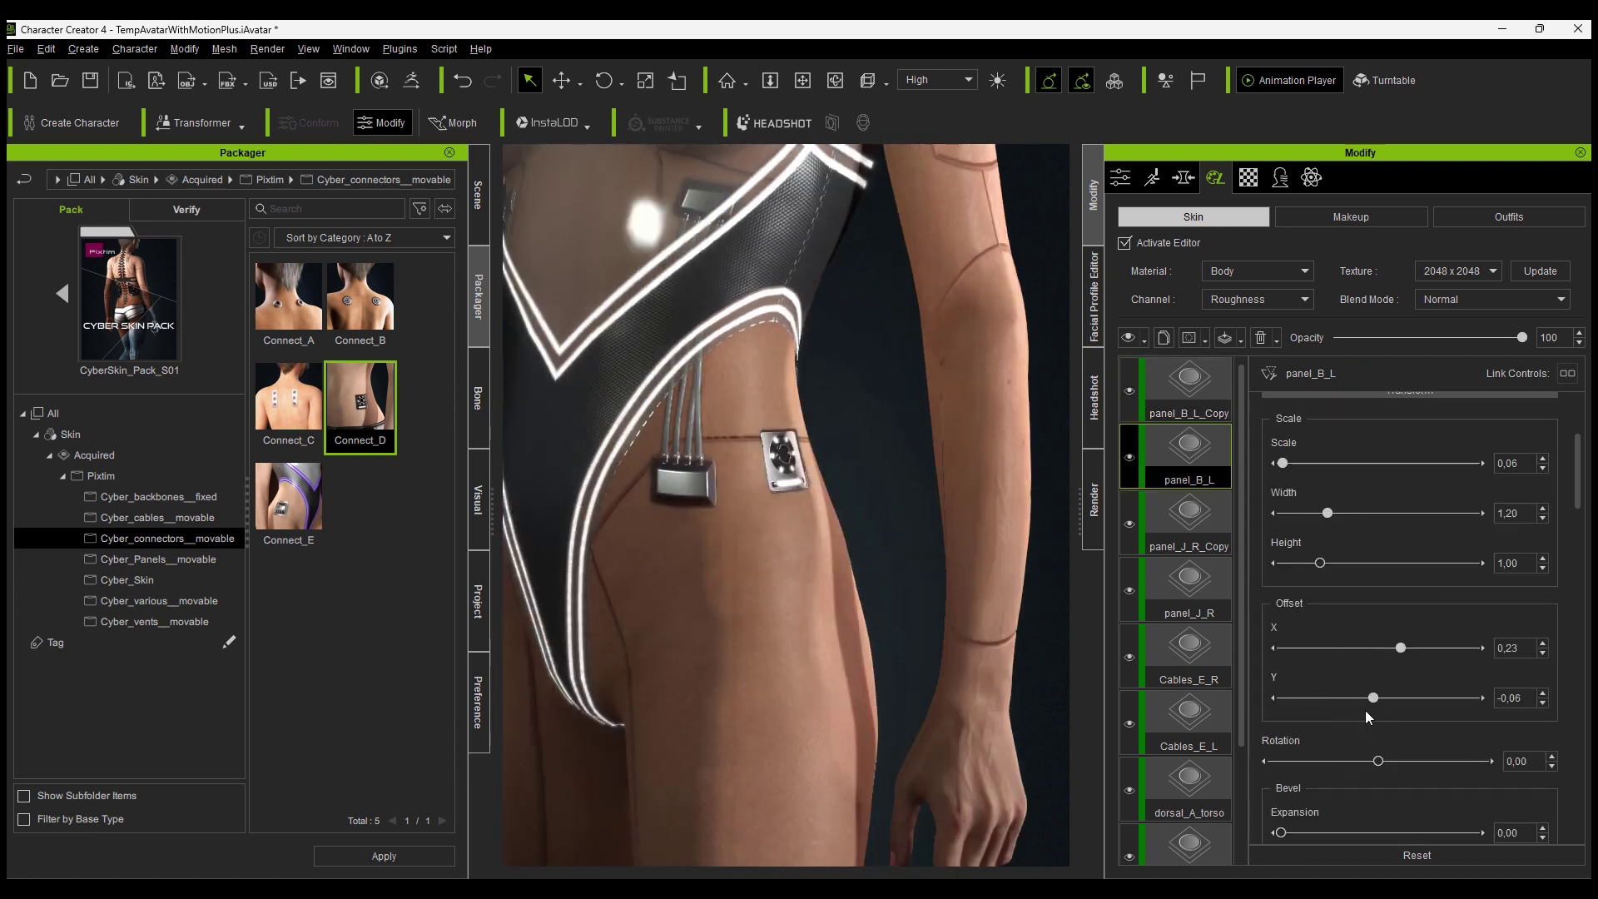
drag(1372, 698, 1370, 702)
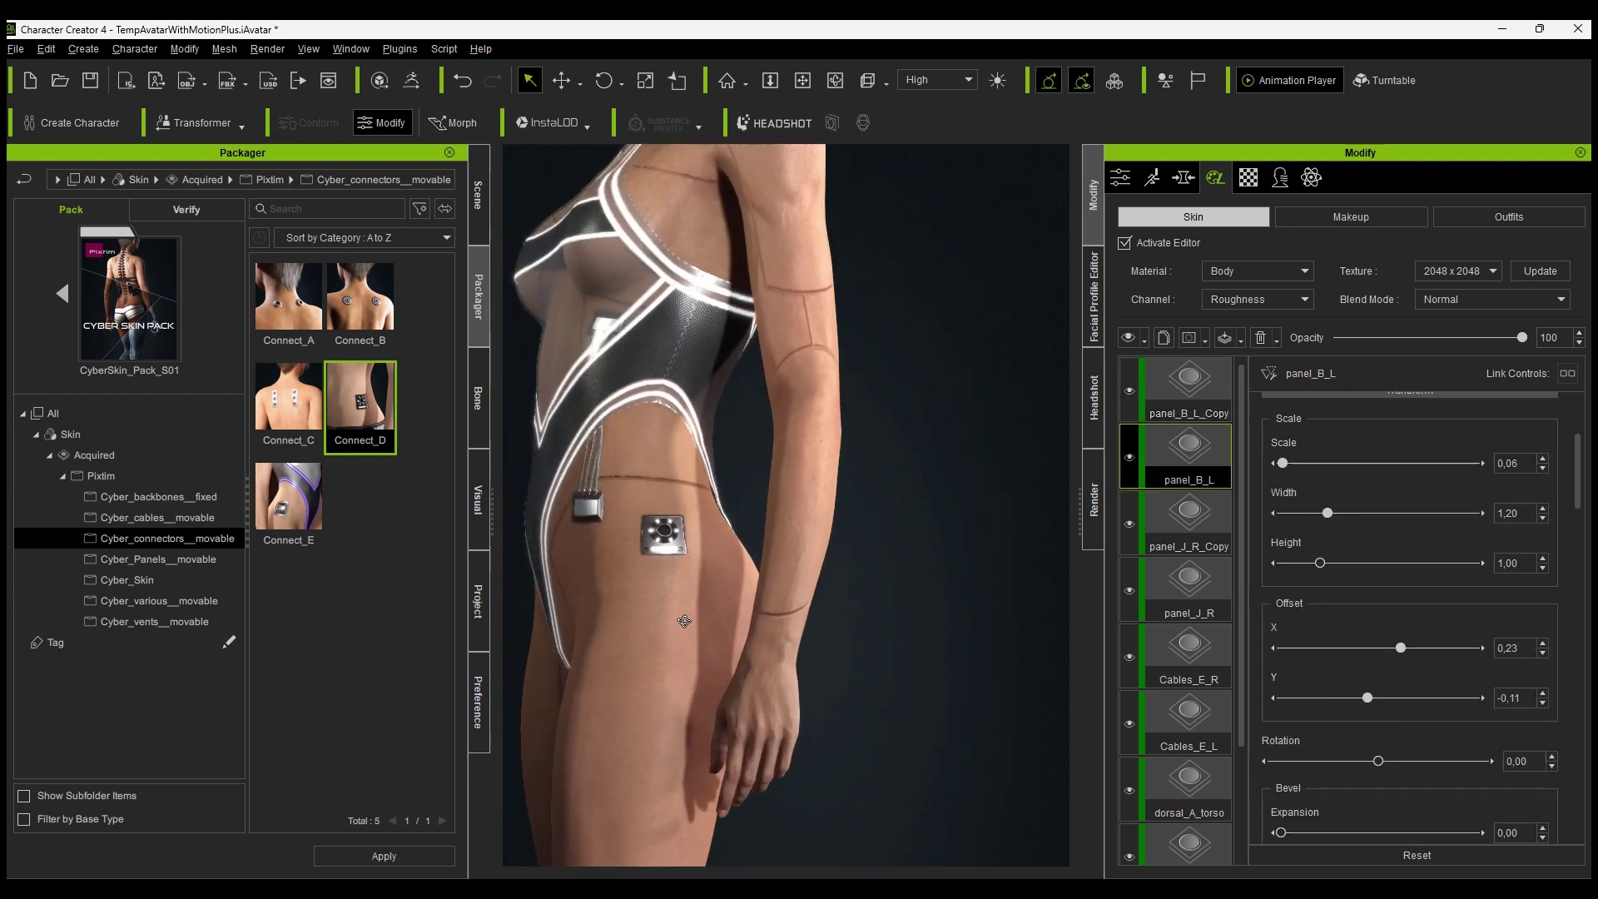
drag(1365, 699, 1361, 699)
drag(1327, 514, 1323, 514)
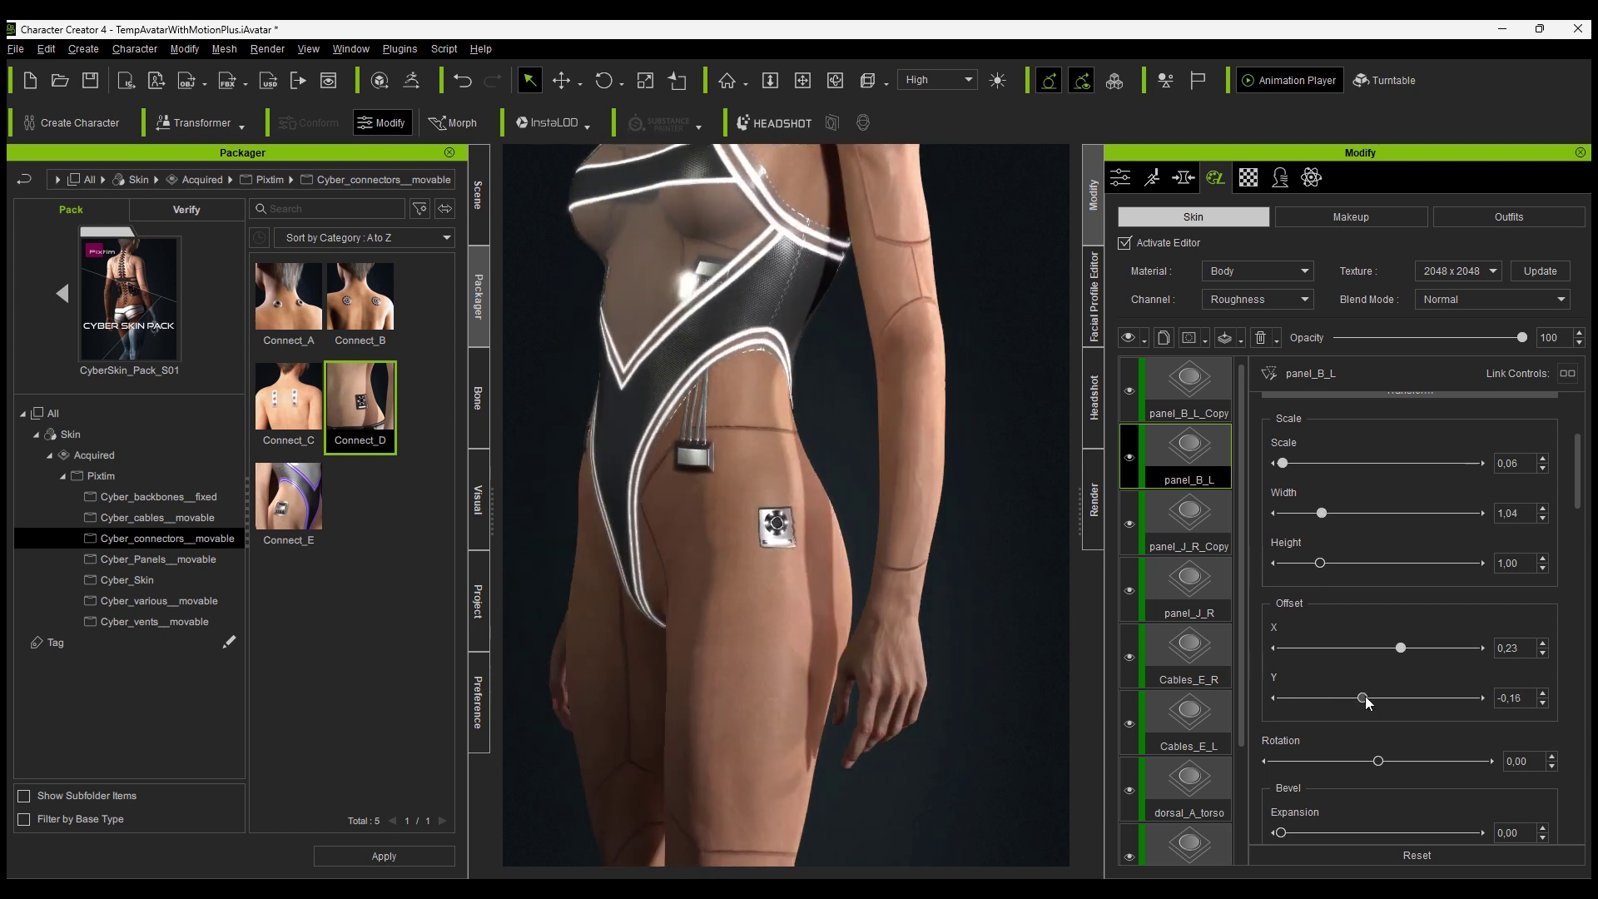
Raise the panel_B_L connector on the left hip to offset Y -0.12
drag(1365, 697, 1366, 696)
right_drag(844, 653, 765, 654)
click(1543, 694)
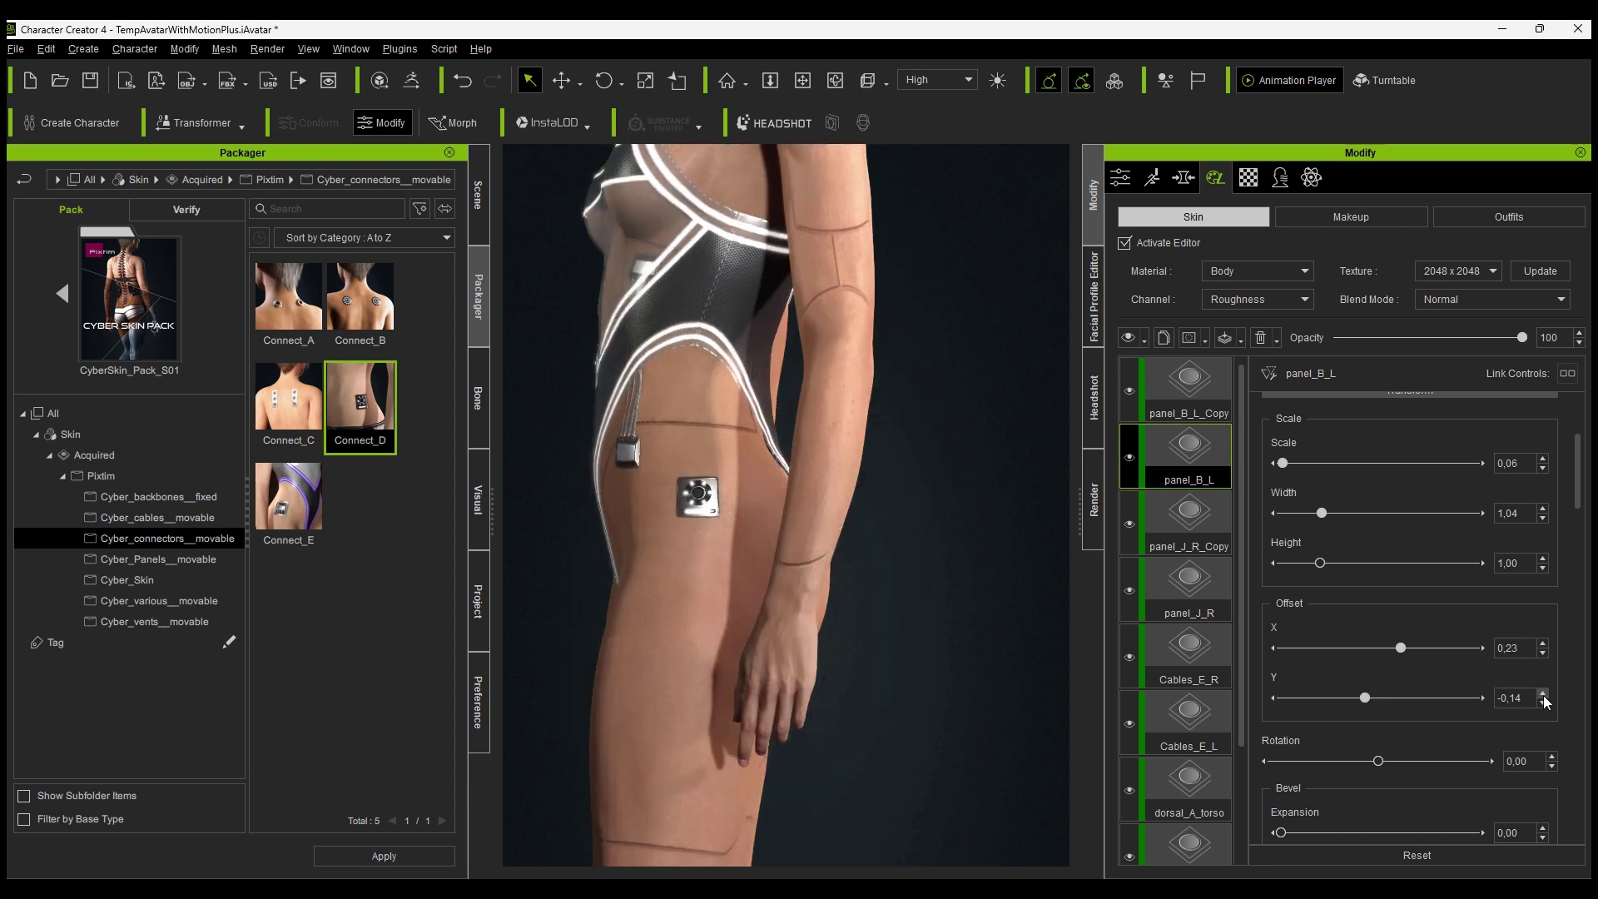
click(1543, 695)
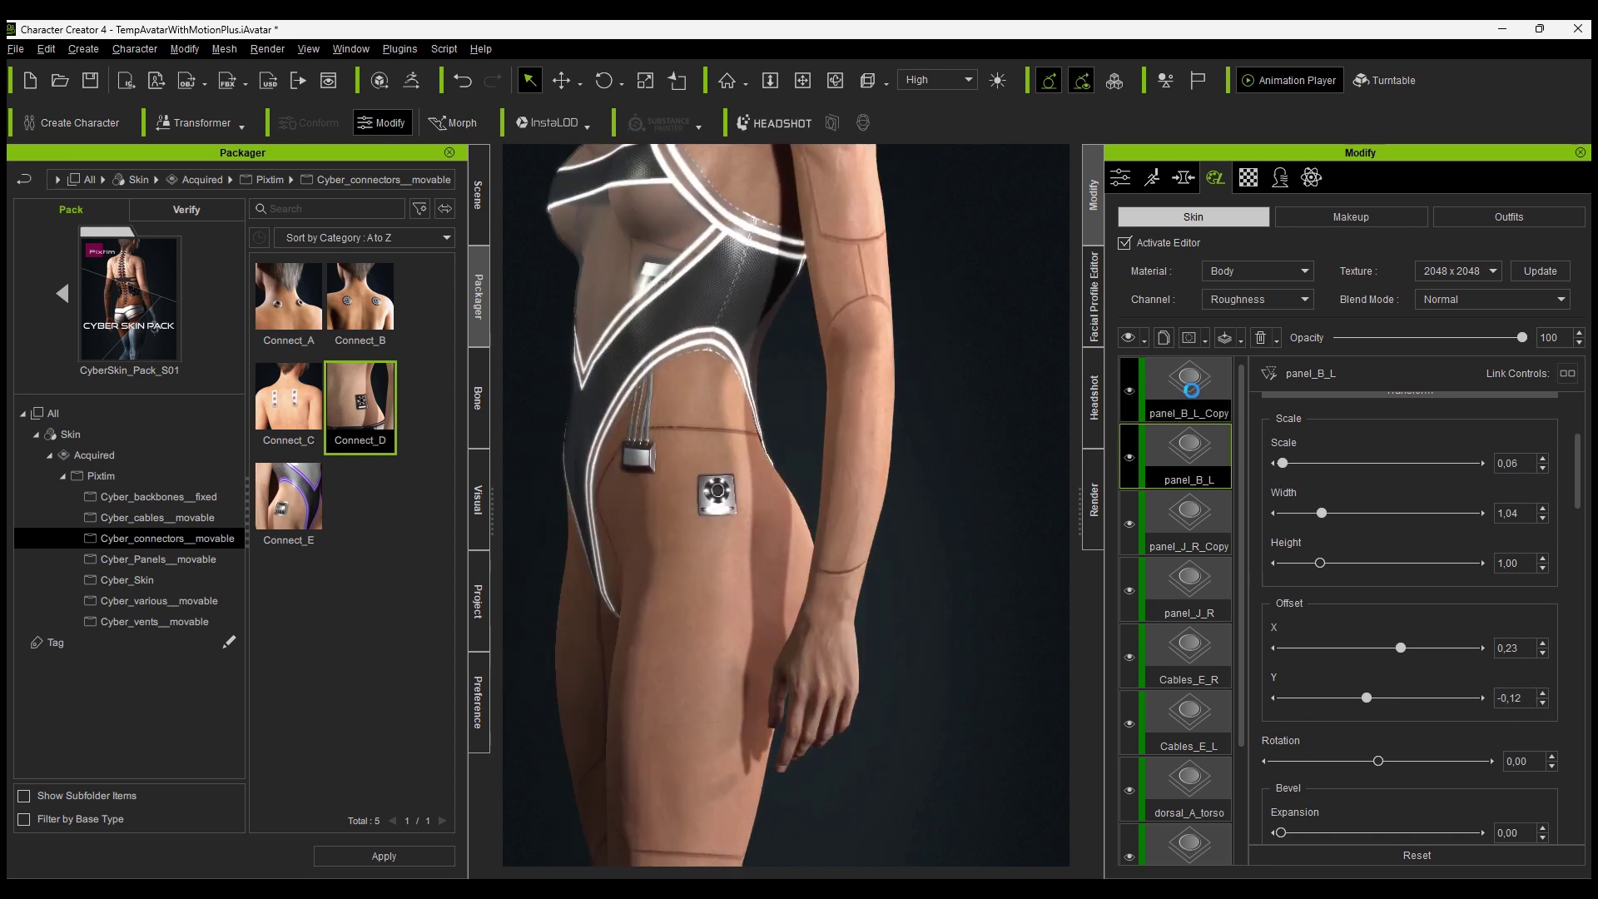
click(1191, 390)
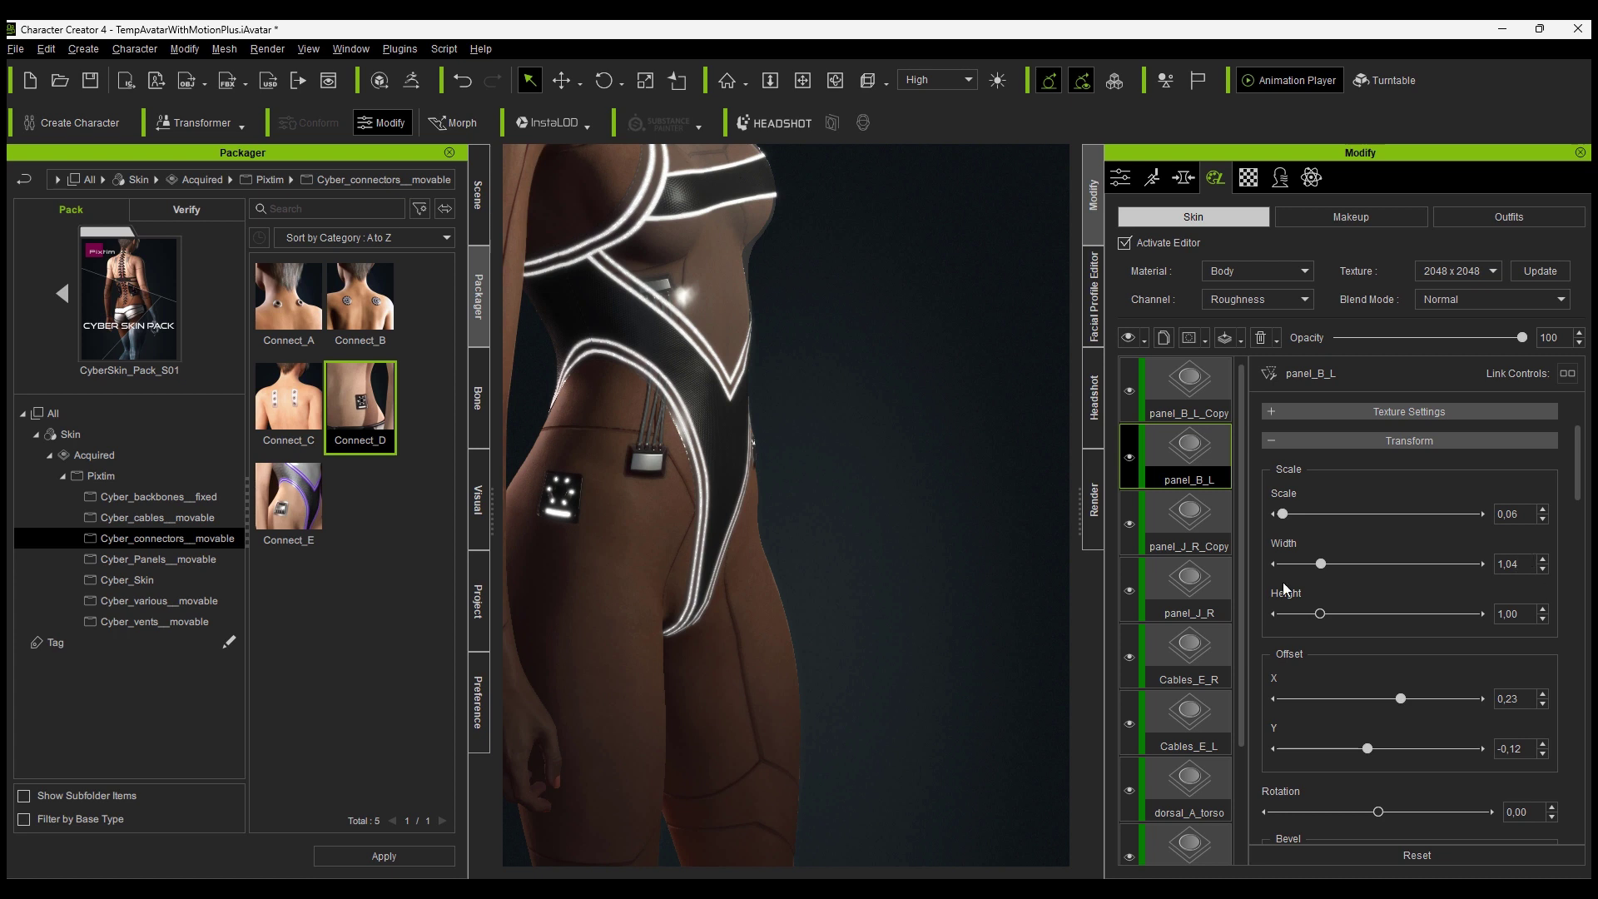
click(1262, 338)
click(1281, 364)
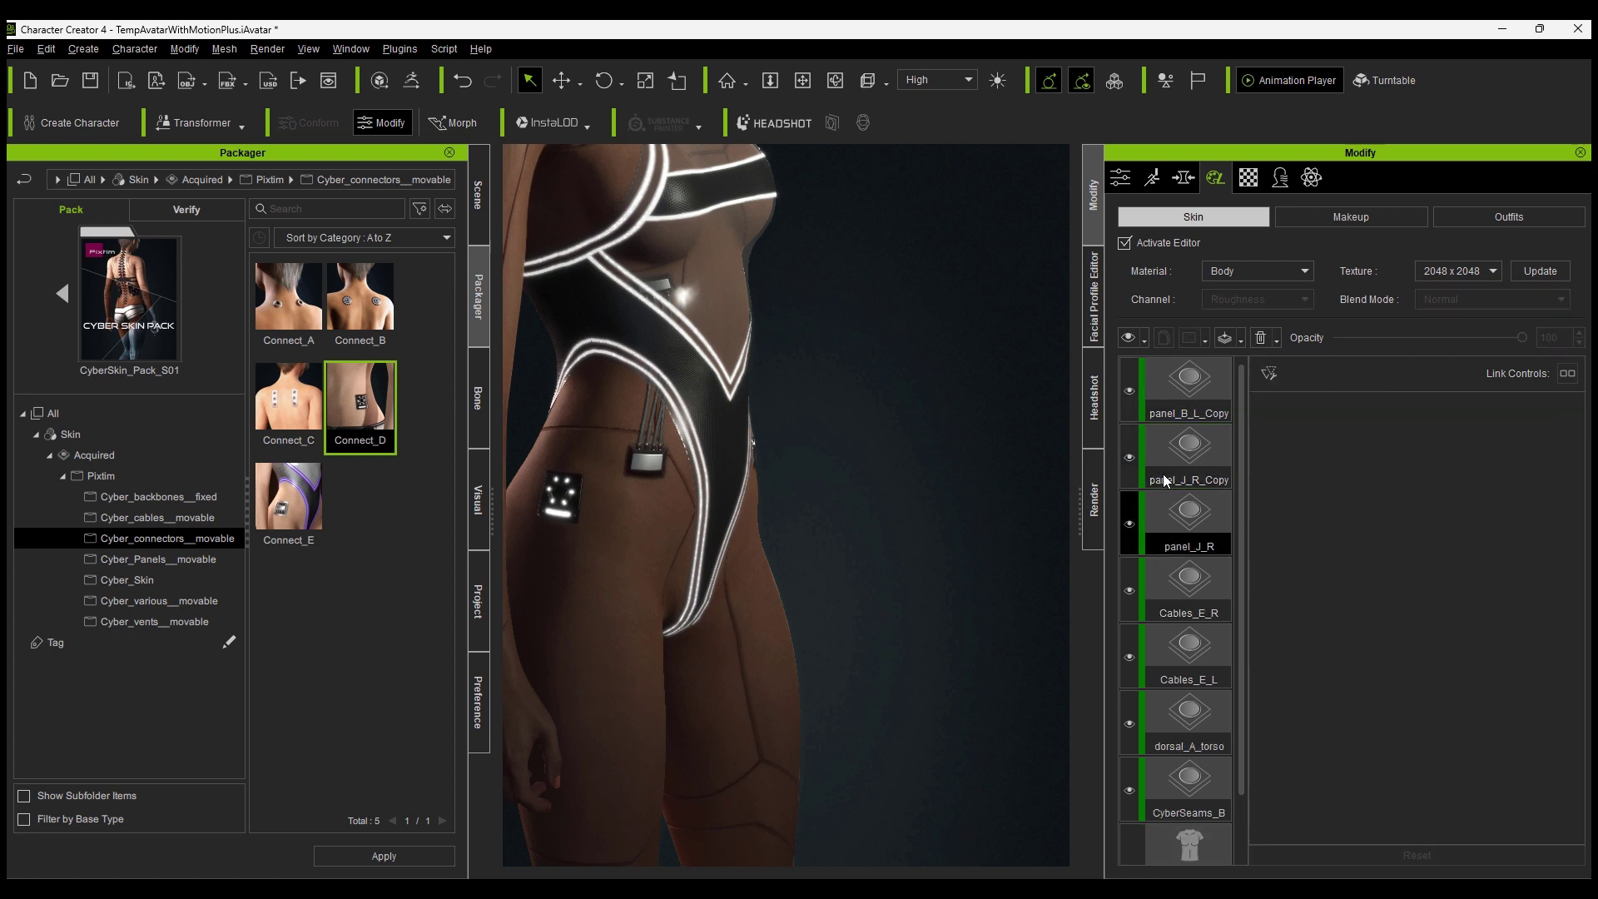
key(ctrl+z)
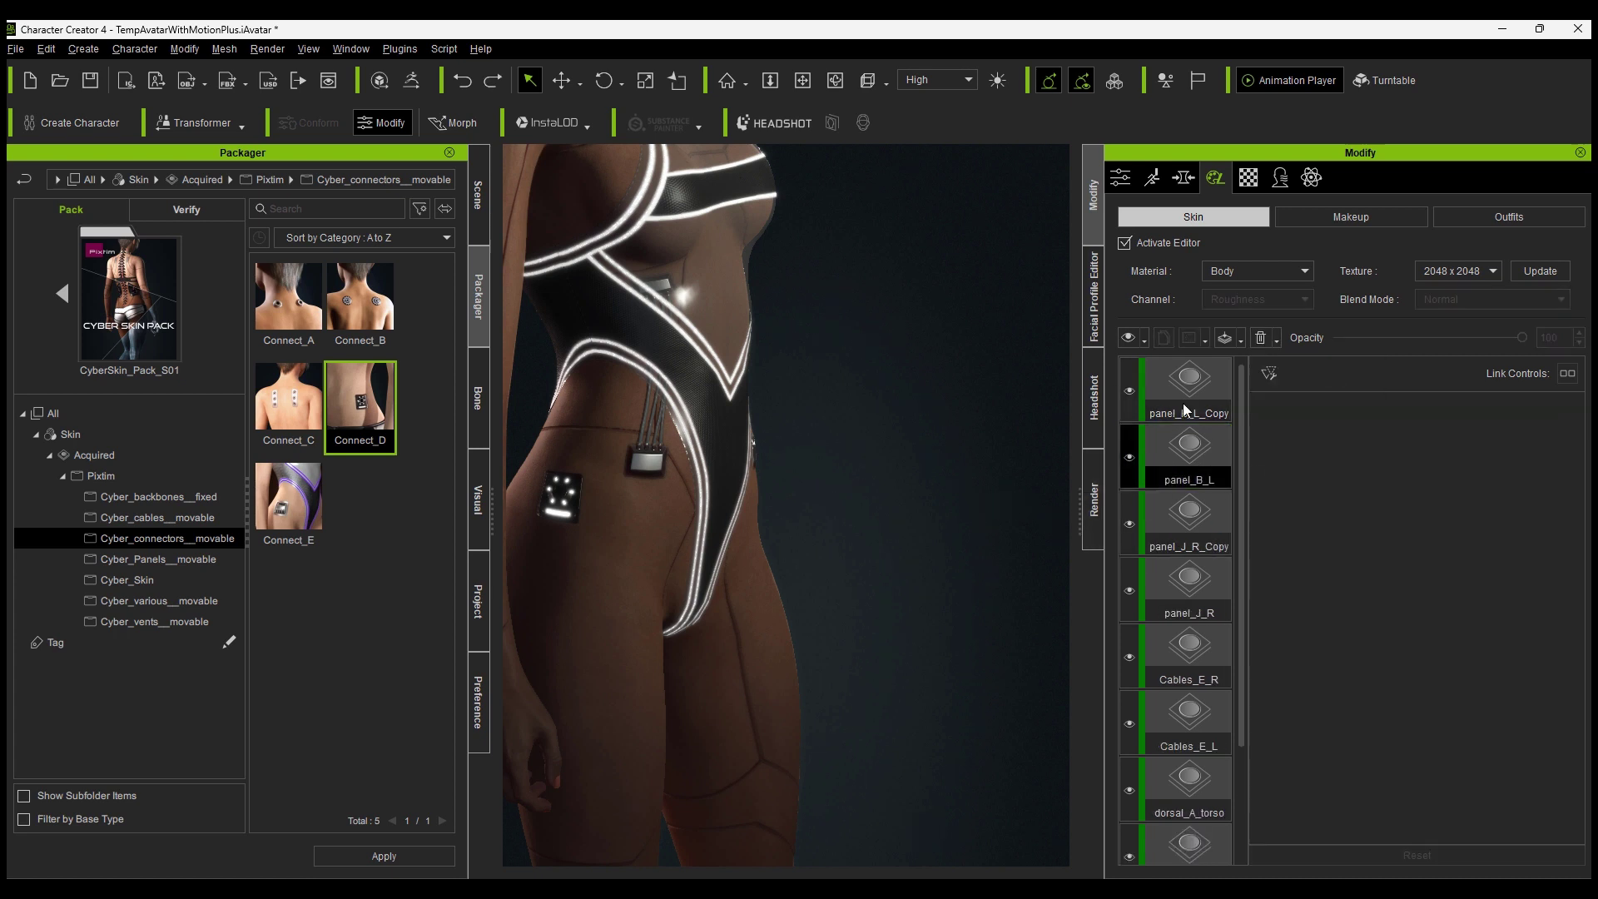
Delete the panel_B_L_Copy layer that holds the right hip's connector
click(1189, 392)
click(1263, 338)
click(1273, 364)
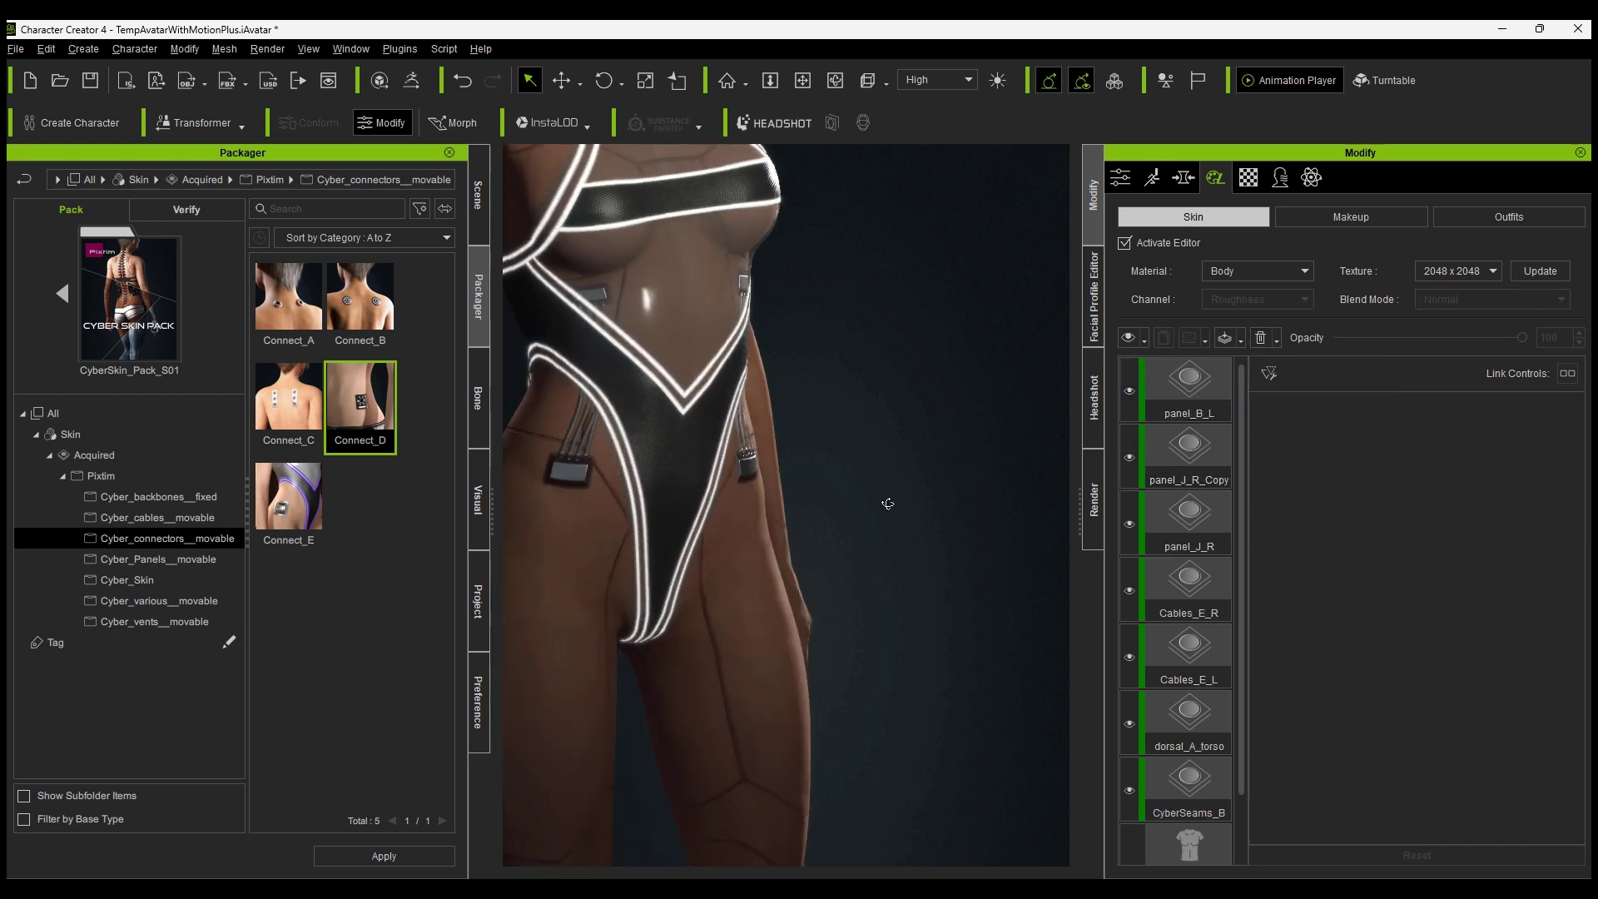
Duplicate the panel_B_L layer and mirror the copy to the right hip by setting its offset X to -0.23
right_click(1186, 374)
click(1241, 385)
click(799, 478)
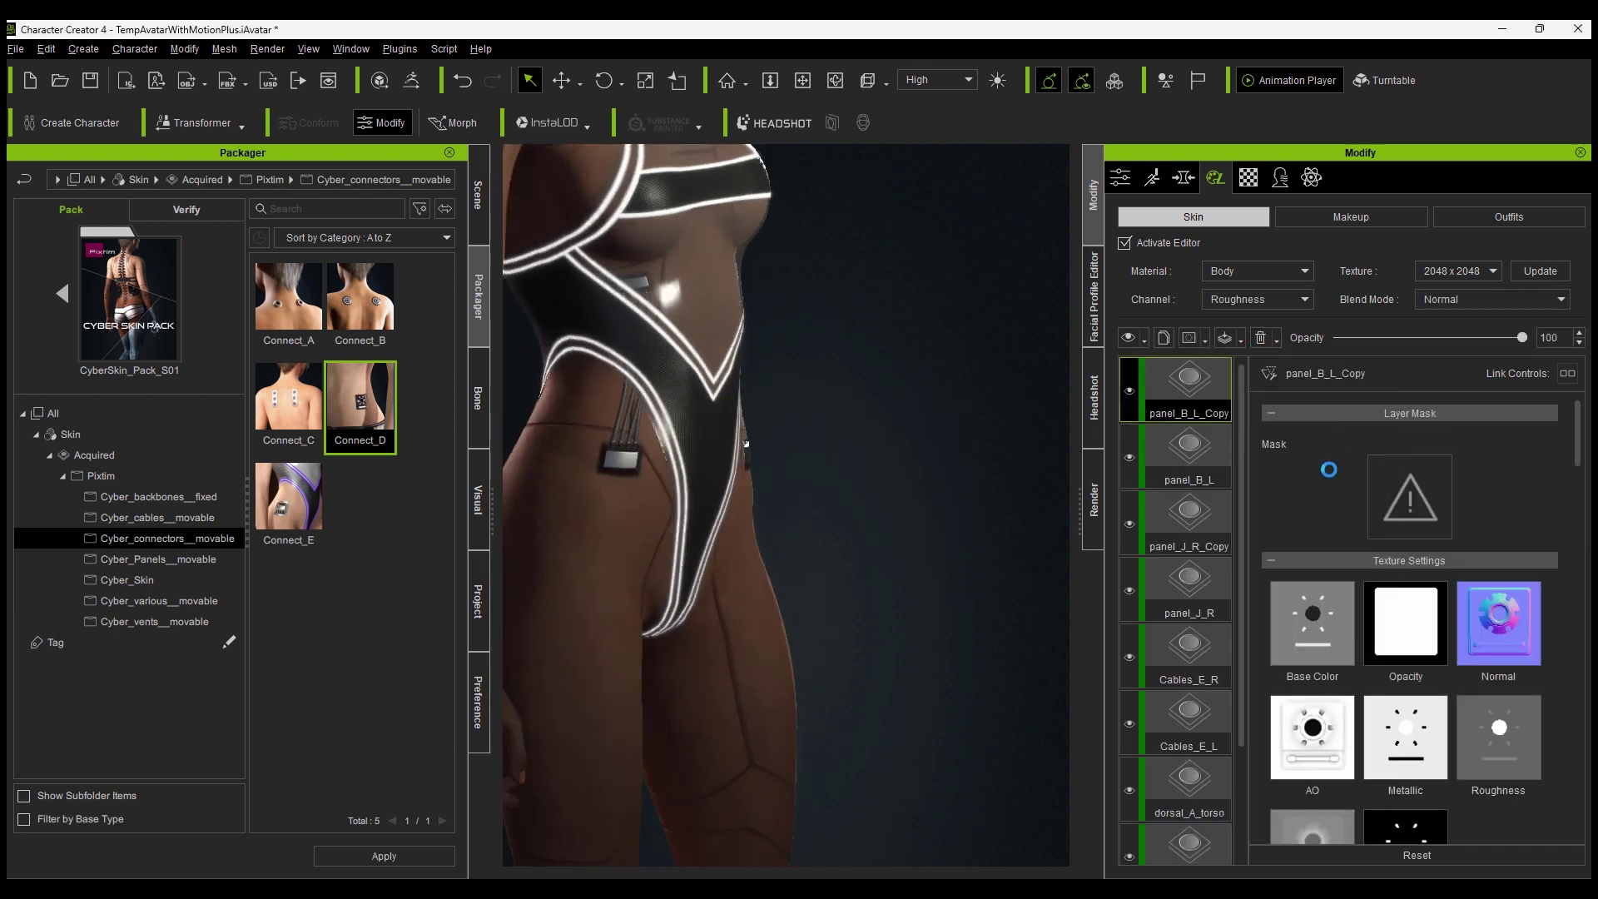
drag(1579, 438, 1579, 514)
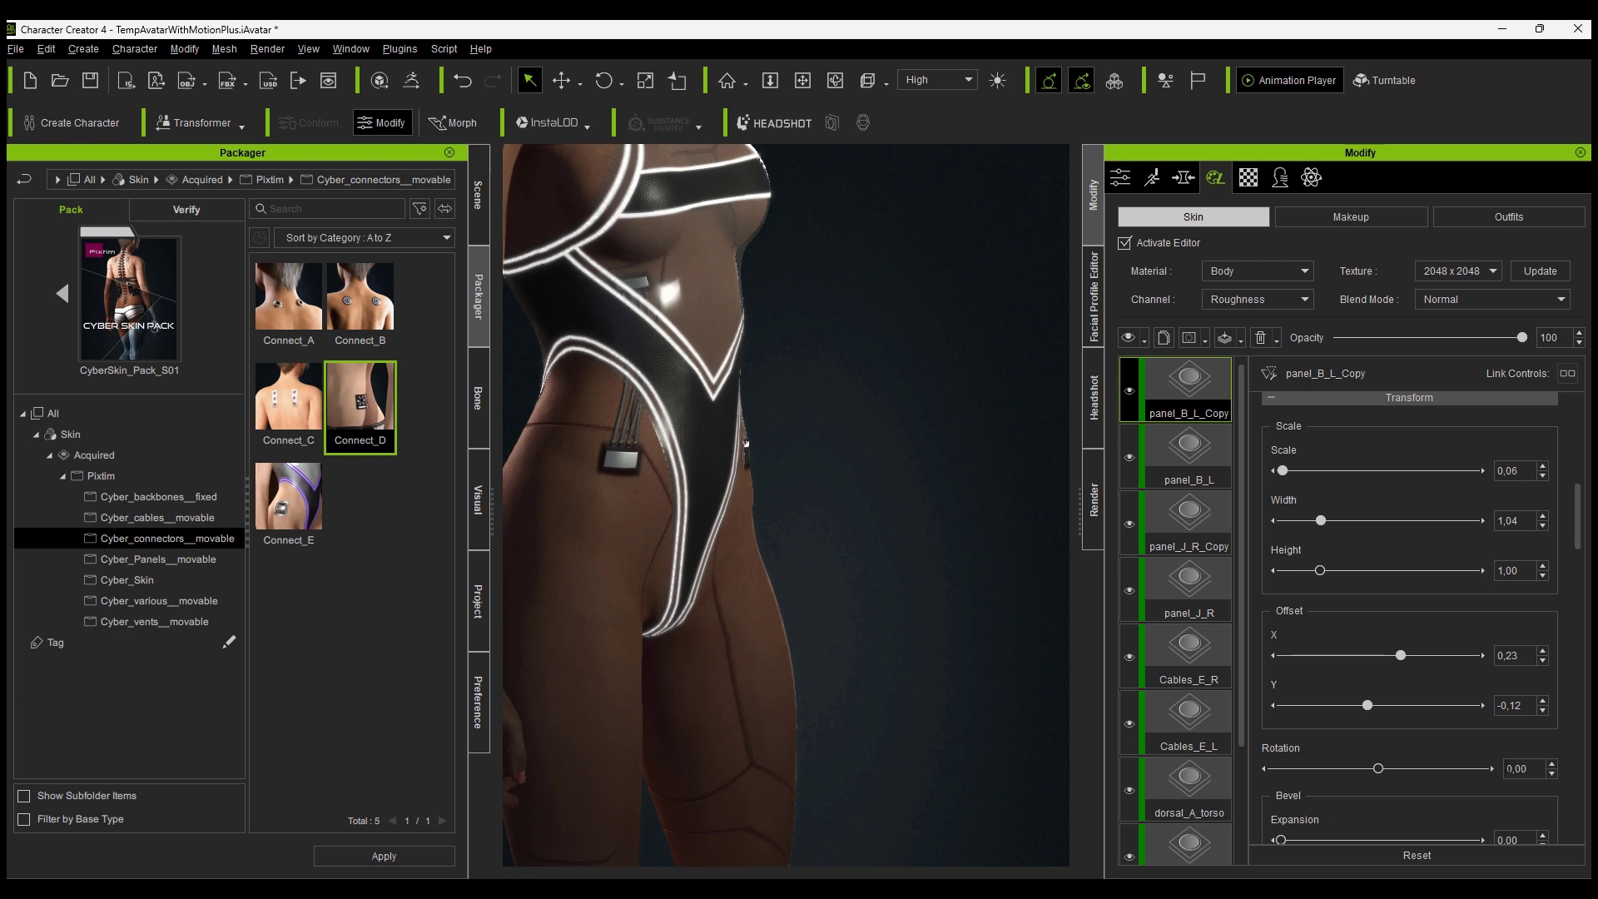
click(1498, 655)
text(-)
key(Return)
right_drag(712, 460, 1057, 460)
scroll(839, 442, down, 4)
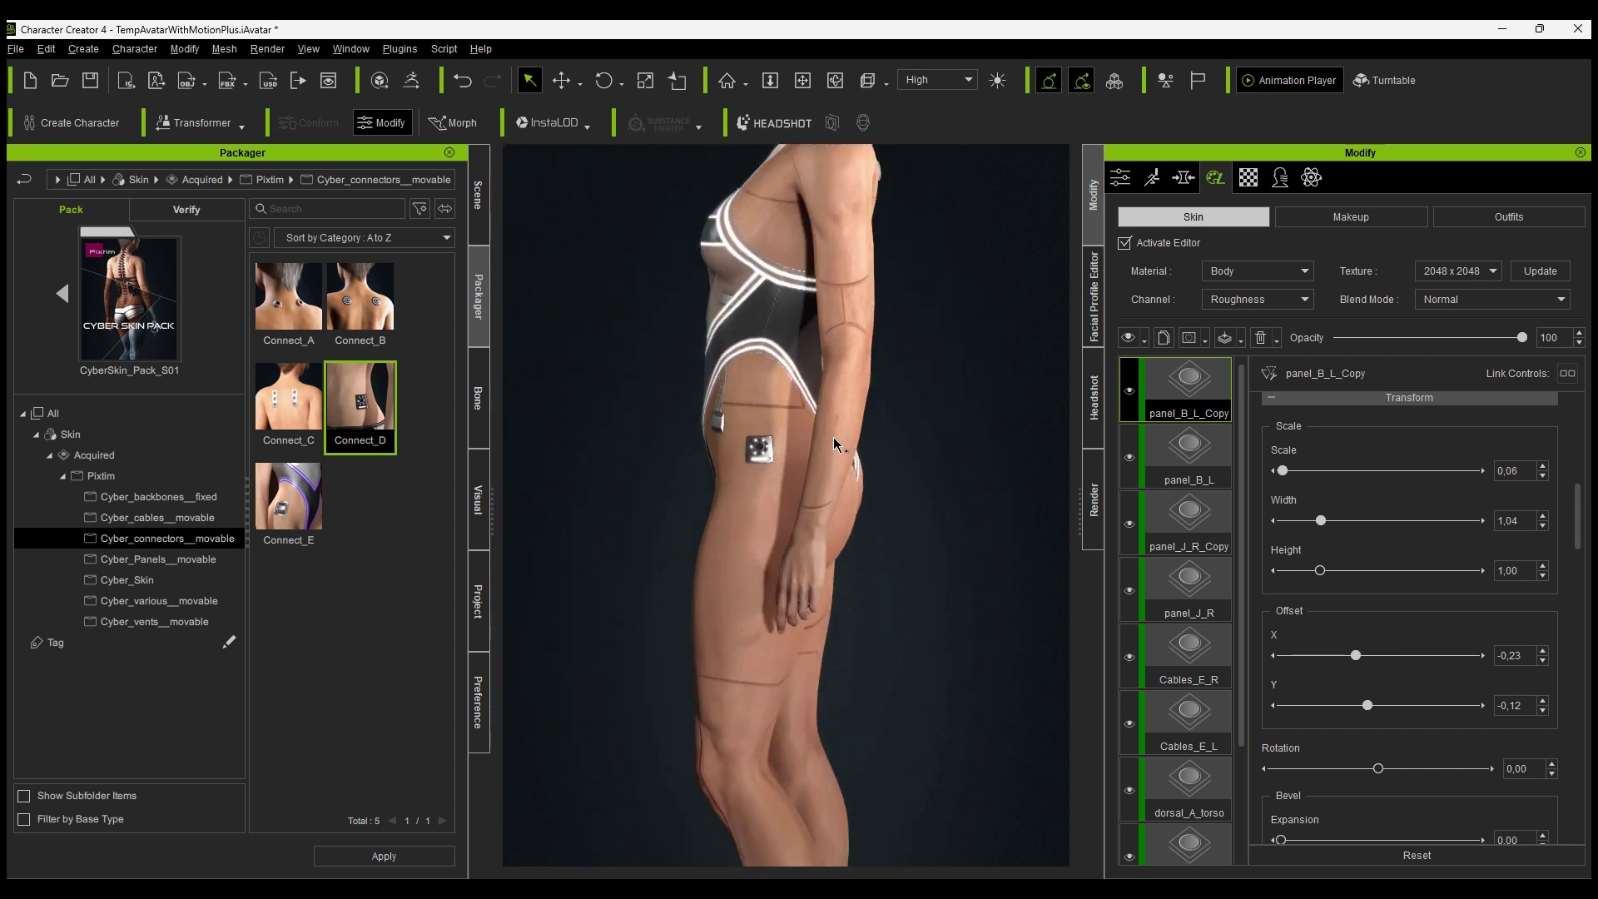
Examine the mirrored hip connectors from the side, front and back, and browse the Cyber_Panels__movable and Cyber_various__movable collections
right_drag(838, 442, 810, 532)
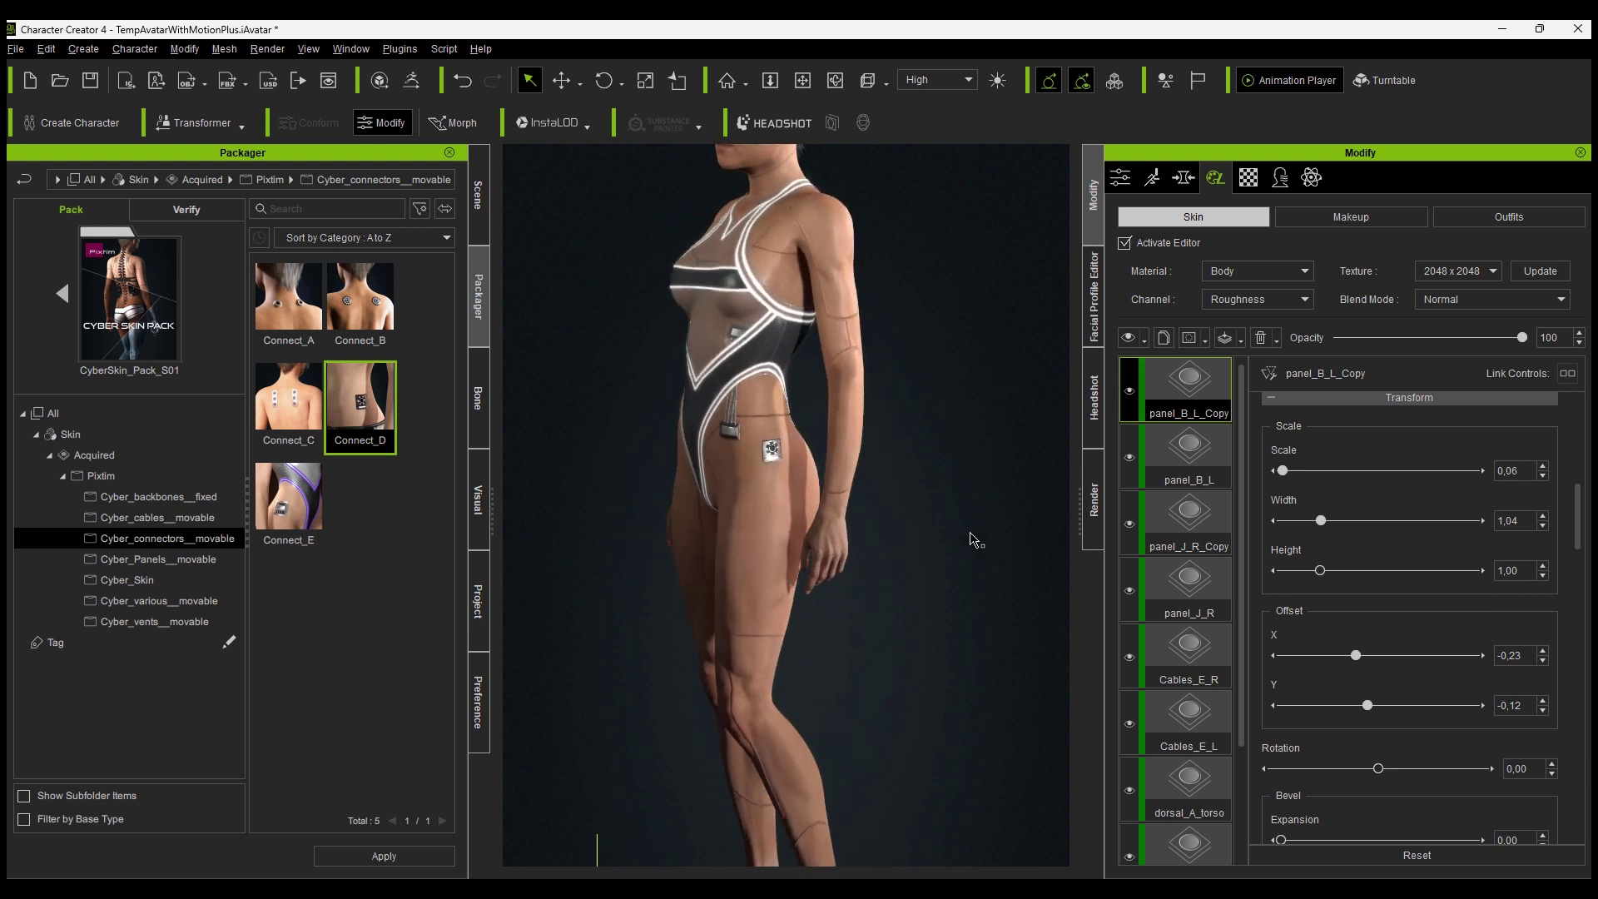
right_drag(977, 541, 1207, 535)
middle_drag(773, 551, 840, 560)
right_drag(839, 560, 907, 560)
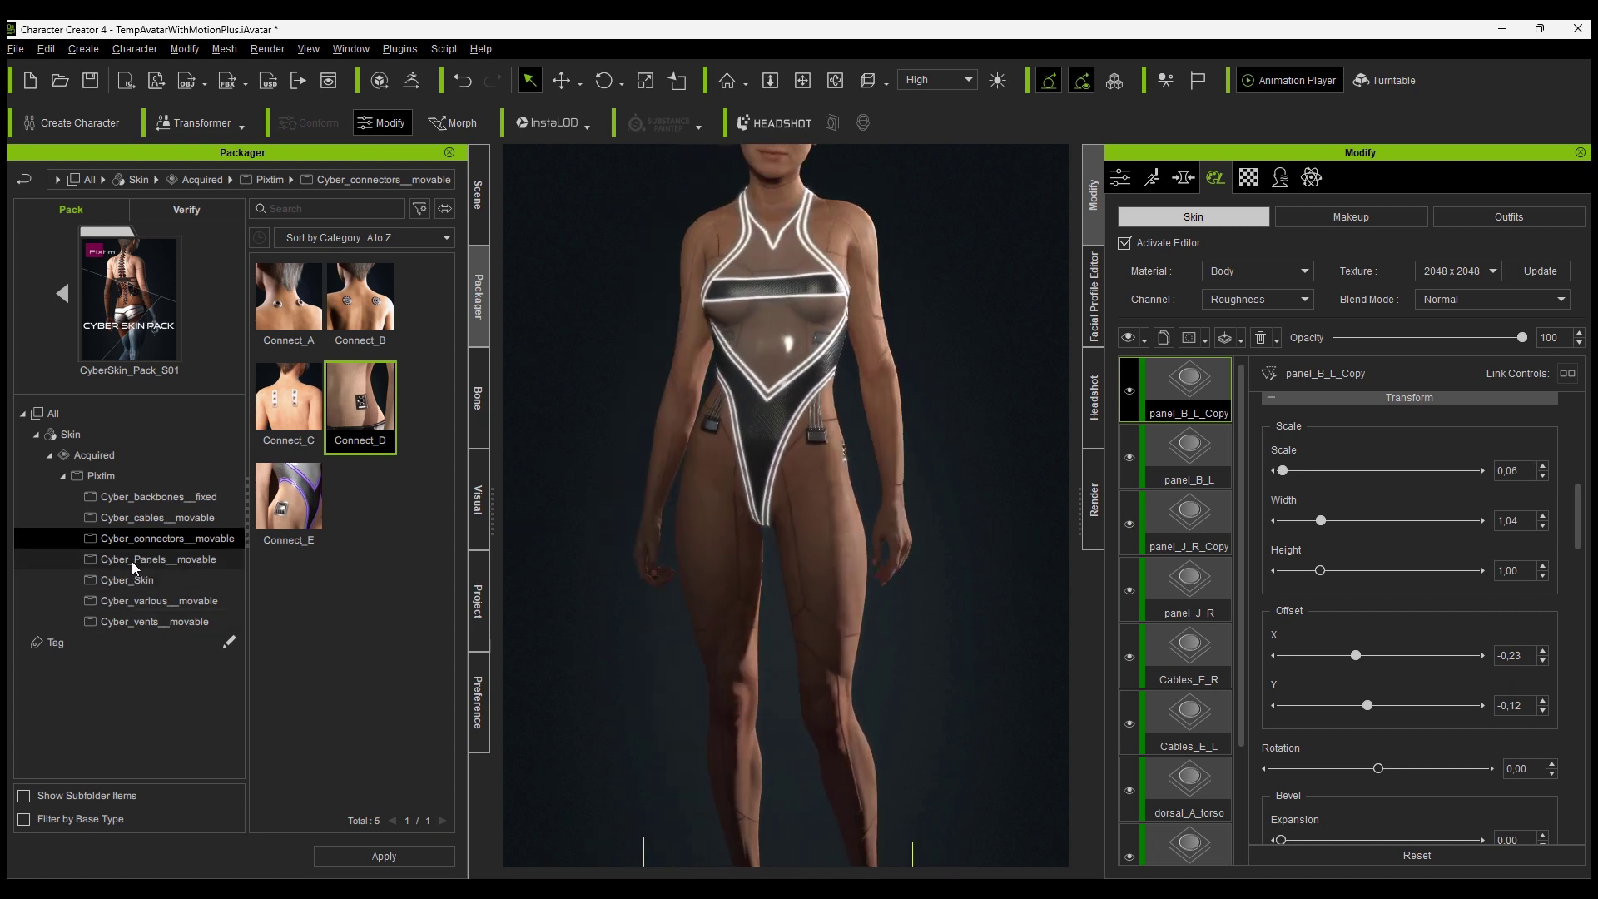
click(208, 559)
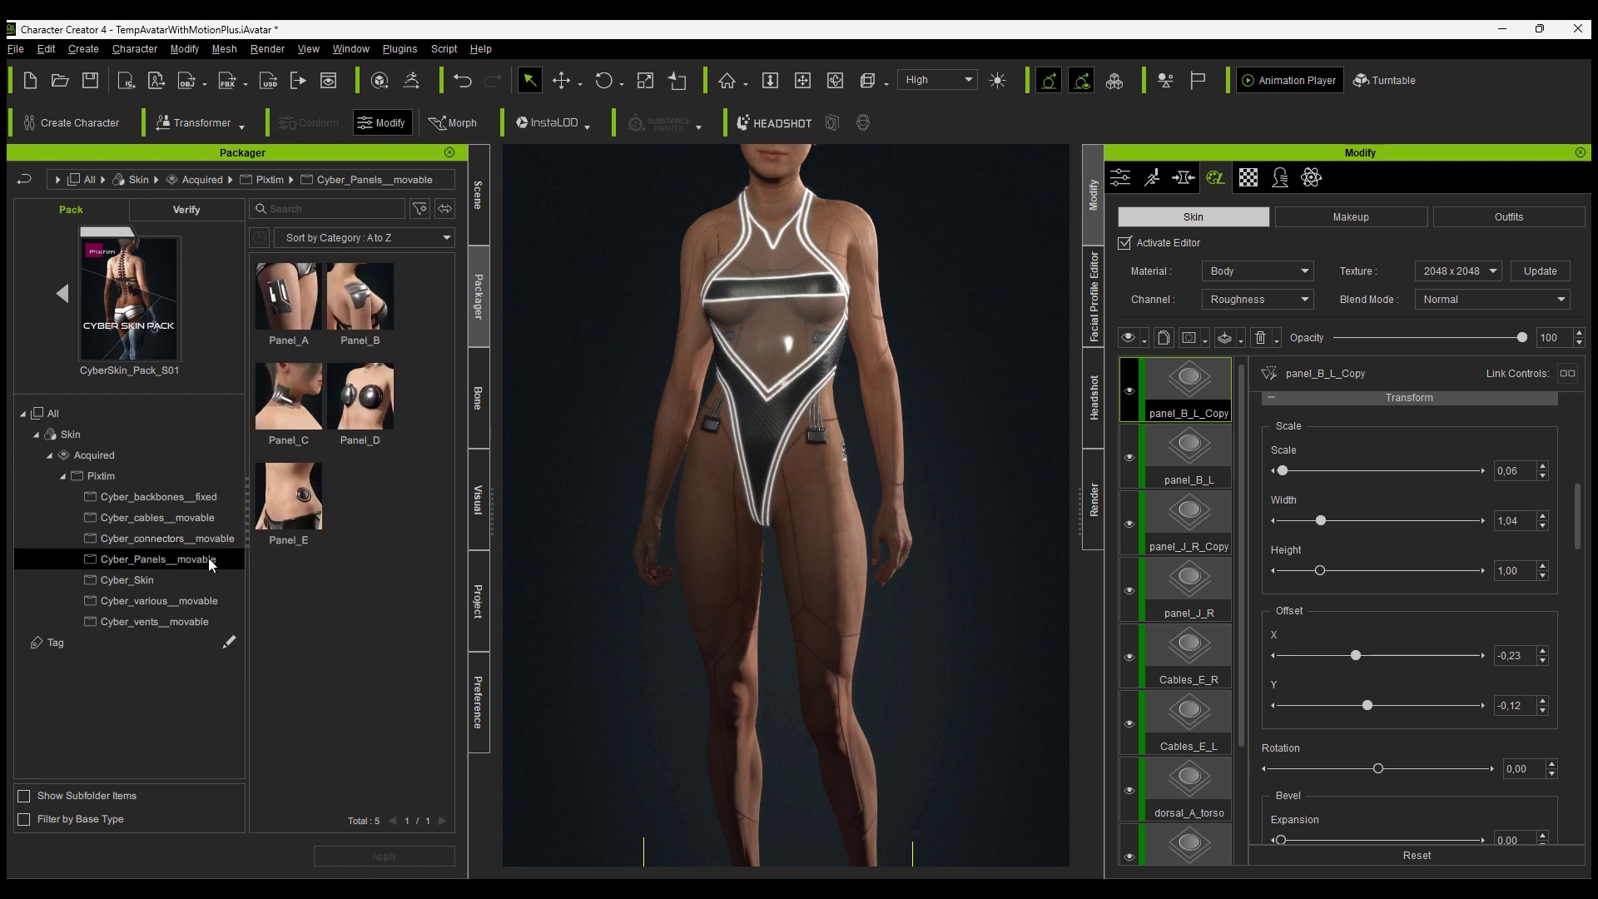
click(121, 601)
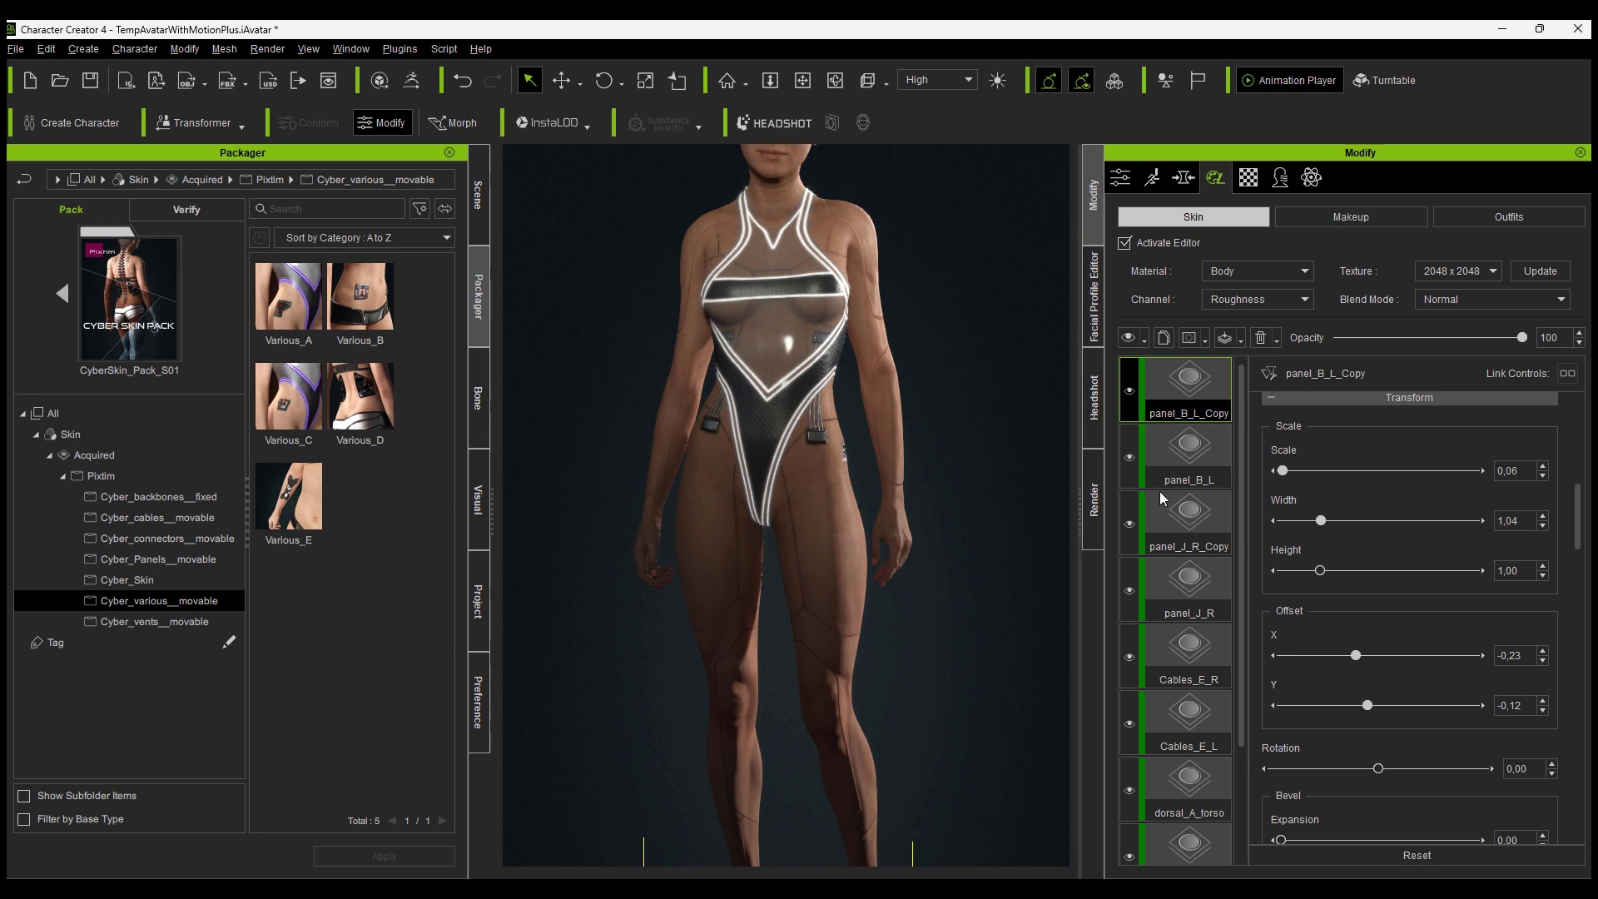
right_drag(957, 491, 525, 488)
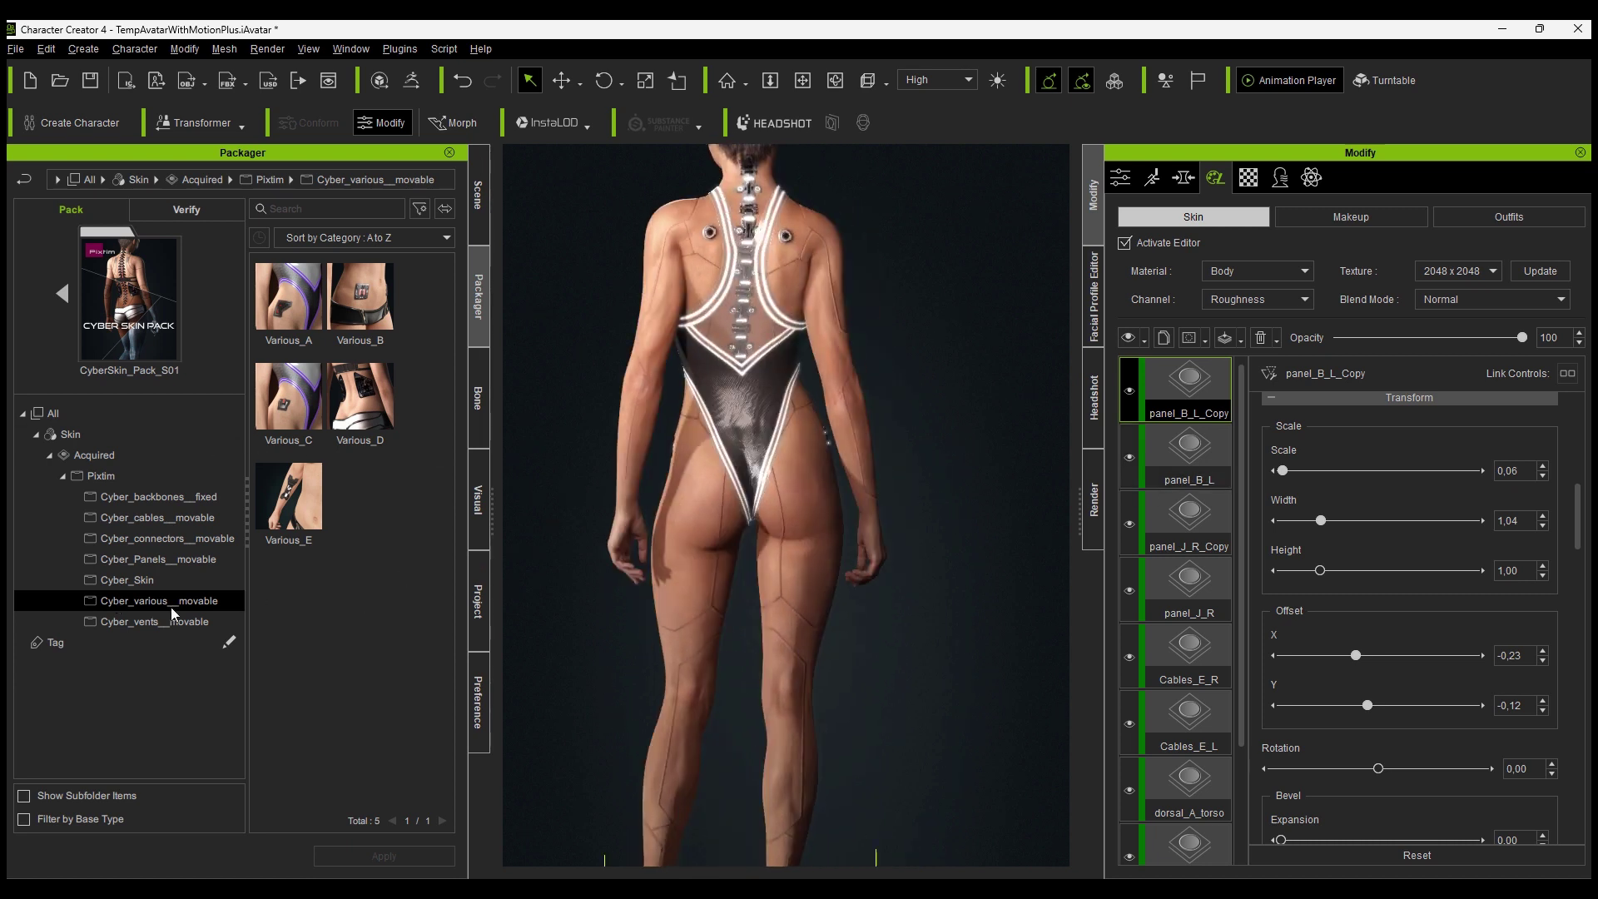
Apply the Vents_C preset from the Cyber_vents__movable collection to the character's thighs
click(138, 623)
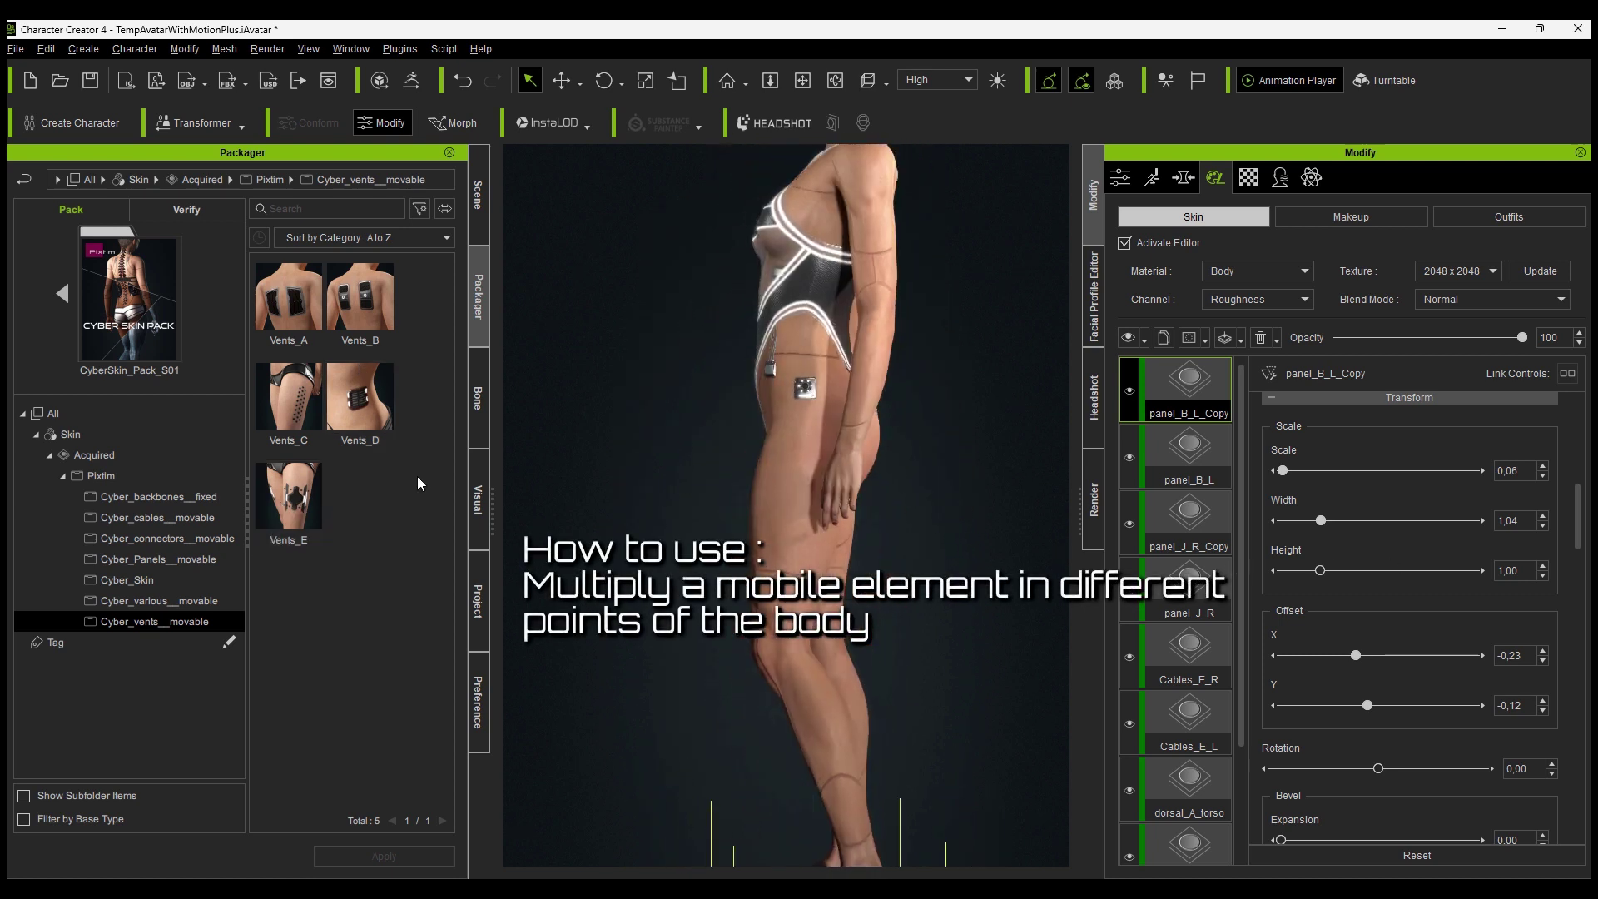
double_click(289, 399)
click(652, 494)
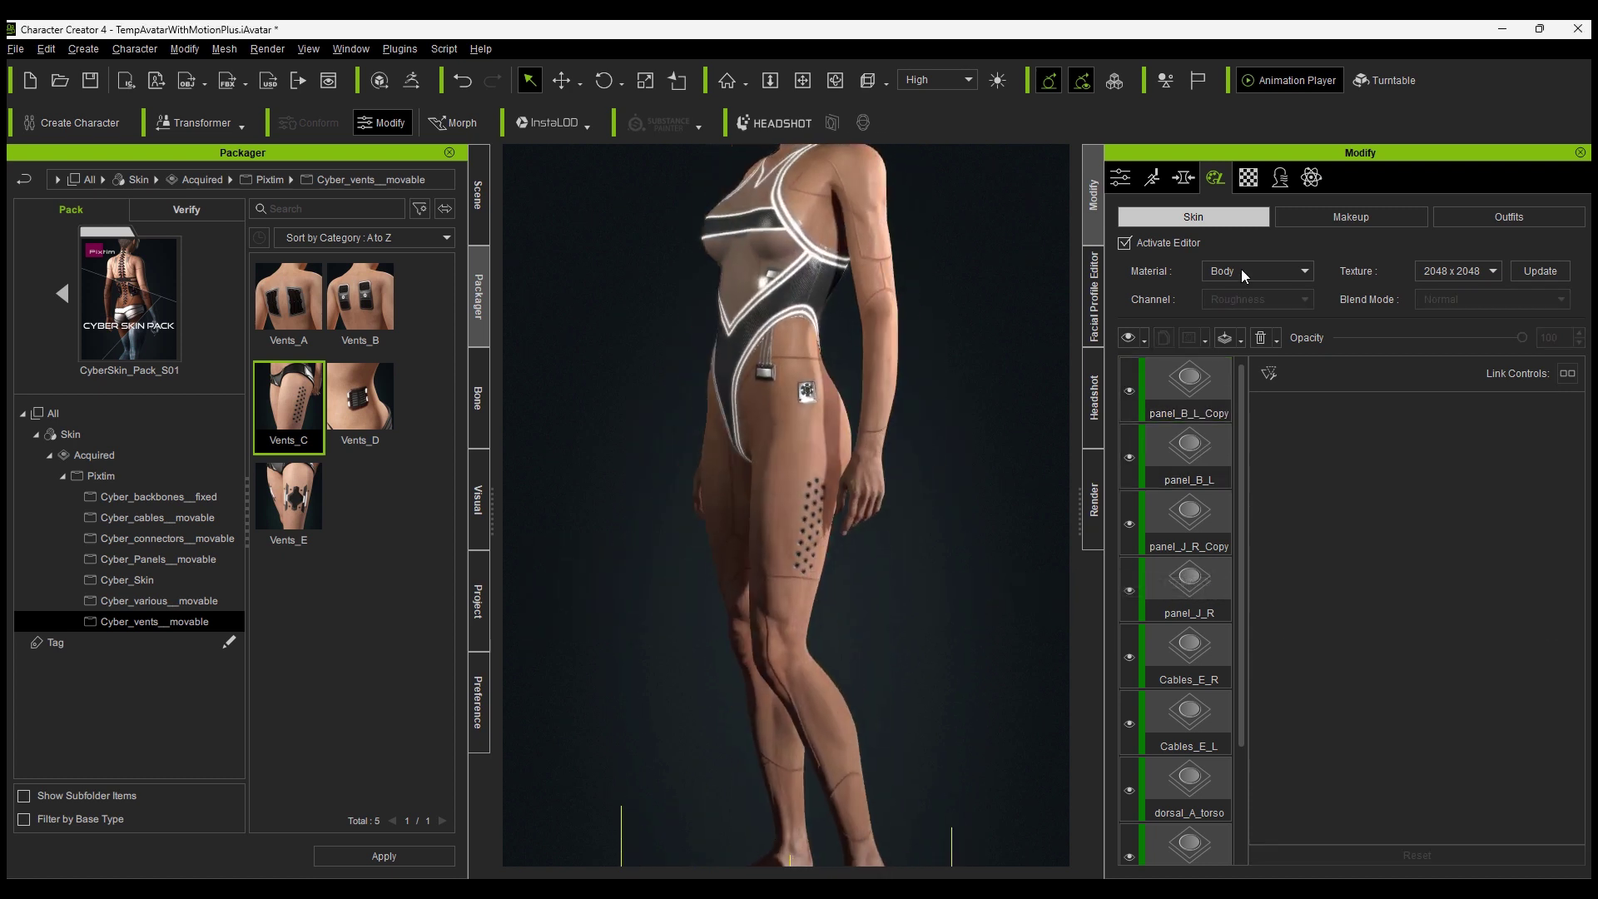
Switch the skin editor to the Leg material and set the Vents_C_R layer's scale to 0.15
click(1241, 270)
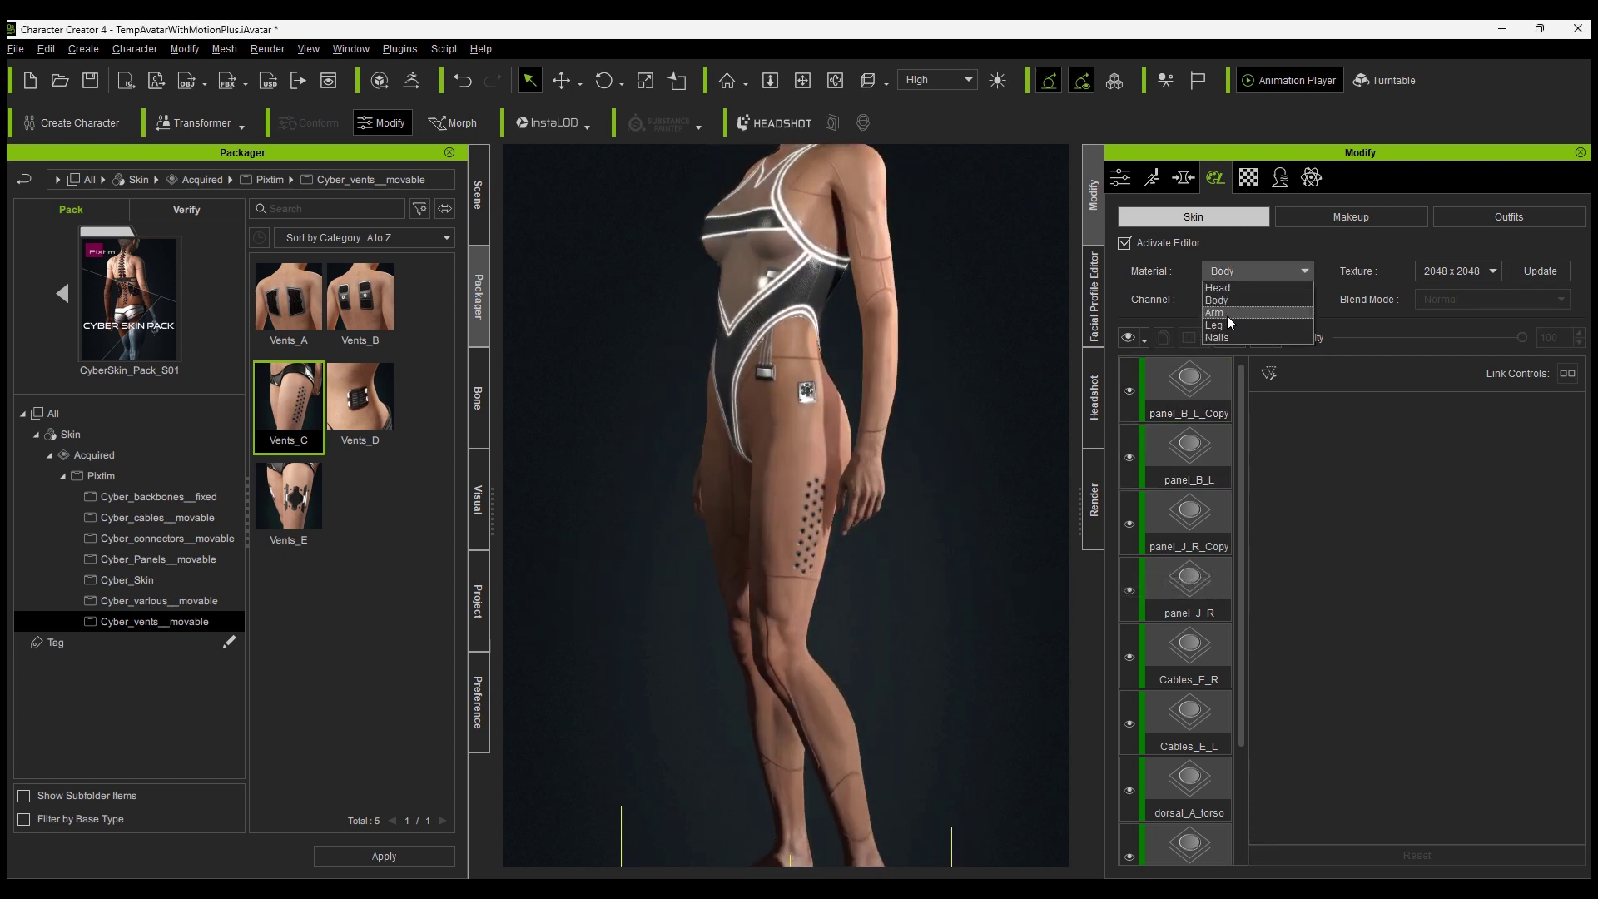
click(1232, 324)
click(1192, 466)
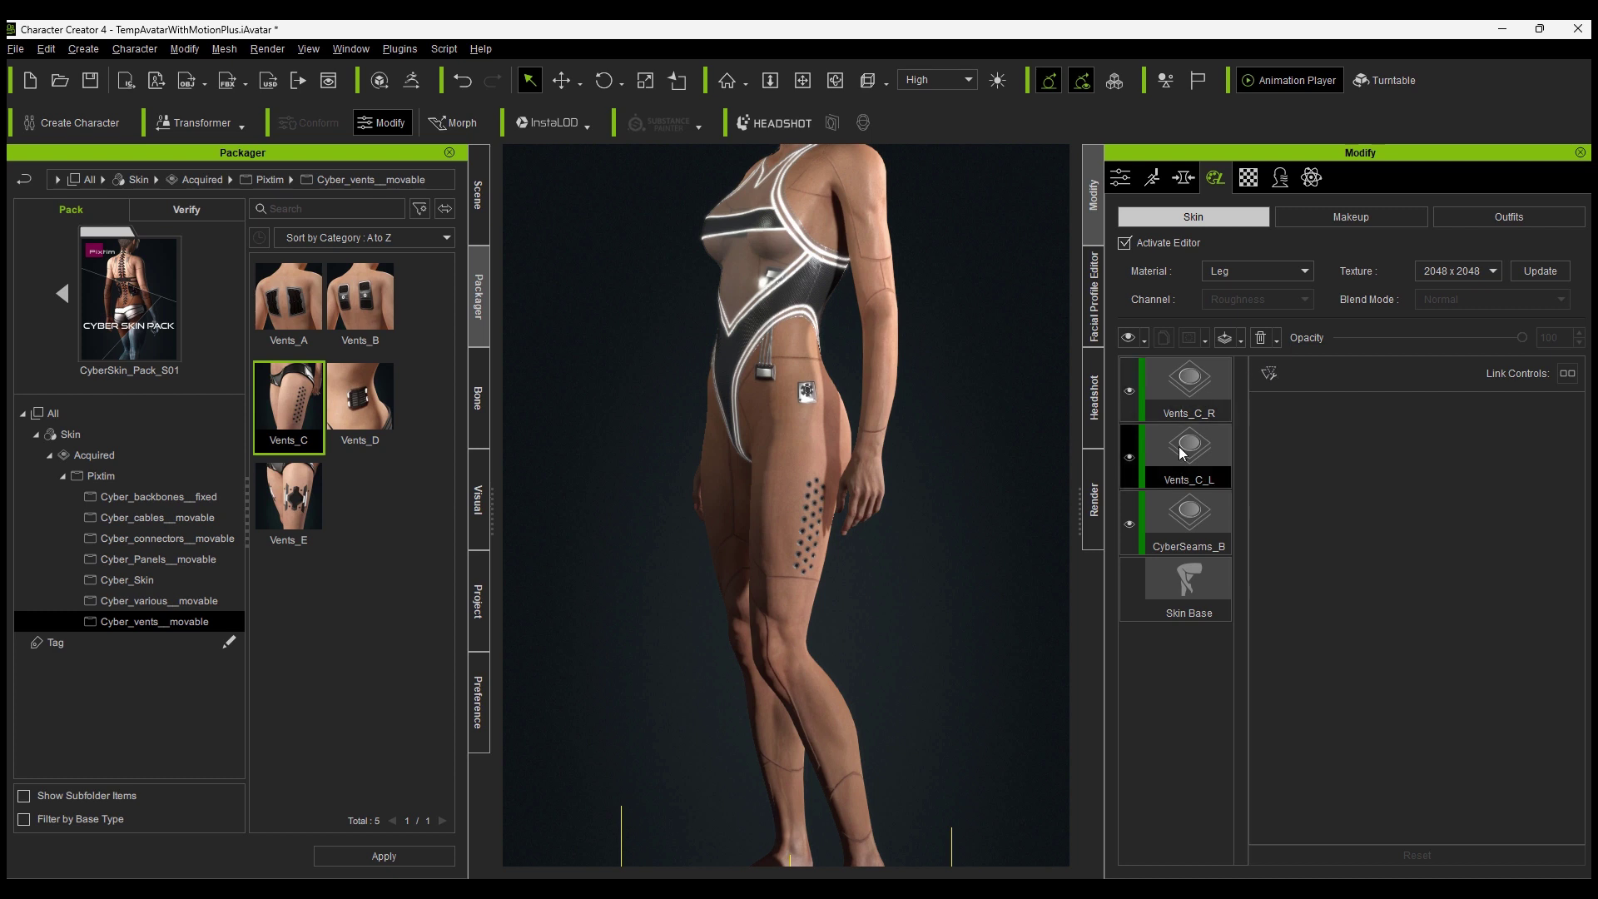
click(1199, 417)
click(1212, 388)
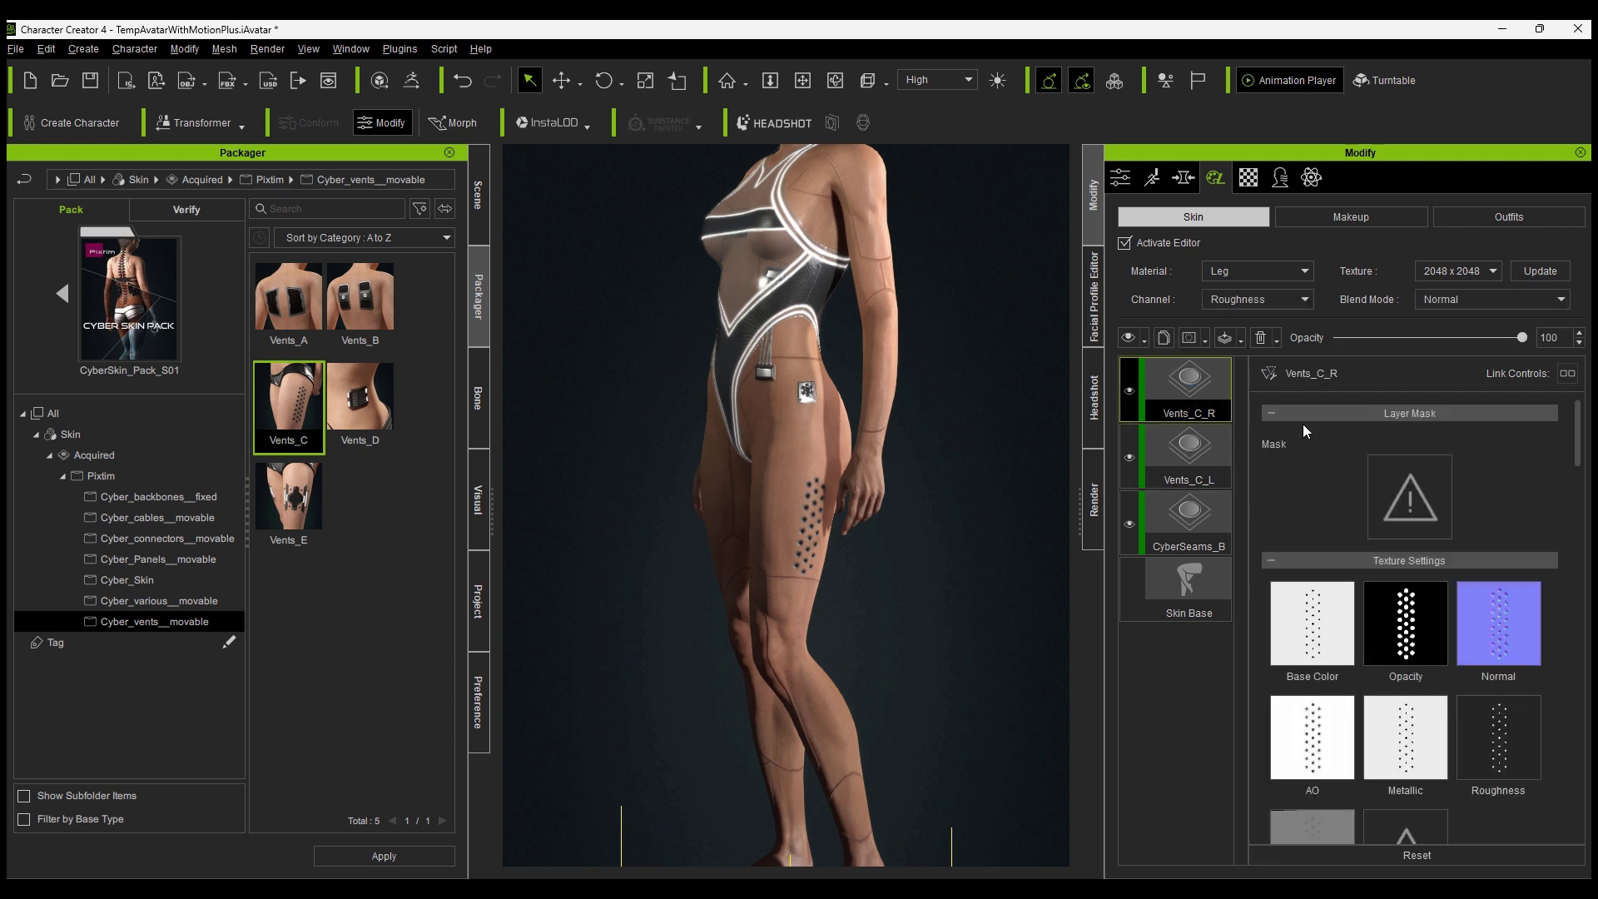
click(1390, 560)
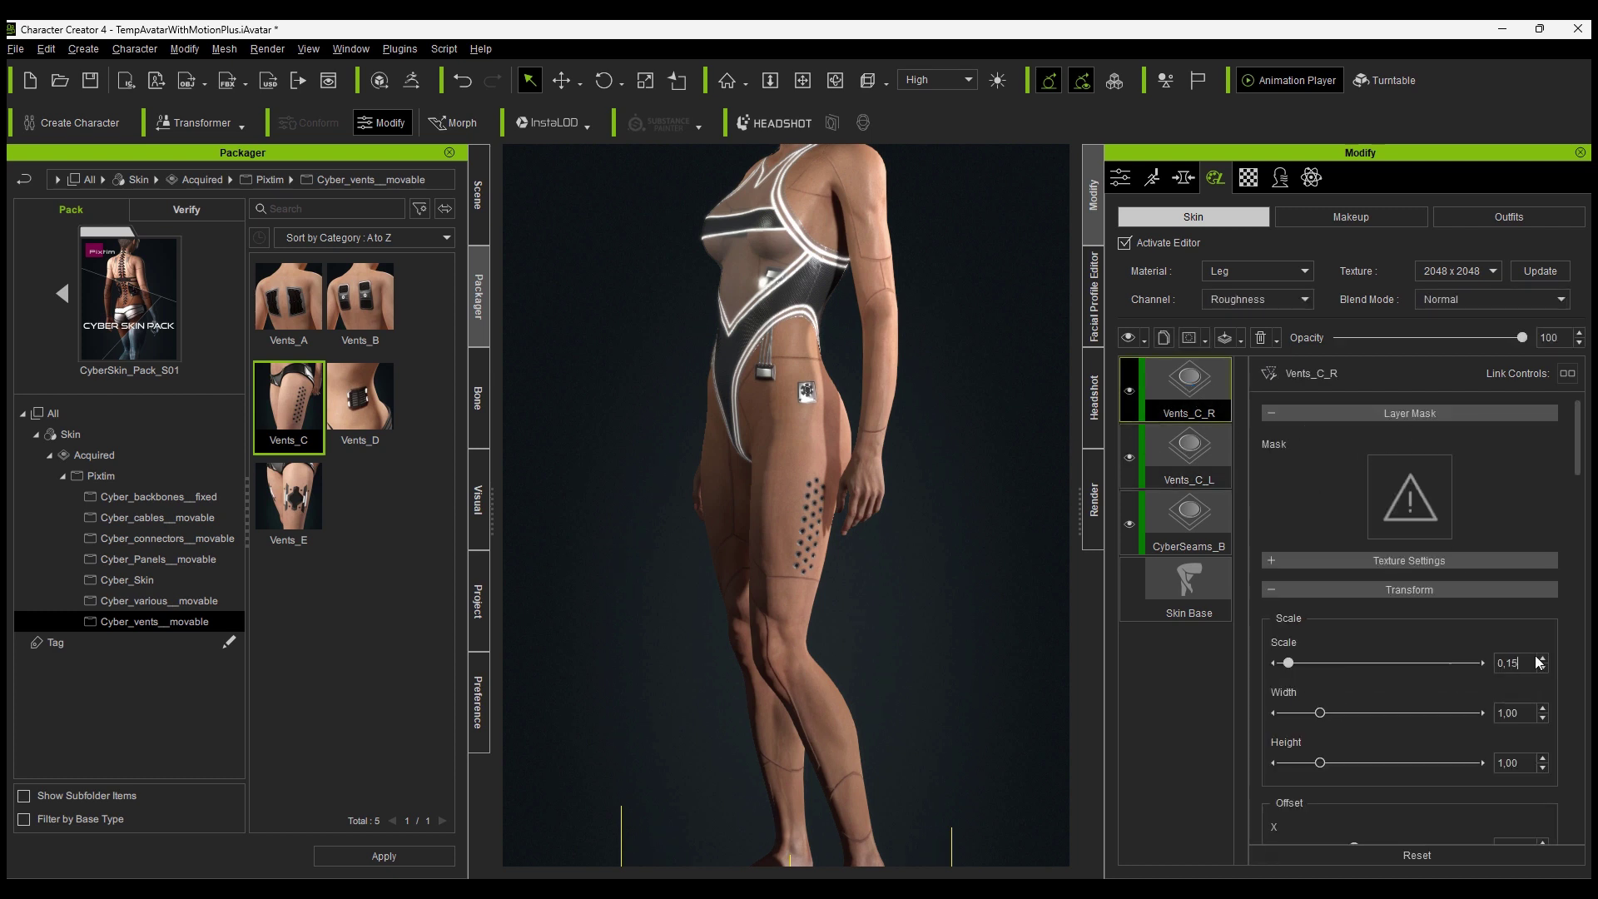
Set the scale of the Vents_C_L layer to 0.15 to match the other thigh's vents
click(1190, 456)
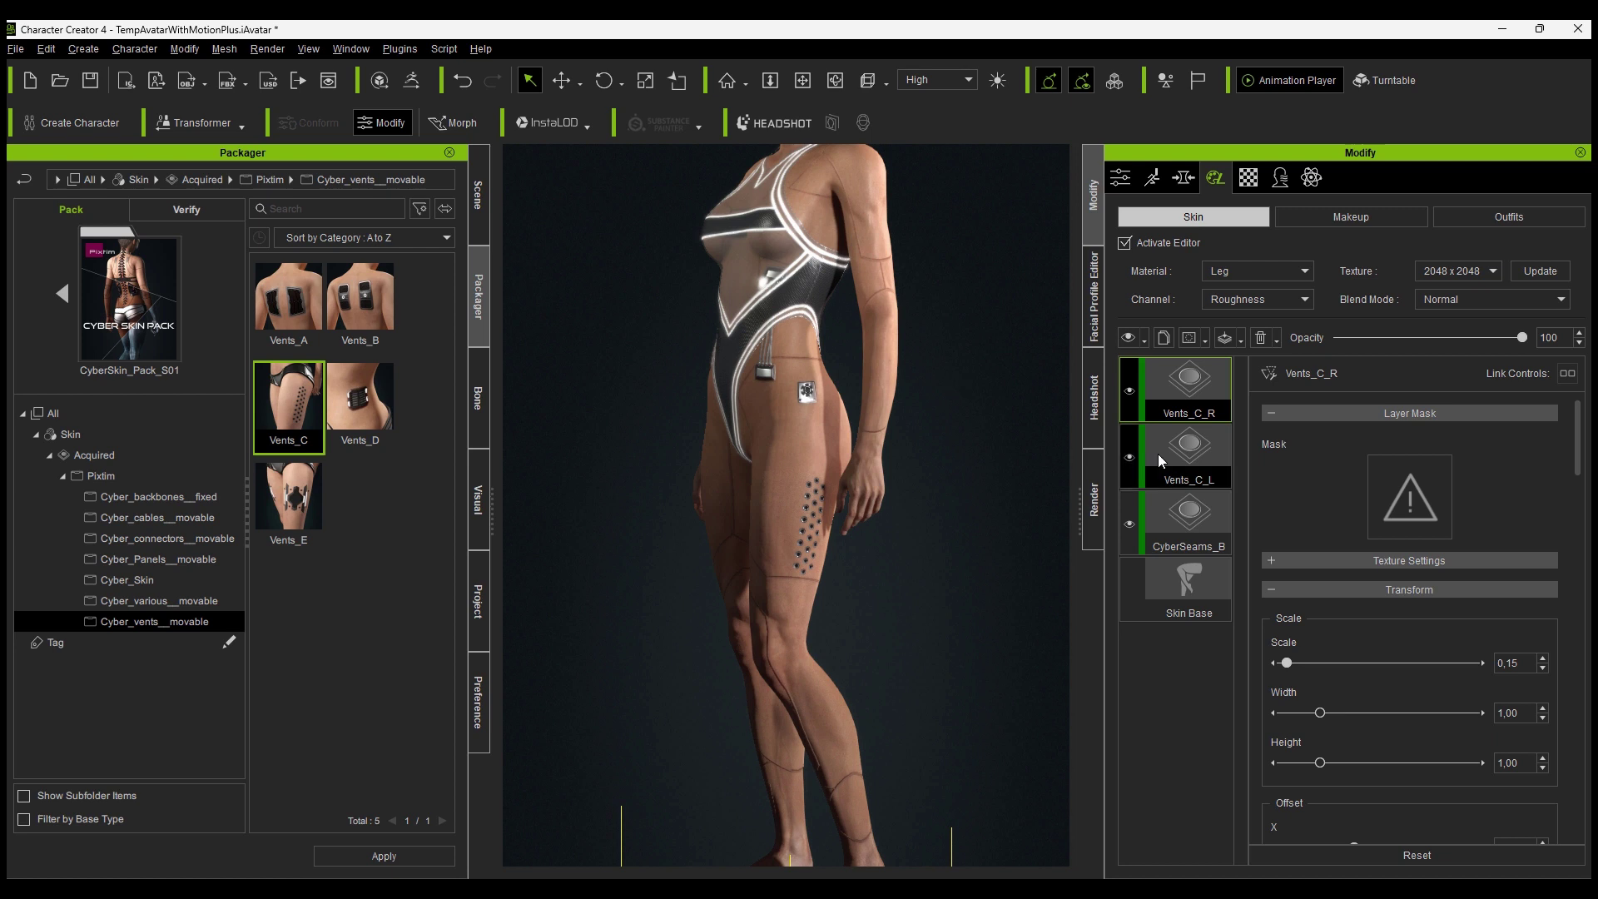
click(1426, 560)
drag(1508, 662, 1545, 665)
text(15)
key(Return)
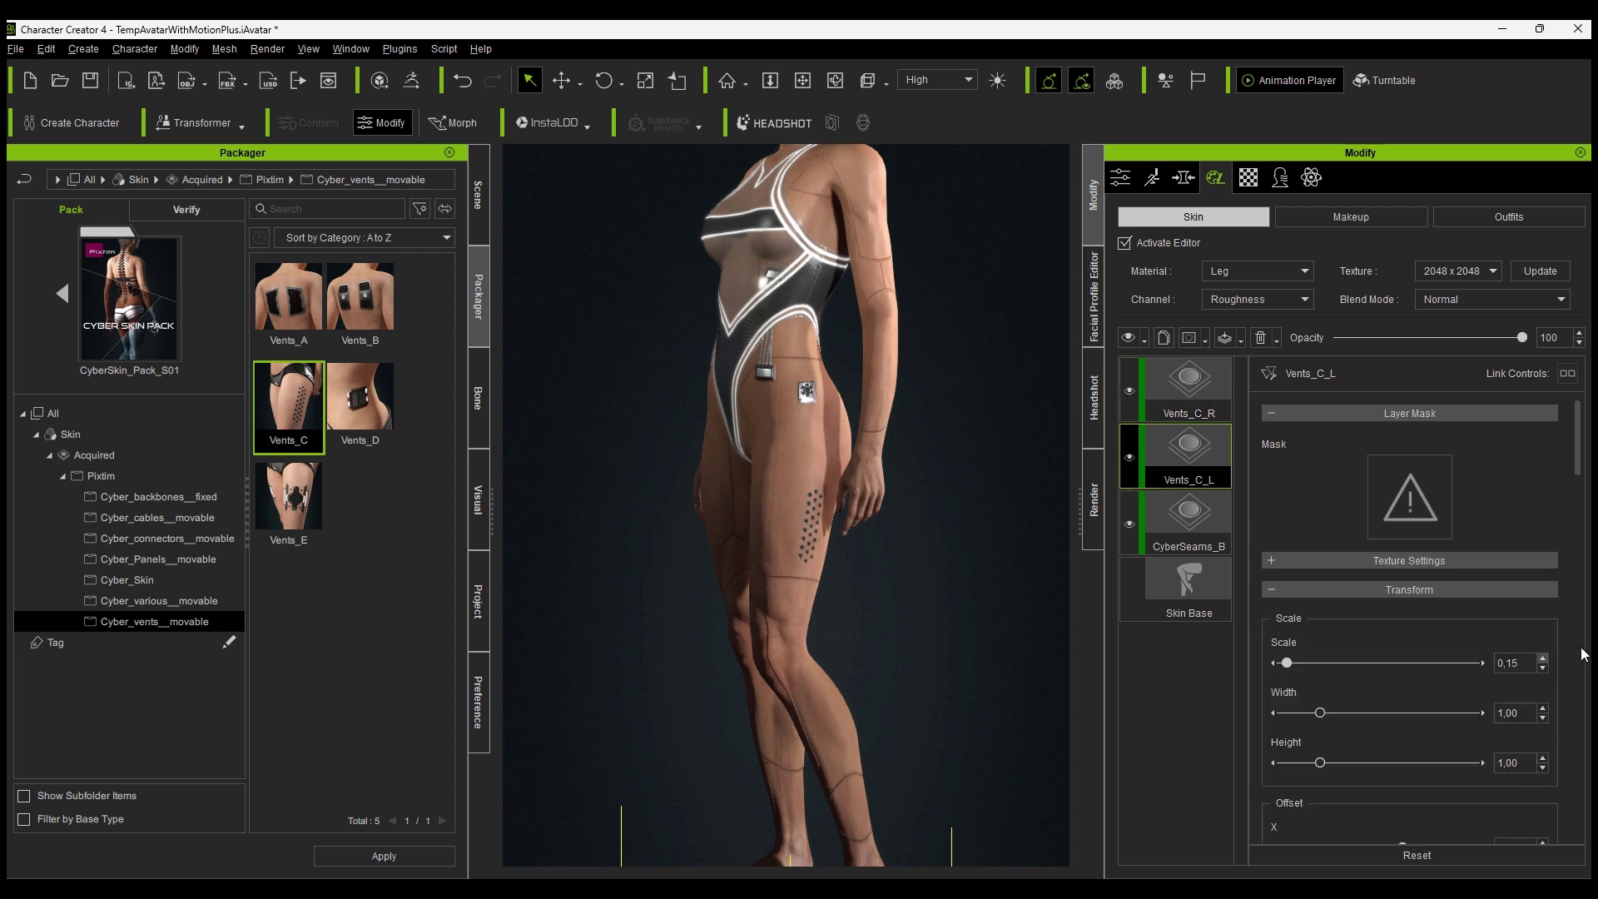
Duplicate the Vents_C_R layer in the Leg material
right_drag(879, 582, 1441, 581)
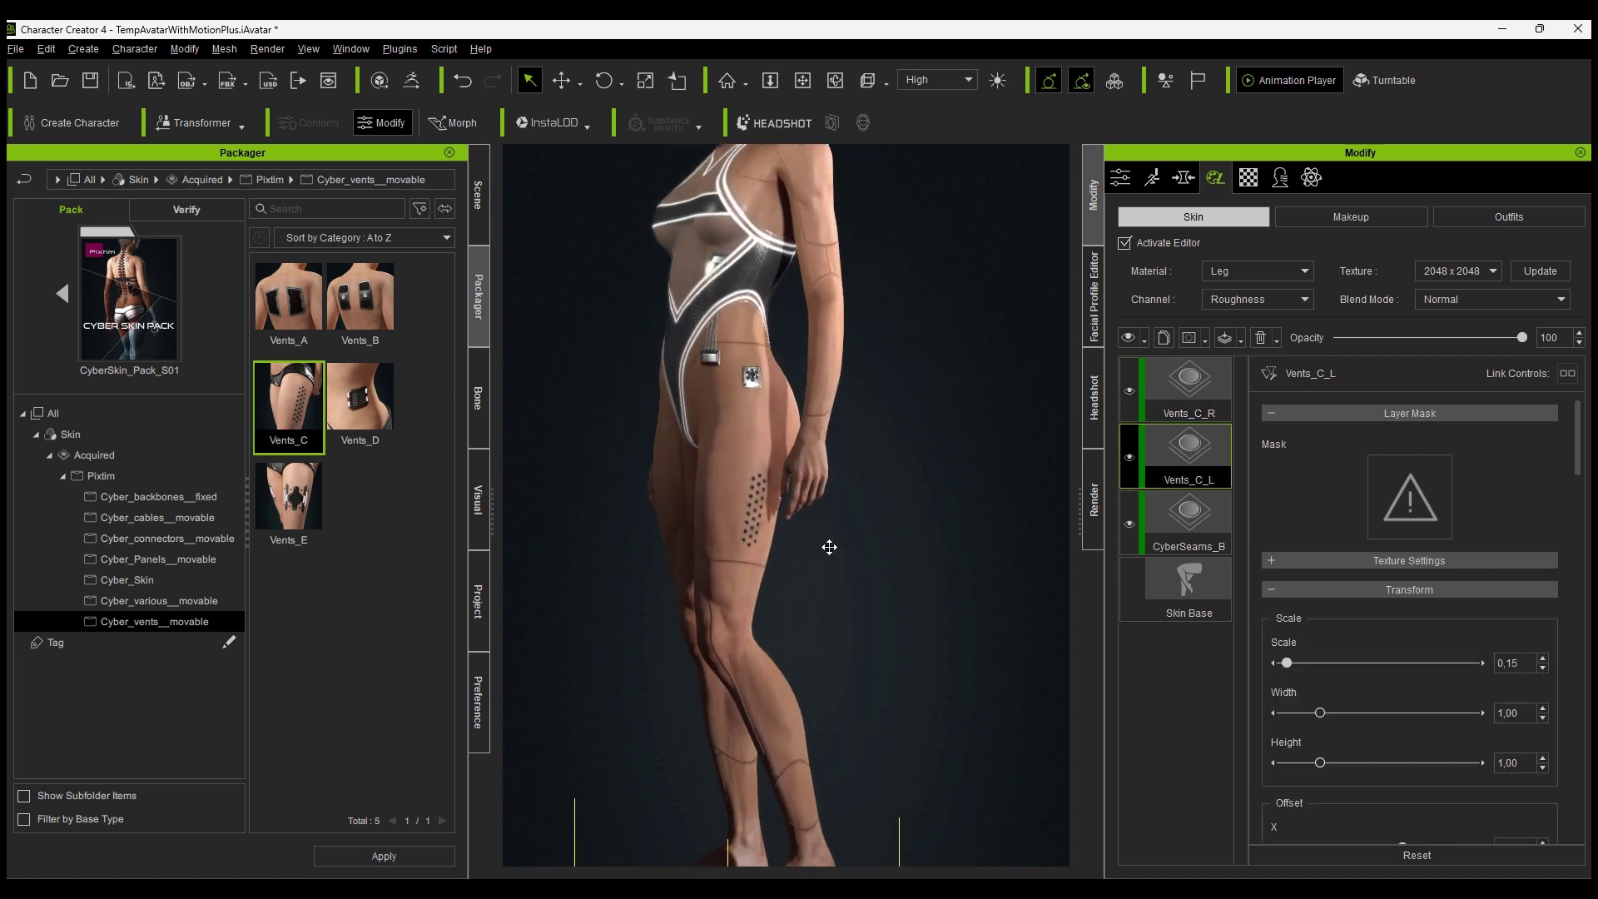
right_click(1187, 389)
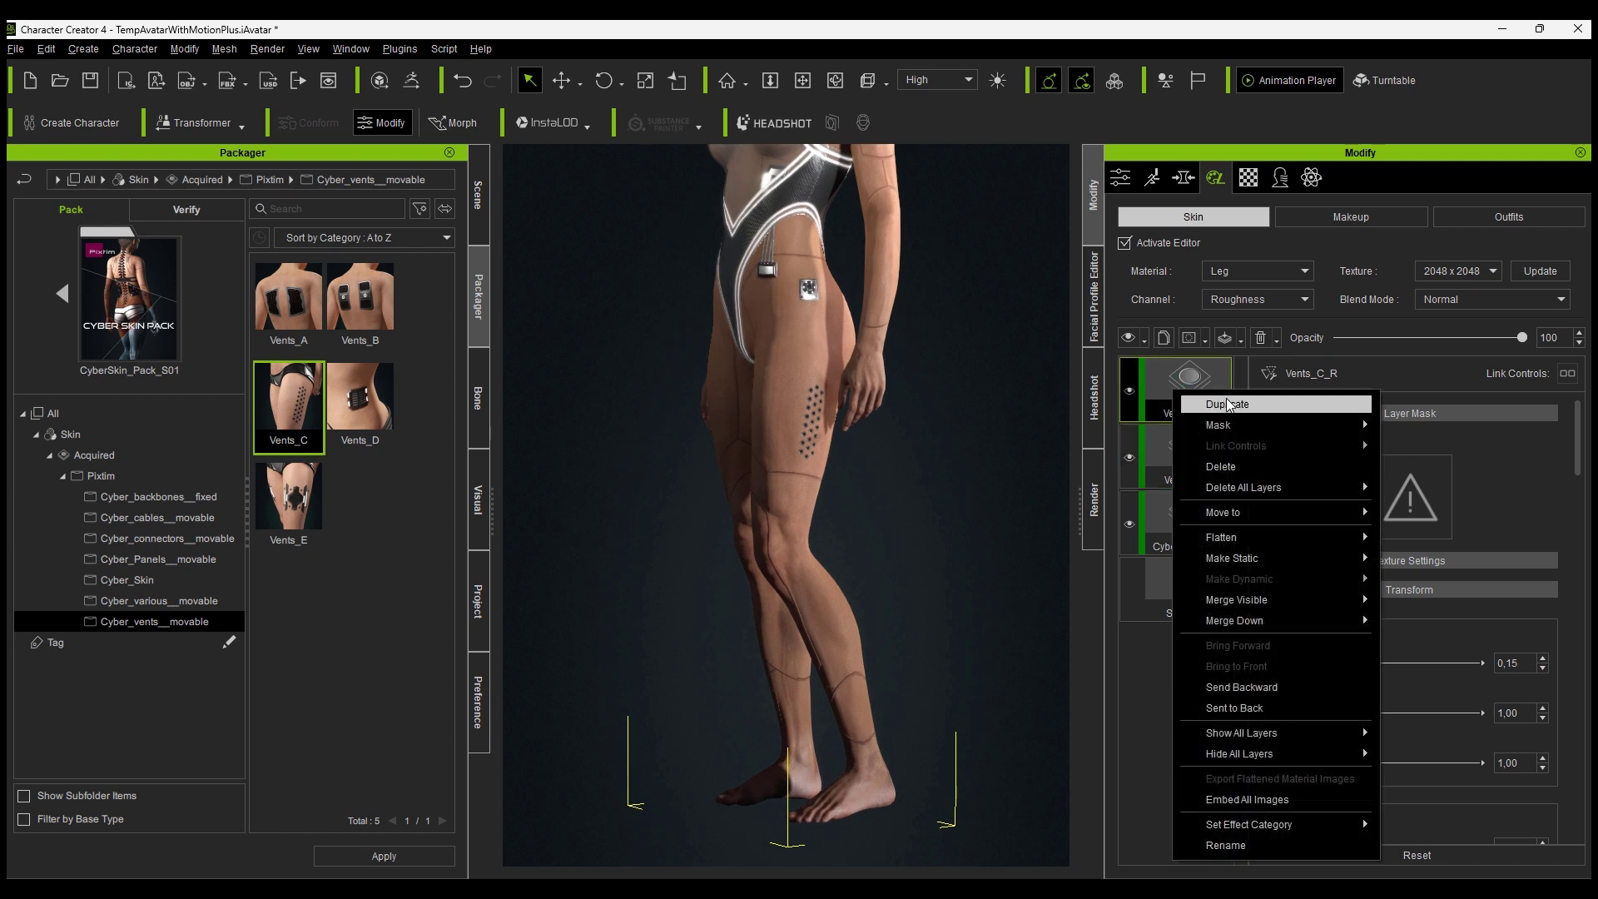
click(1362, 817)
click(963, 489)
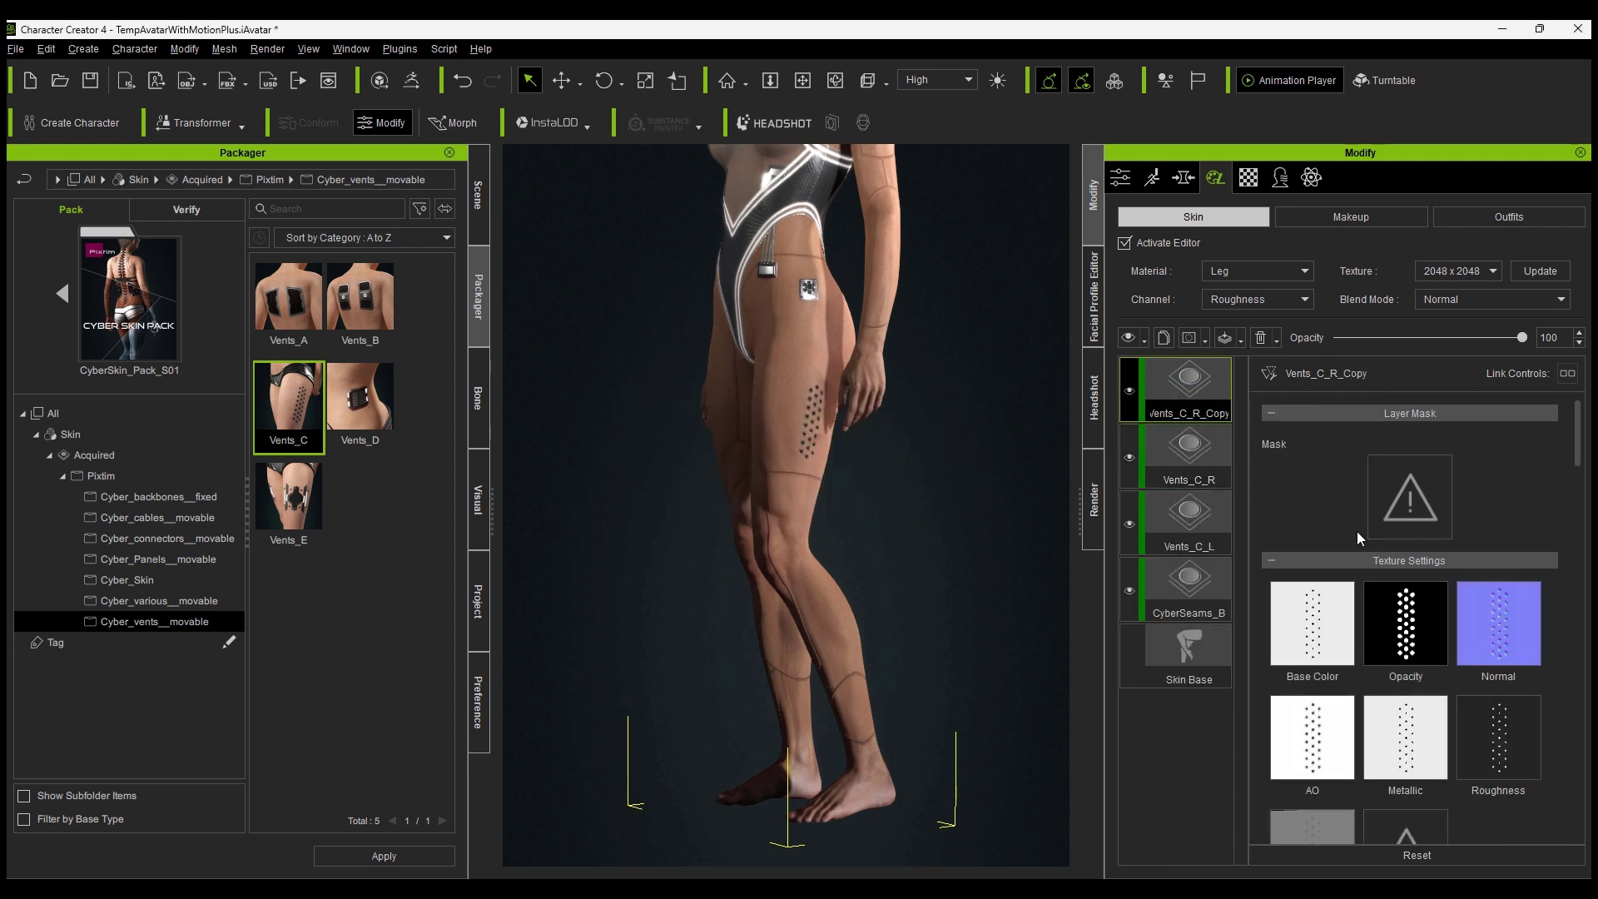
Position the Vents_C_R copy on the back of the right calf with offset X -0.35 and Y 0.01
scroll(1357, 531, down, 6)
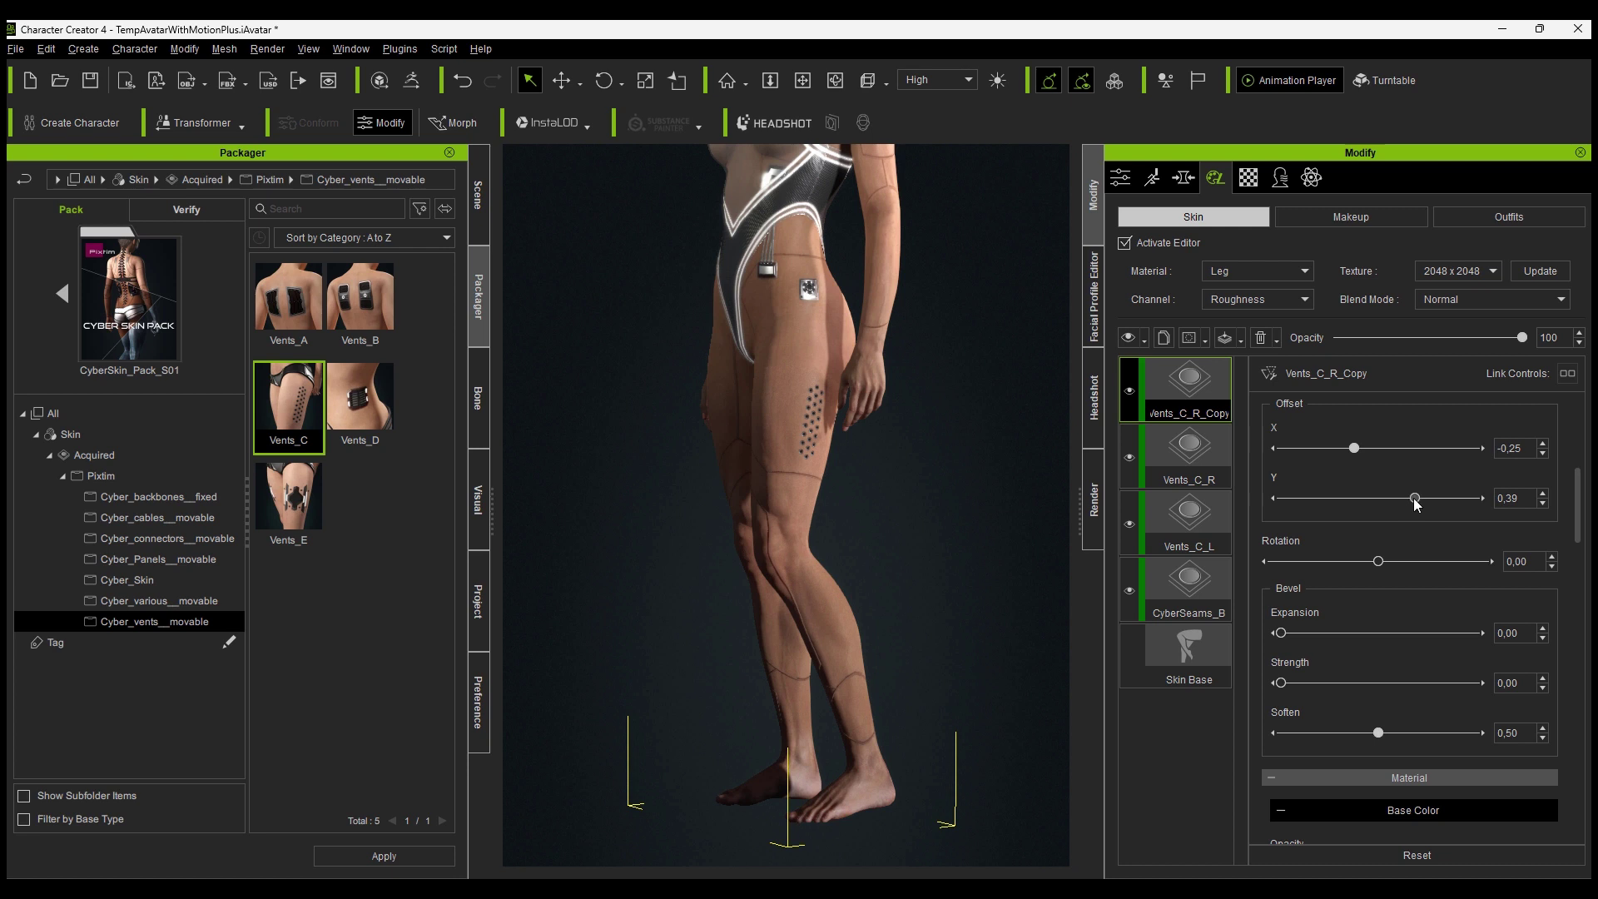
drag(1414, 503, 1381, 507)
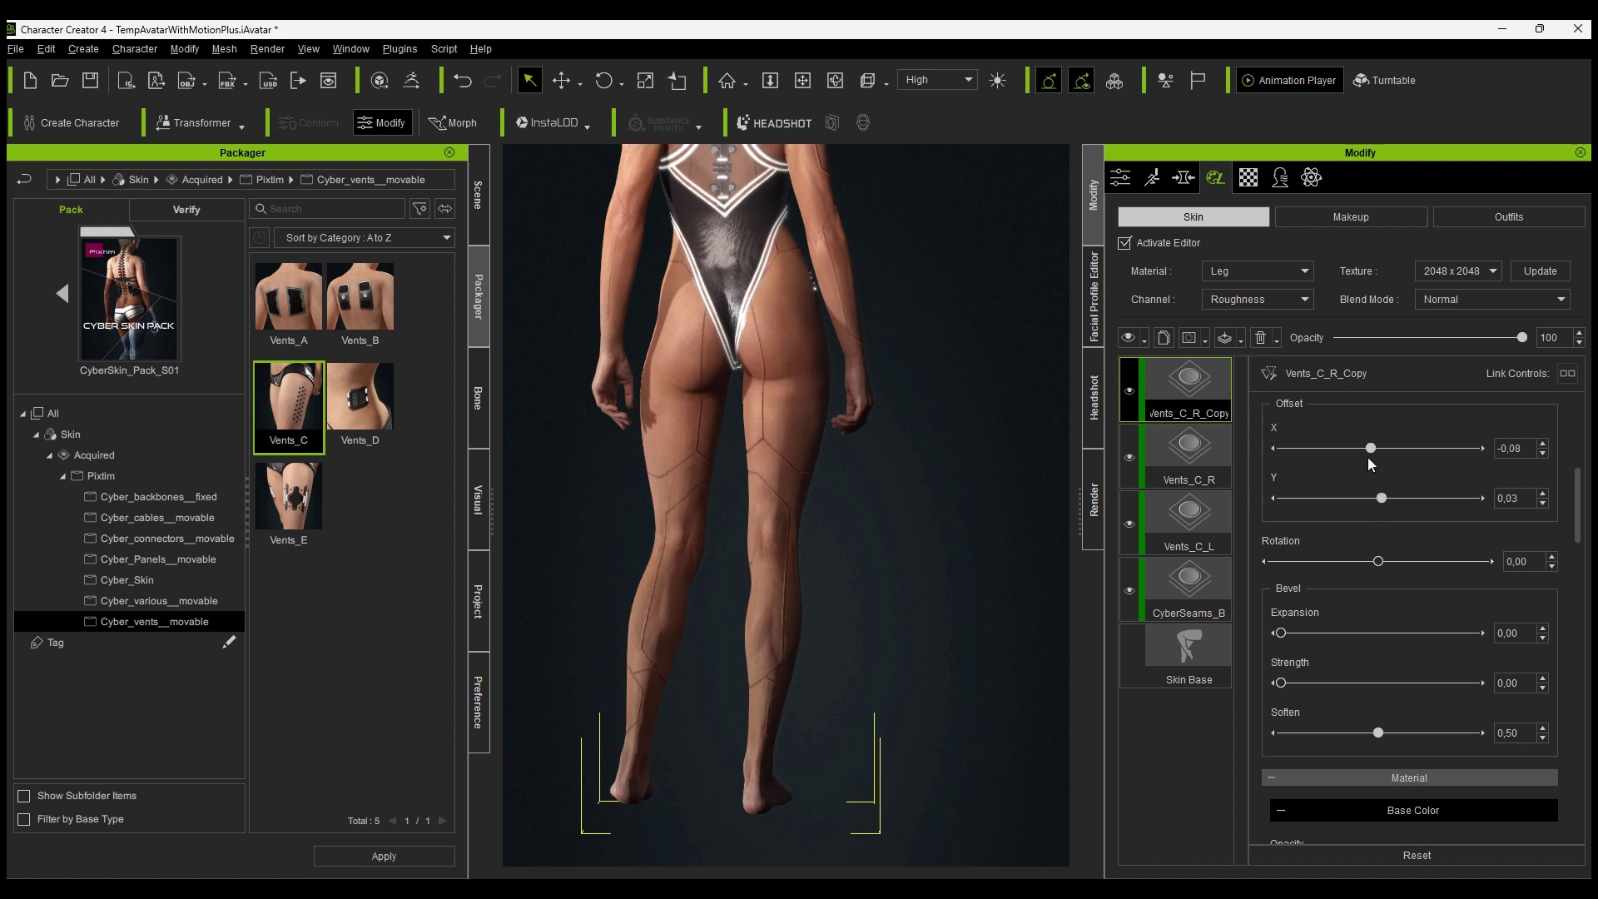
drag(1366, 457, 1348, 462)
scroll(849, 628, up, 5)
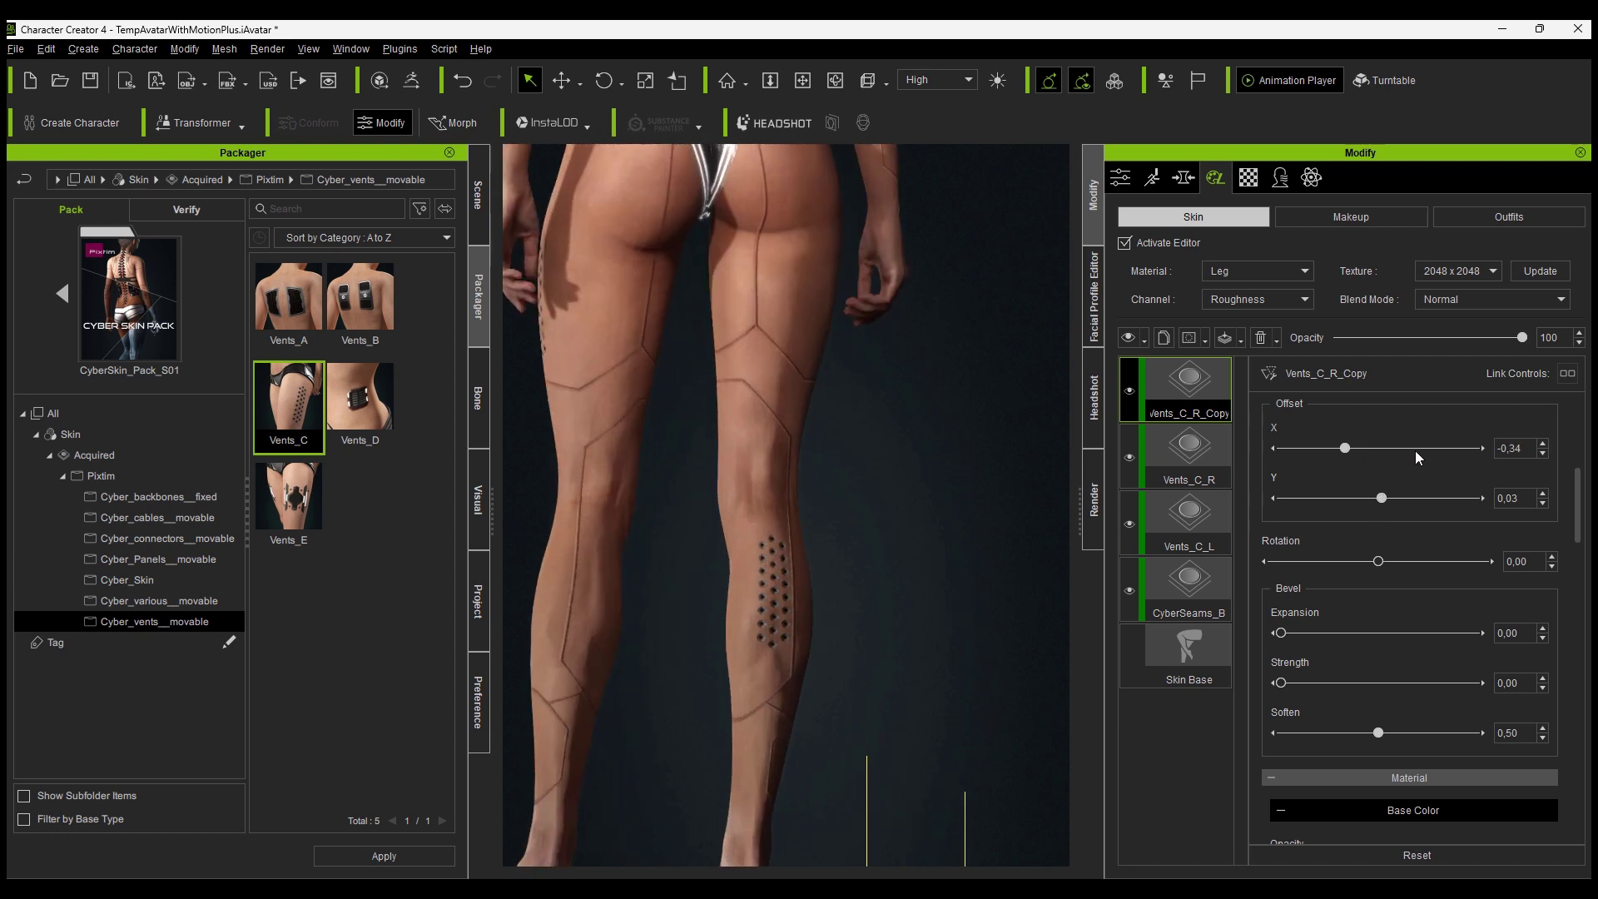
click(1542, 454)
scroll(916, 500, down, 5)
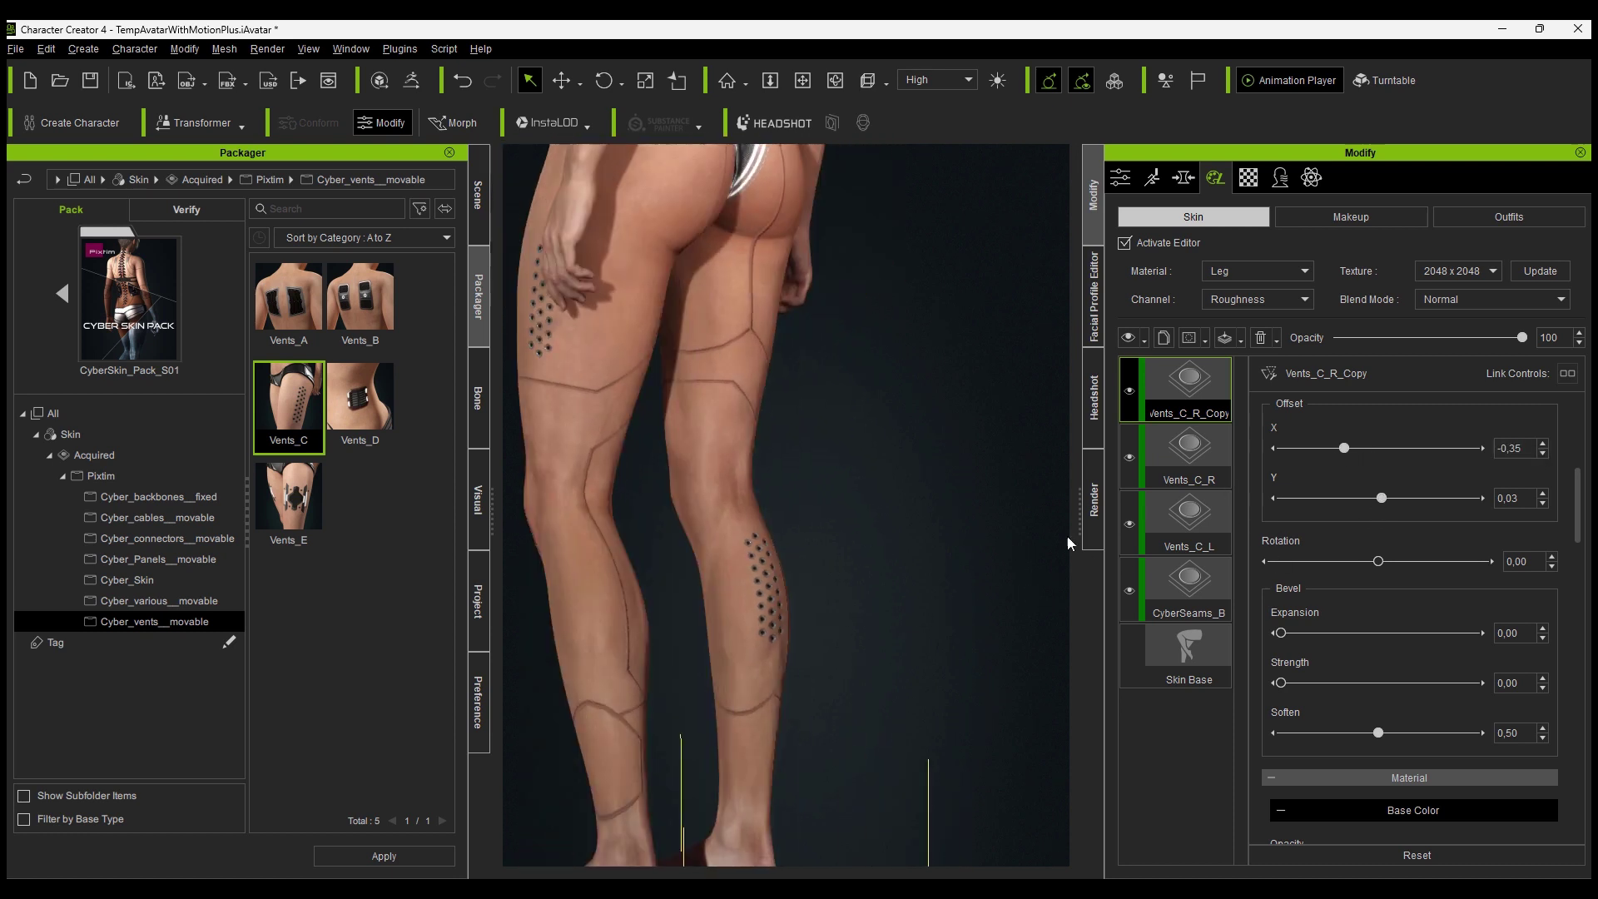
click(1545, 455)
click(1543, 444)
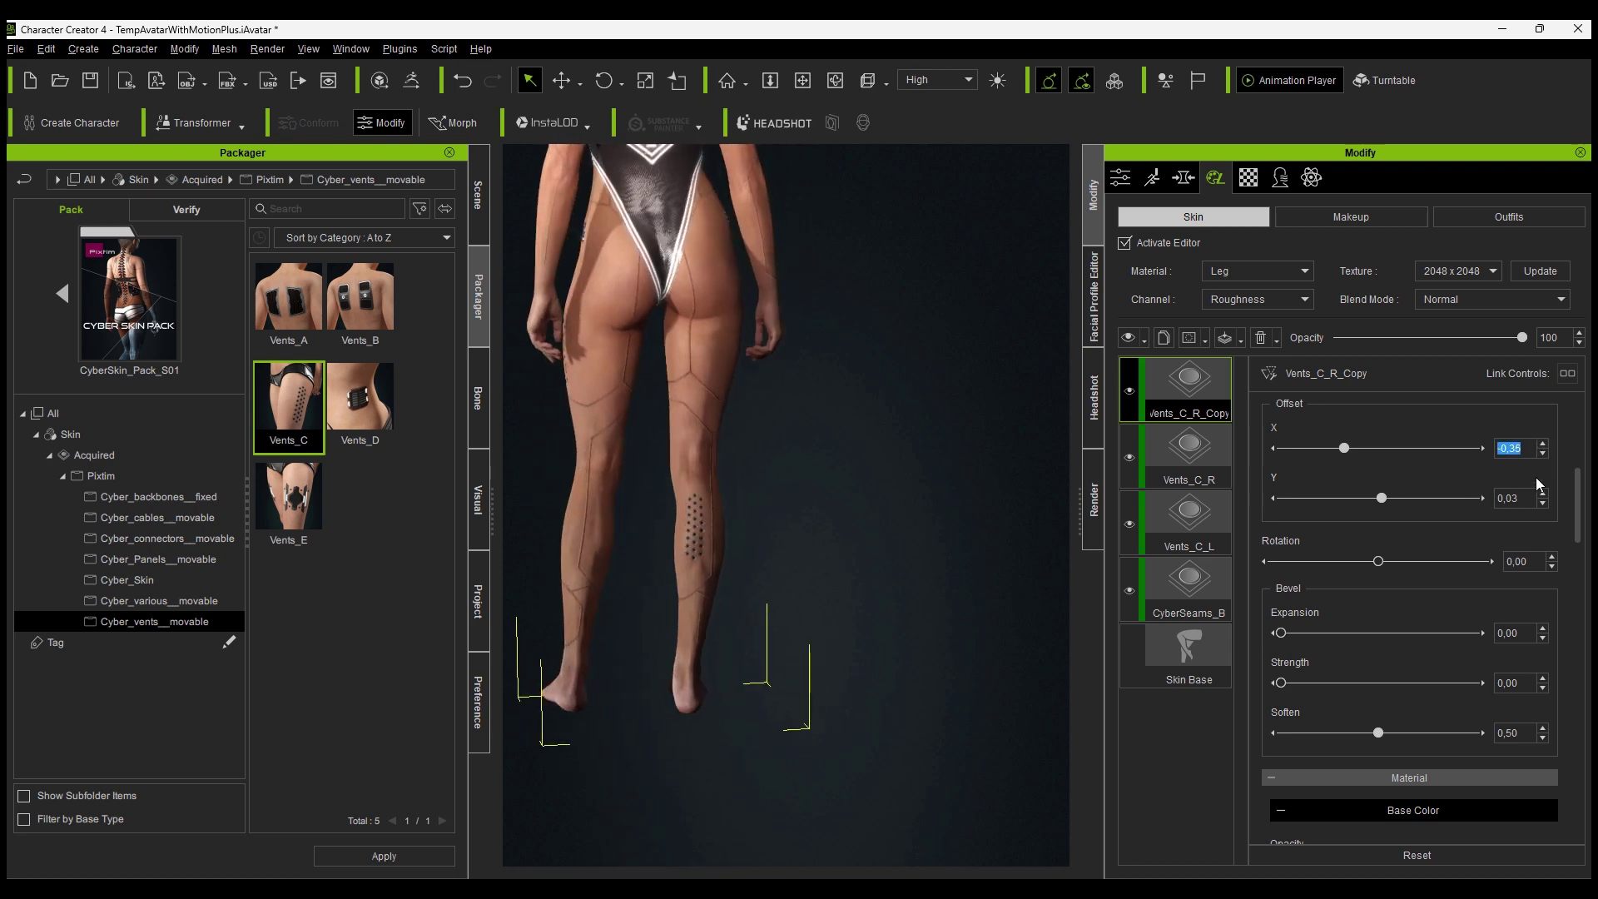
click(1543, 503)
click(1542, 503)
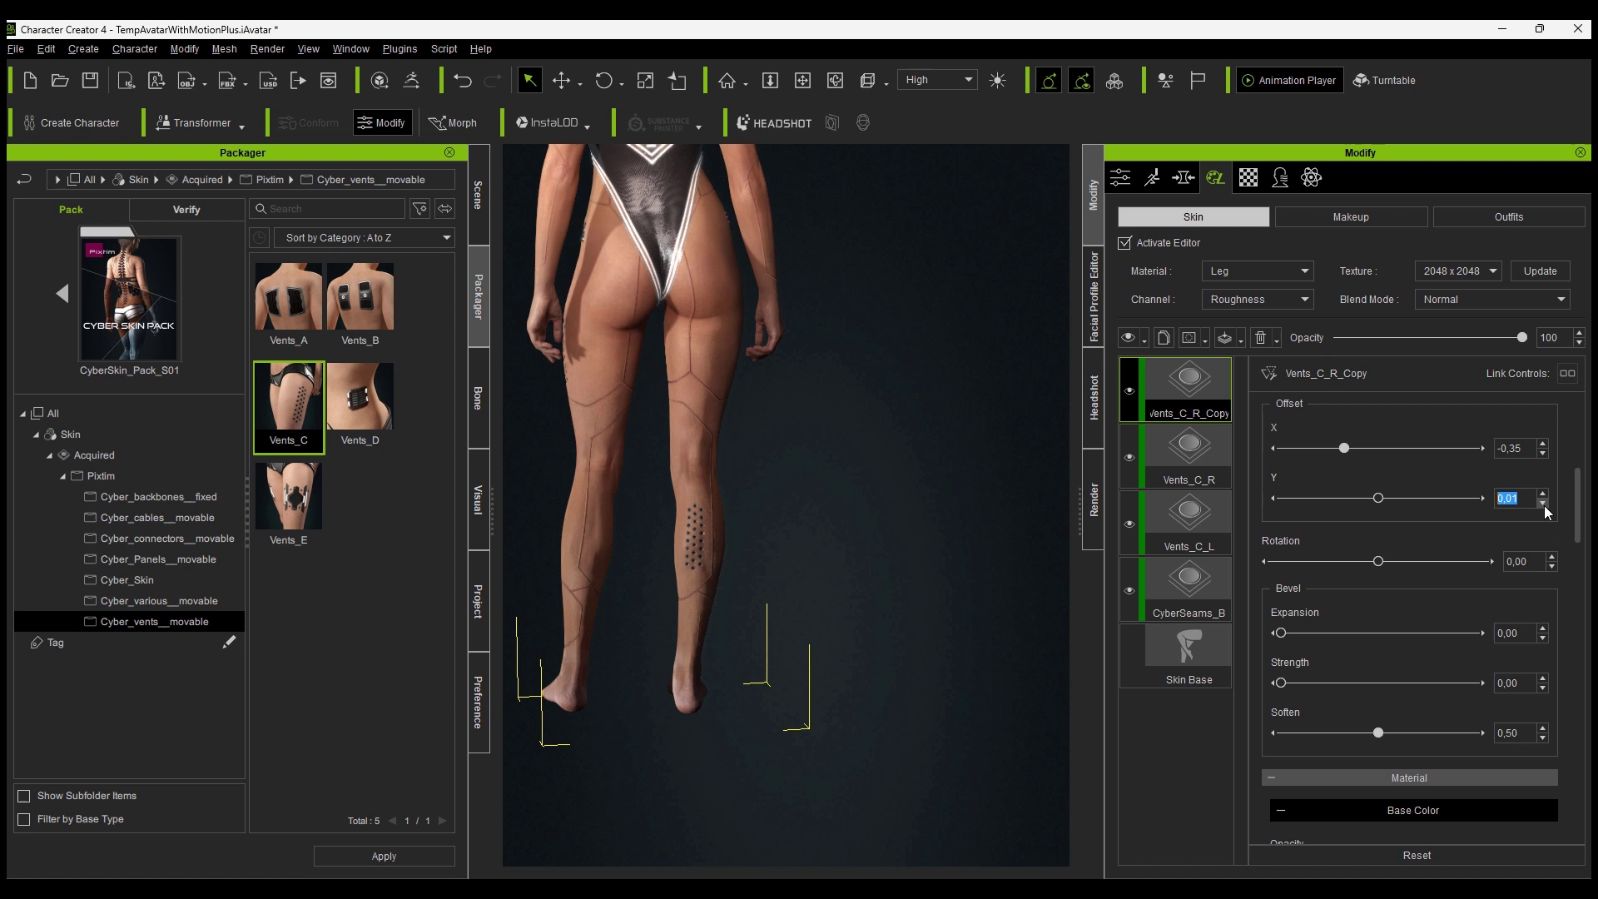
Duplicate the calf vents layer and mirror the copy to the left calf by setting its offset X to 0.35
right_click(1191, 391)
click(1249, 403)
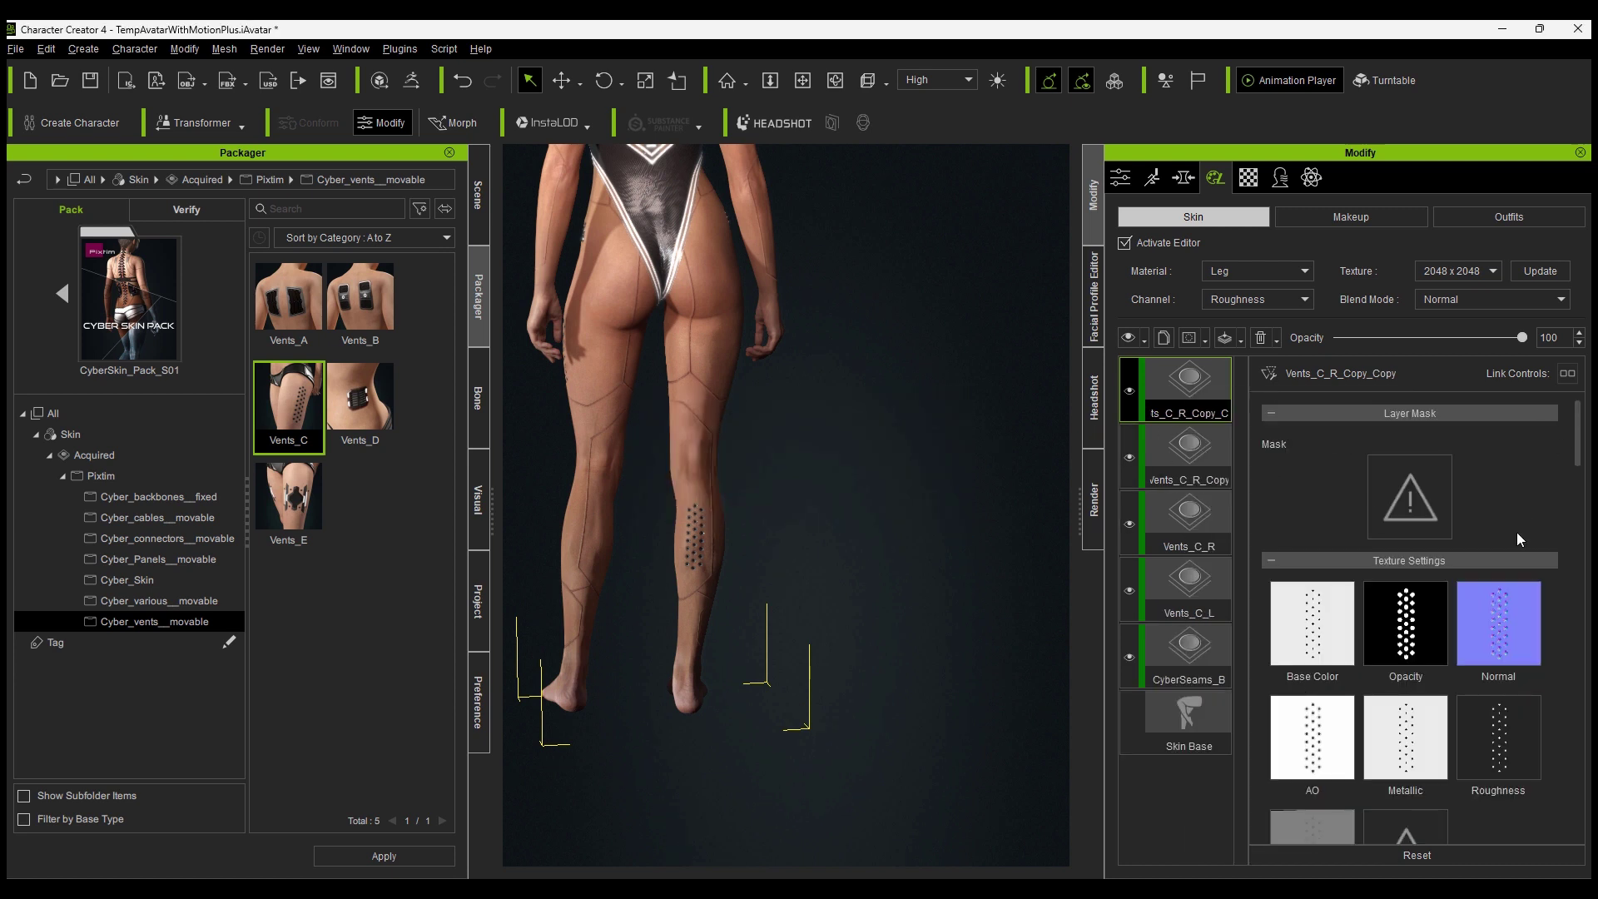
scroll(1517, 534, down, 6)
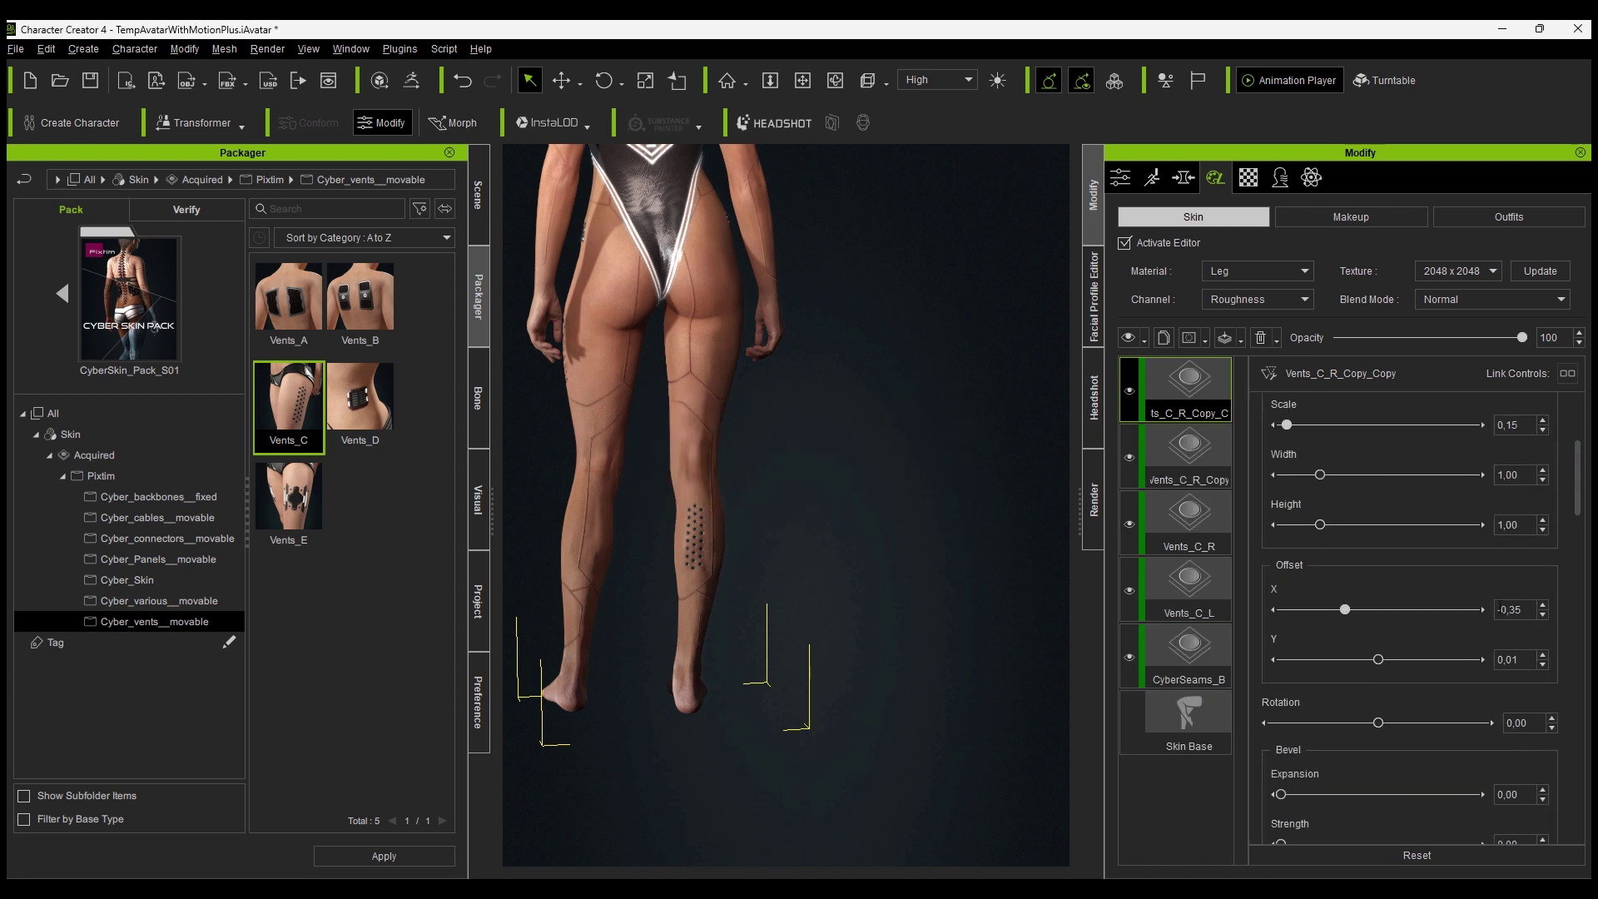
key(Delete)
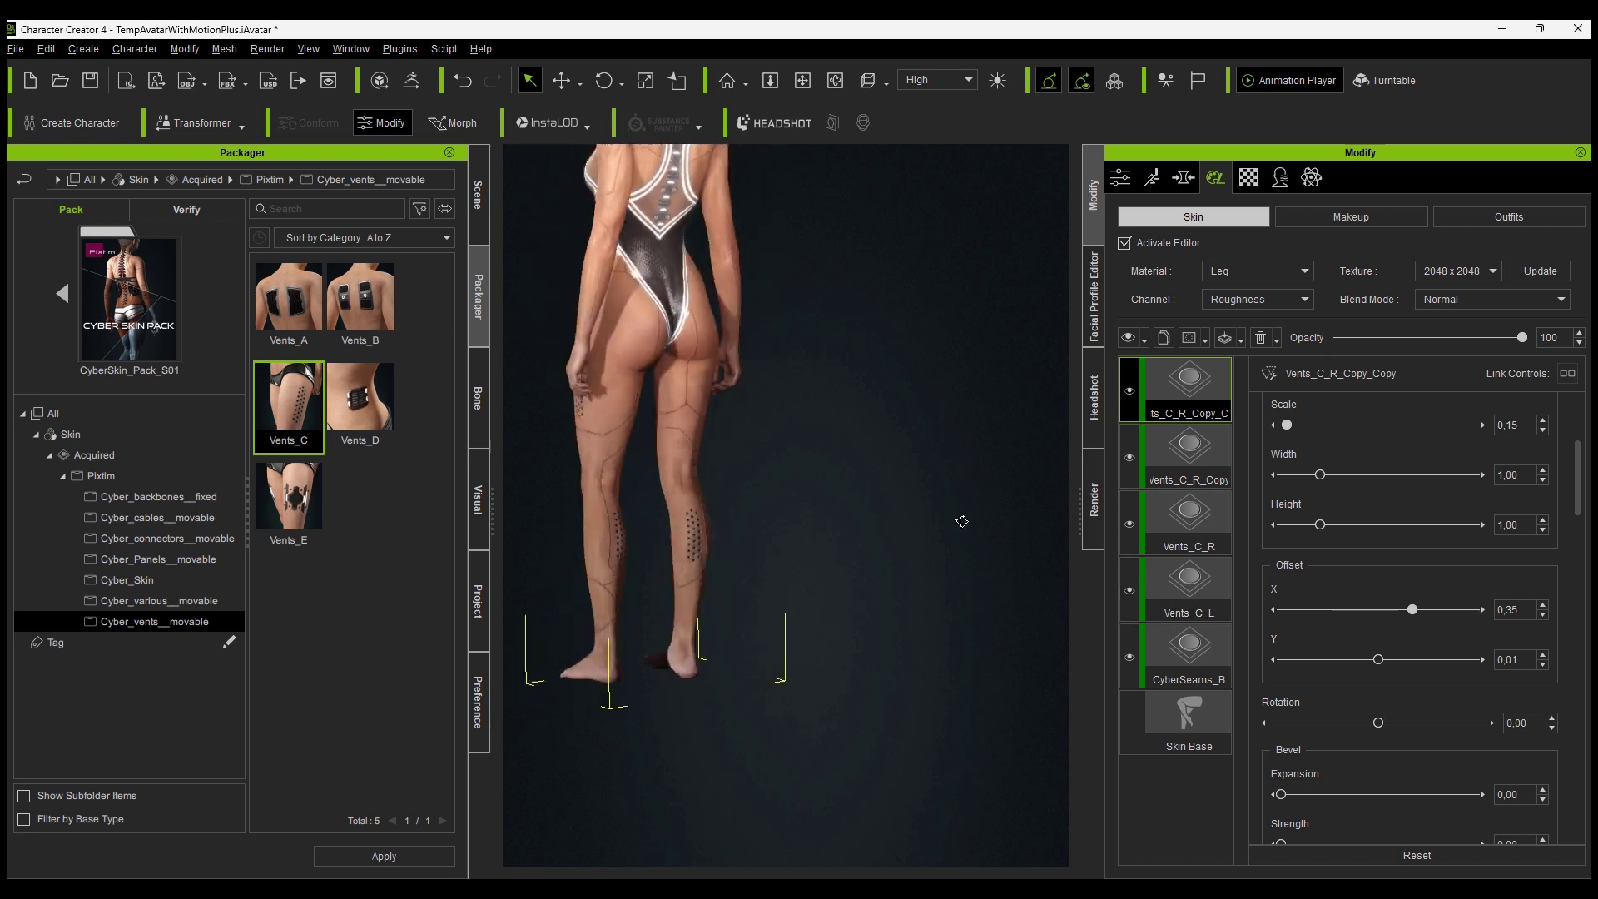
middle_drag(884, 345, 918, 486)
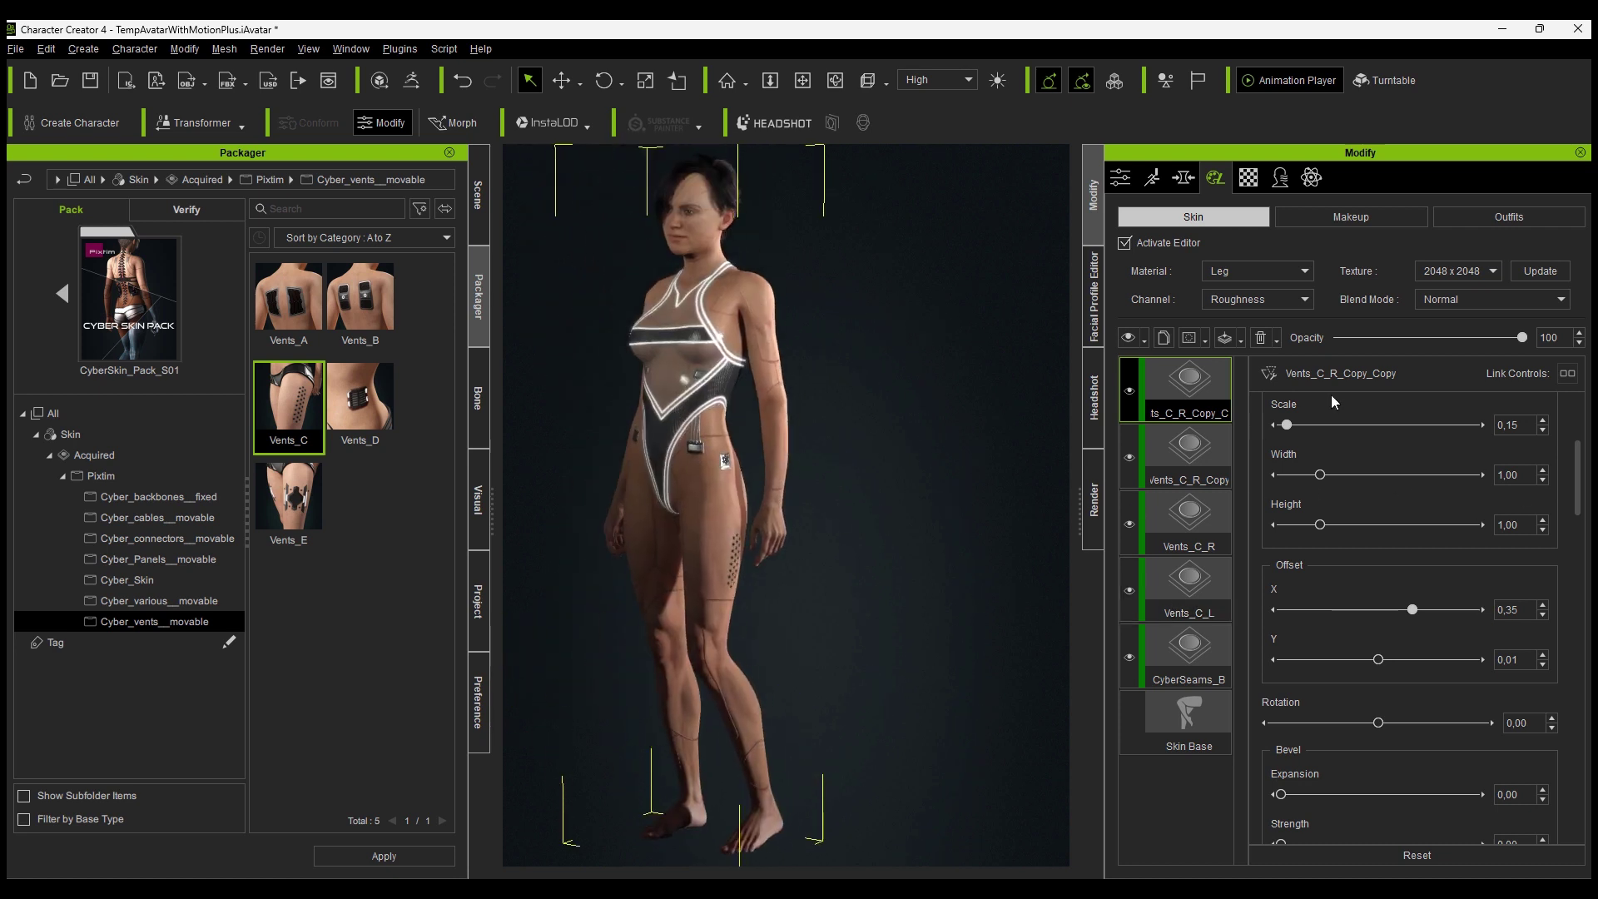
Duplicate the left calf's vents layer and move the new copy to the Arm material
right_click(1175, 381)
click(1226, 395)
click(854, 476)
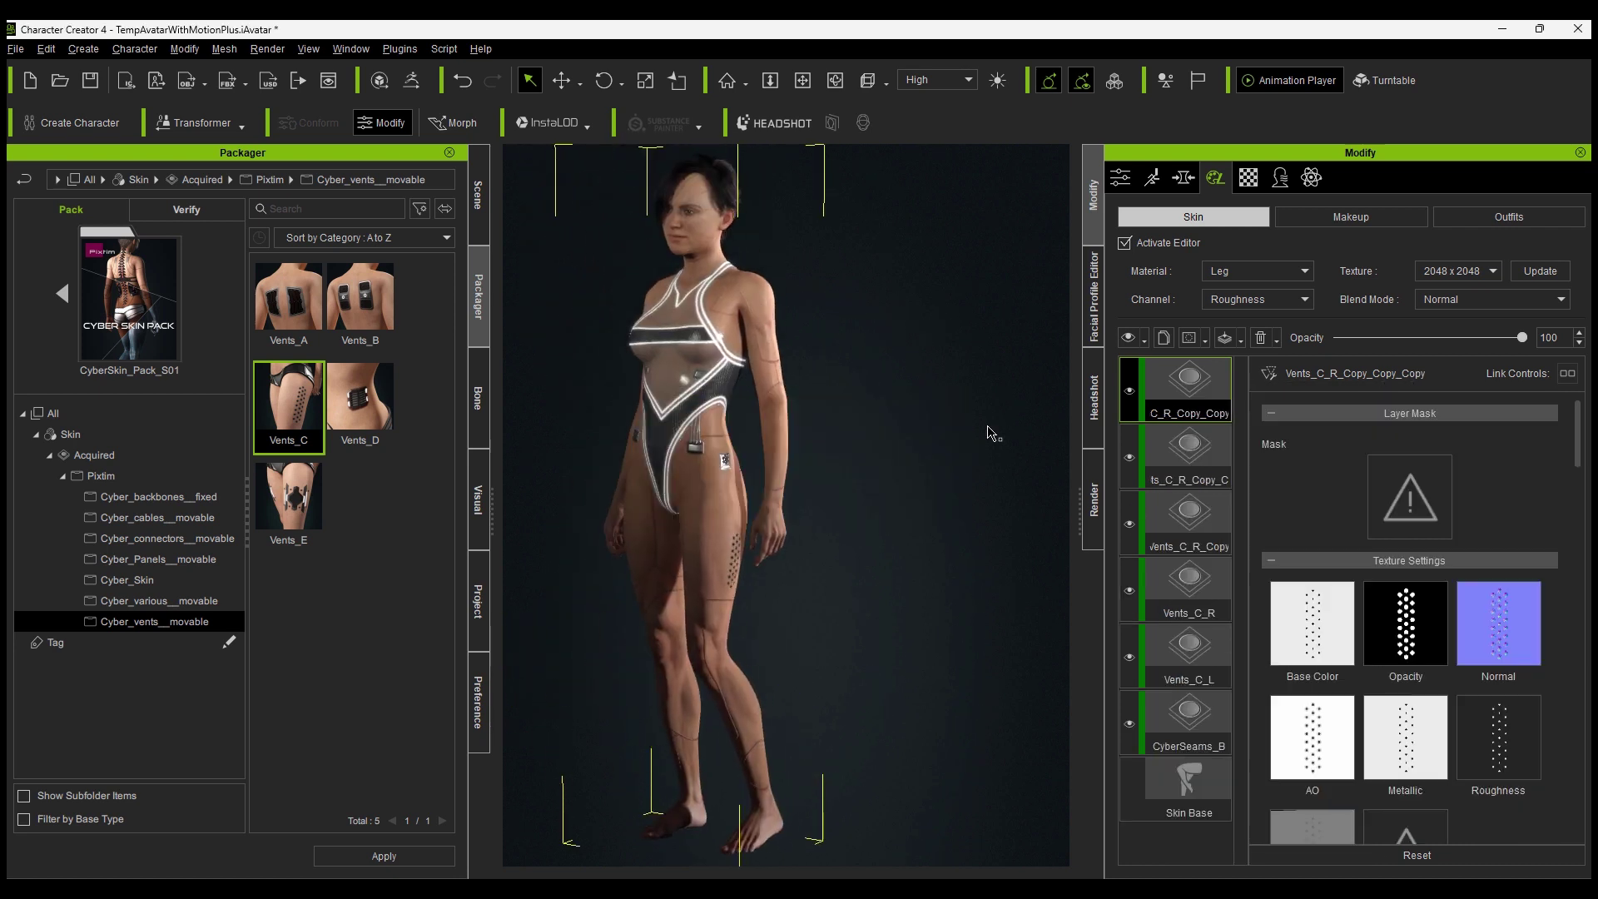
right_click(1177, 386)
mouse_move(1238, 509)
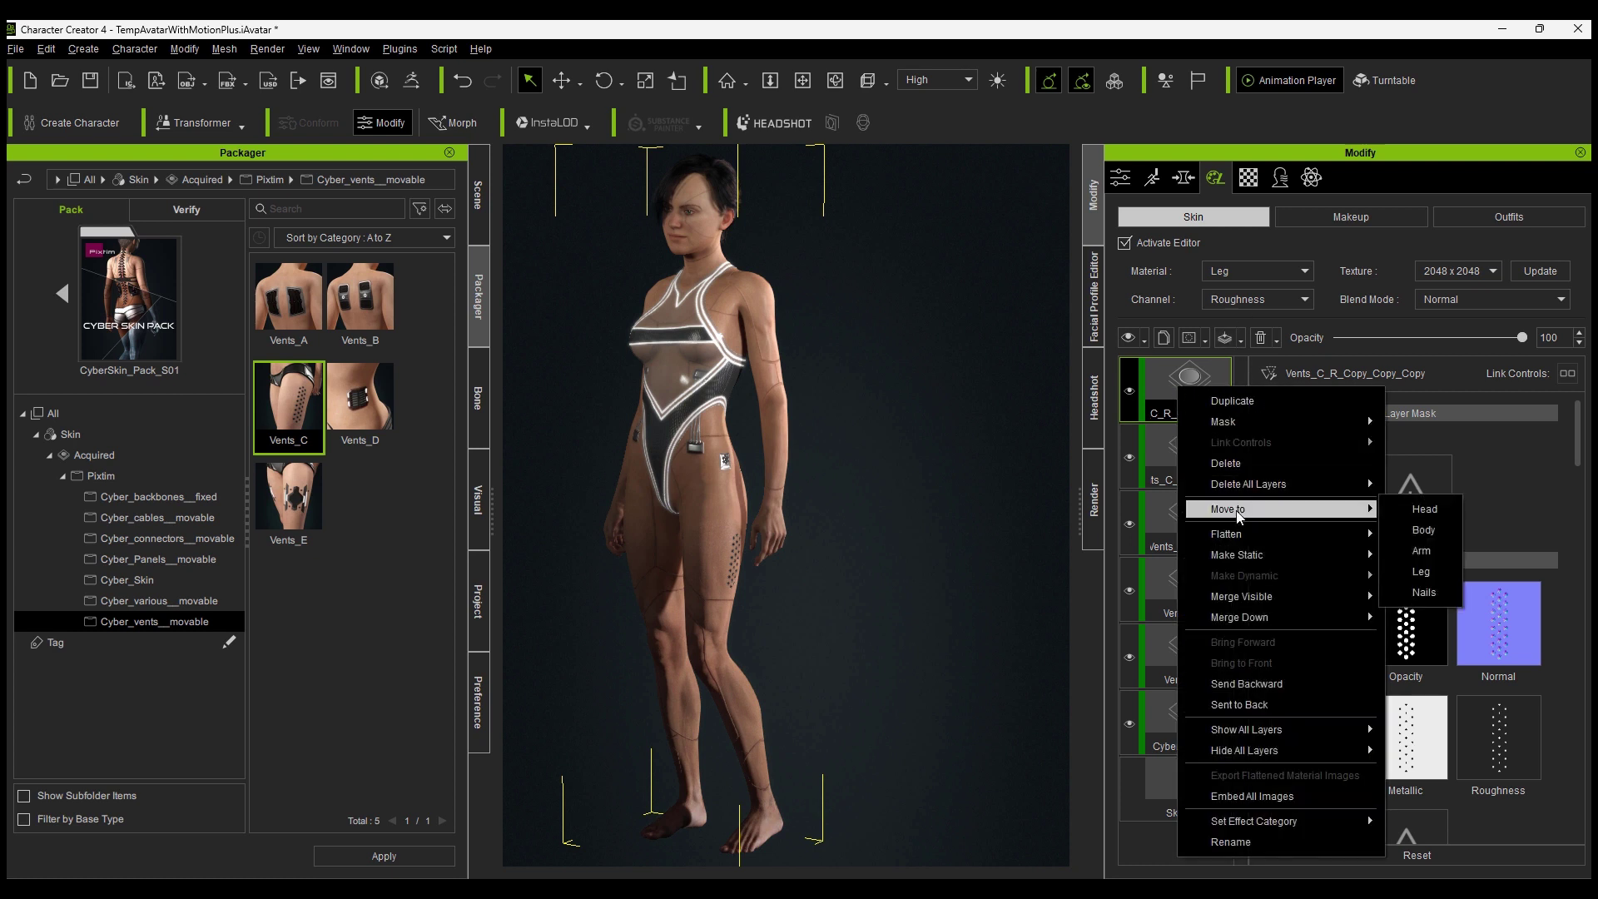
click(1425, 553)
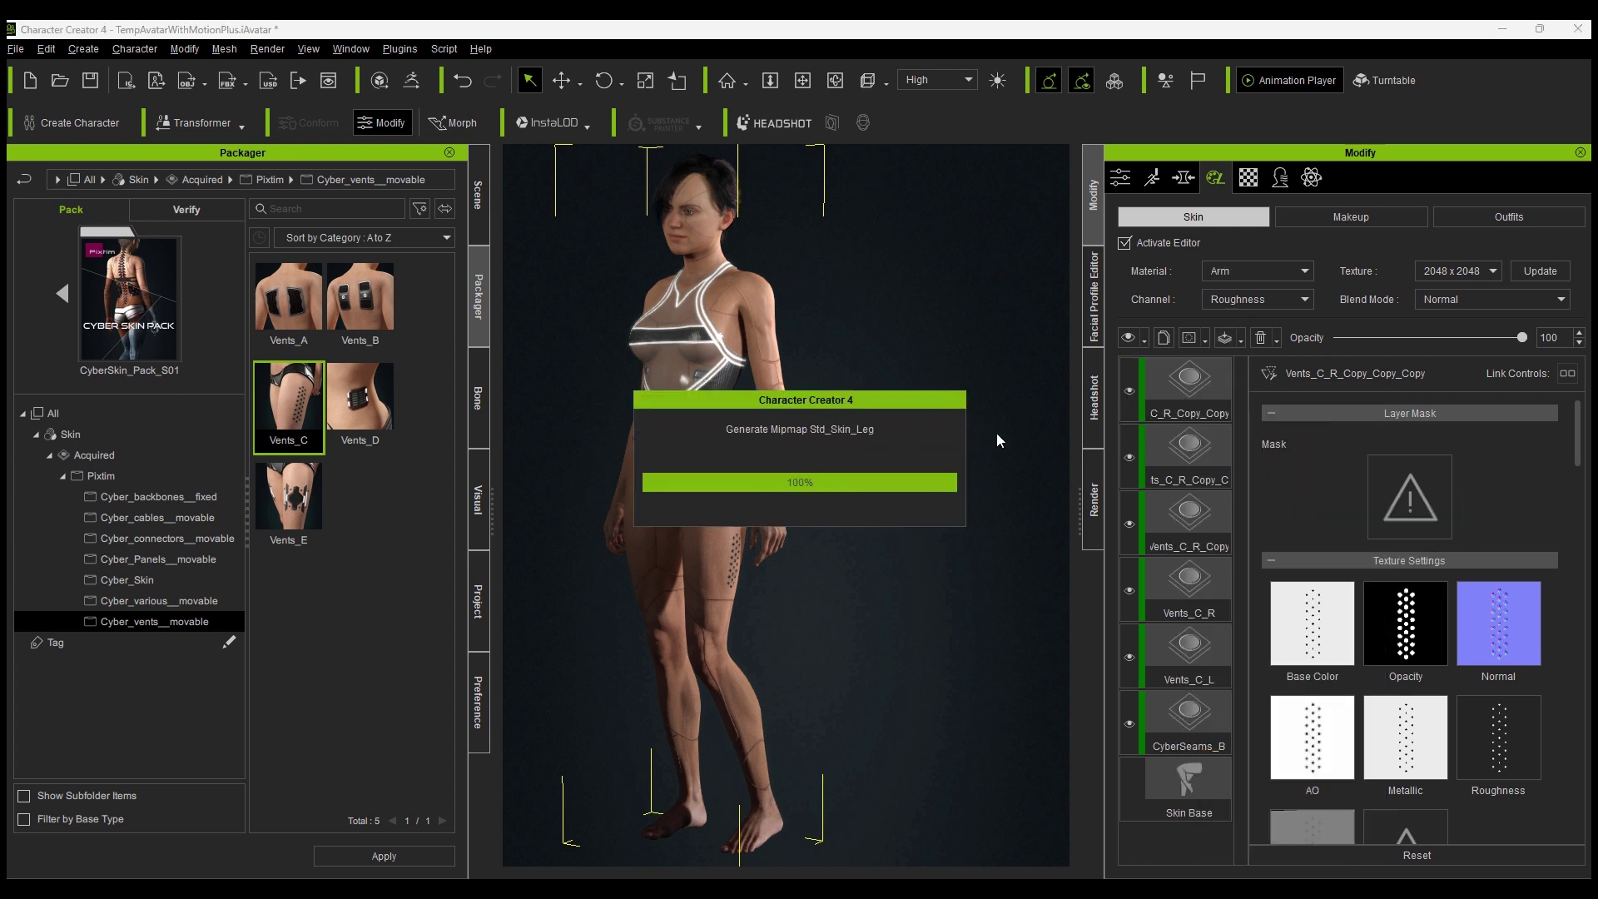
Move the arm's vents layer up to the left upper arm with offset X 0.28 and Y 0.31
right_drag(900, 426, 754, 525)
scroll(597, 412, up, 1)
middle_drag(597, 411, 786, 457)
scroll(785, 456, up, 3)
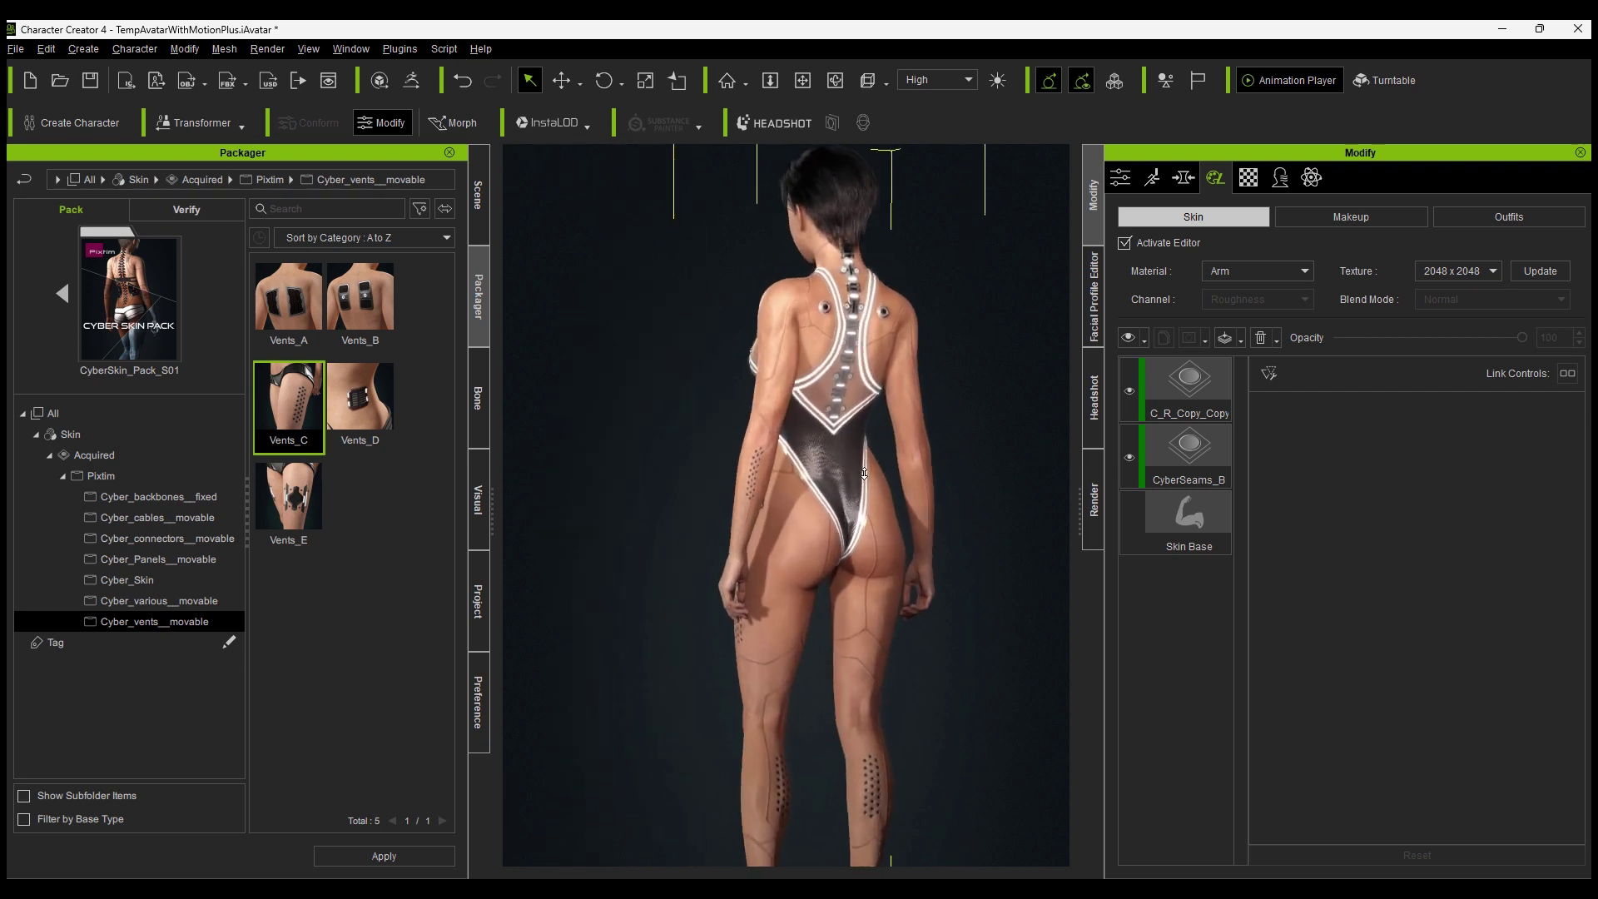
click(1178, 482)
click(1133, 386)
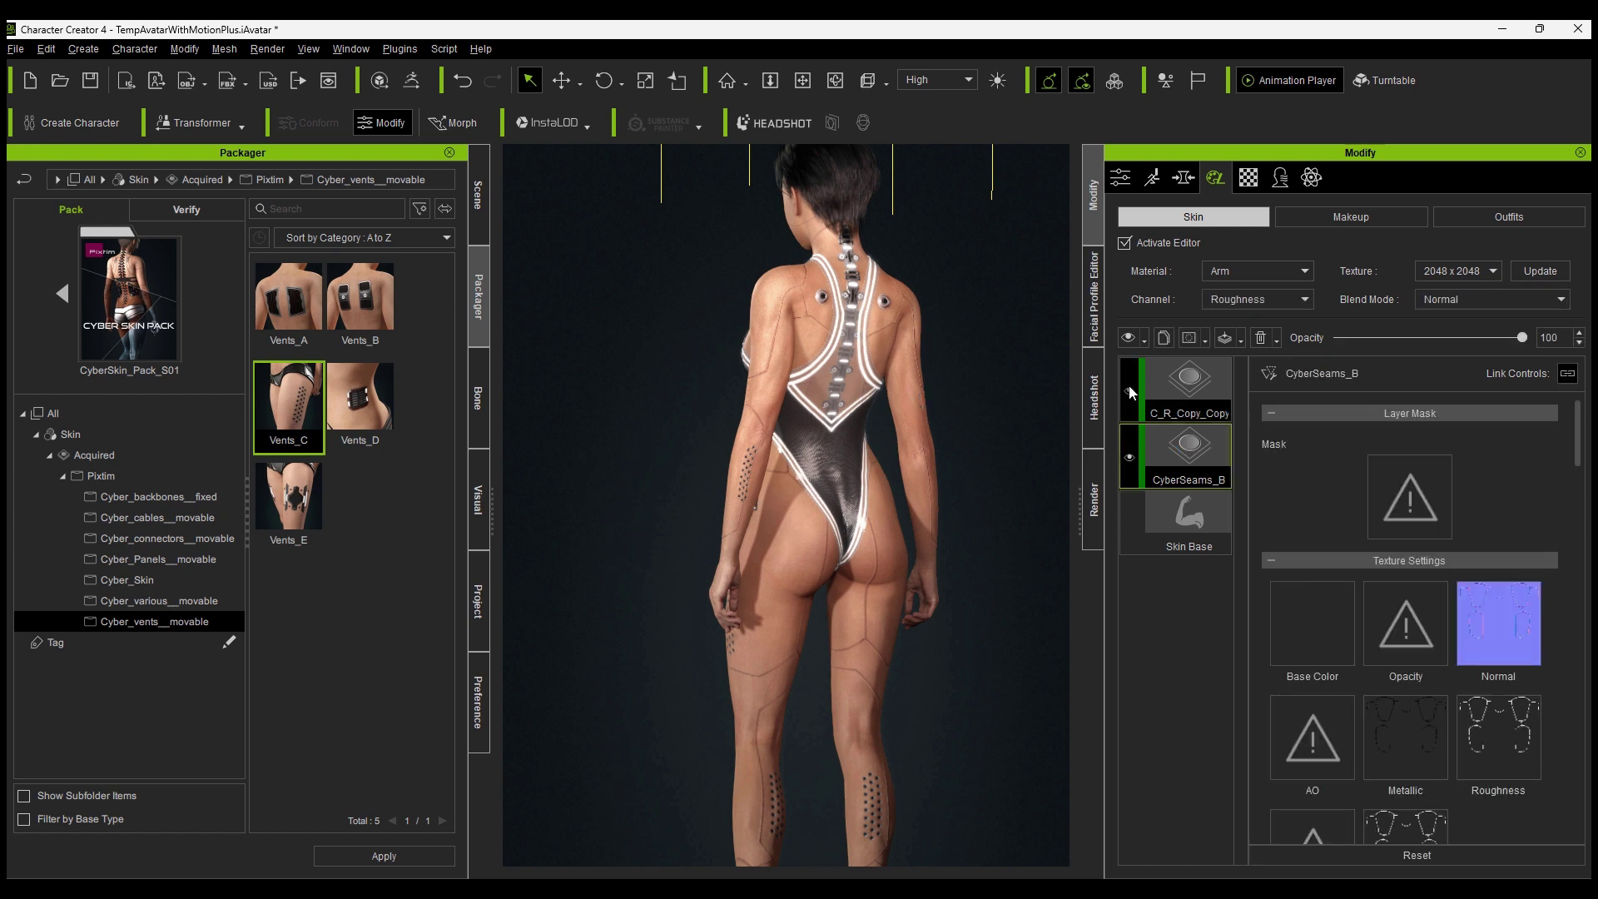
right_drag(782, 466, 781, 283)
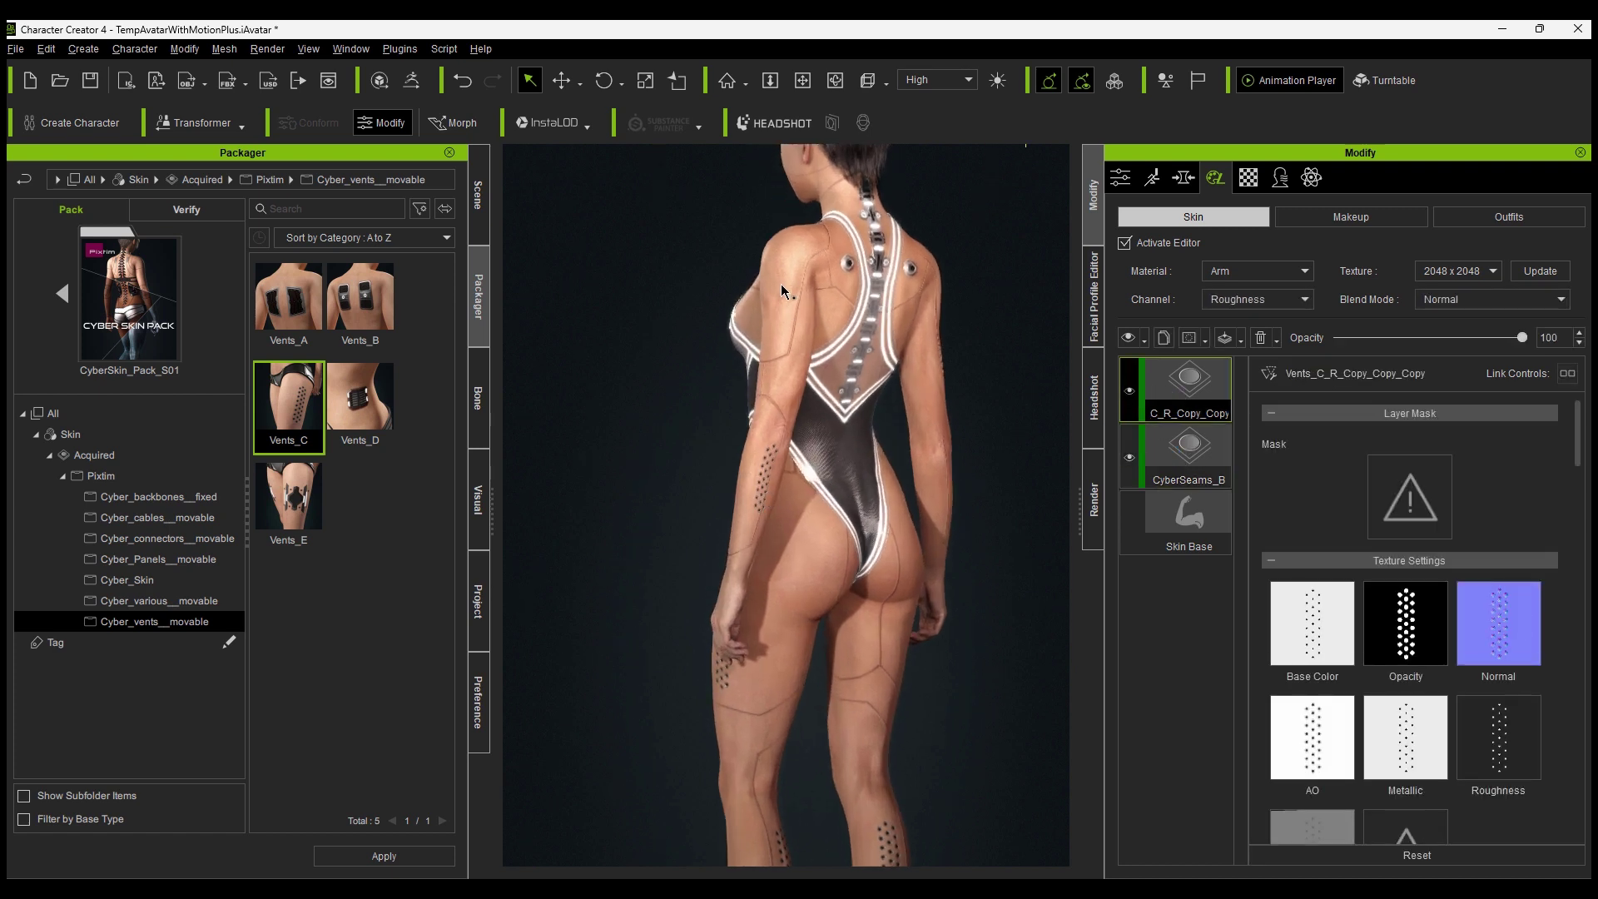
scroll(1351, 566, down, 5)
scroll(1390, 582, down, 2)
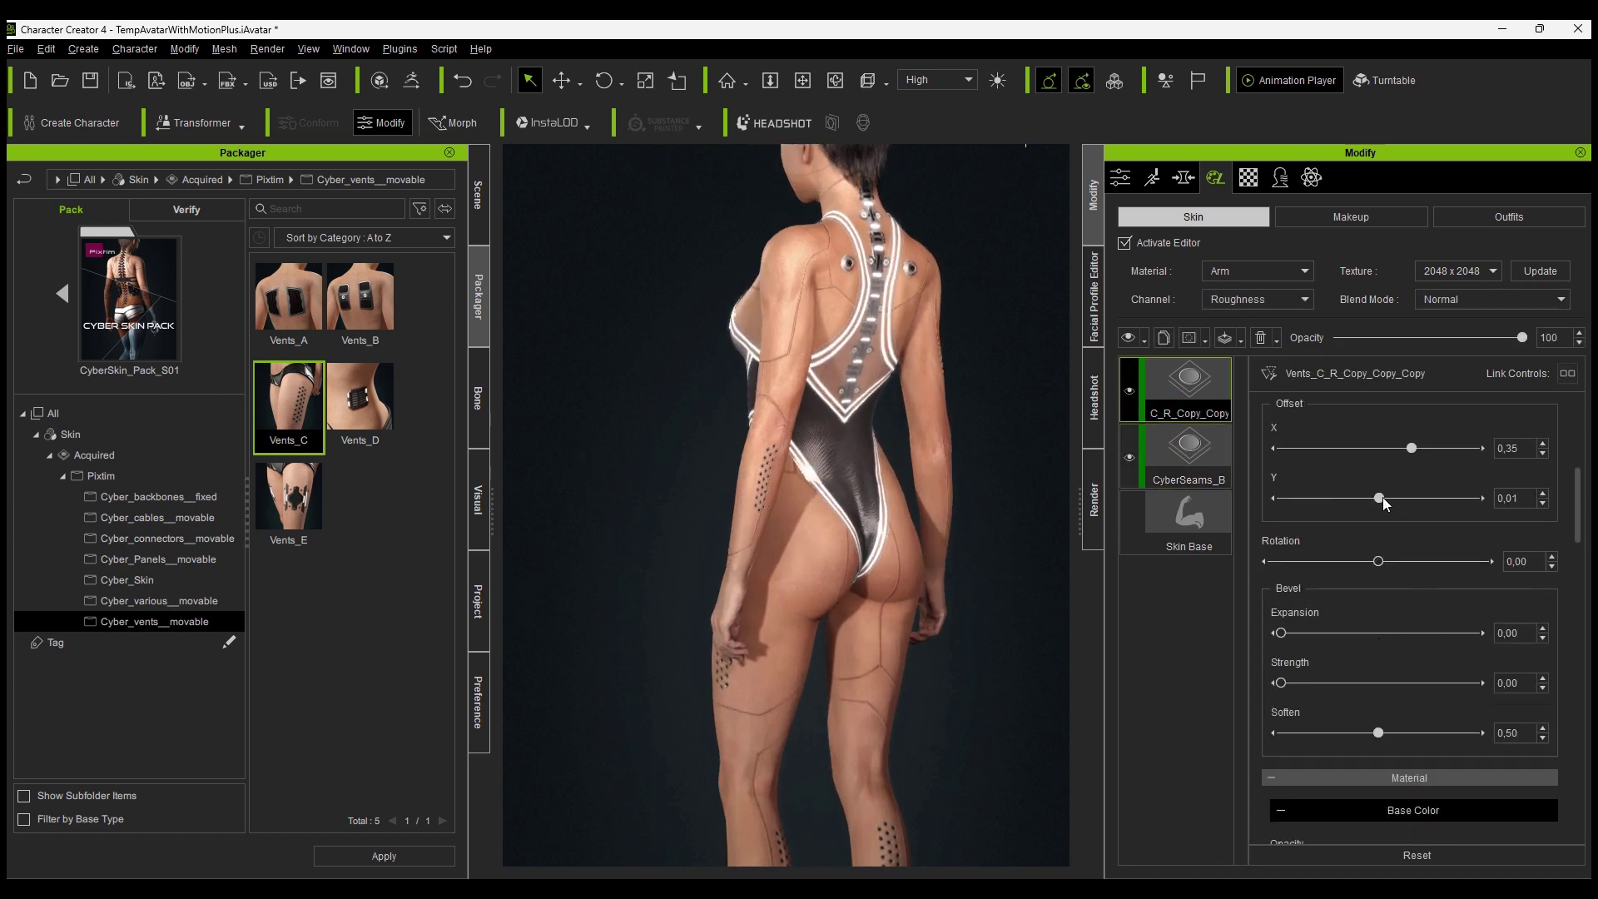
drag(1380, 498, 1405, 448)
right_drag(624, 489, 874, 493)
scroll(902, 349, up, 3)
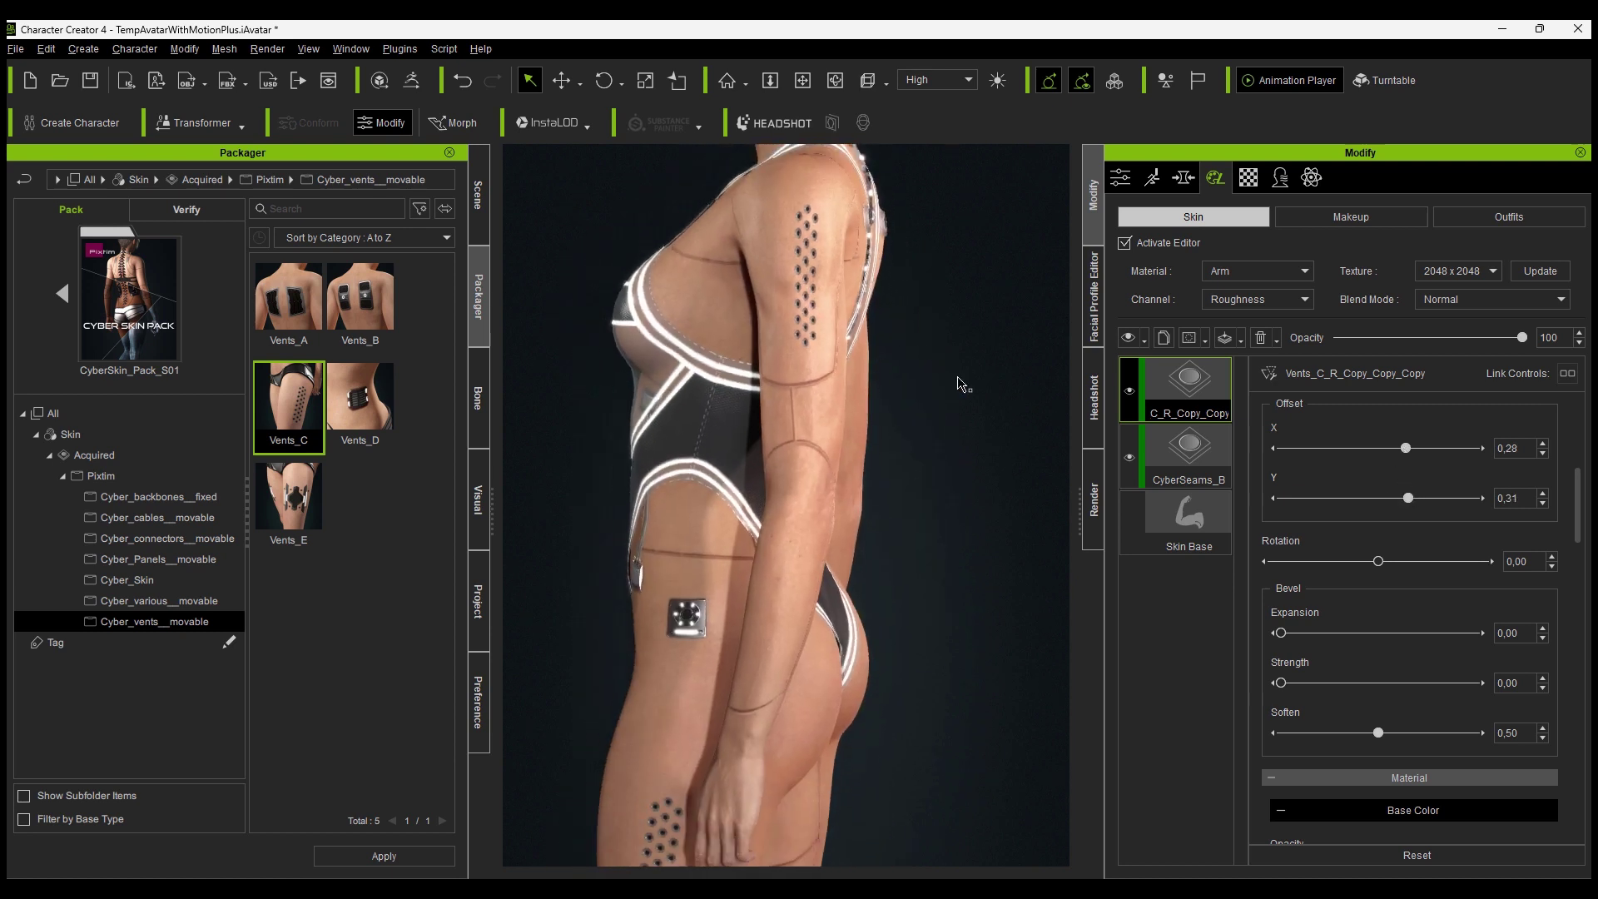
Fine-tune the upper-arm vents by setting their offset X to 0.26
click(1543, 454)
click(1542, 454)
right_drag(848, 482, 929, 480)
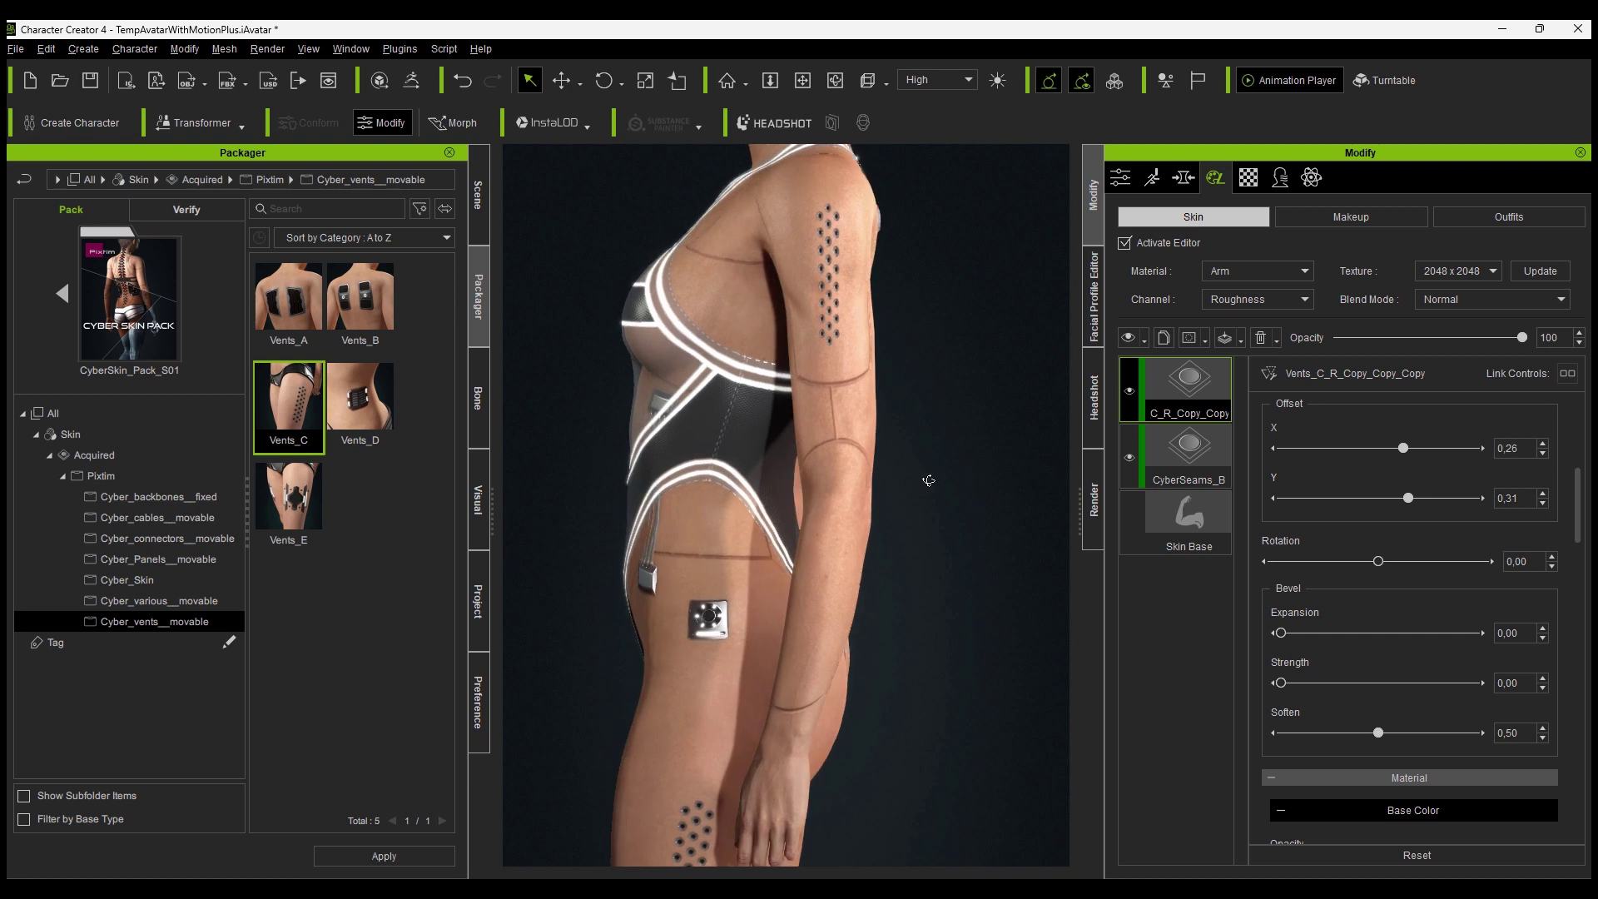
Set the left upper-arm vents to rotation -0.01 and offset X 0.25, and reshape them to width 1.39 and height 0.80
click(1552, 566)
click(1543, 453)
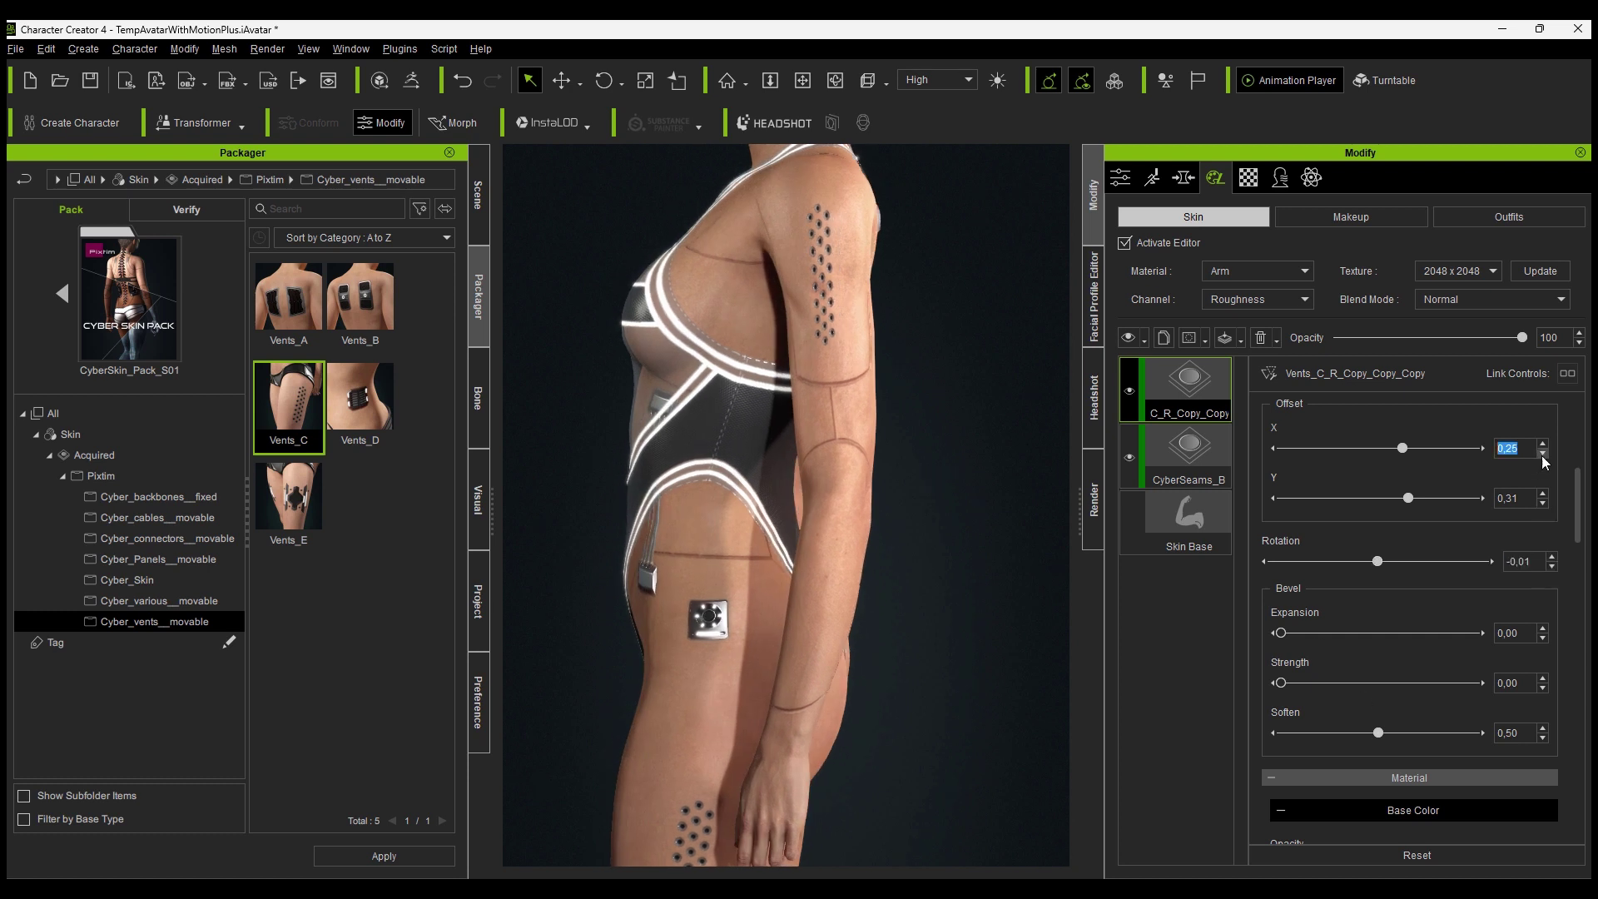
scroll(1415, 582, up, 2)
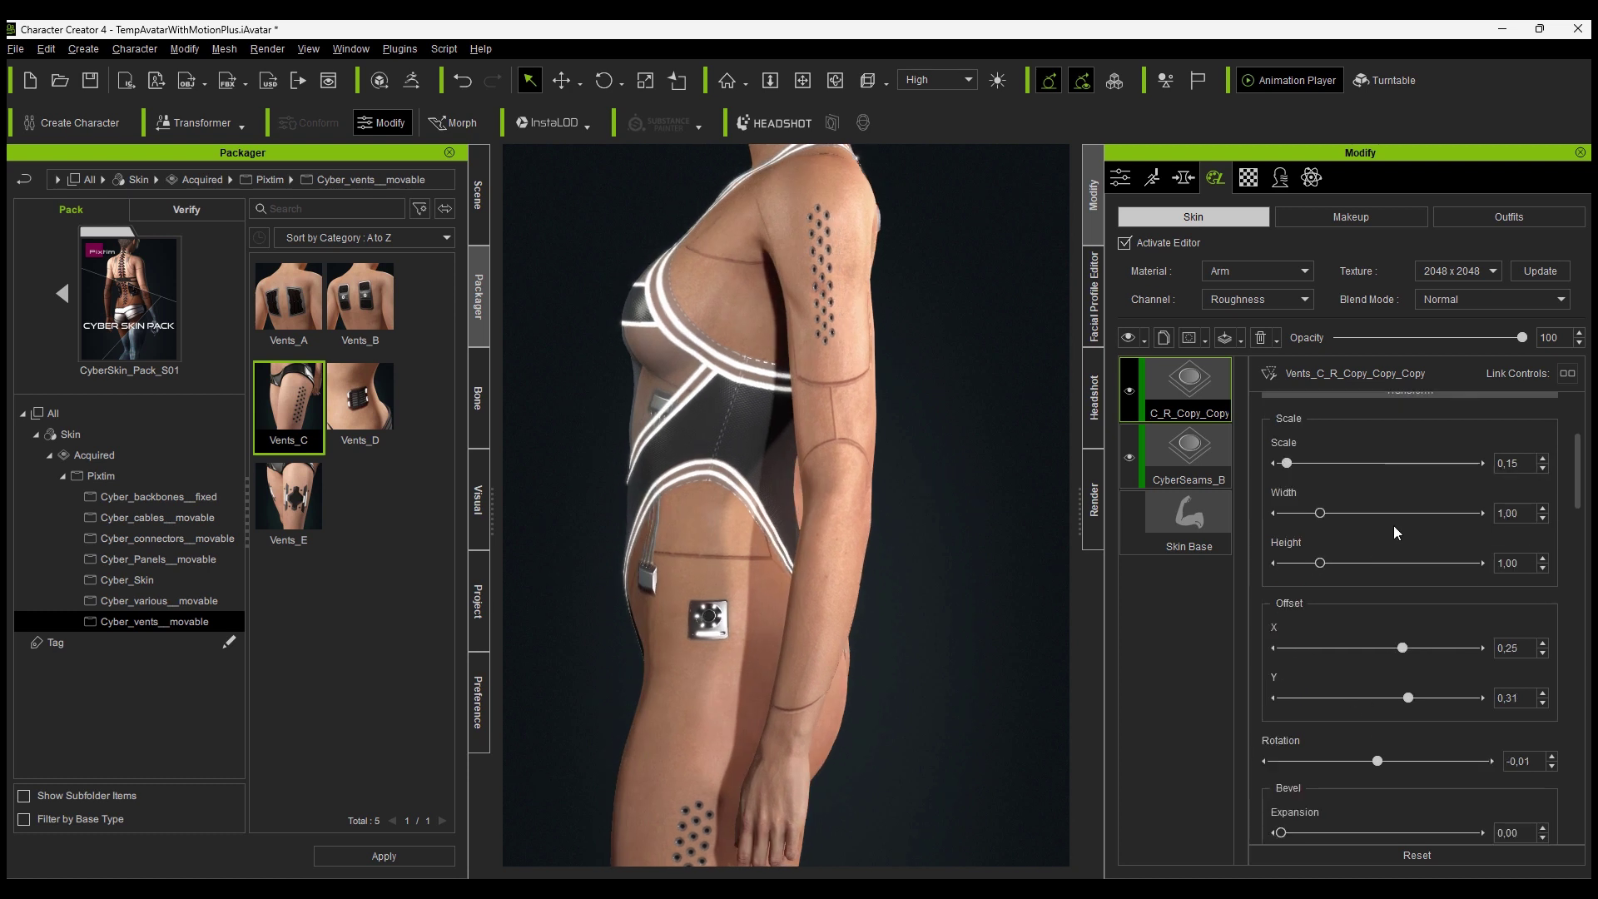
drag(1322, 564, 1335, 513)
click(1322, 513)
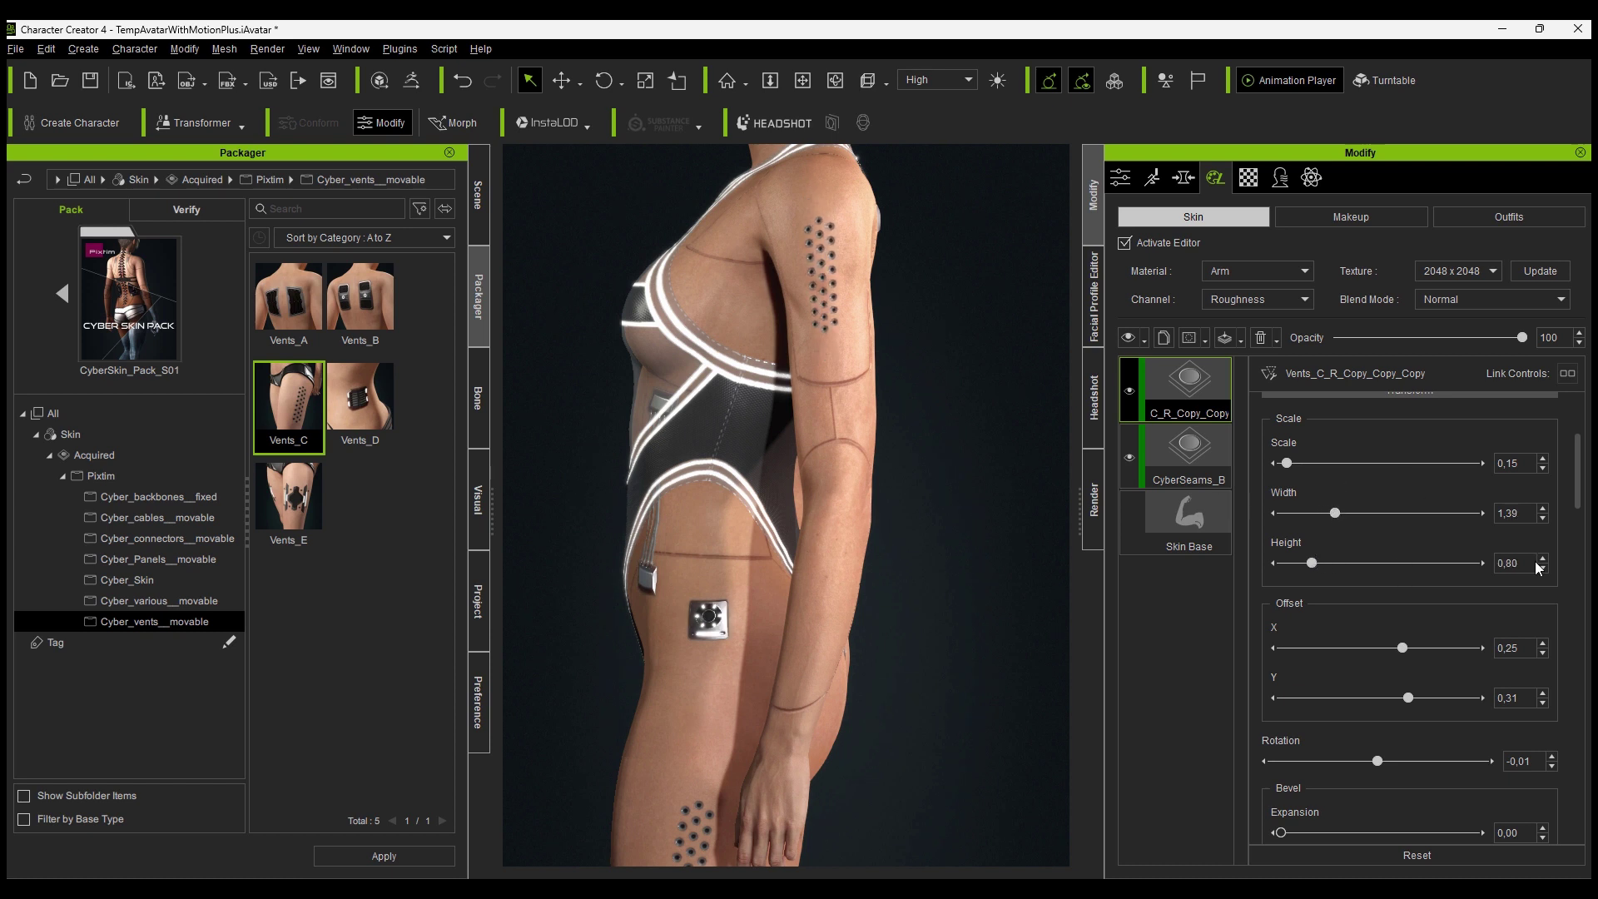
Reposition the left upper-arm vents at offset X 0.26 and Y 0.29
click(1544, 642)
right_drag(774, 437, 1041, 487)
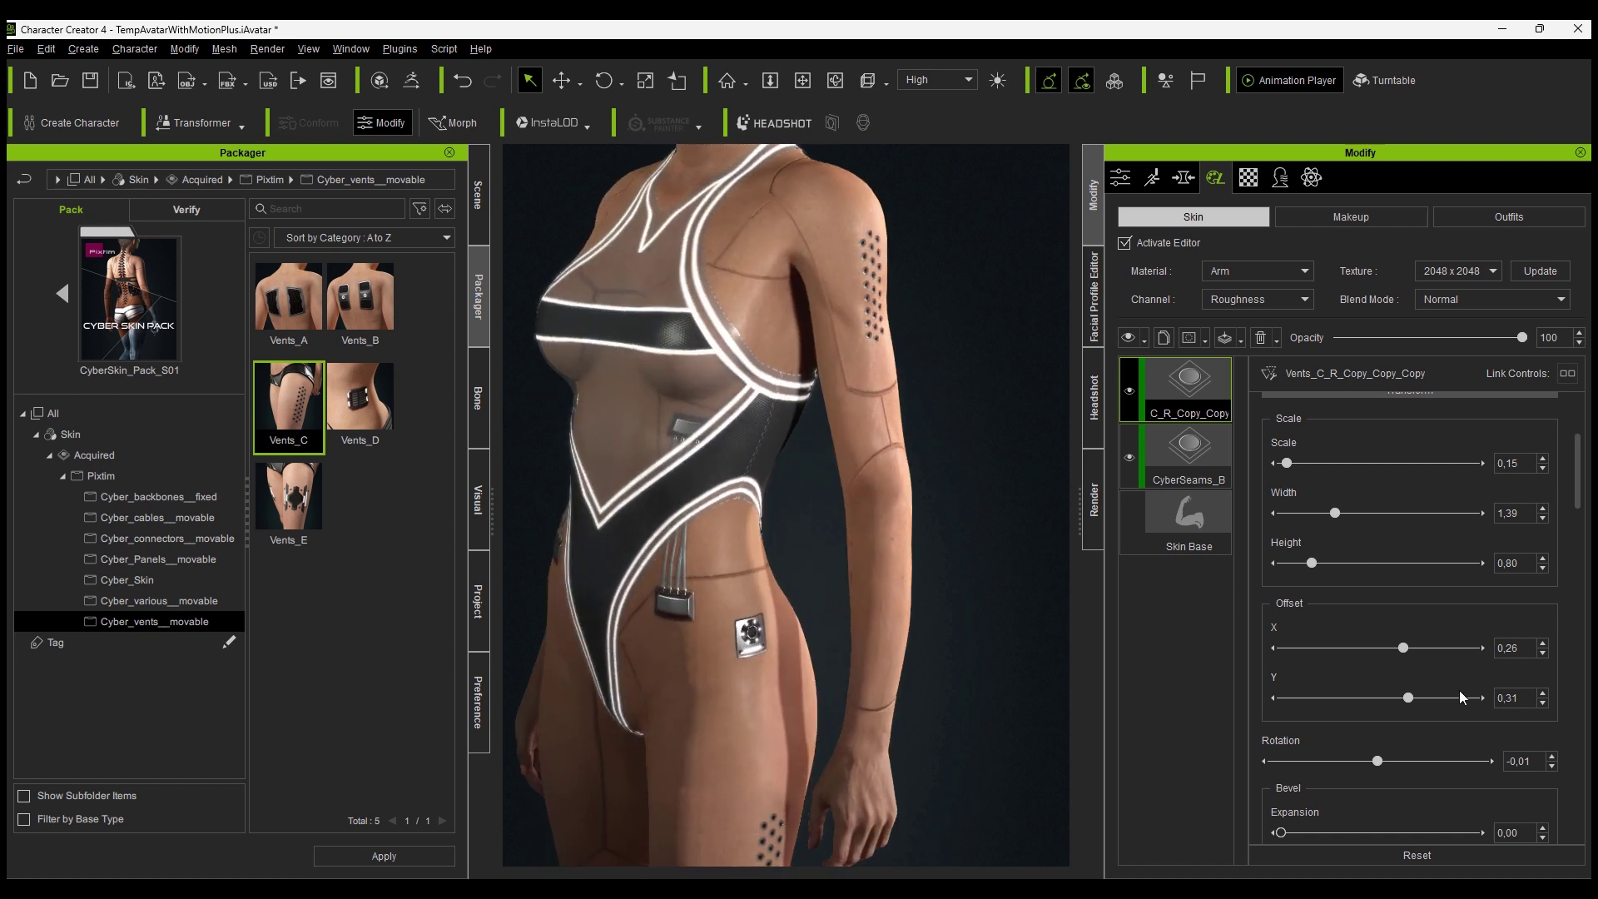
click(1545, 704)
click(1545, 704)
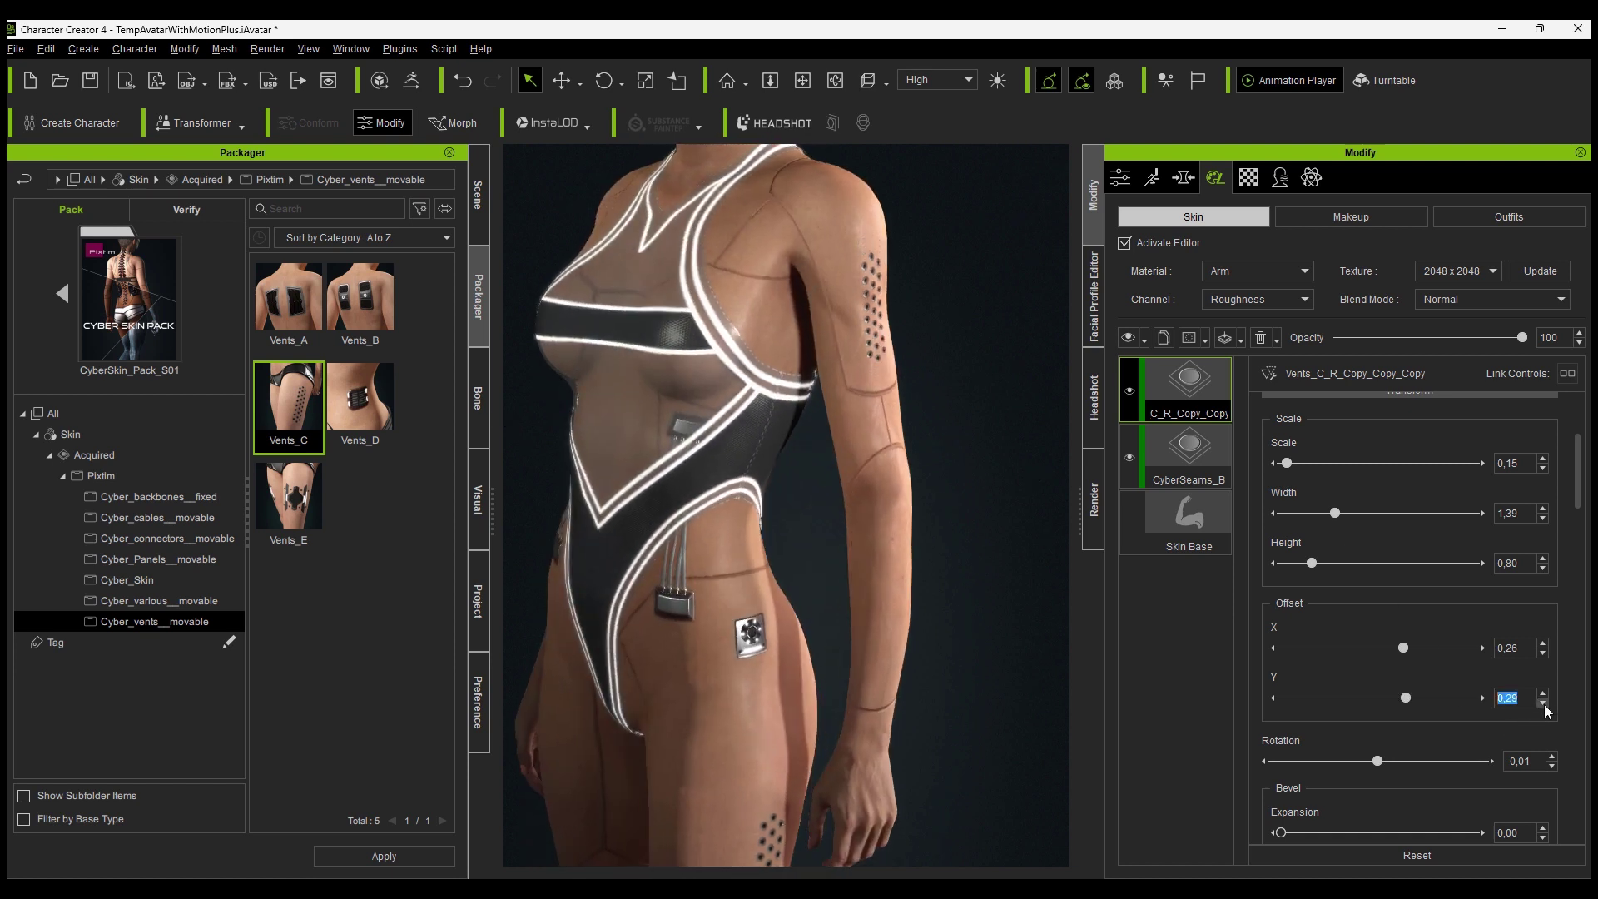
Duplicate the left upper-arm vents layer and mirror the copy to the right arm with offset X -0.26 and rotation 0.01
right_click(1184, 384)
click(1232, 396)
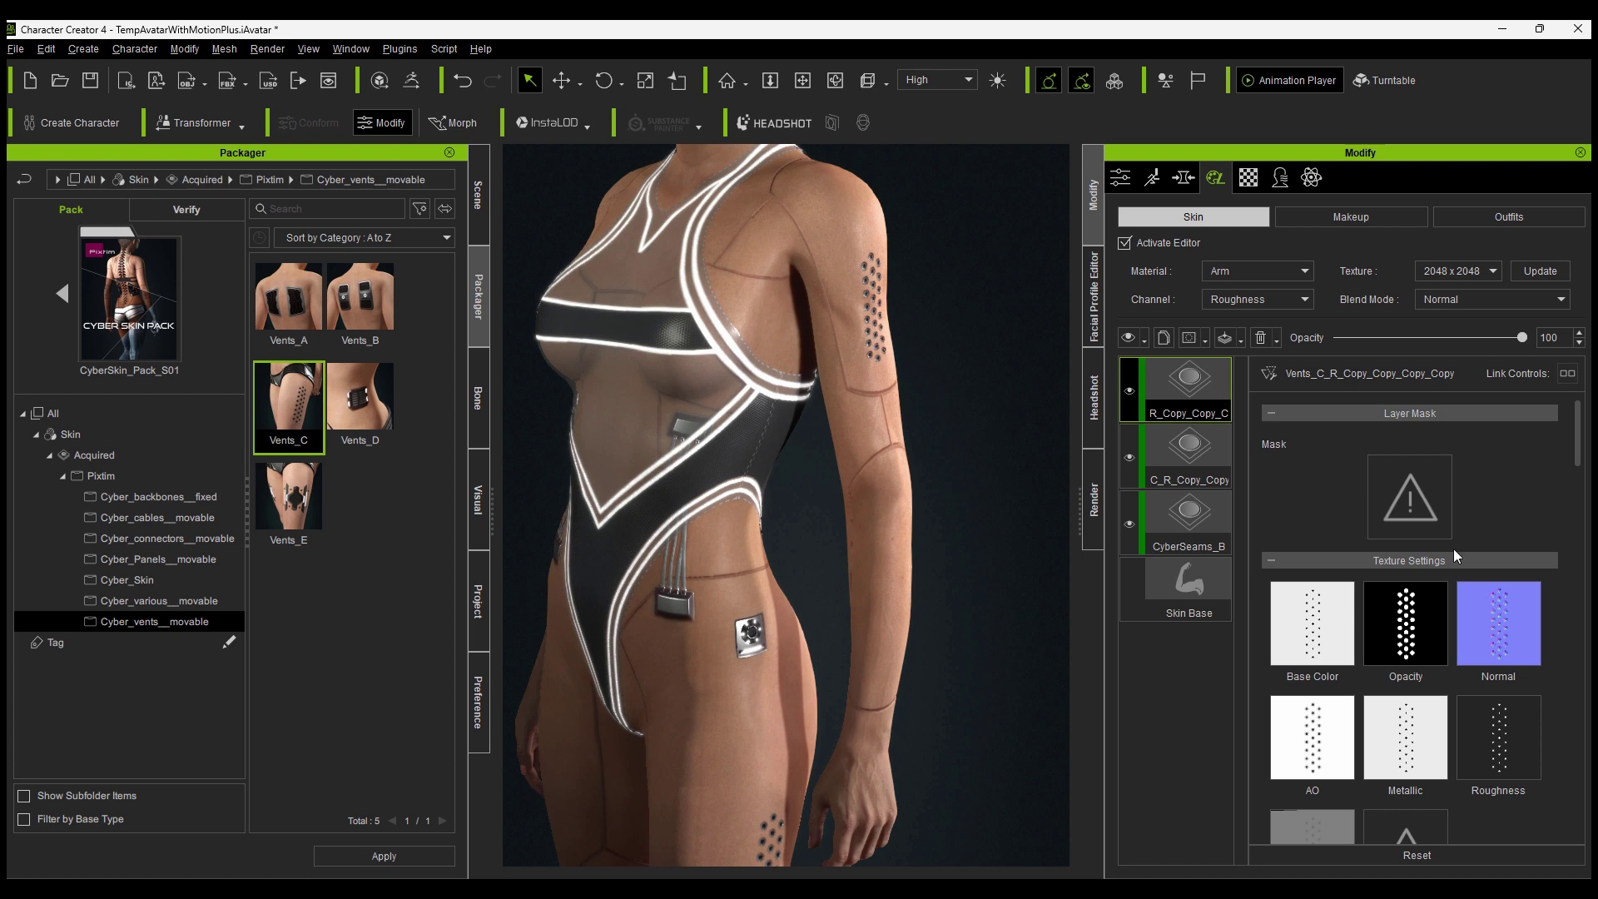
click(1410, 413)
click(1410, 442)
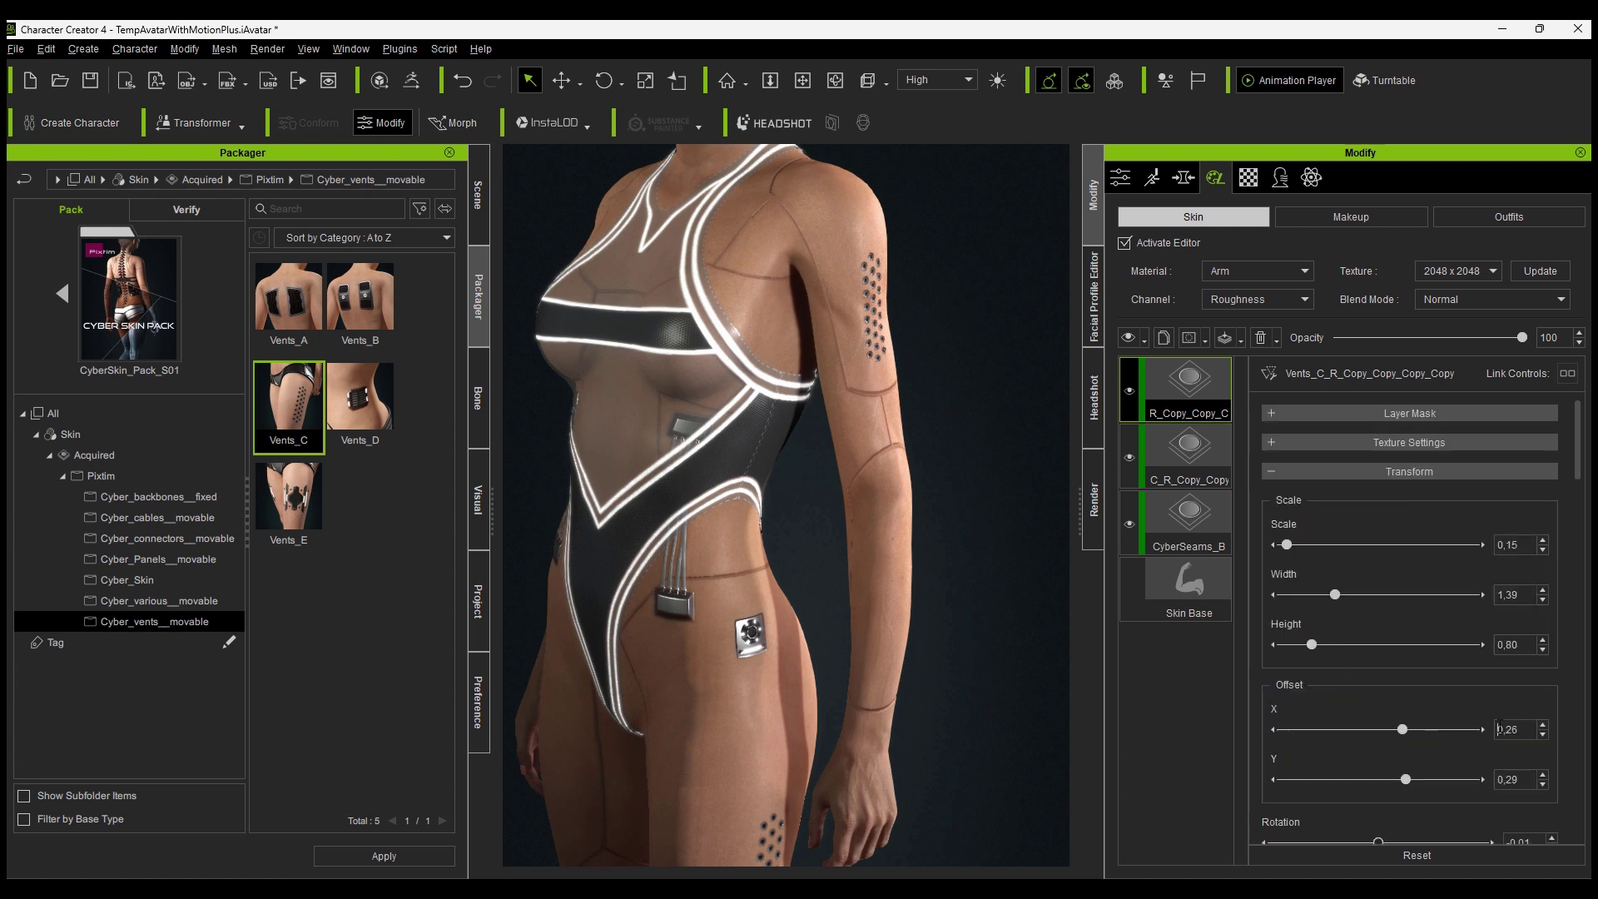
right_drag(753, 350, 1573, 396)
scroll(1505, 638, down, 3)
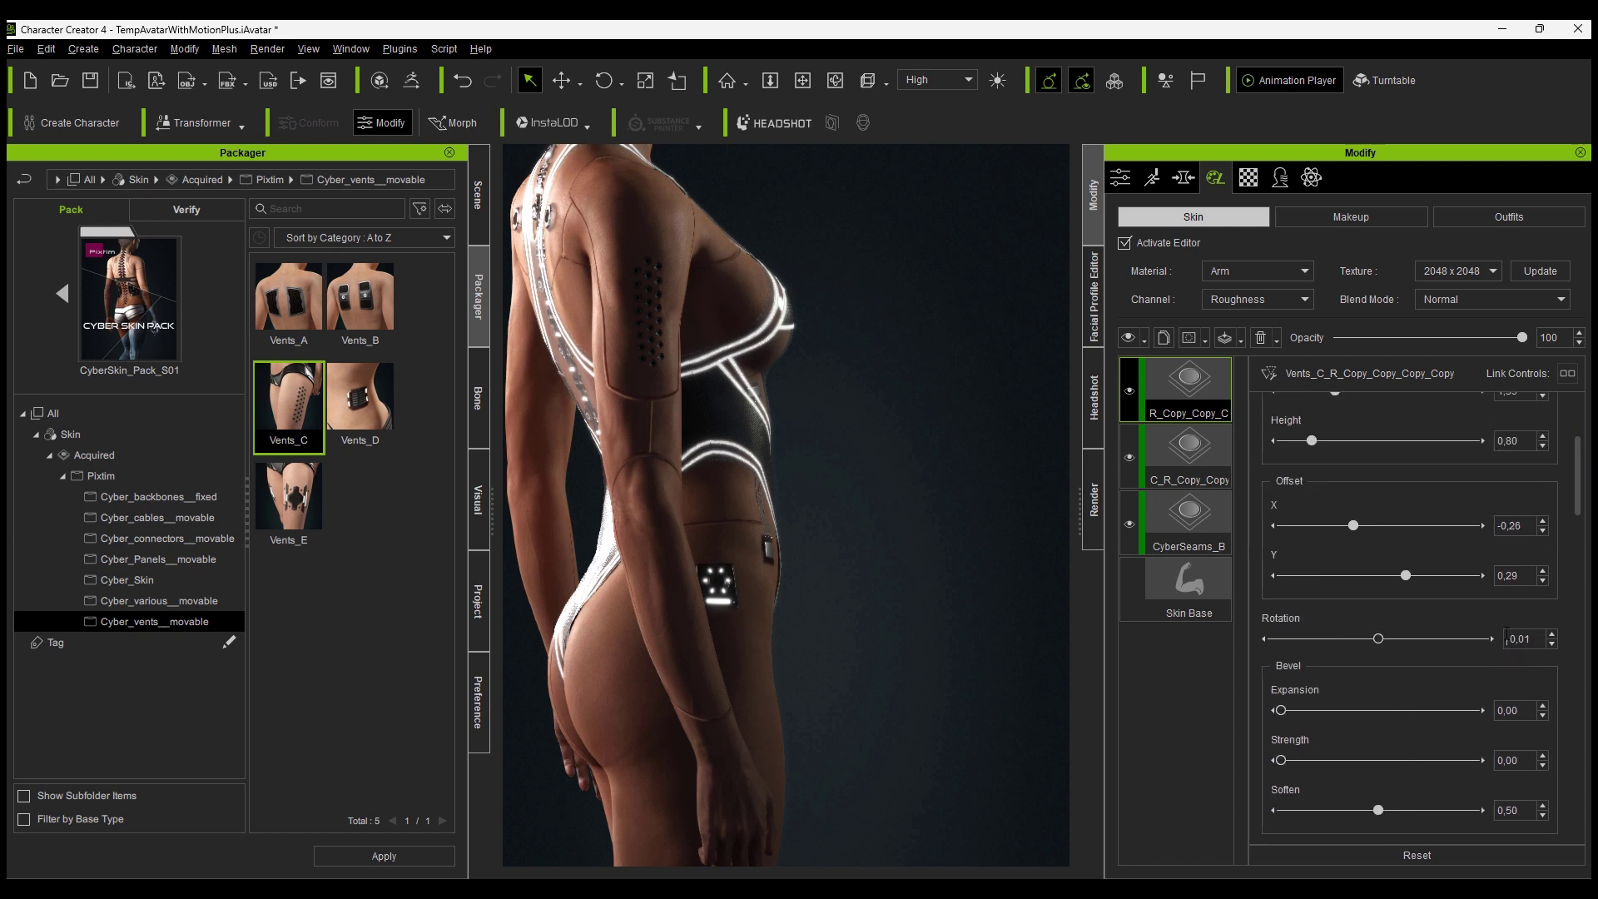
click(1493, 639)
Apply Panel_B from the Cyber_Panels__movable folder to the character's shoulders
right_drag(833, 341, 884, 575)
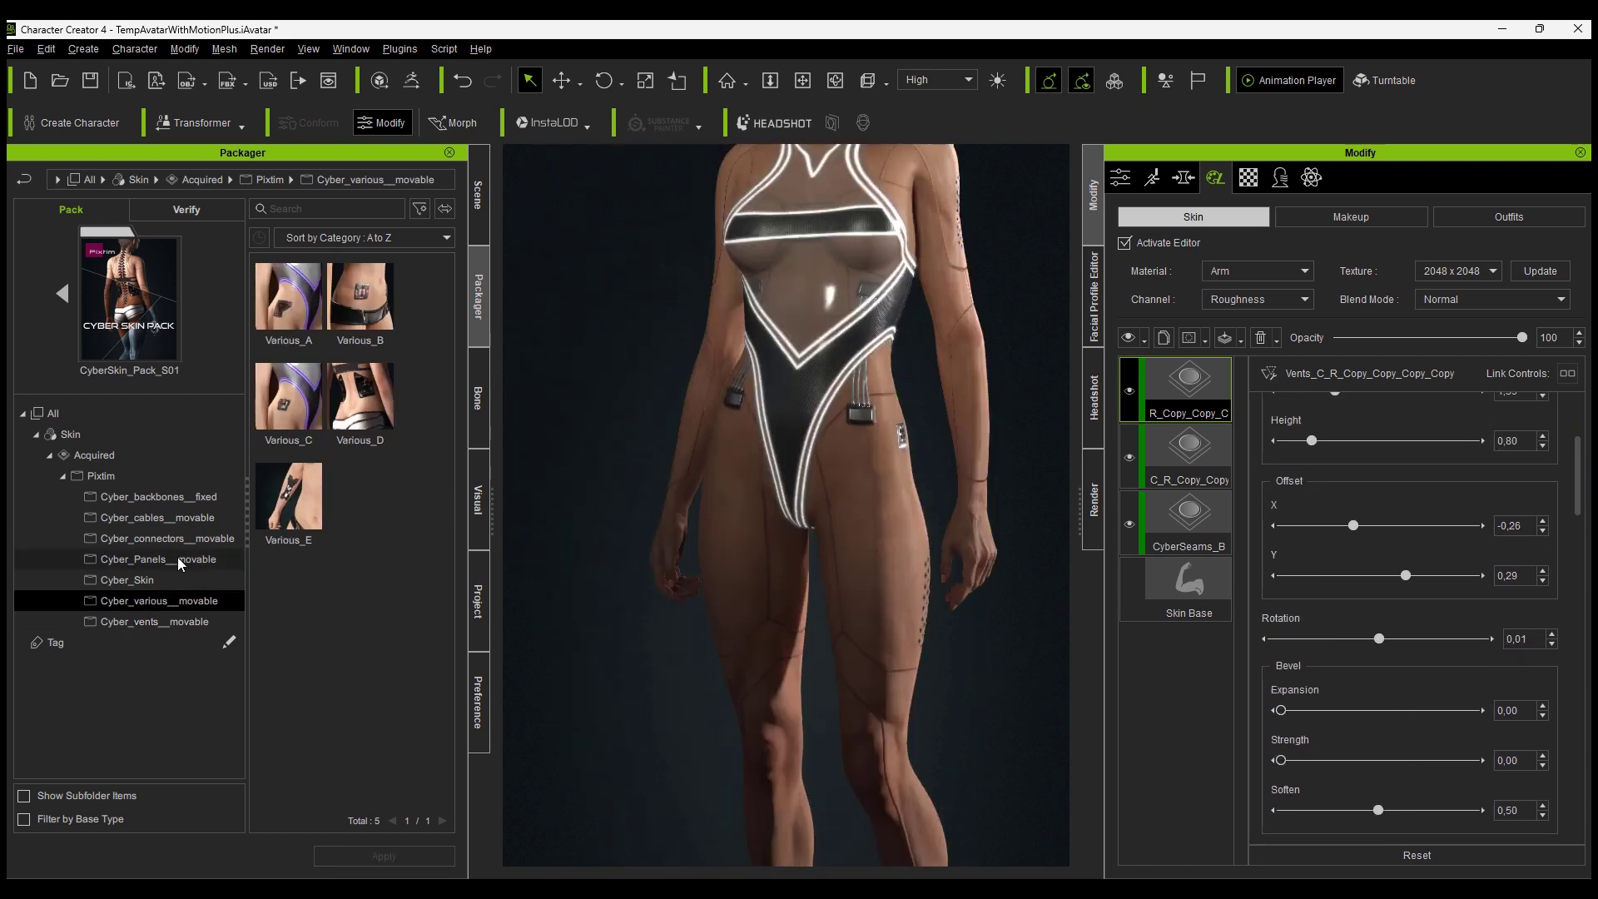
click(177, 559)
middle_drag(776, 385, 734, 582)
double_click(349, 300)
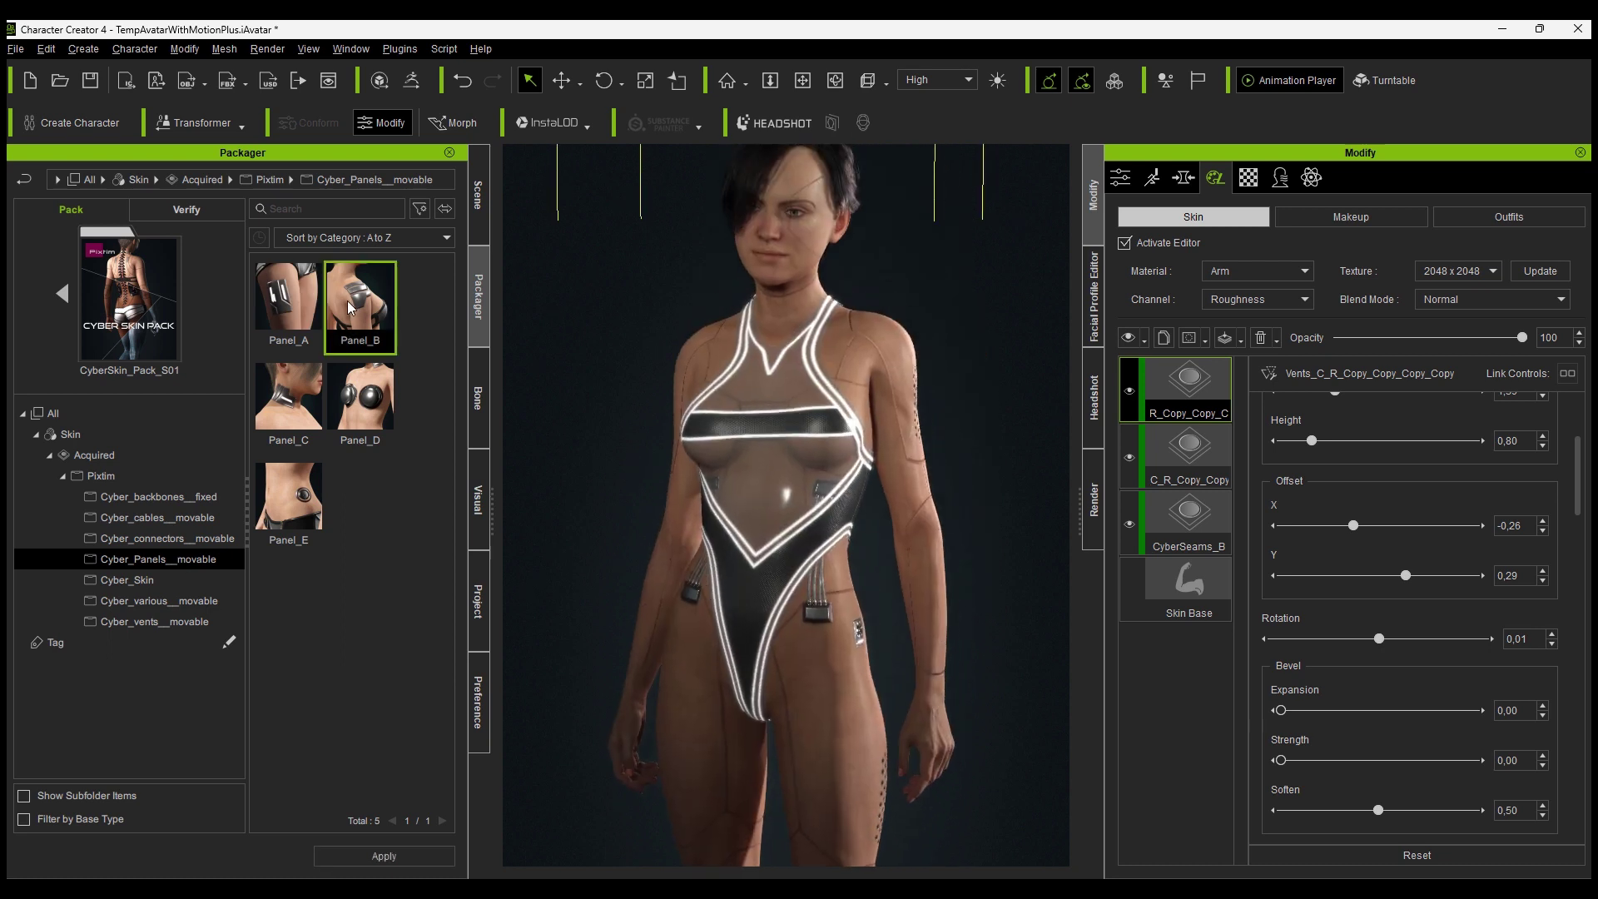
click(664, 495)
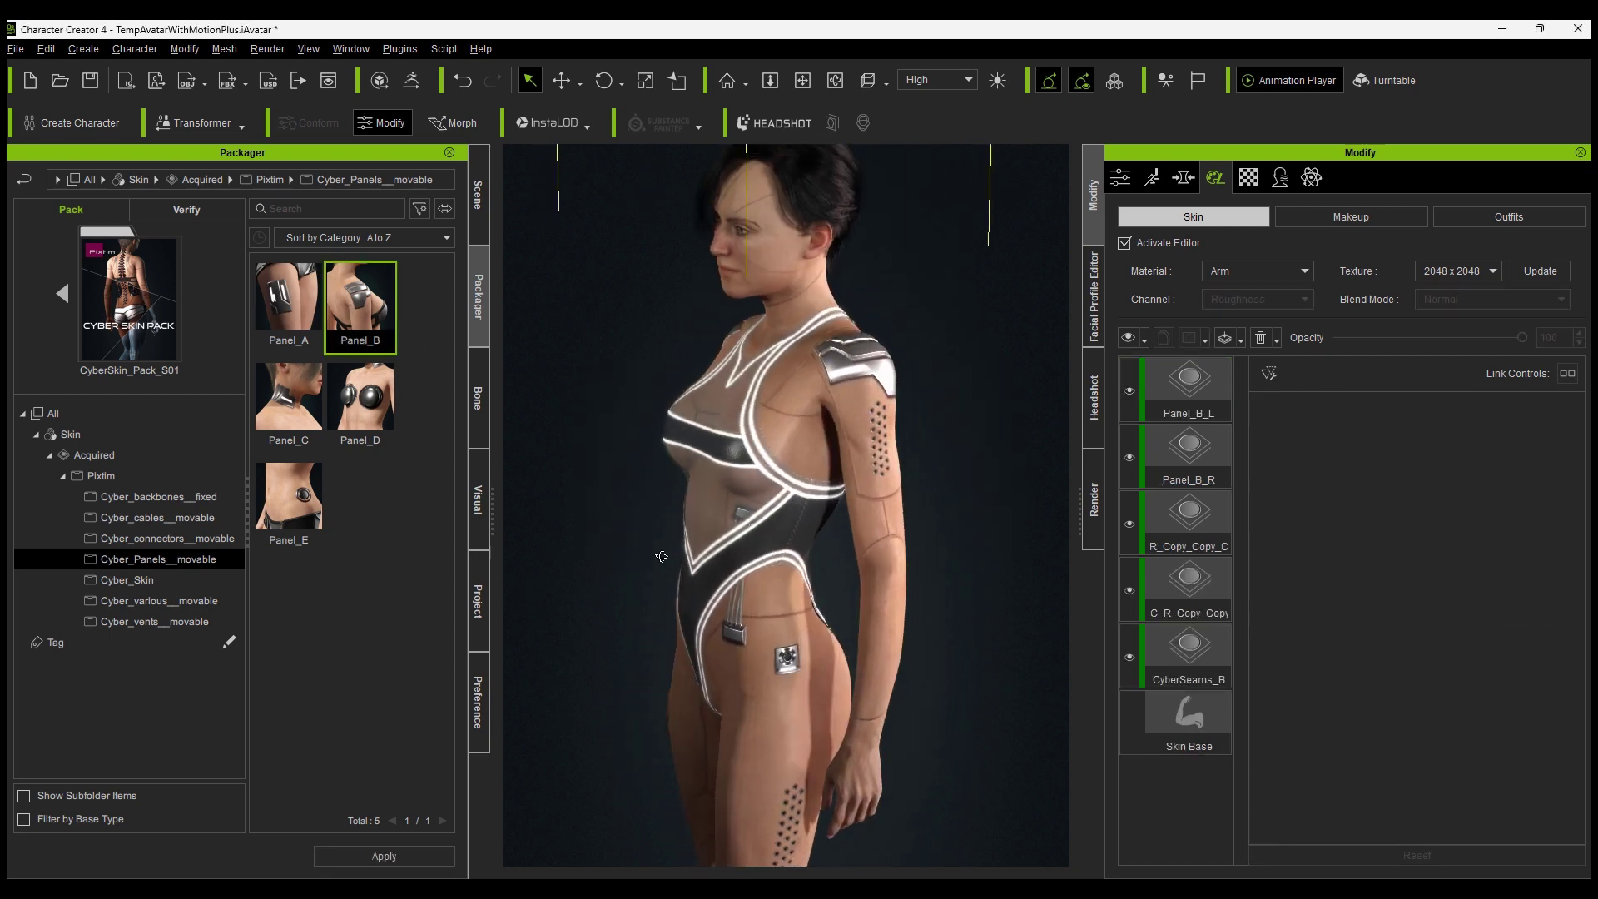
Darken the left shoulder panel, Panel_B_L, by setting its base color brightness to 0
drag(1581, 452, 1575, 565)
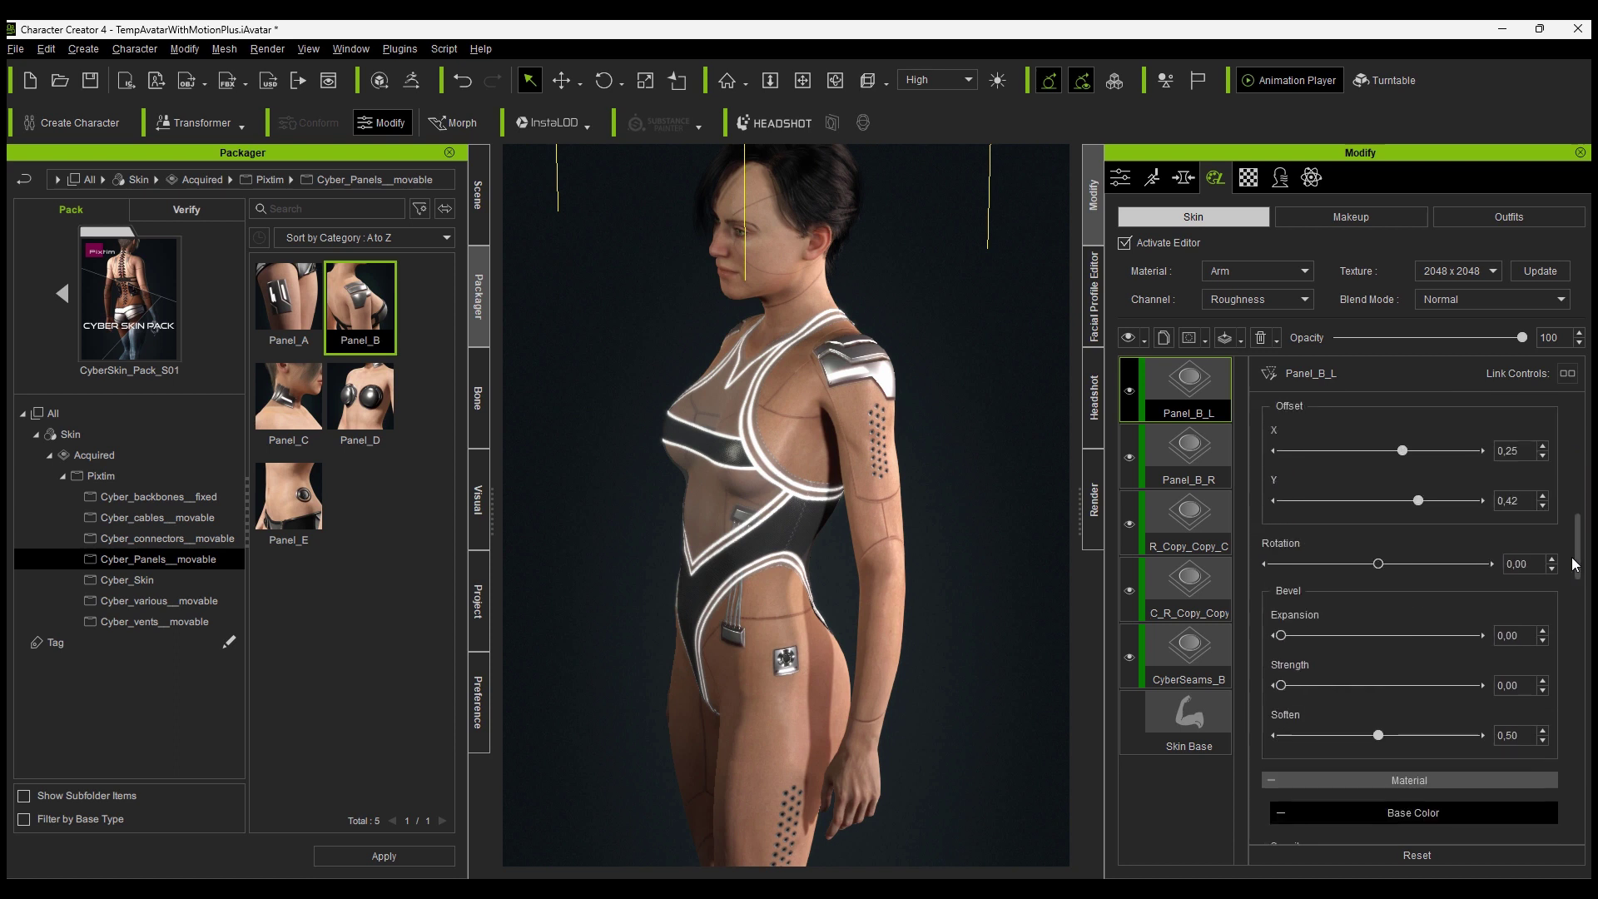
scroll(1375, 617, down, 4)
drag(1476, 738, 1382, 748)
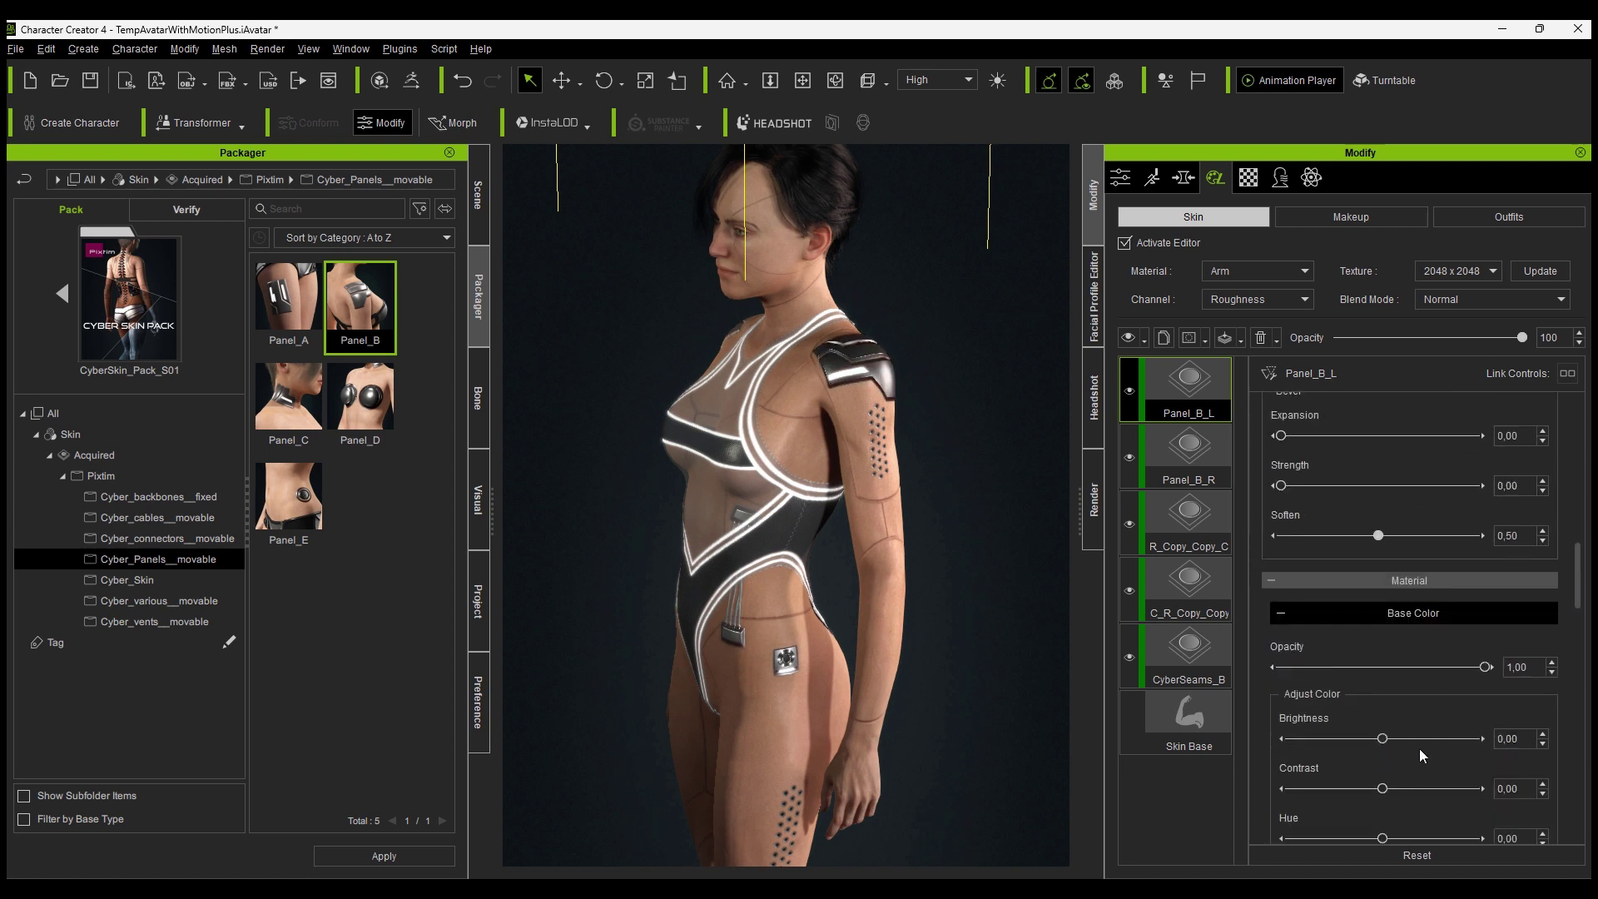
Set the base color brightness of the right shoulder panel, Panel_B_R, to 0
mouse_move(749, 466)
right_down()
mouse_move(623, 463)
mouse_move(749, 466)
right_up()
click(1189, 454)
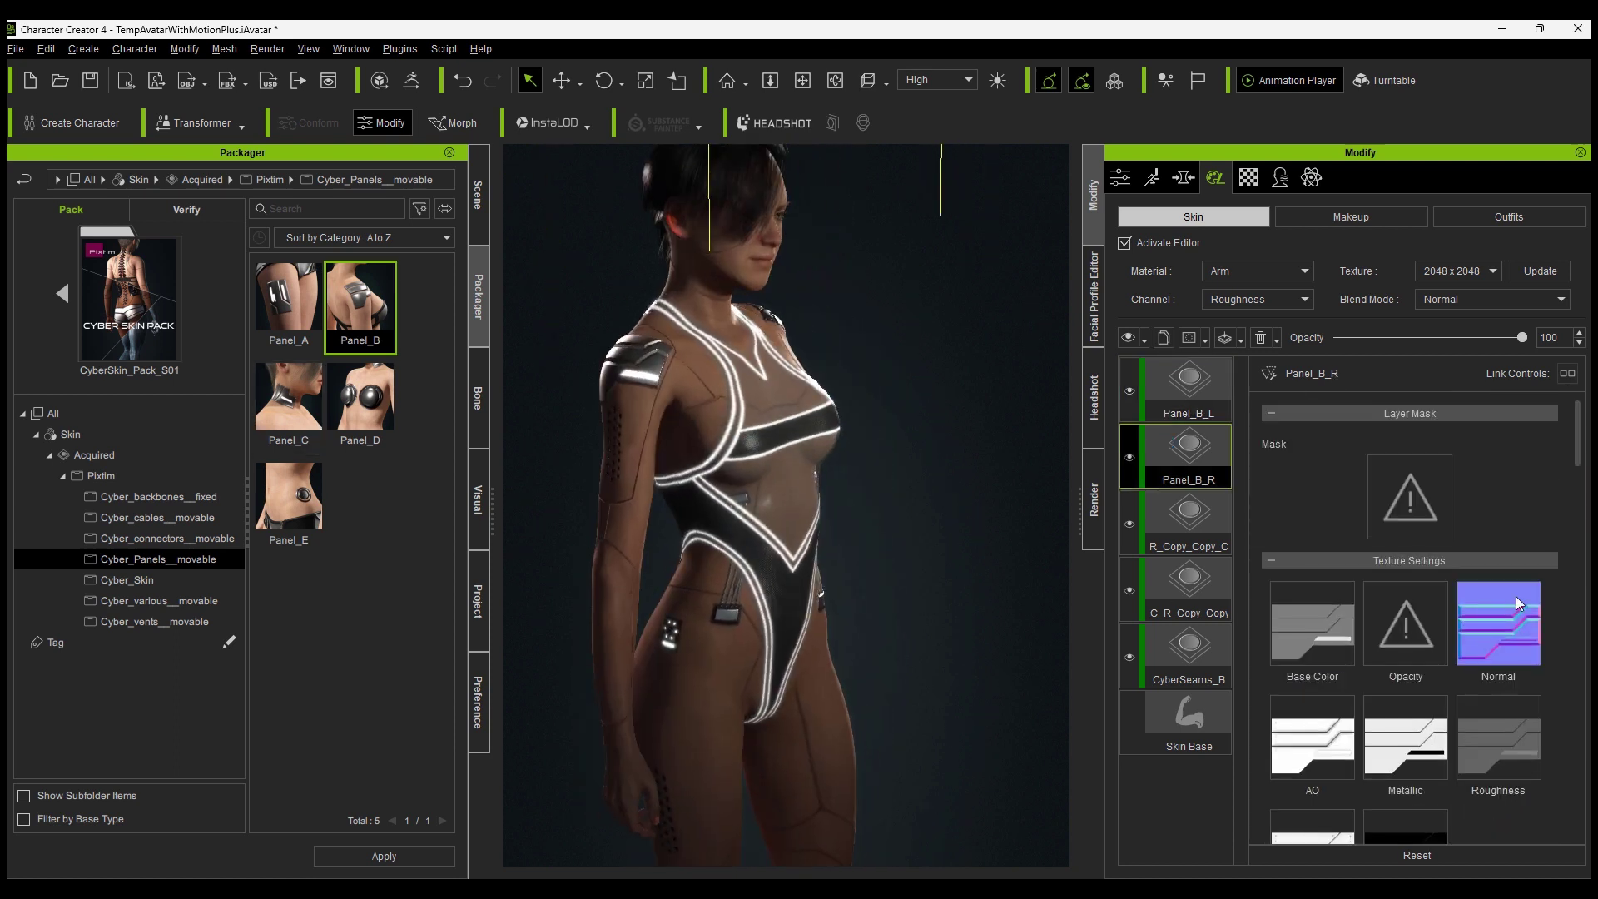
scroll(1482, 641, down, 5)
scroll(1444, 691, down, 4)
double_click(1507, 536)
text(0)
key(Return)
Apply Panel_C from the movable panels to the character's neck
right_drag(868, 497, 1540, 500)
double_click(288, 399)
click(765, 499)
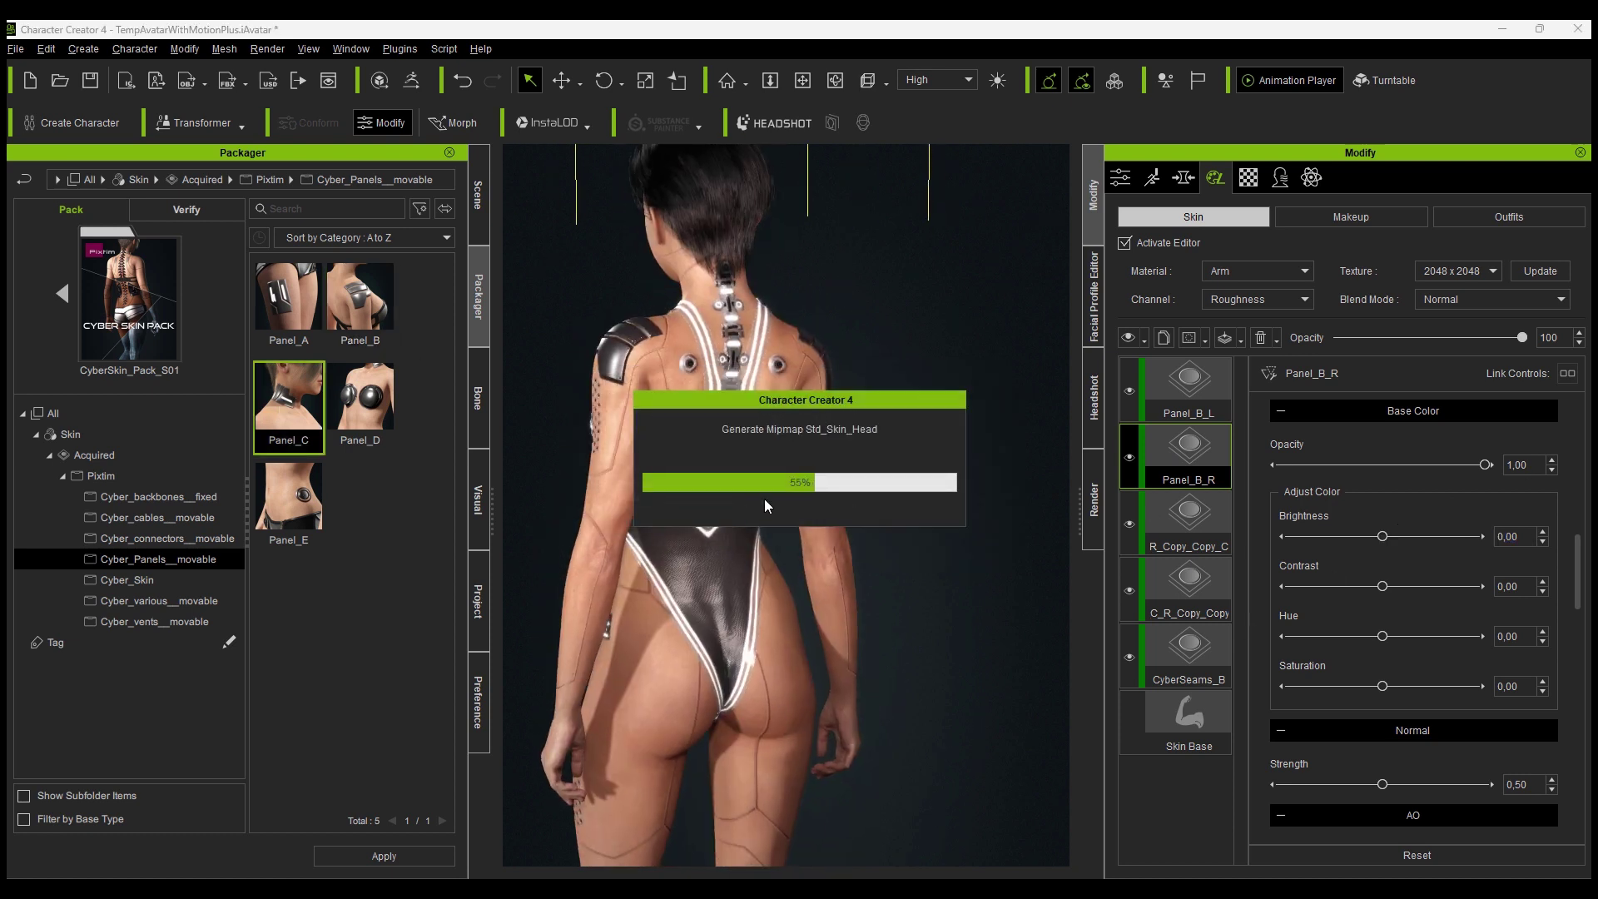
Switch to the Head material and set the base color brightness of Panel_C_R to 0
right_drag(854, 406, 1540, 371)
click(1231, 273)
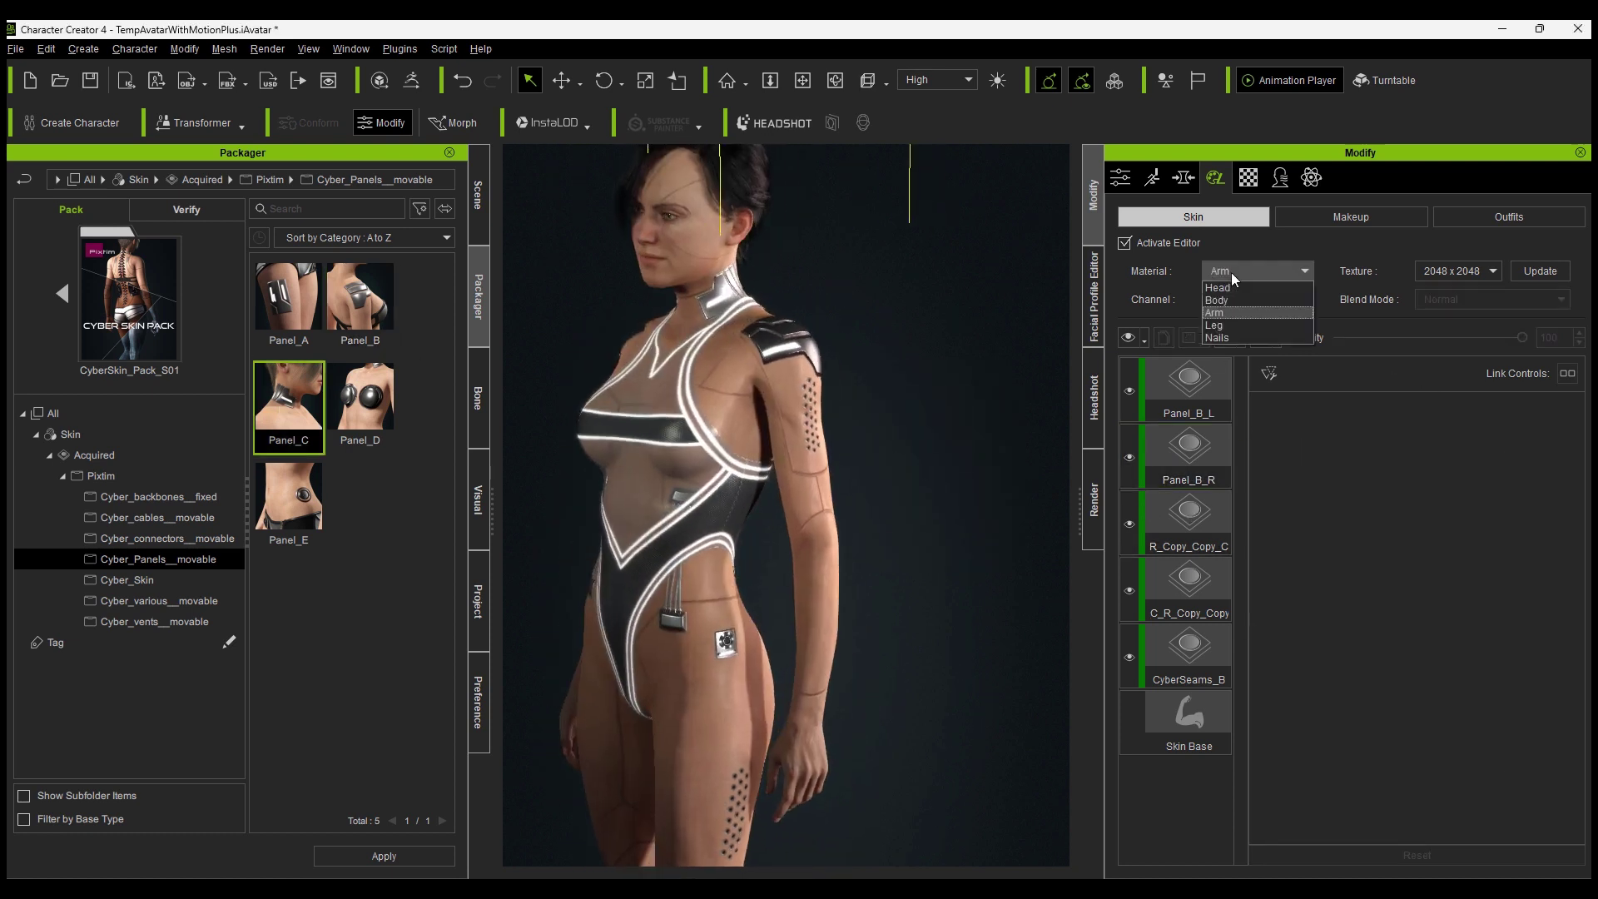
click(1257, 271)
click(1231, 288)
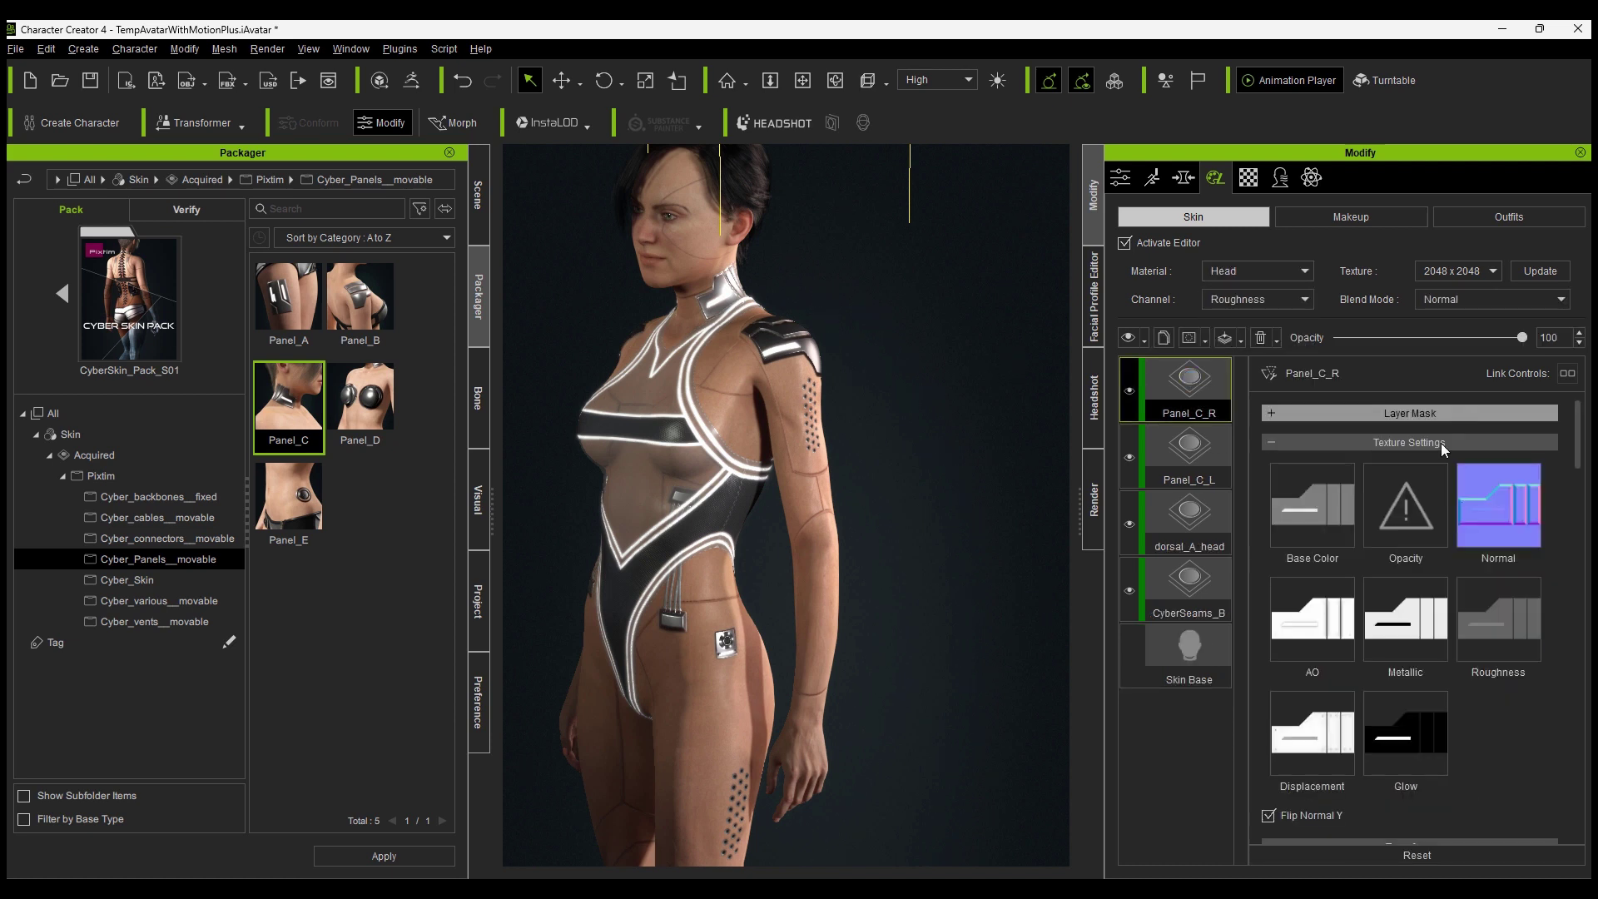
scroll(1441, 443, down, 10)
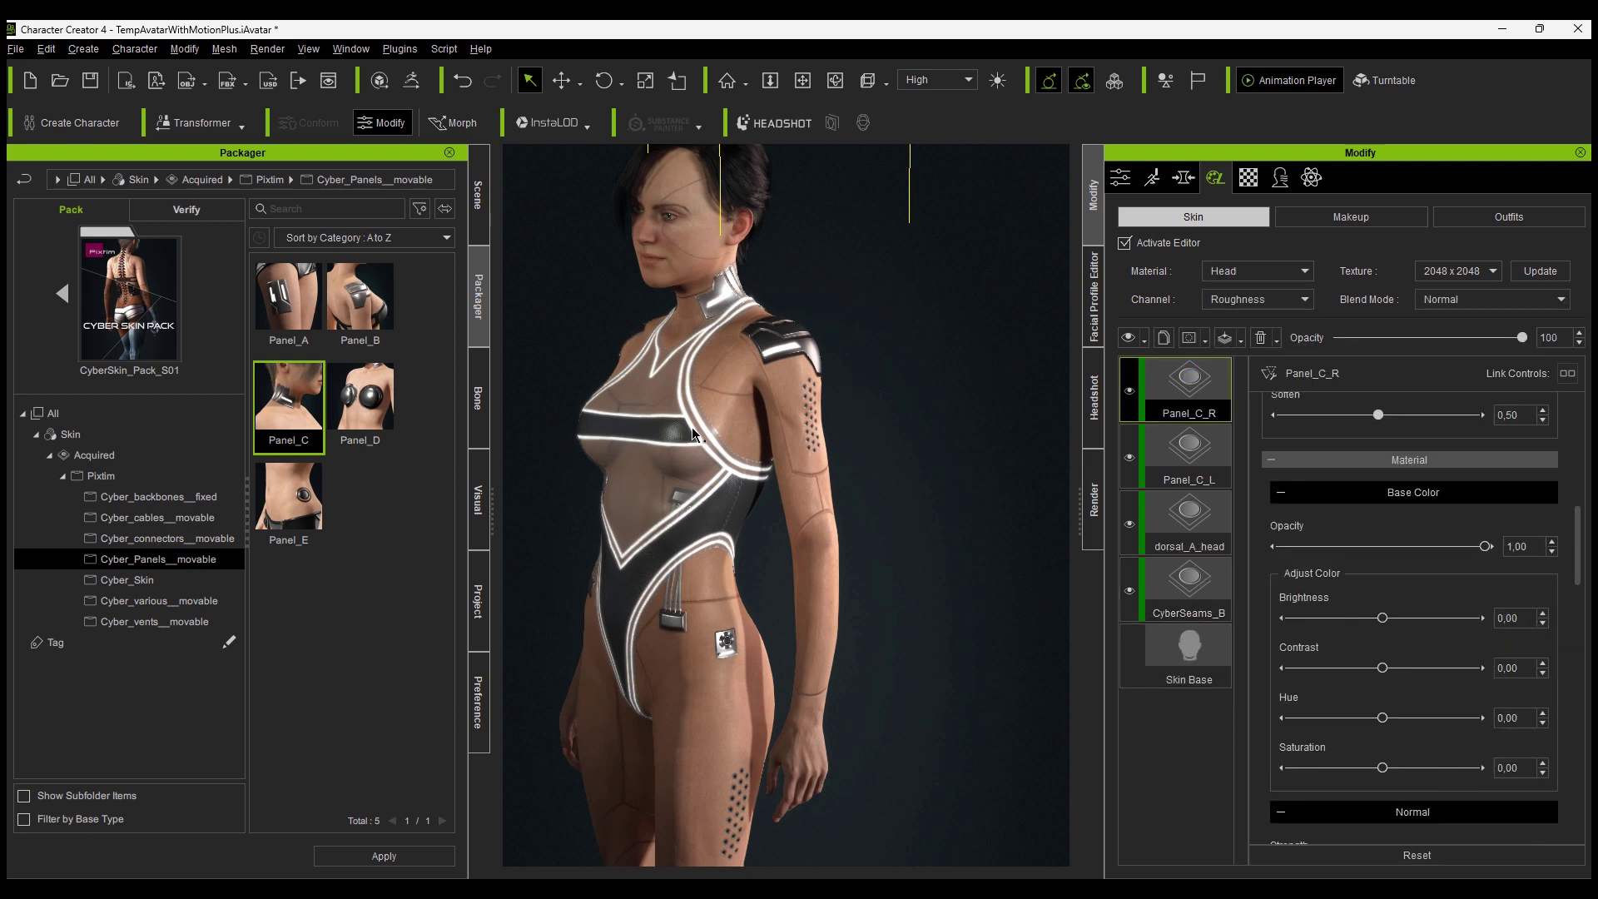
Set the base color brightness of the other neck panel, Panel_C_L, to 0
right_drag(895, 466, 1149, 460)
click(1174, 458)
drag(1577, 432, 1577, 560)
scroll(1399, 680, down, 3)
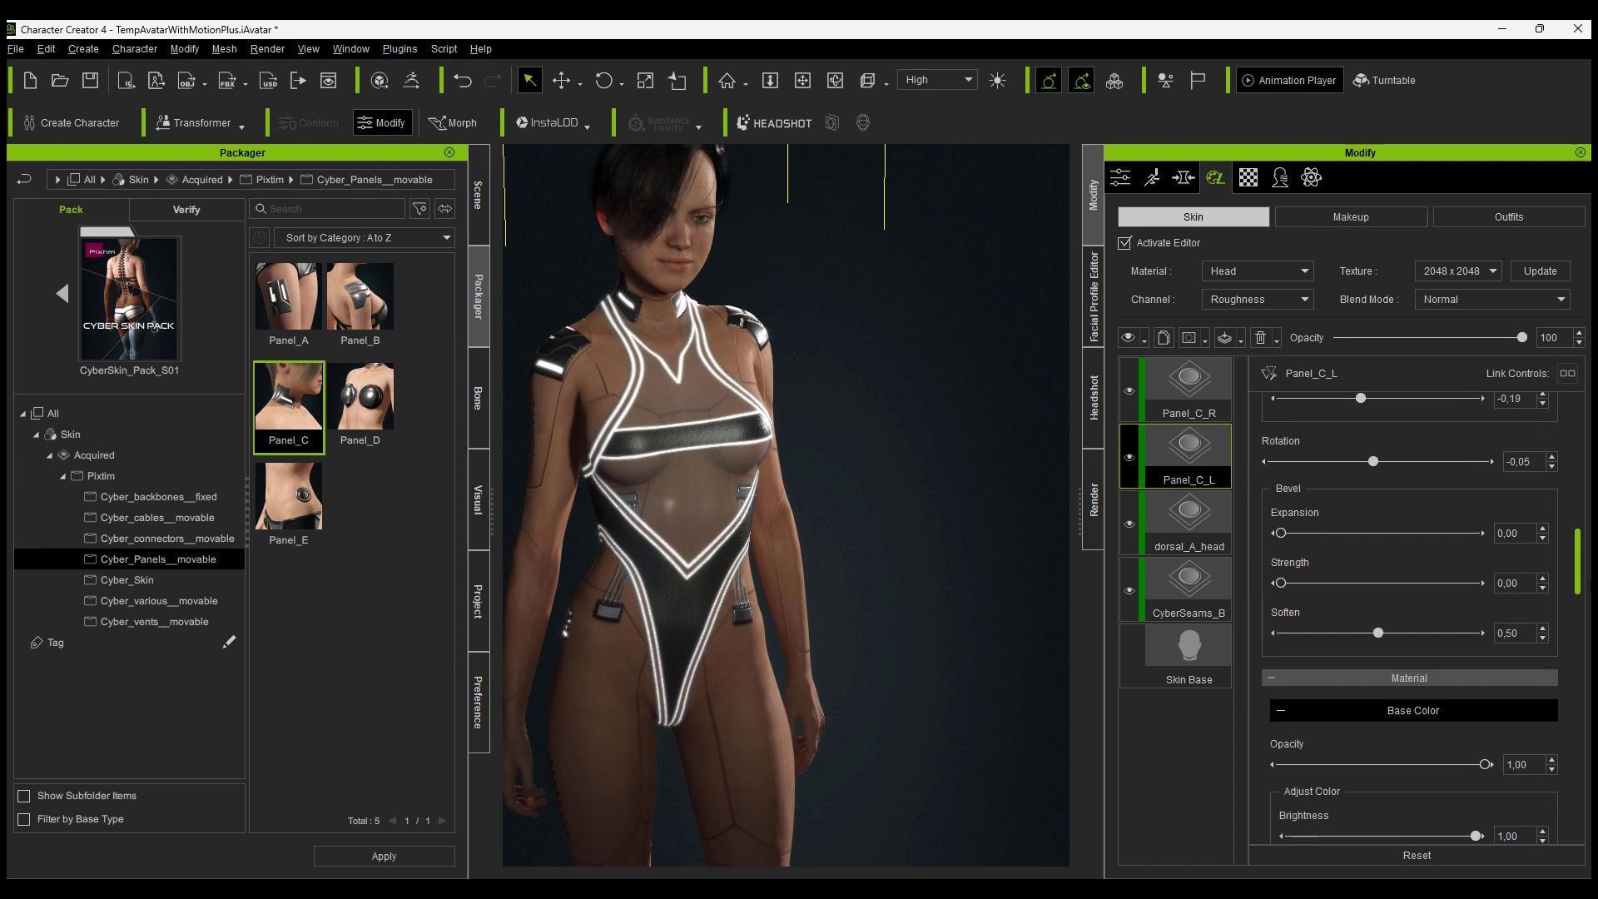
right_drag(941, 429, 1215, 466)
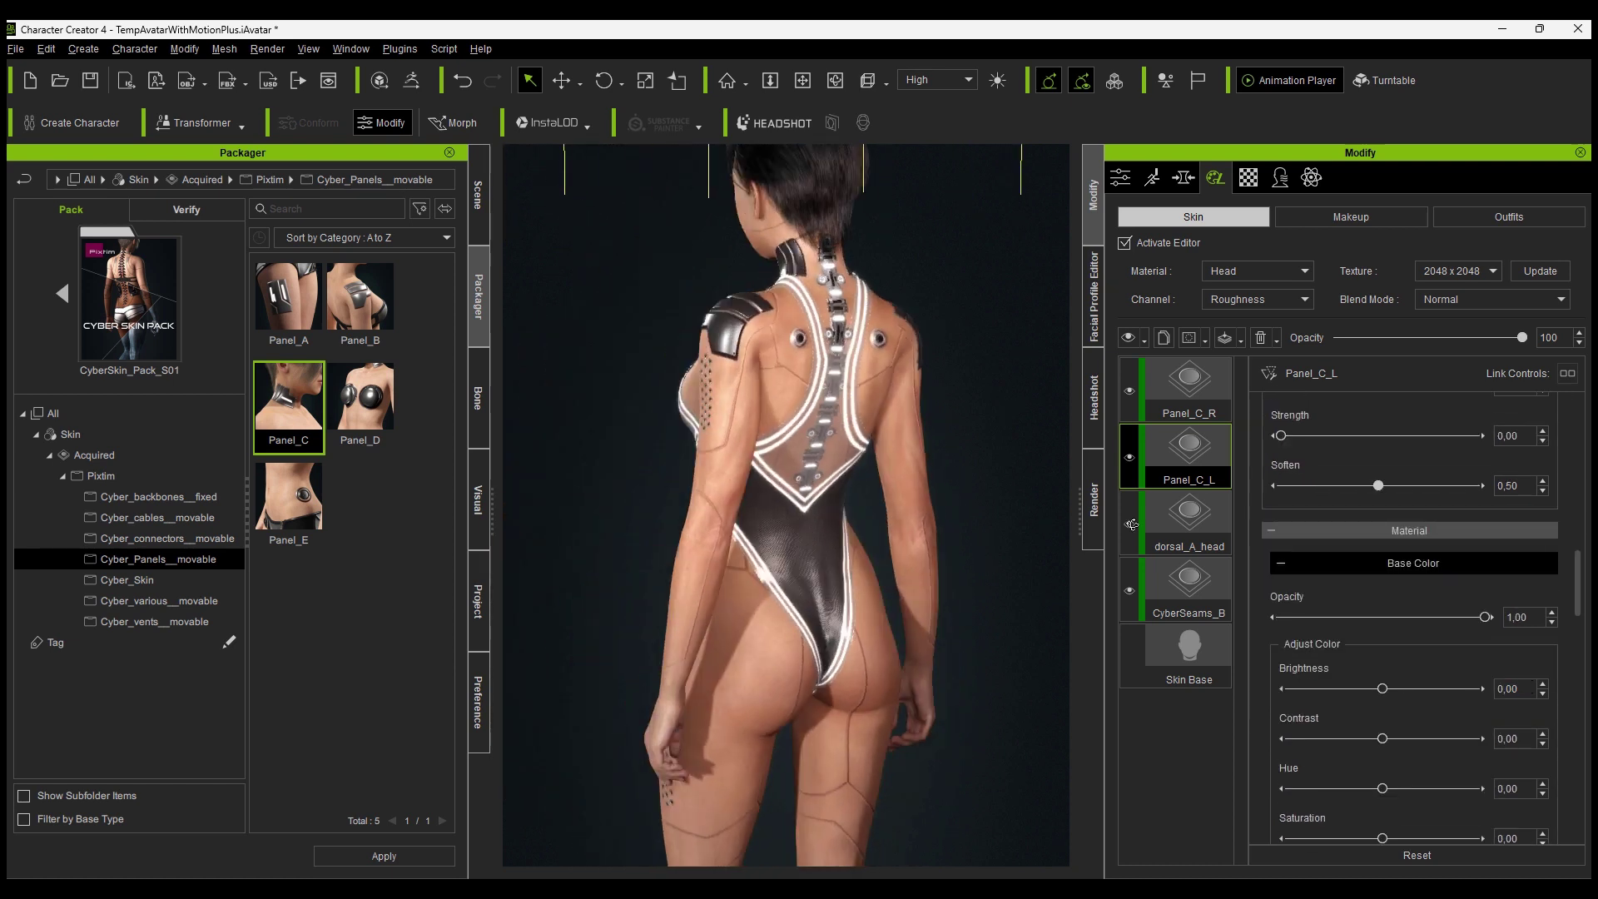
scroll(998, 583, down, 3)
Apply Panel_A from the movable panels to the character's thighs
right_drag(998, 583, 805, 674)
middle_drag(806, 674, 837, 496)
scroll(837, 496, down, 3)
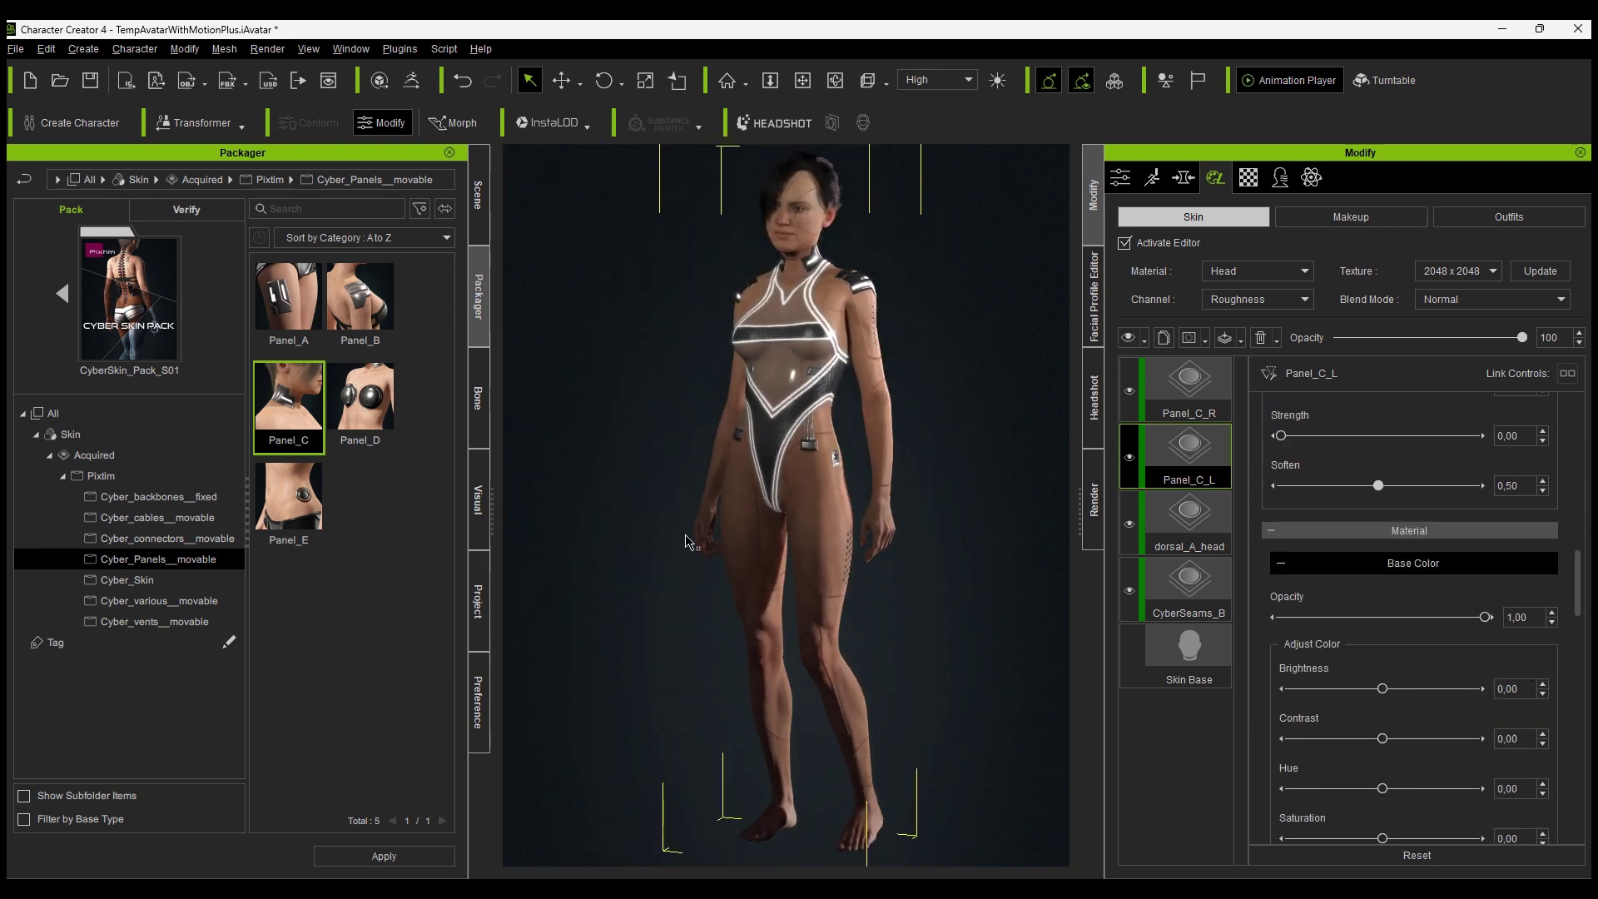
double_click(273, 304)
click(666, 494)
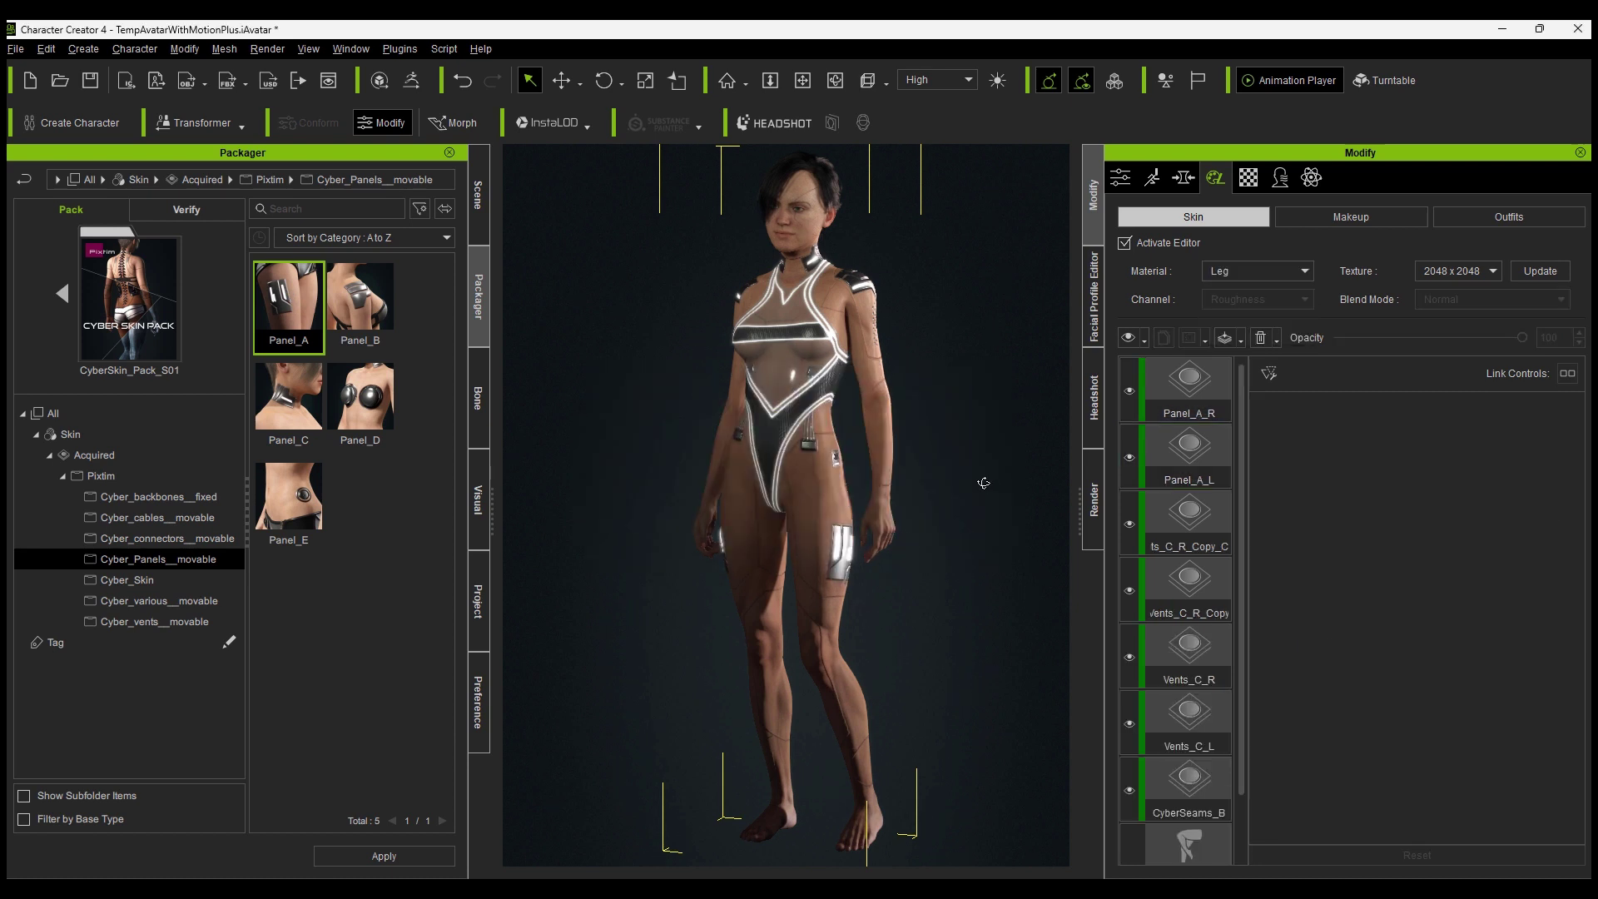
Delete the Panel_A_R layer and set the base color brightness of Panel_A_L to 0
click(1180, 389)
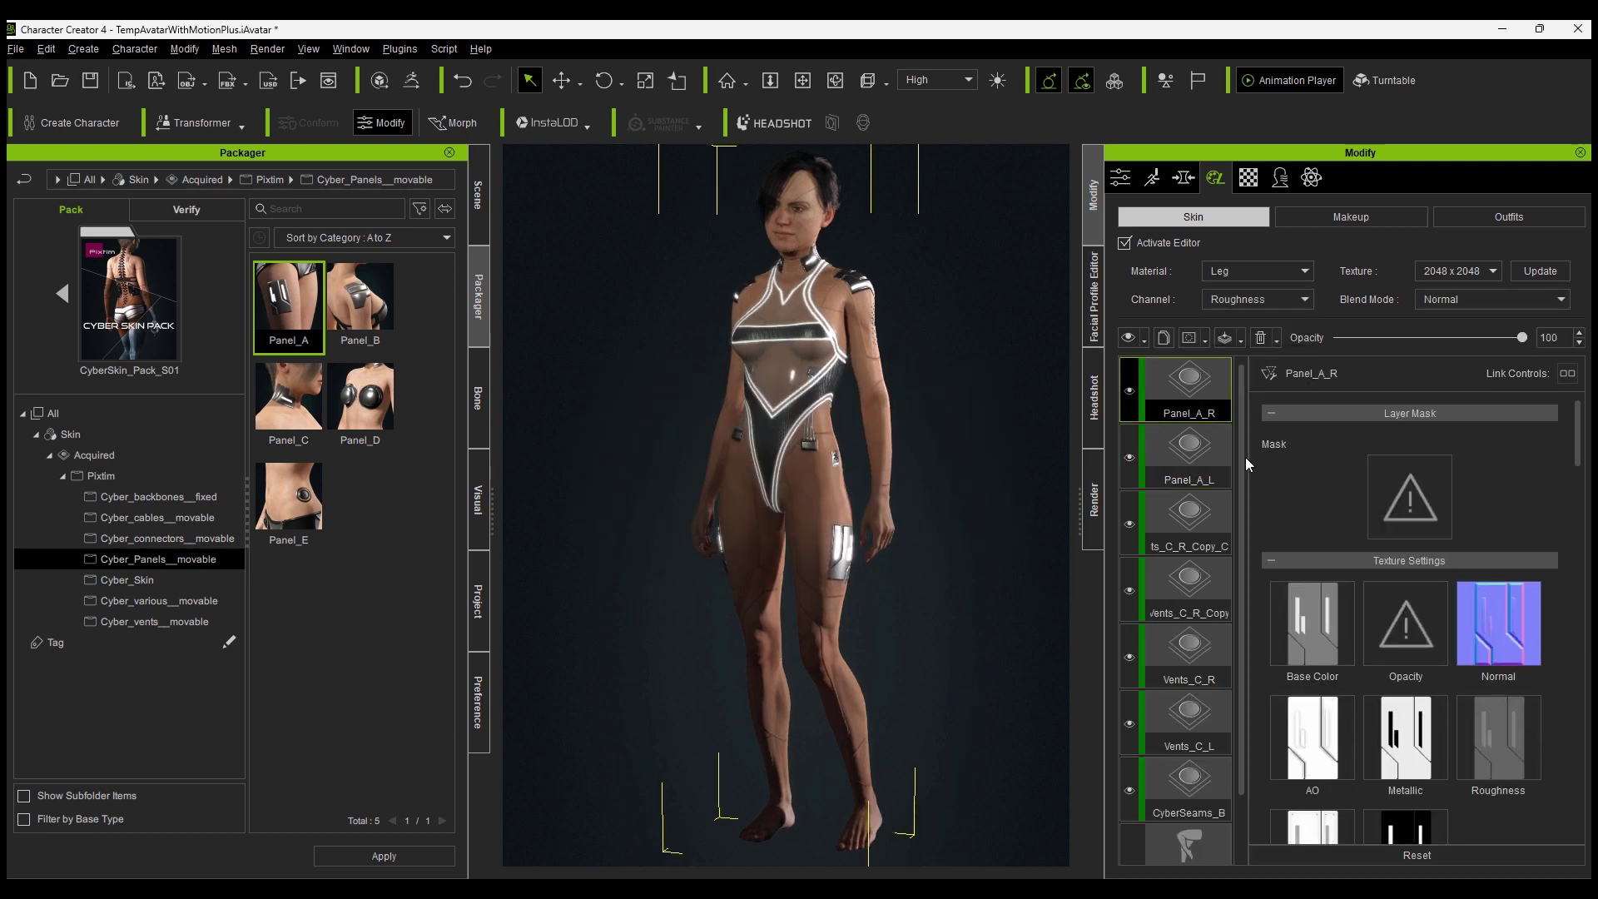
click(1262, 338)
click(1131, 408)
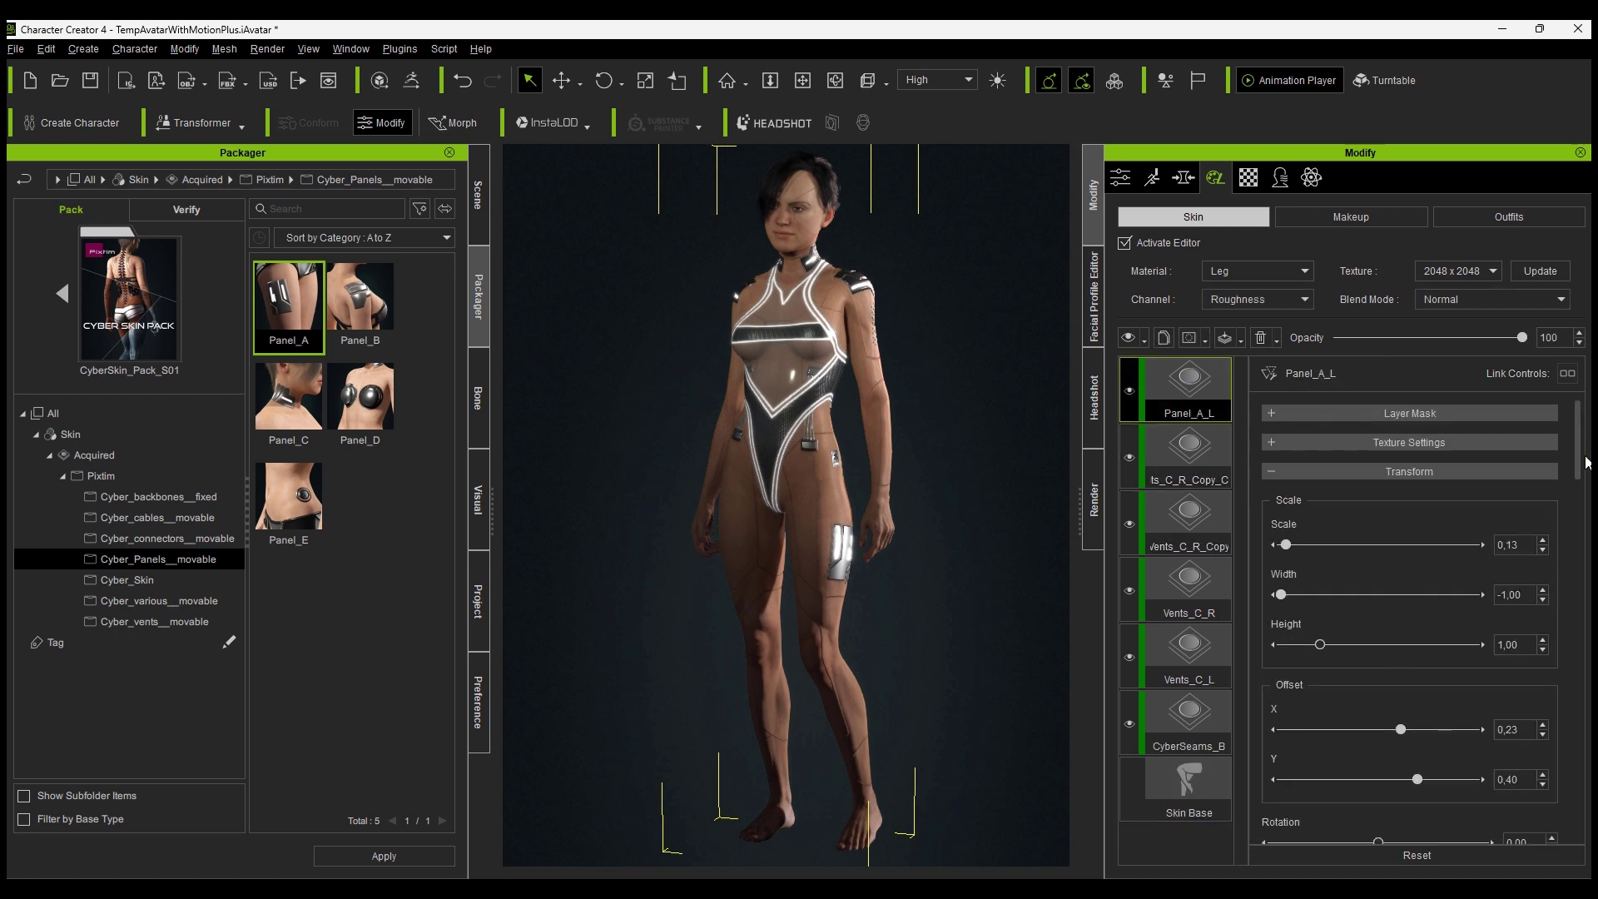
scroll(1538, 587, down, 10)
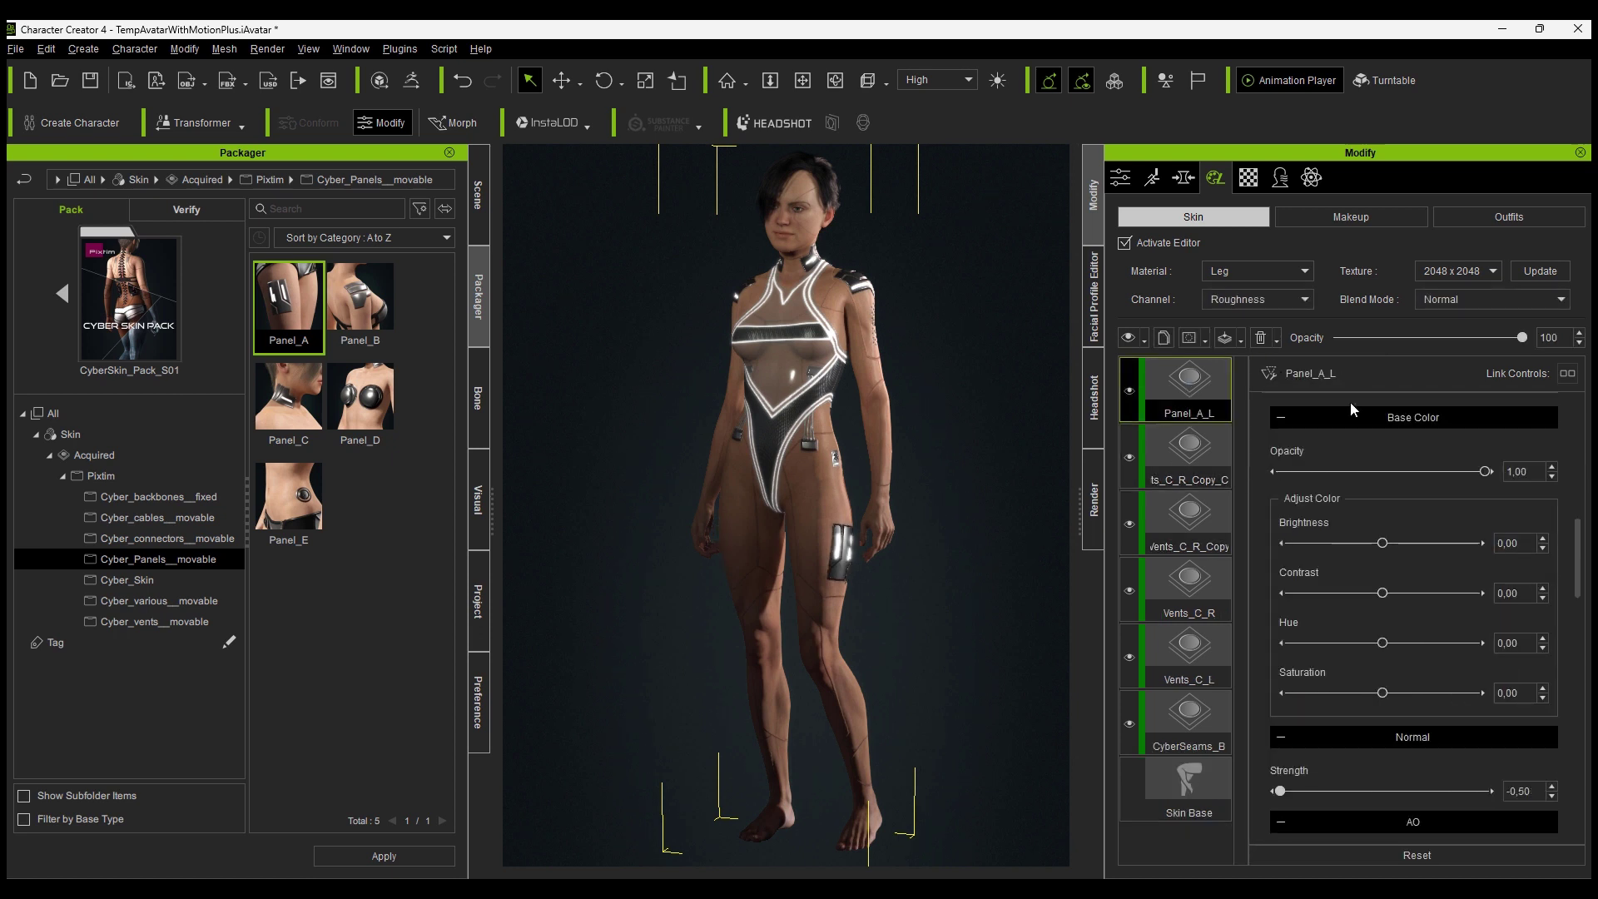
Move Panel_A_L from the thigh down to the left knee with offset X 0.17, offset Y 0.14 and rotation -0.02
scroll(1340, 450, up, 5)
drag(1415, 509, 1396, 514)
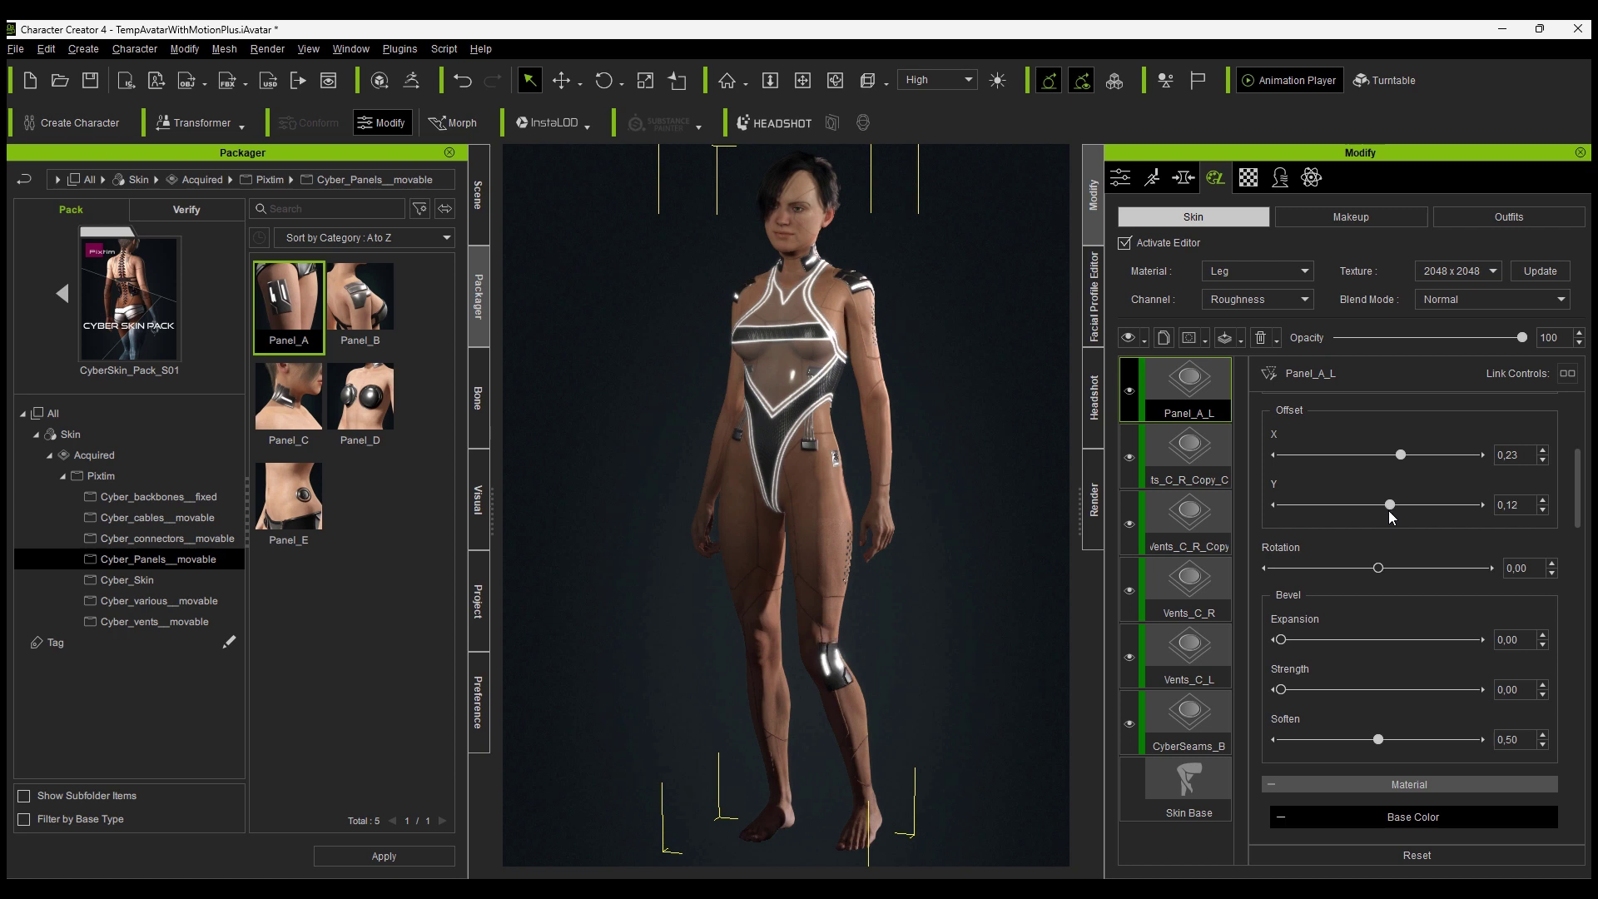
scroll(813, 713, up, 8)
middle_drag(828, 565, 787, 453)
drag(1395, 505, 1391, 505)
drag(1379, 568, 1376, 566)
scroll(1248, 562, up, 2)
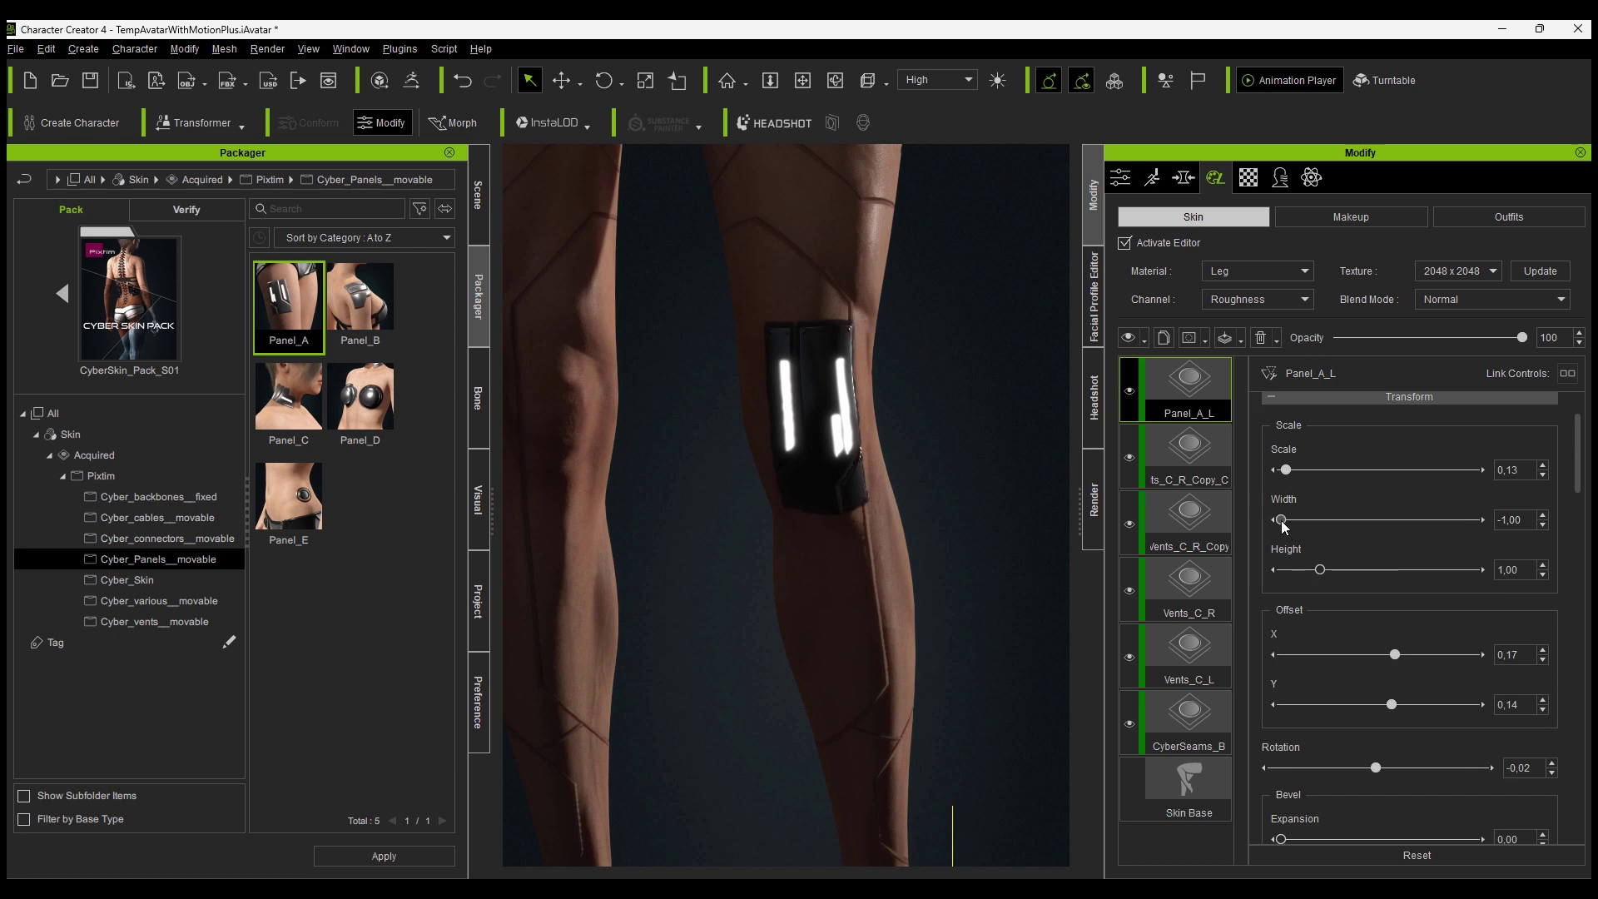
Widen the left knee panel by setting its width to -1.50
drag(1281, 521, 1321, 526)
key(ctrl+z)
key(Return)
mouse_move(840, 491)
right_down()
mouse_move(899, 491)
mouse_move(816, 489)
right_up()
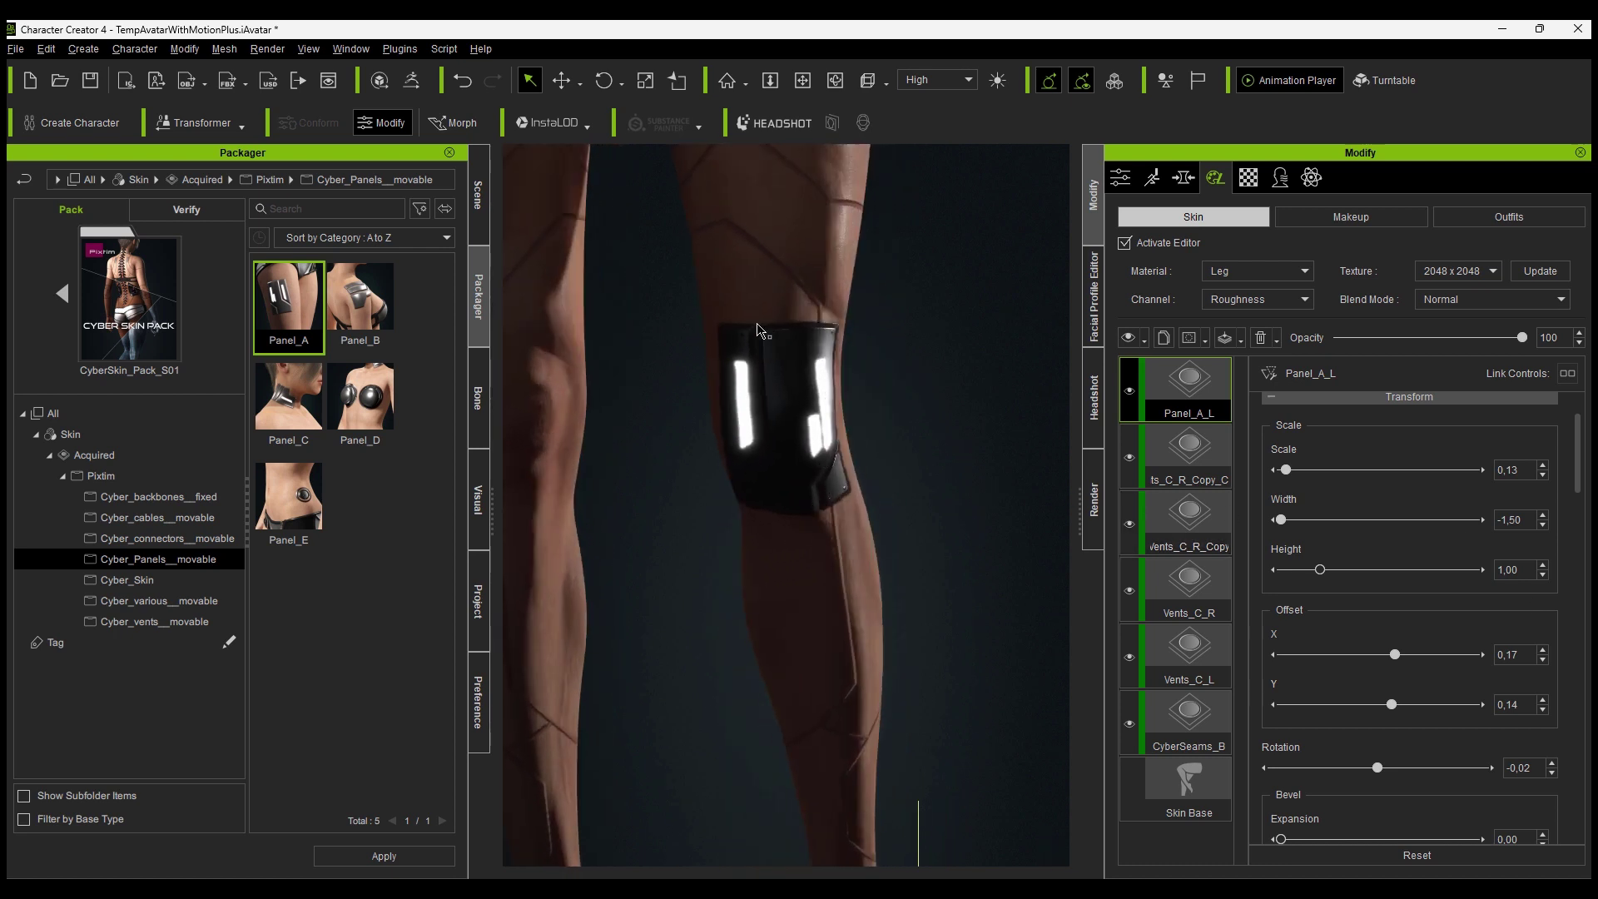
Fine-tune the left knee panel's position to offset X 0.18 and Y 0.13
mouse_move(756, 323)
right_down()
mouse_move(819, 327)
mouse_move(783, 333)
right_up()
scroll(783, 416, down, 3)
middle_drag(795, 500, 871, 503)
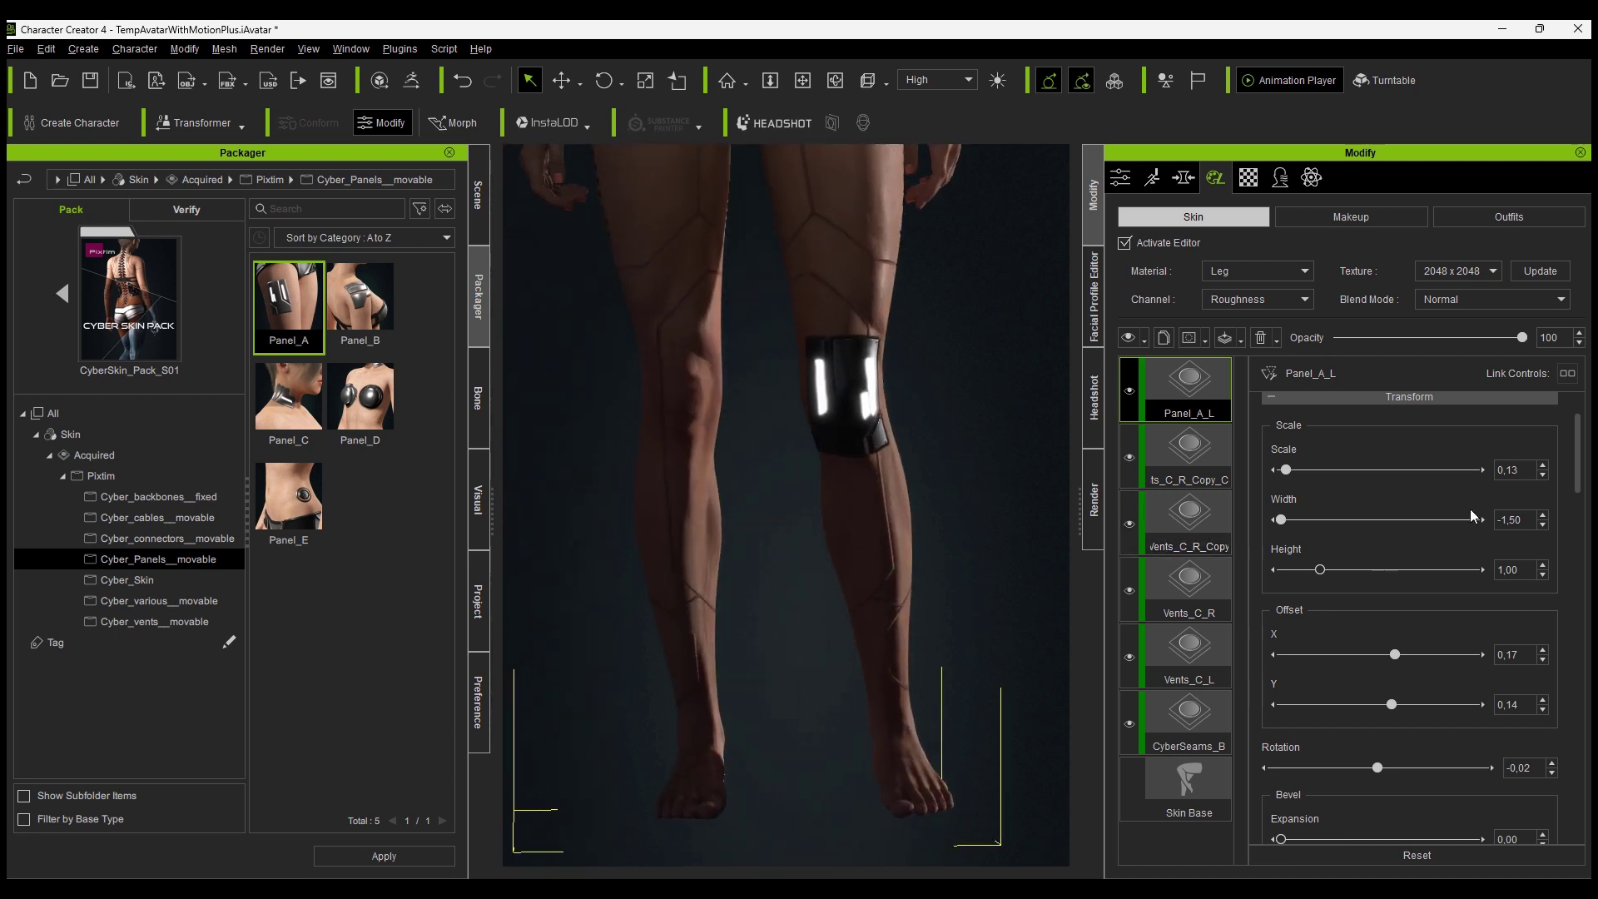
click(1542, 650)
click(1542, 709)
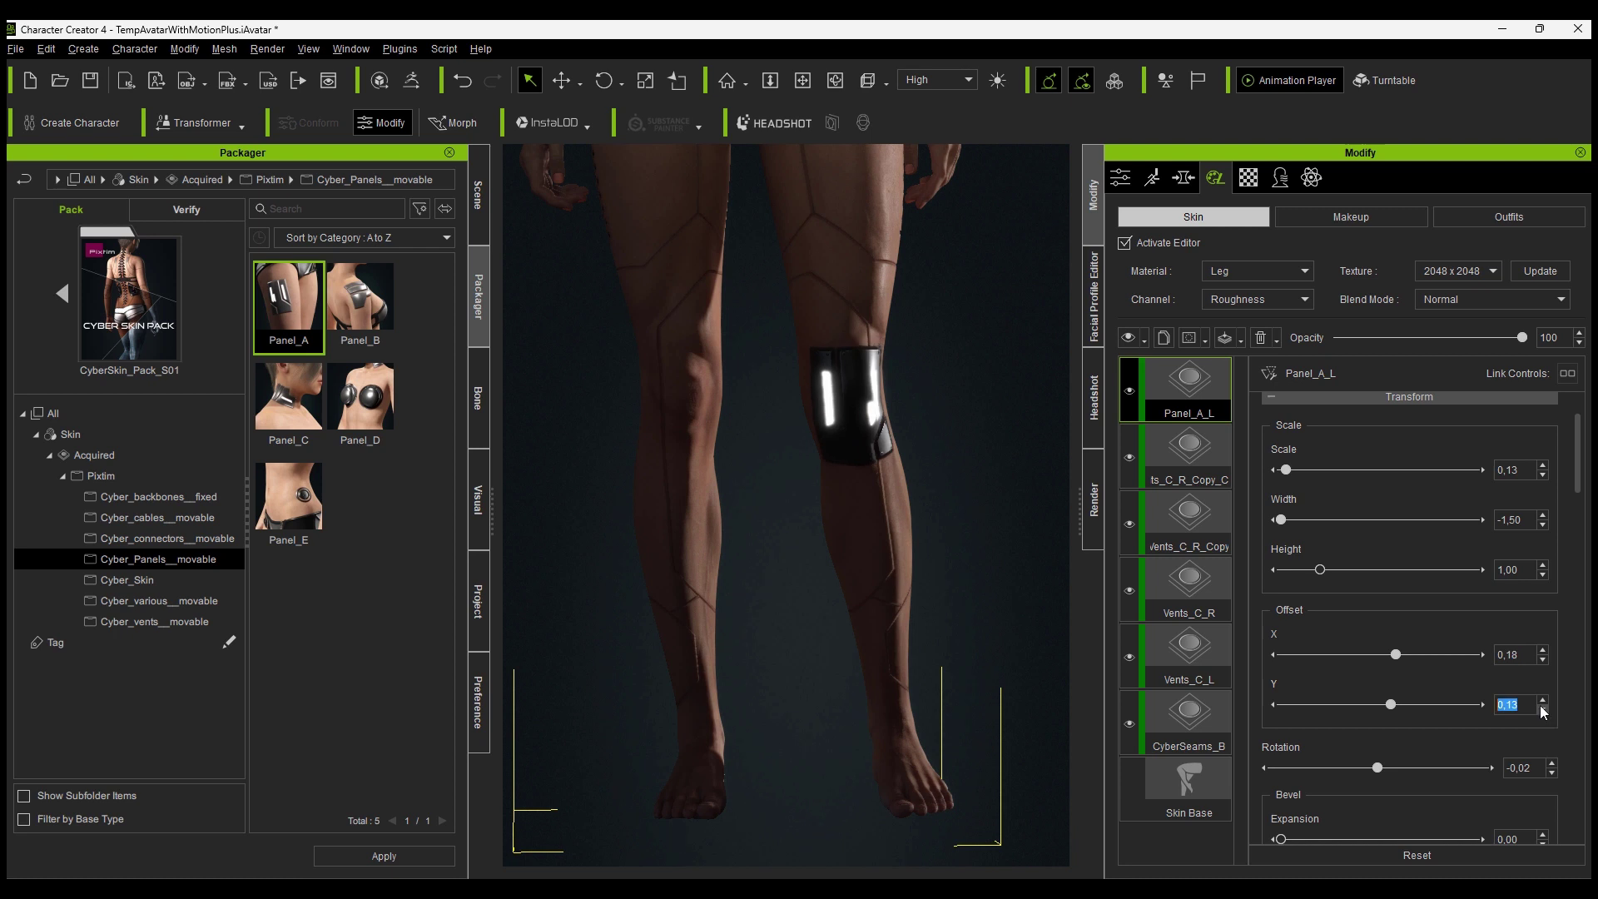
Duplicate the left knee panel layer and flip the copy horizontally by setting its width to 1.50
right_click(1183, 374)
click(1232, 391)
scroll(1349, 532, down, 5)
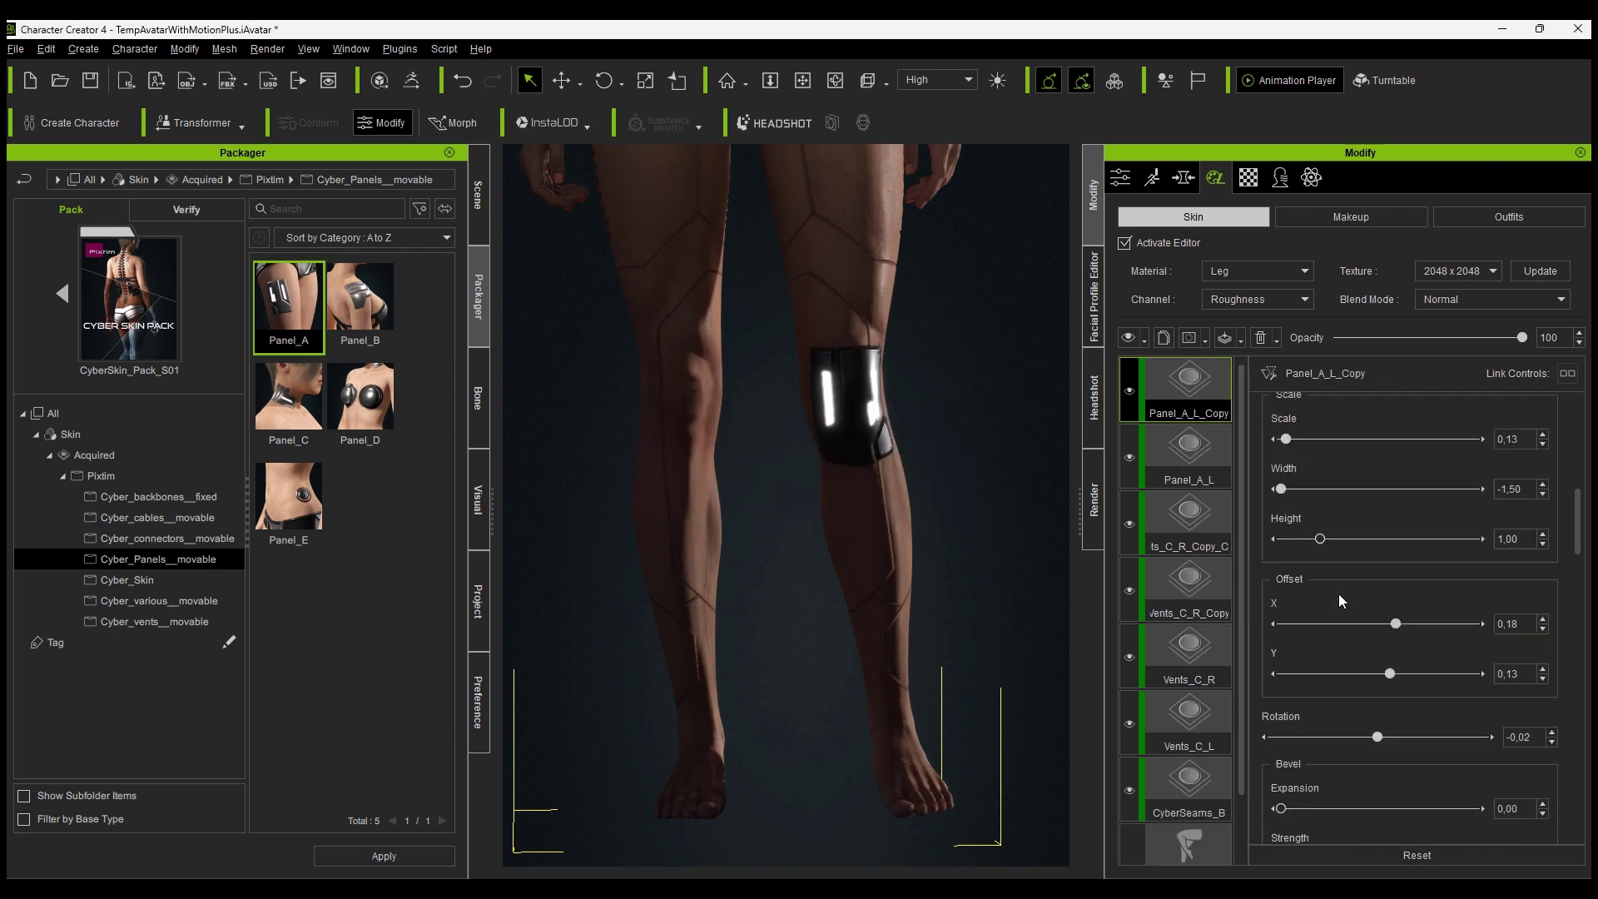
key(BackSpace)
key(Return)
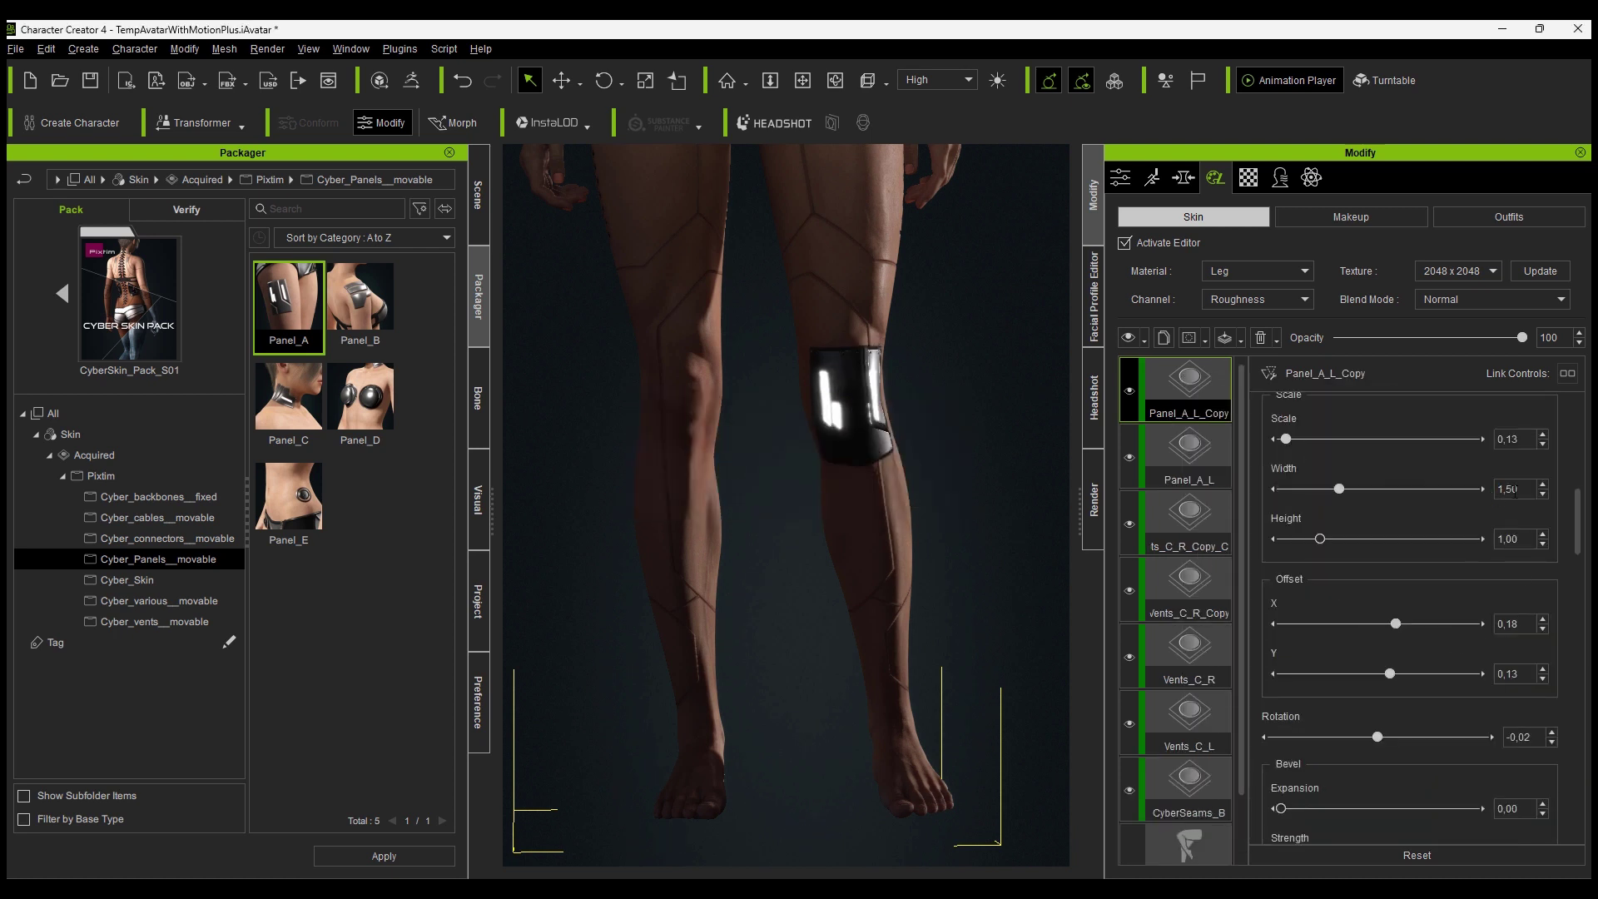
Move the copied knee panel onto the right knee by setting its offset X to -0.18
text(-)
key(Return)
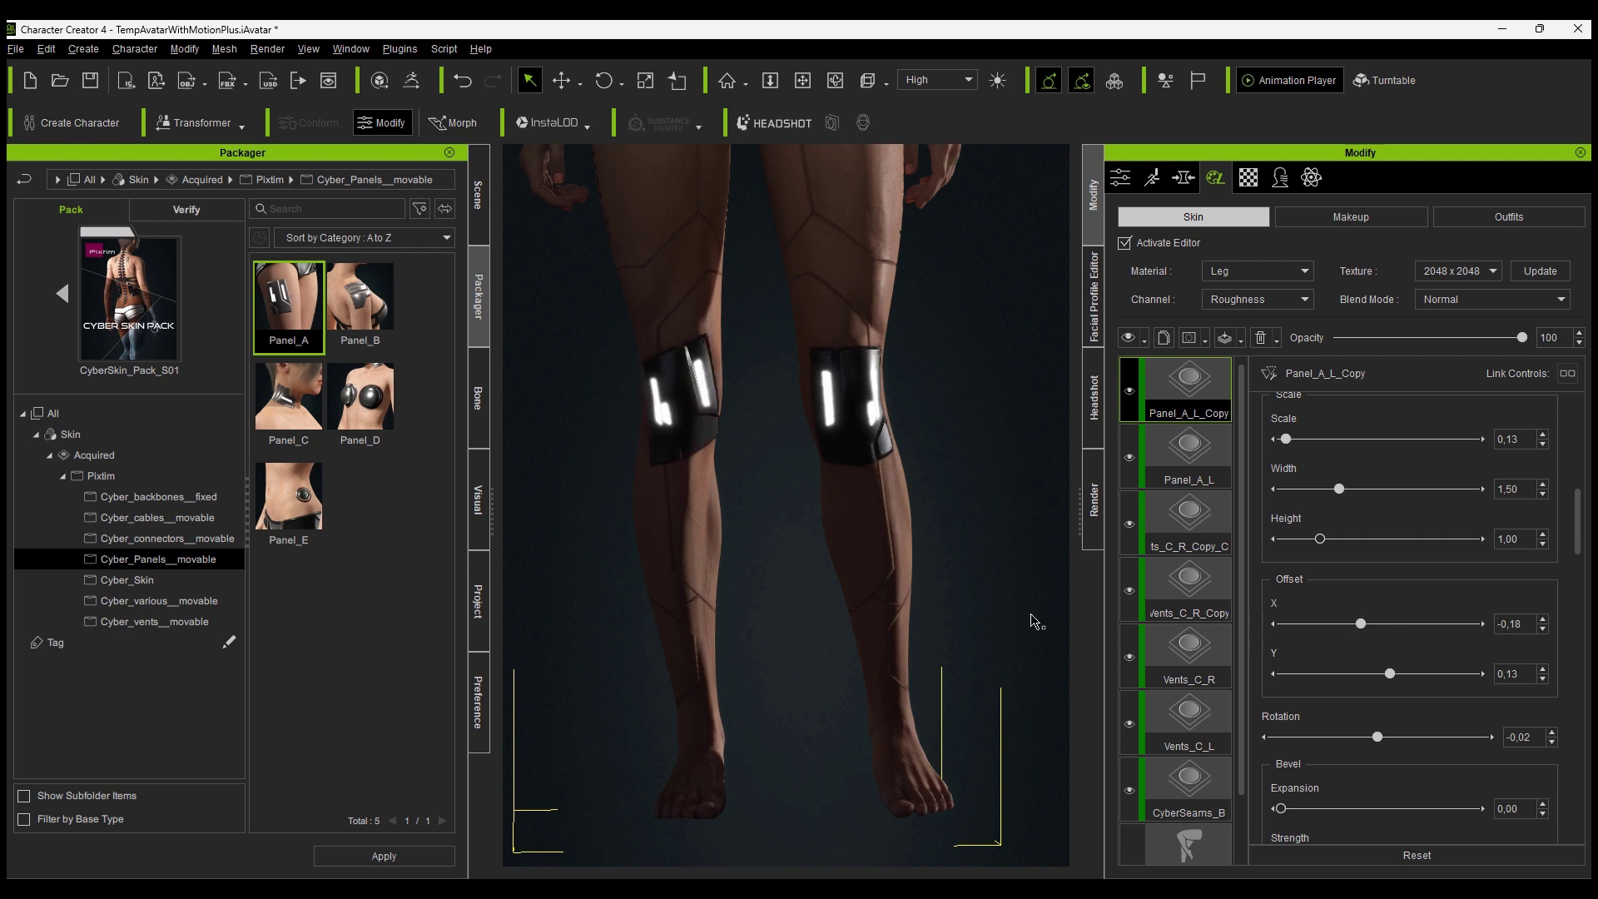
key(BackSpace)
key(Return)
Examine the knee panels and the finished cyber skin on the character from several sides
scroll(717, 450, down, 4)
middle_drag(749, 416, 779, 575)
right_drag(779, 574, 1055, 549)
right_drag(733, 348, 923, 340)
right_drag(682, 432, 586, 471)
right_drag(740, 660, 1047, 625)
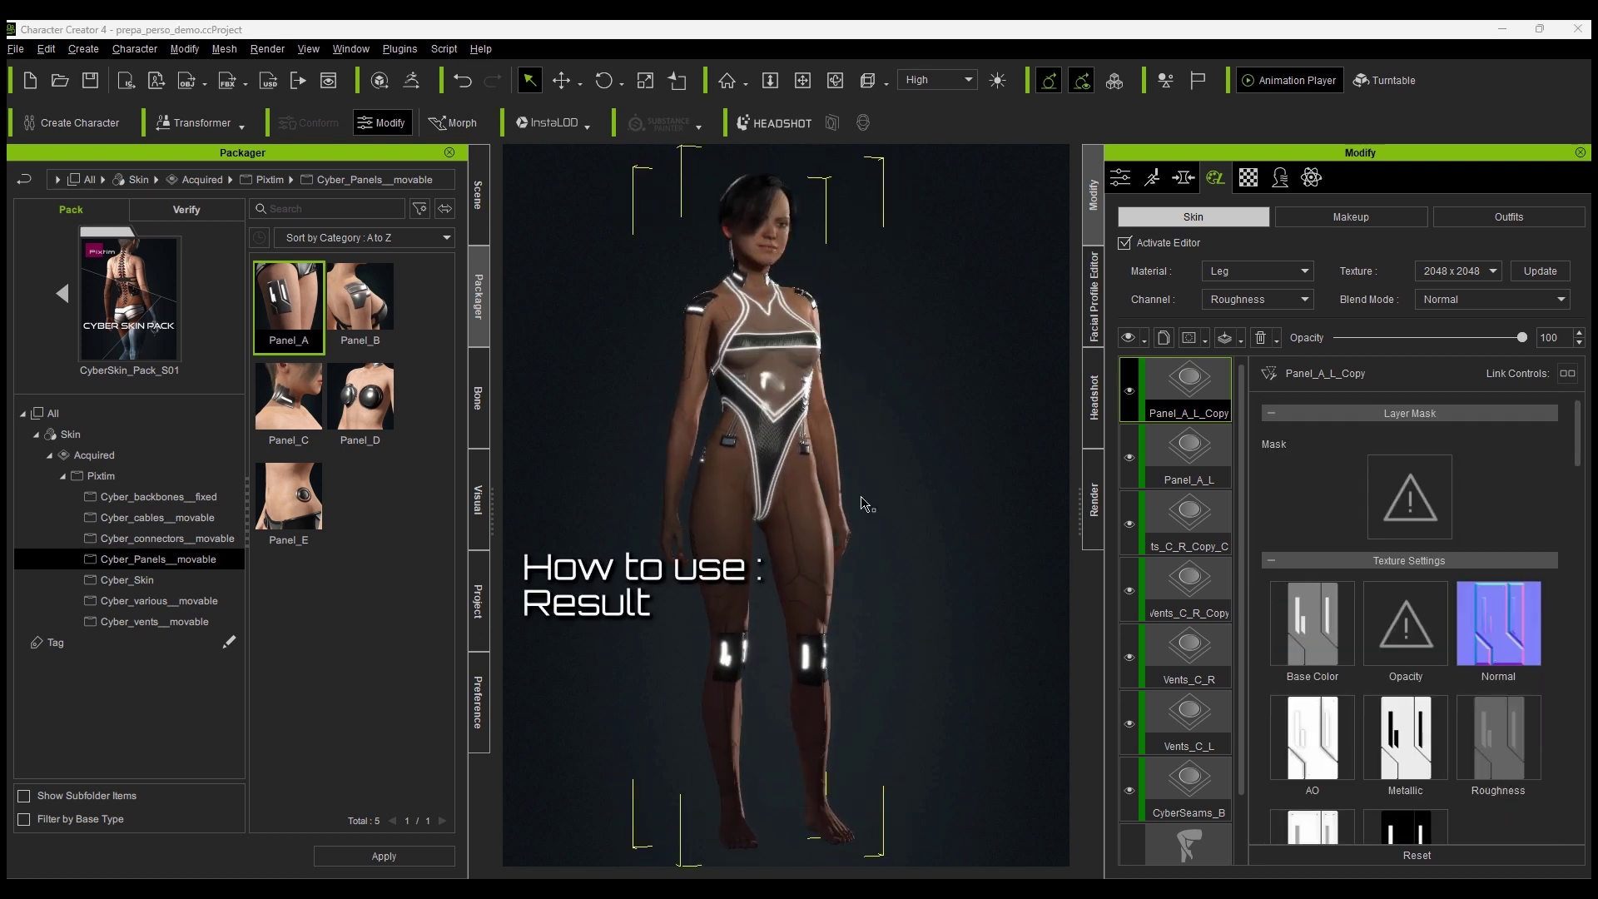
middle_drag(791, 500, 817, 504)
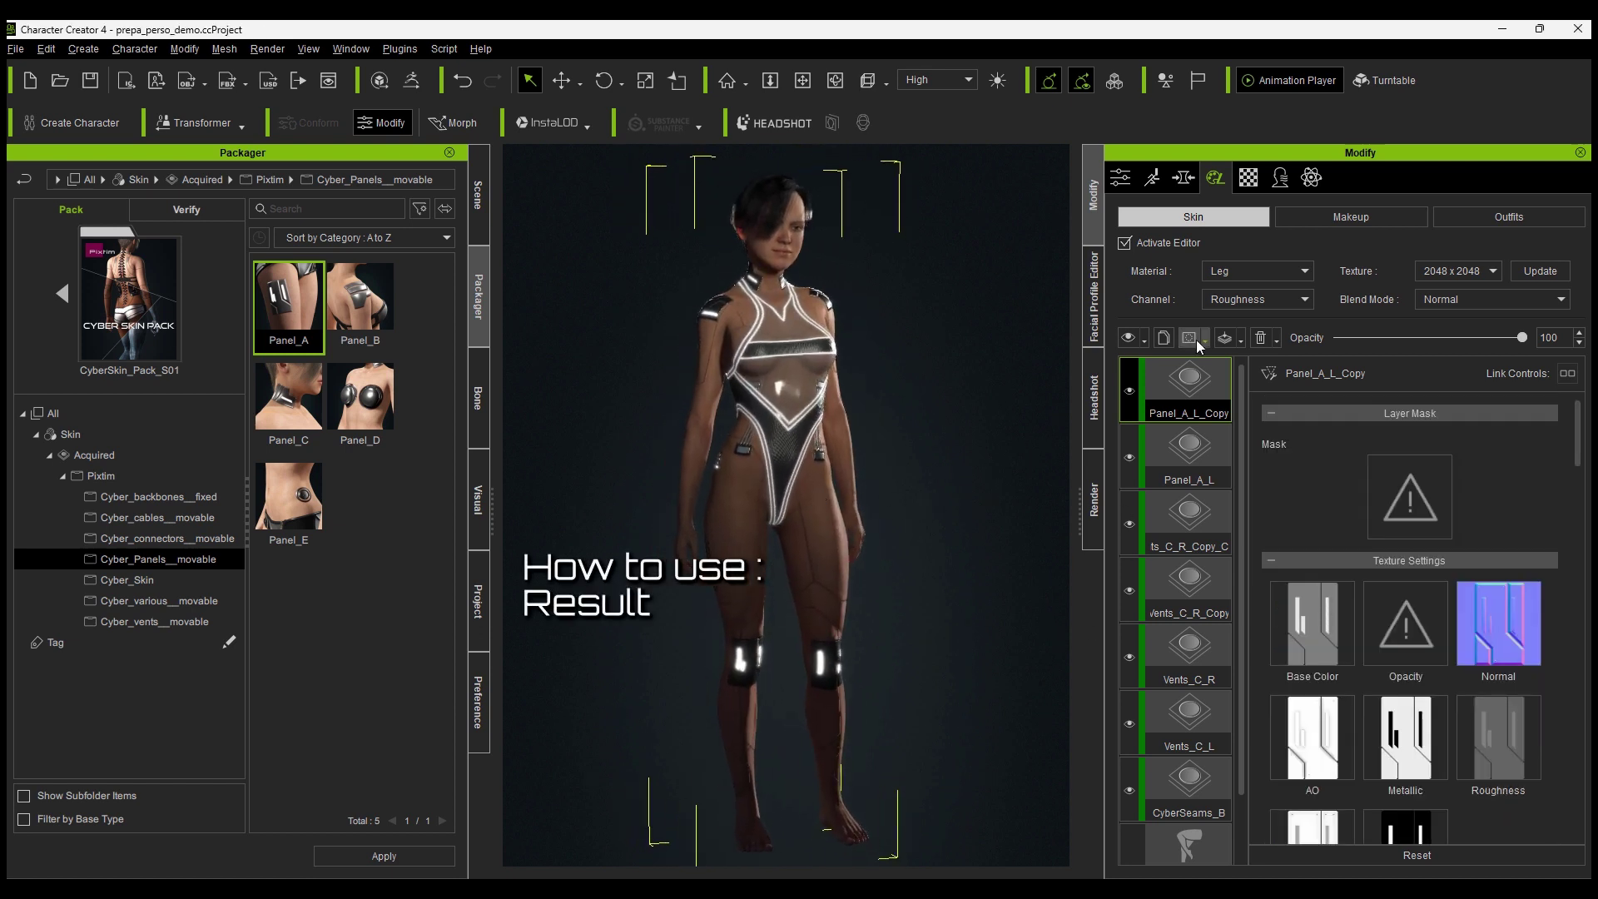
Switch the skin editor to the Body material and deactivate the editor so its layers are compiled
scroll(1243, 391, down, 1)
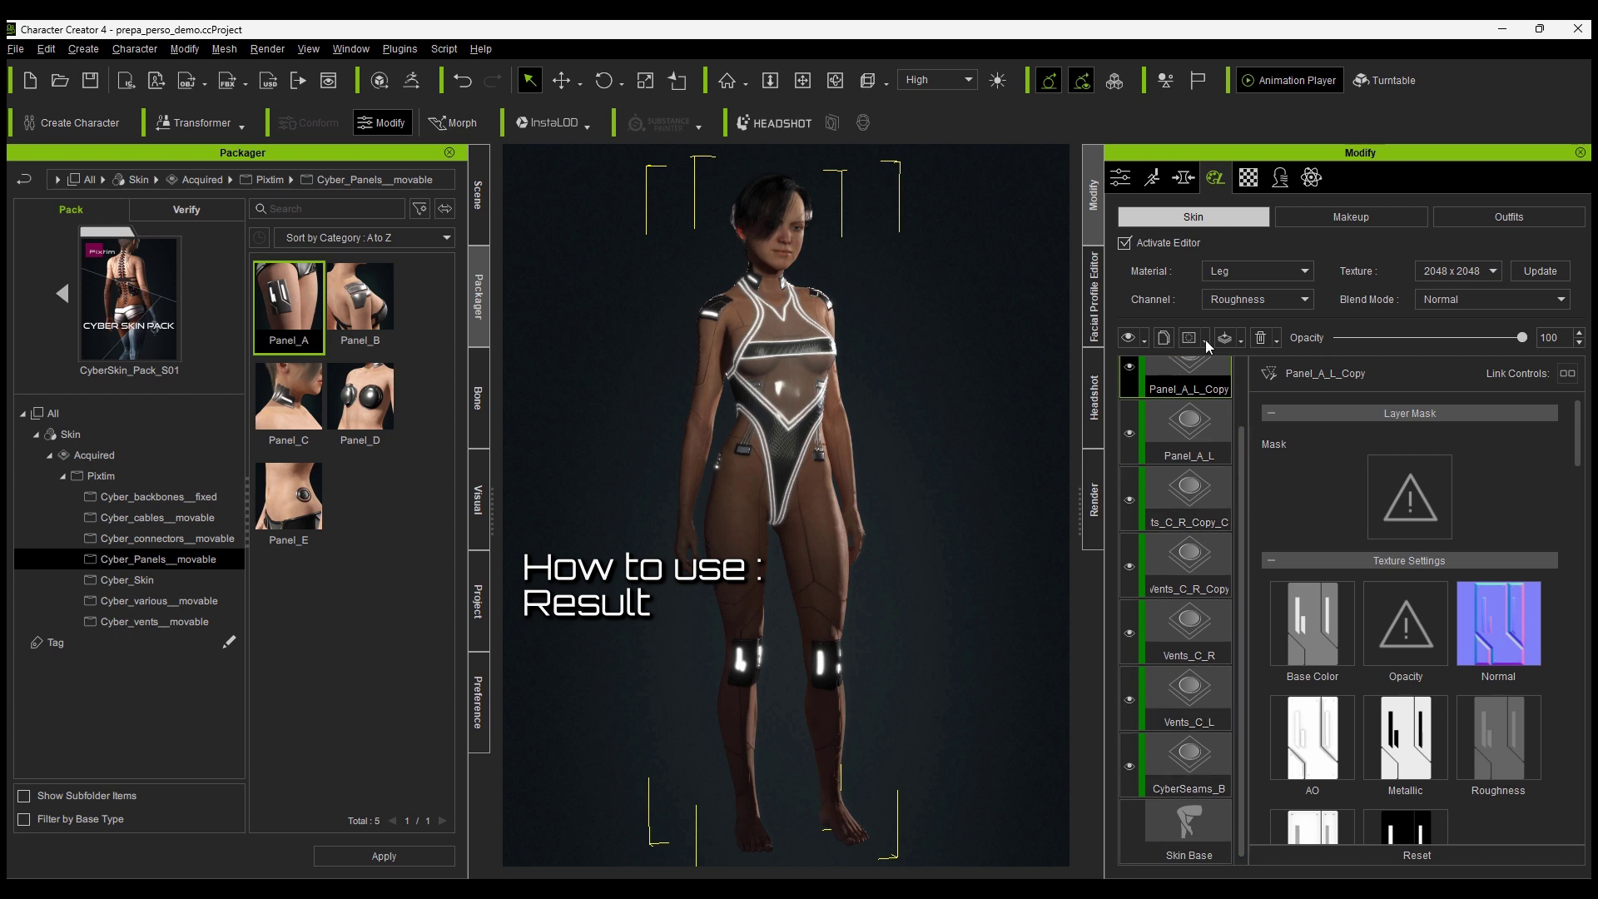
click(1252, 272)
click(1239, 300)
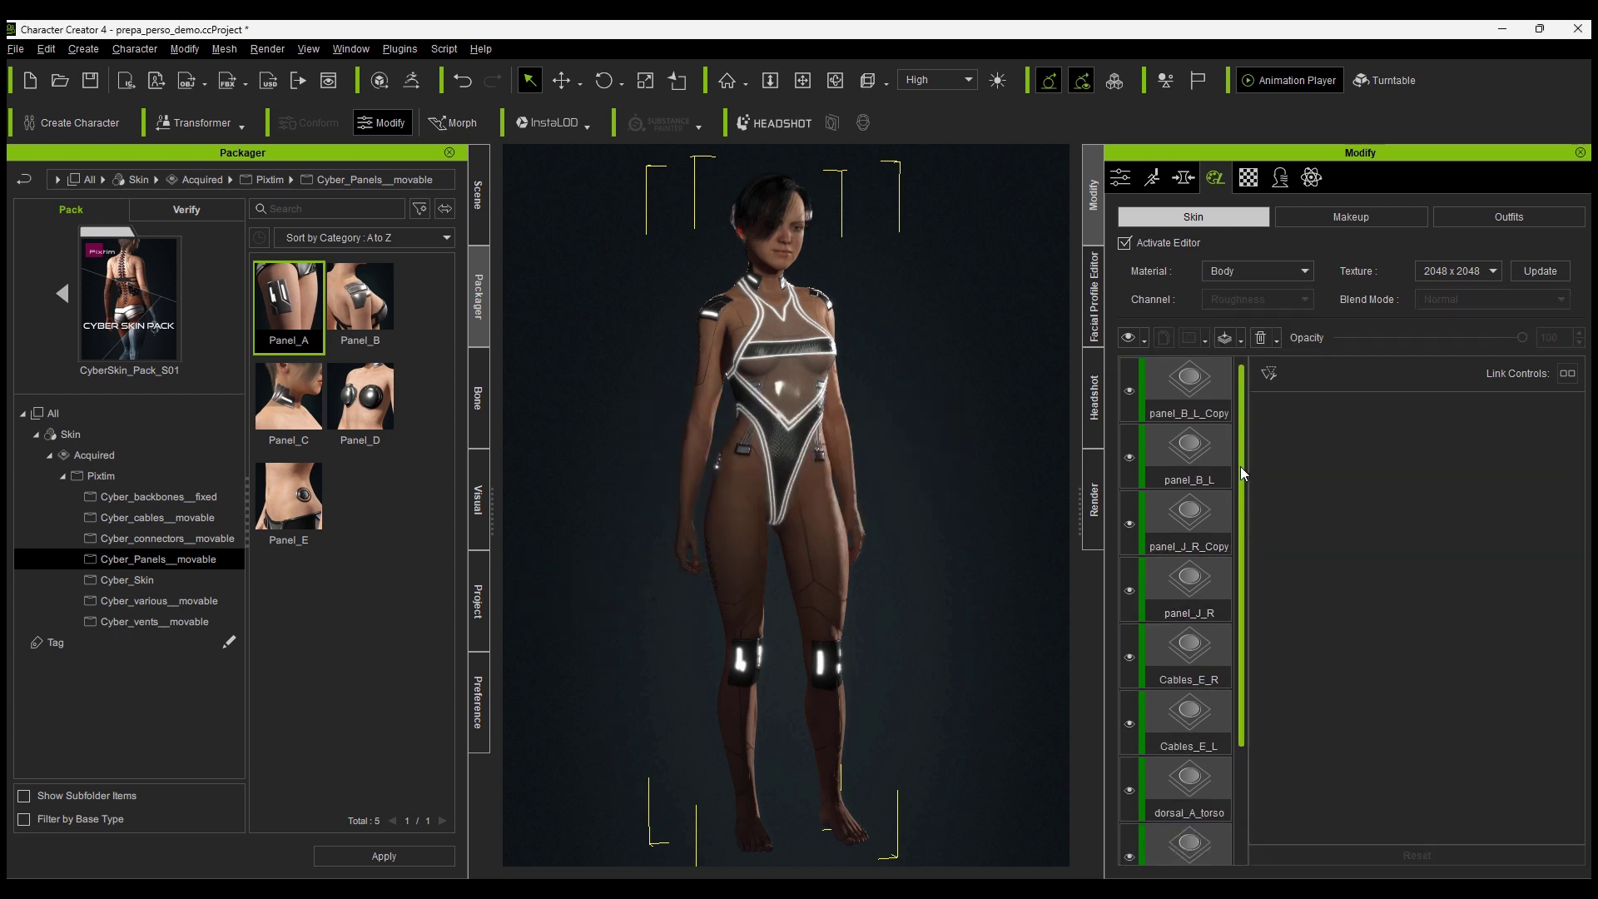
scroll(1231, 441, up, 1)
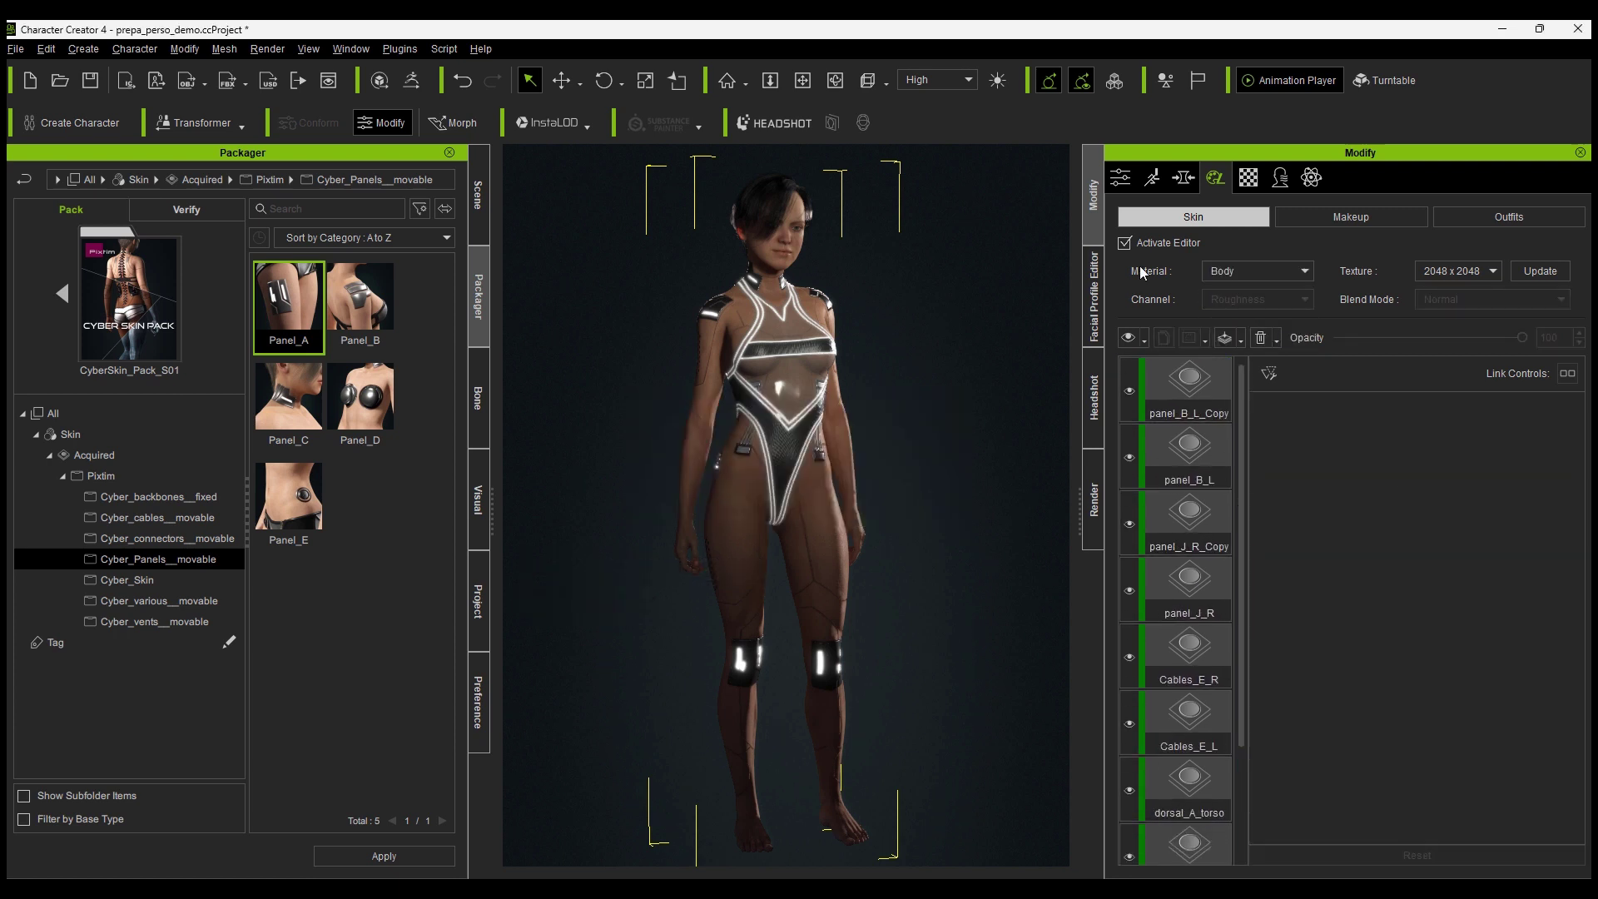
click(1124, 243)
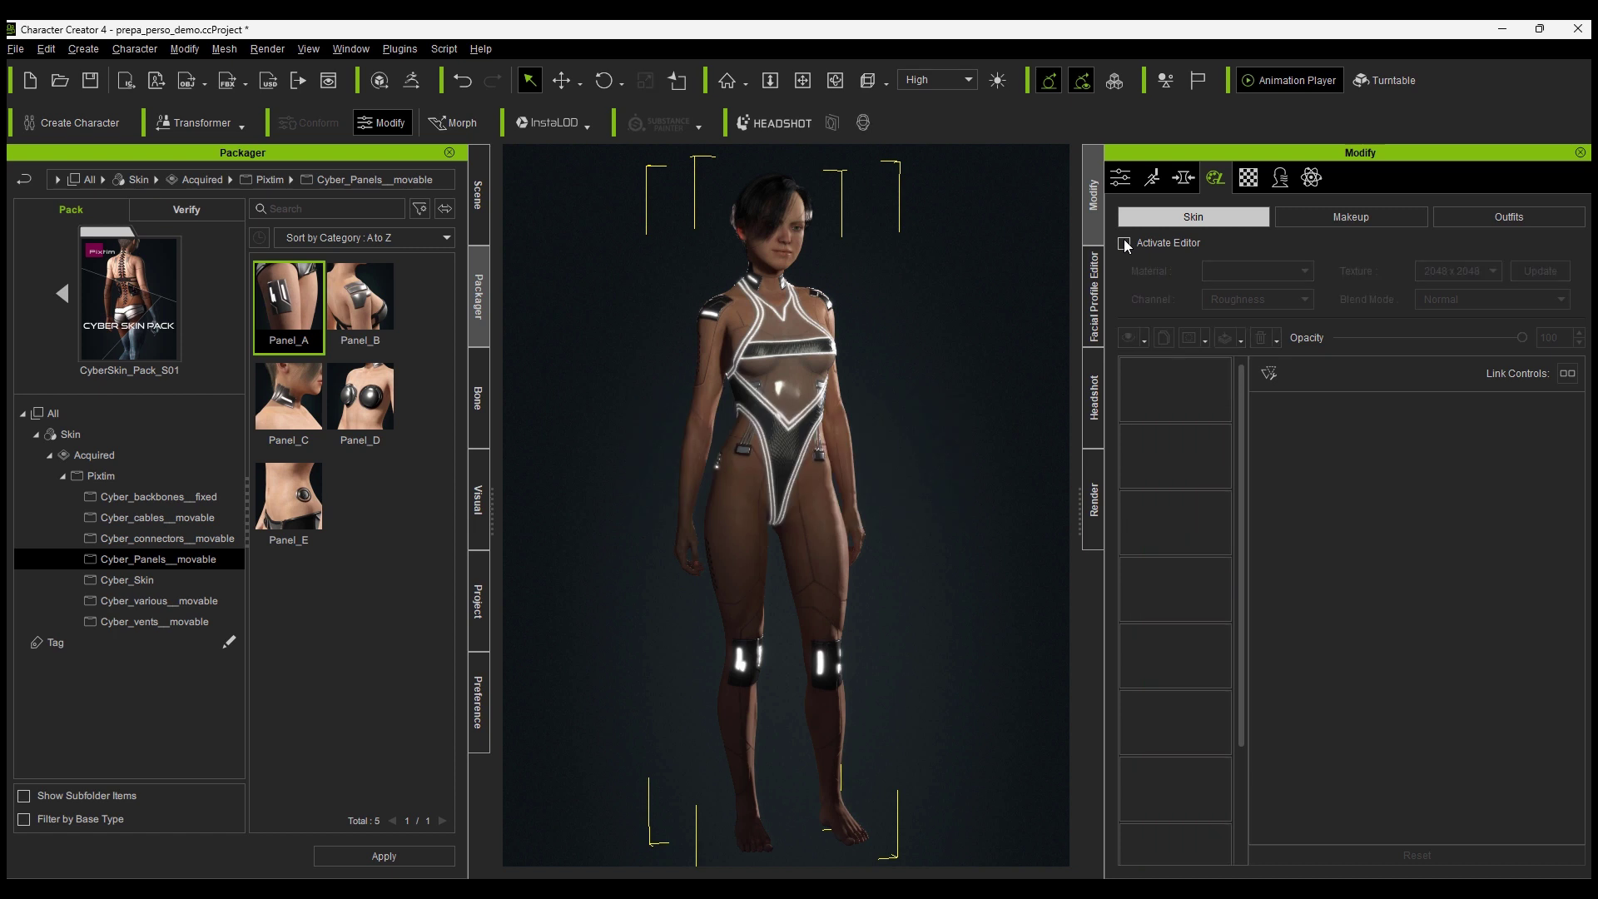
right_drag(812, 473, 1597, 491)
right_drag(721, 458, 941, 463)
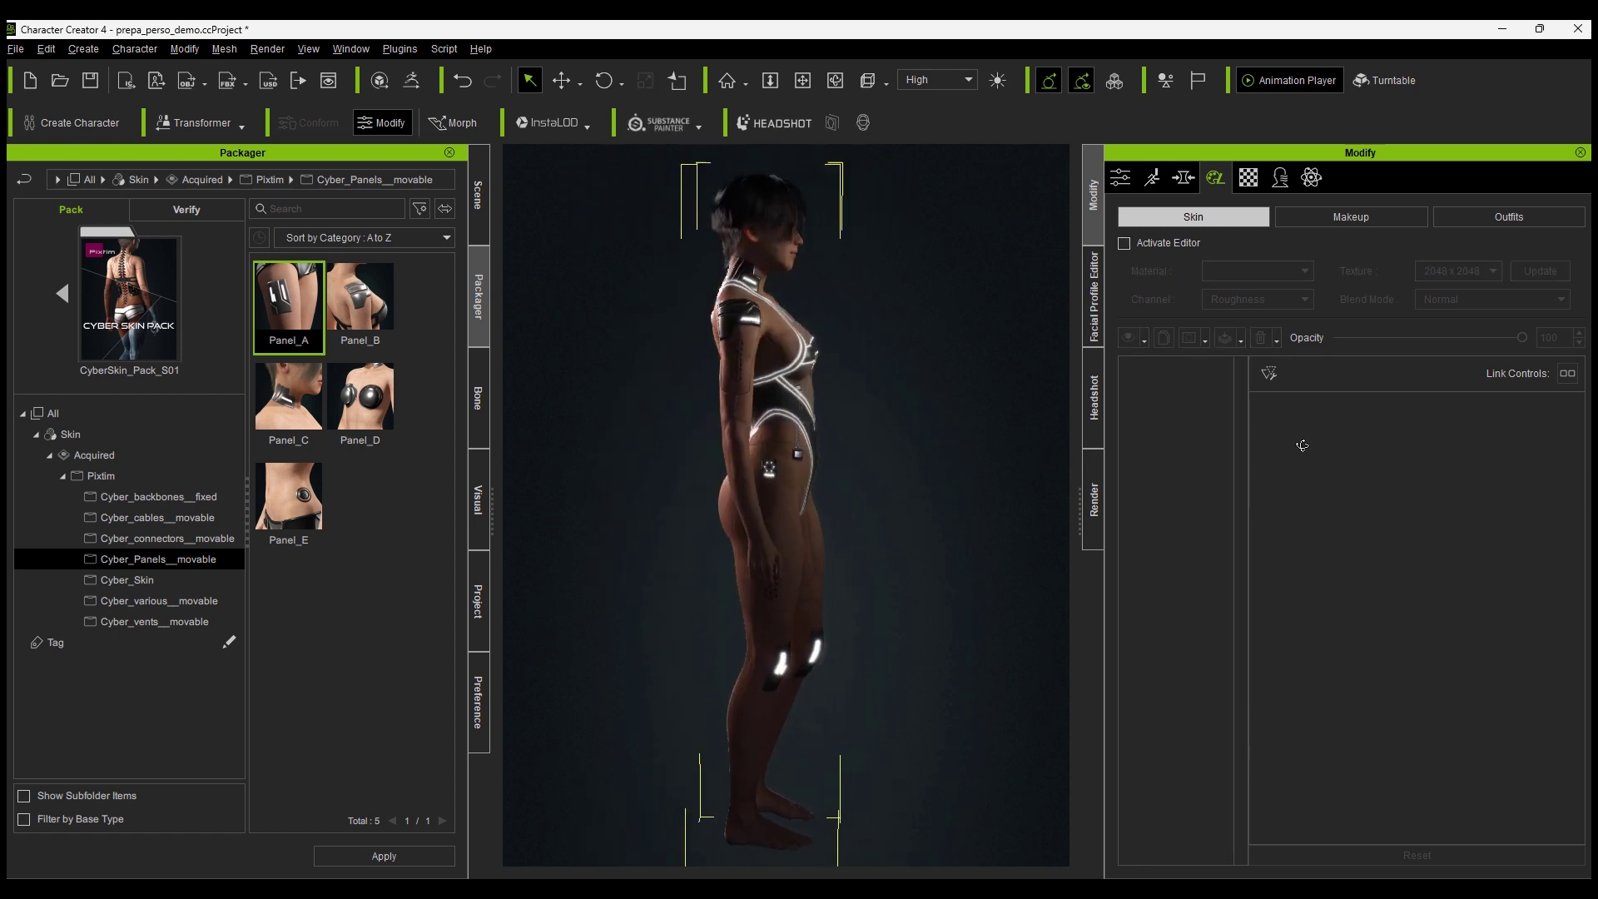
Examine the compiled texture maps of the Std_Skin_Body material
click(1248, 178)
scroll(1188, 361, up, 6)
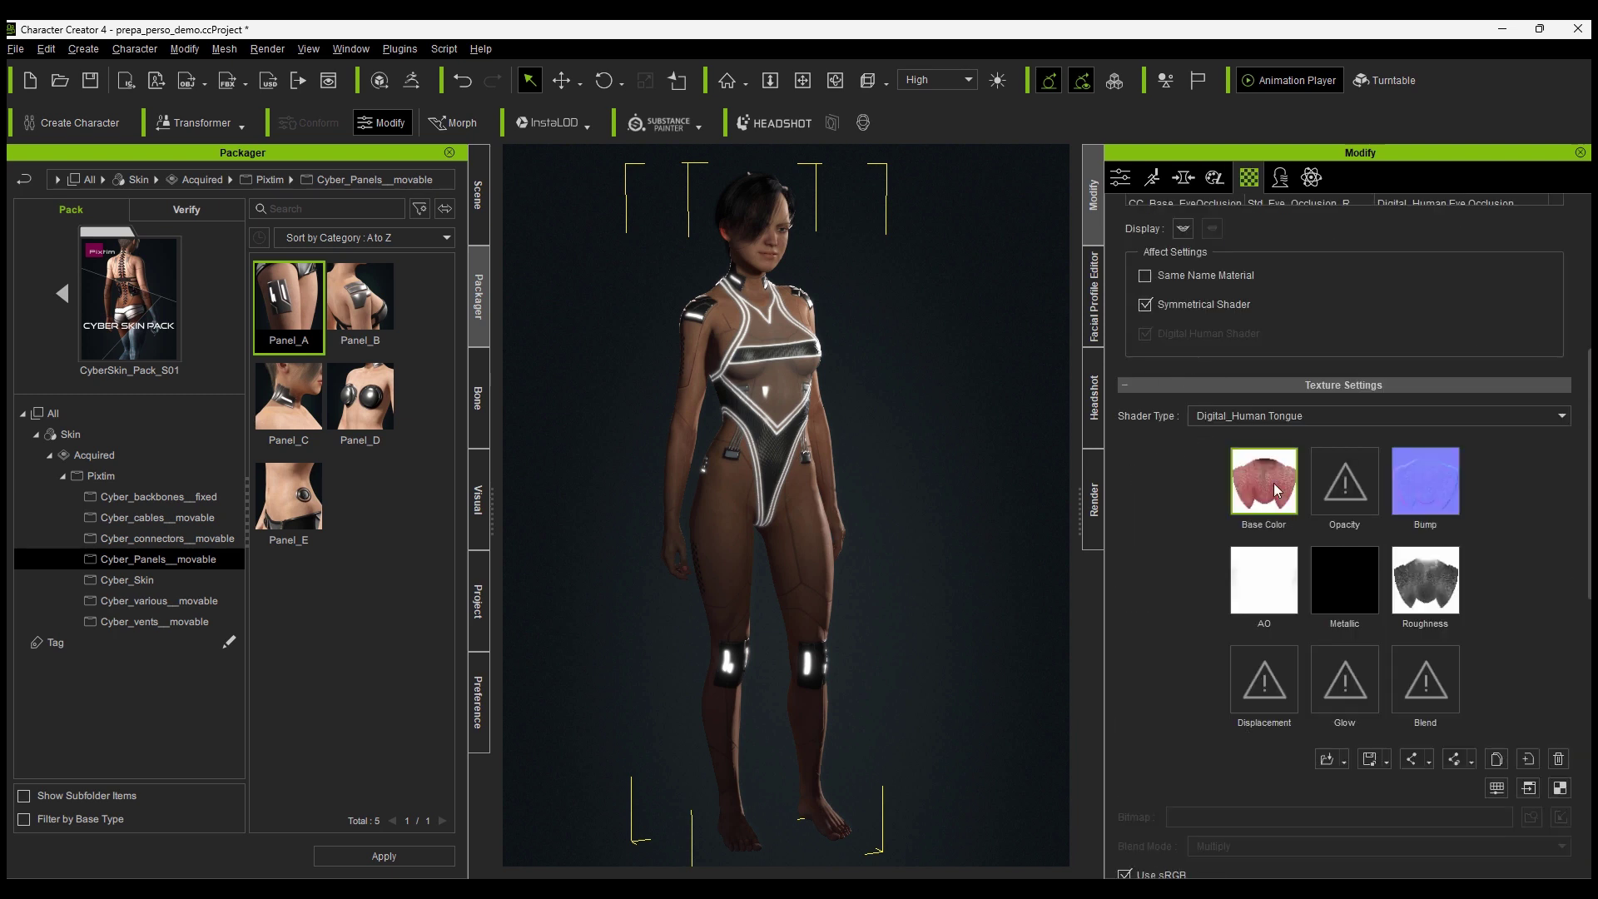
click(1291, 373)
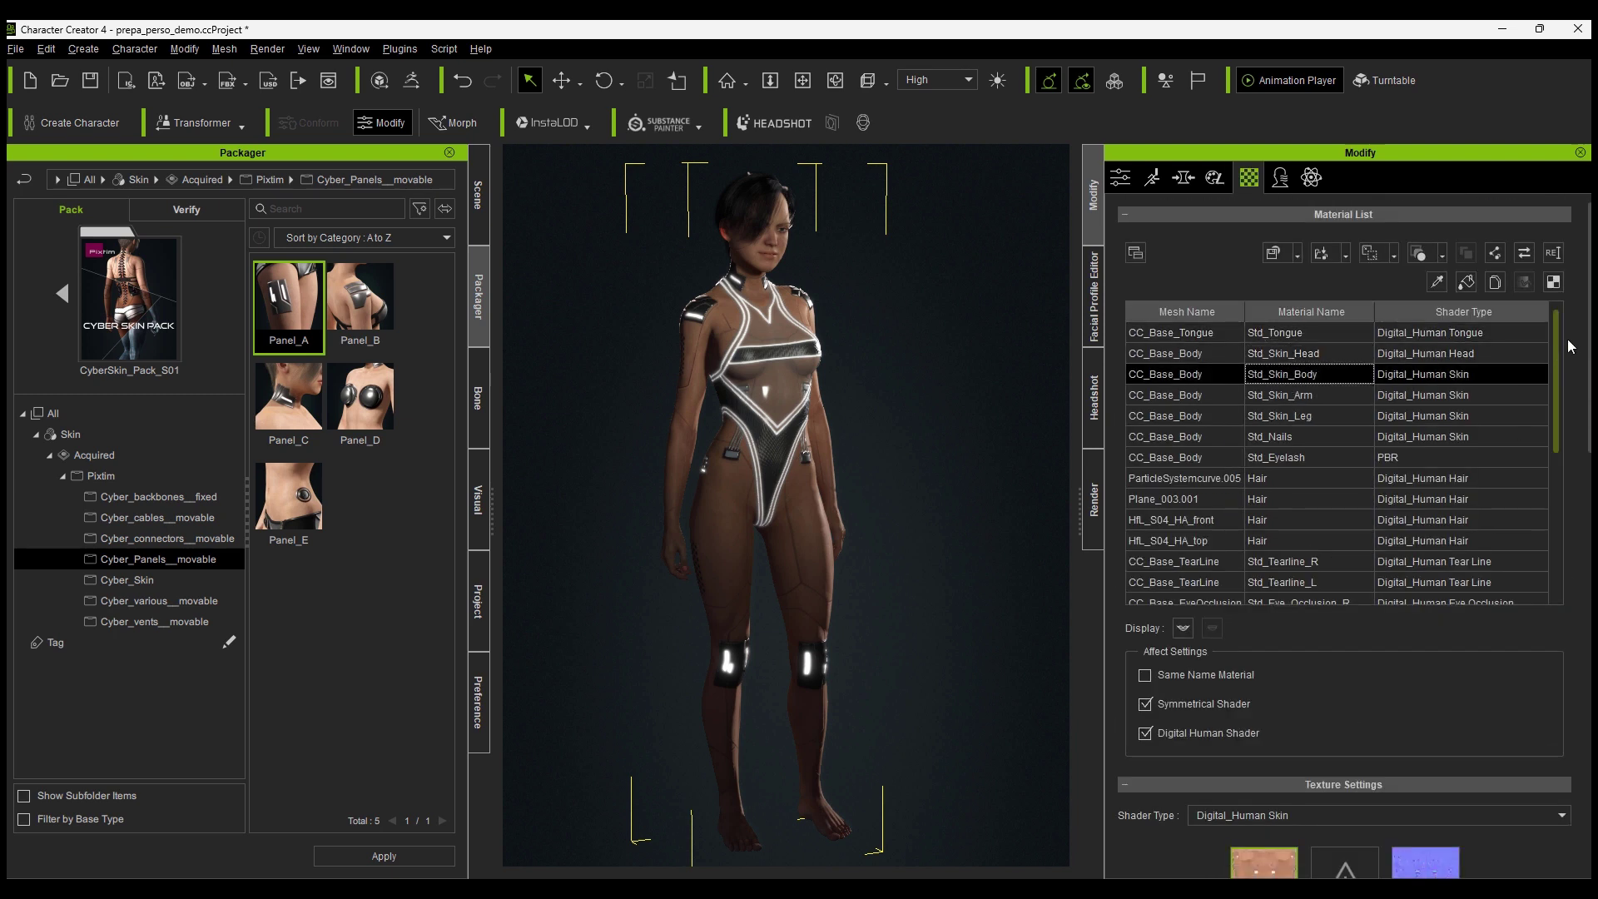
scroll(1301, 571, down, 5)
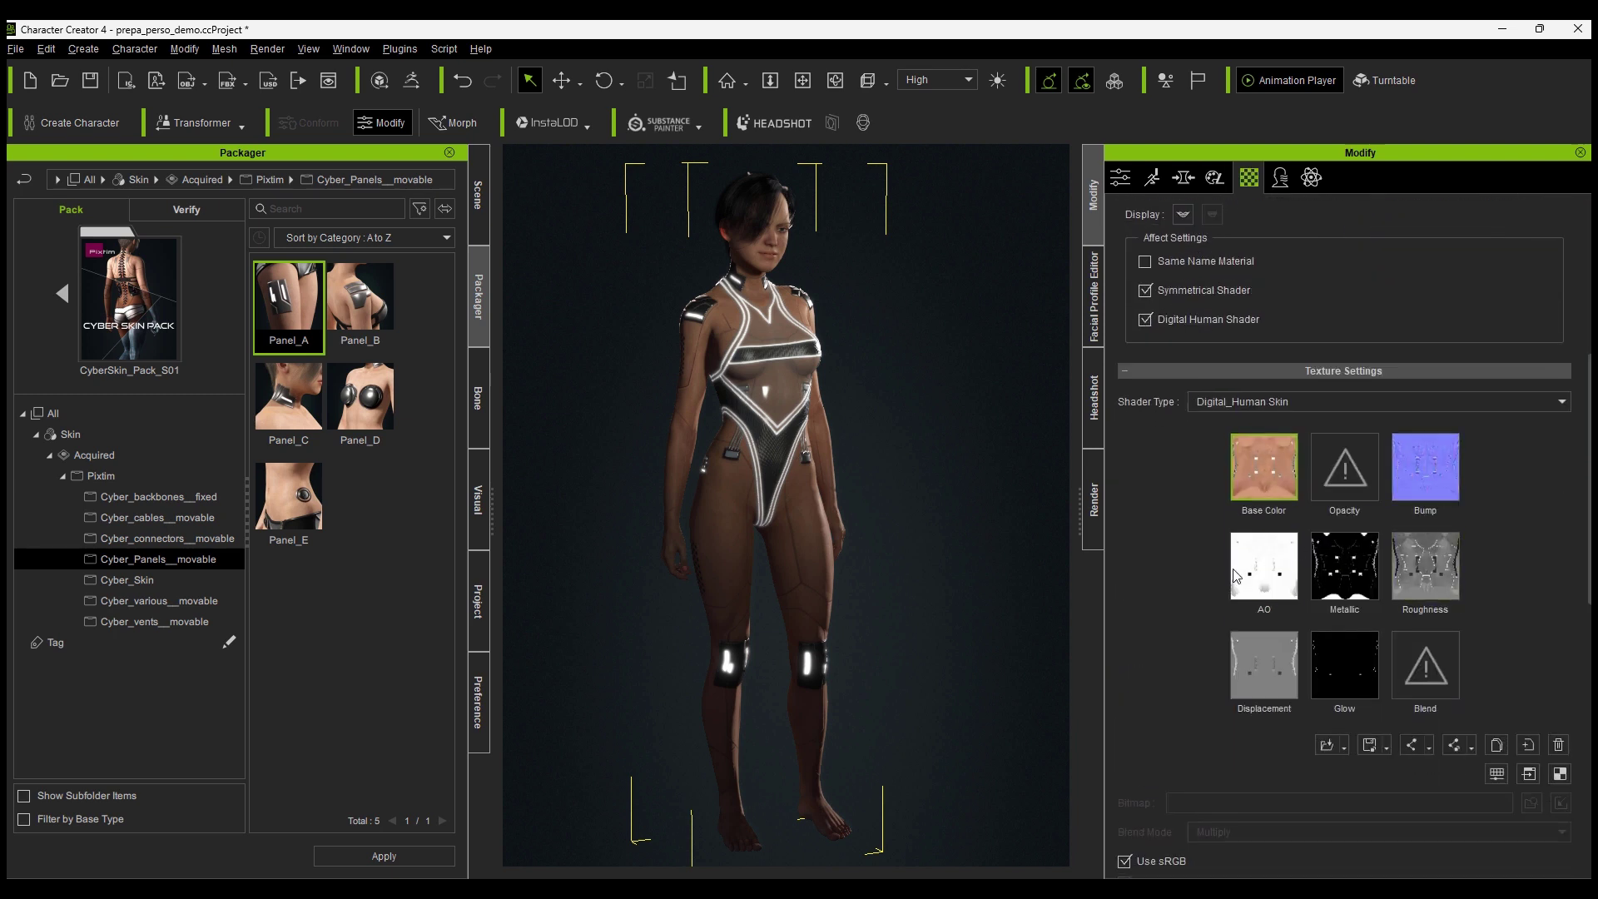
mouse_move(1425, 463)
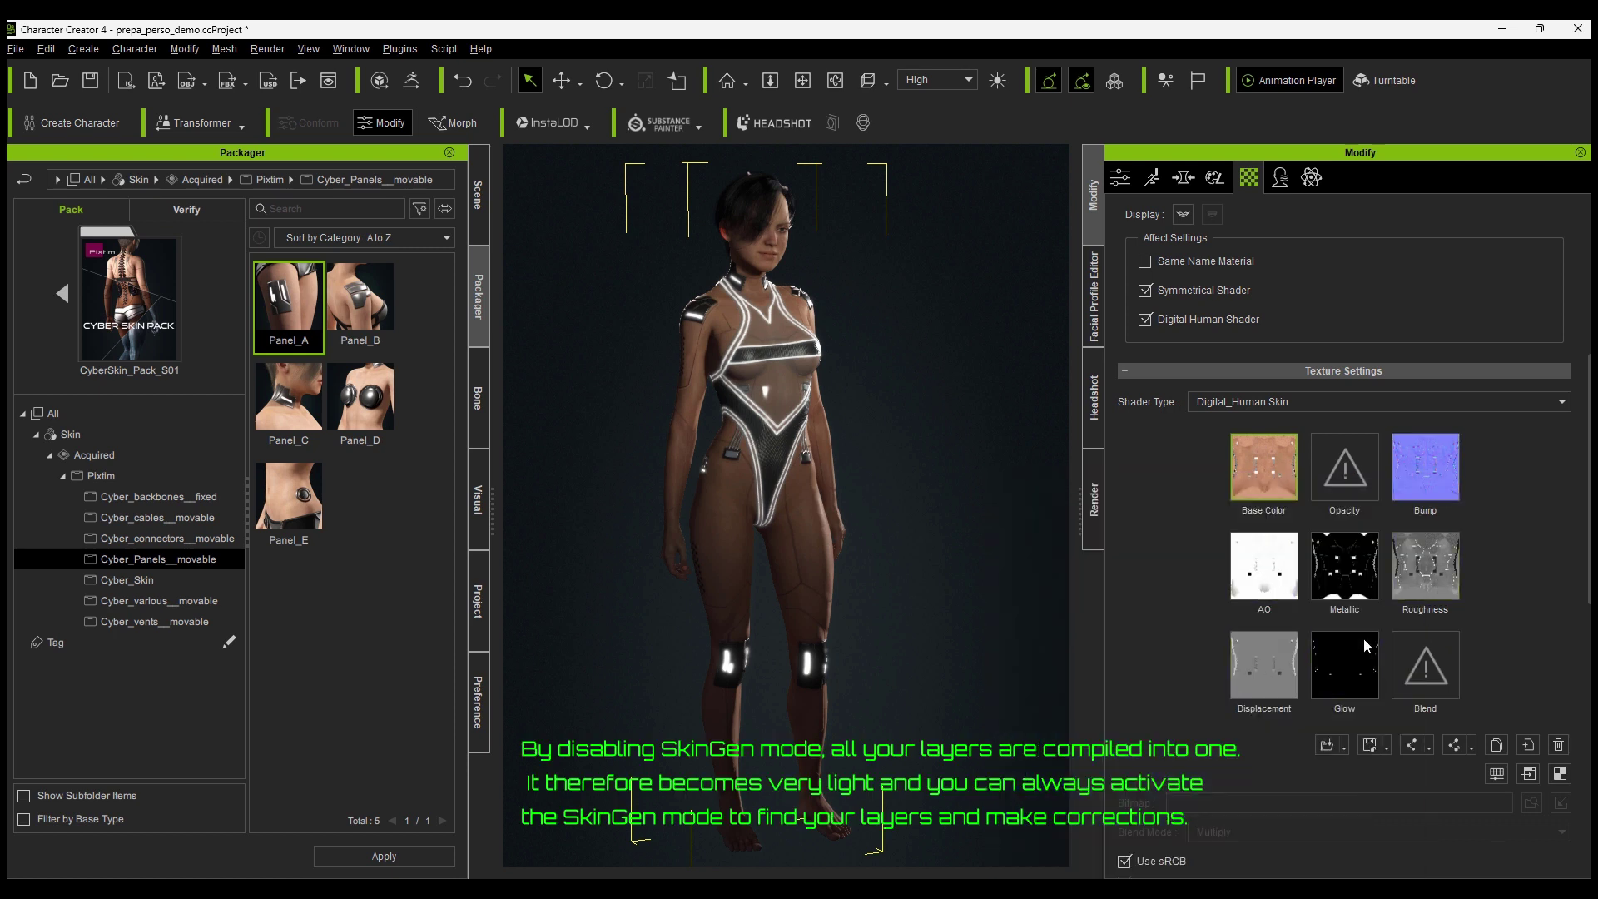
scroll(1584, 456, up, 5)
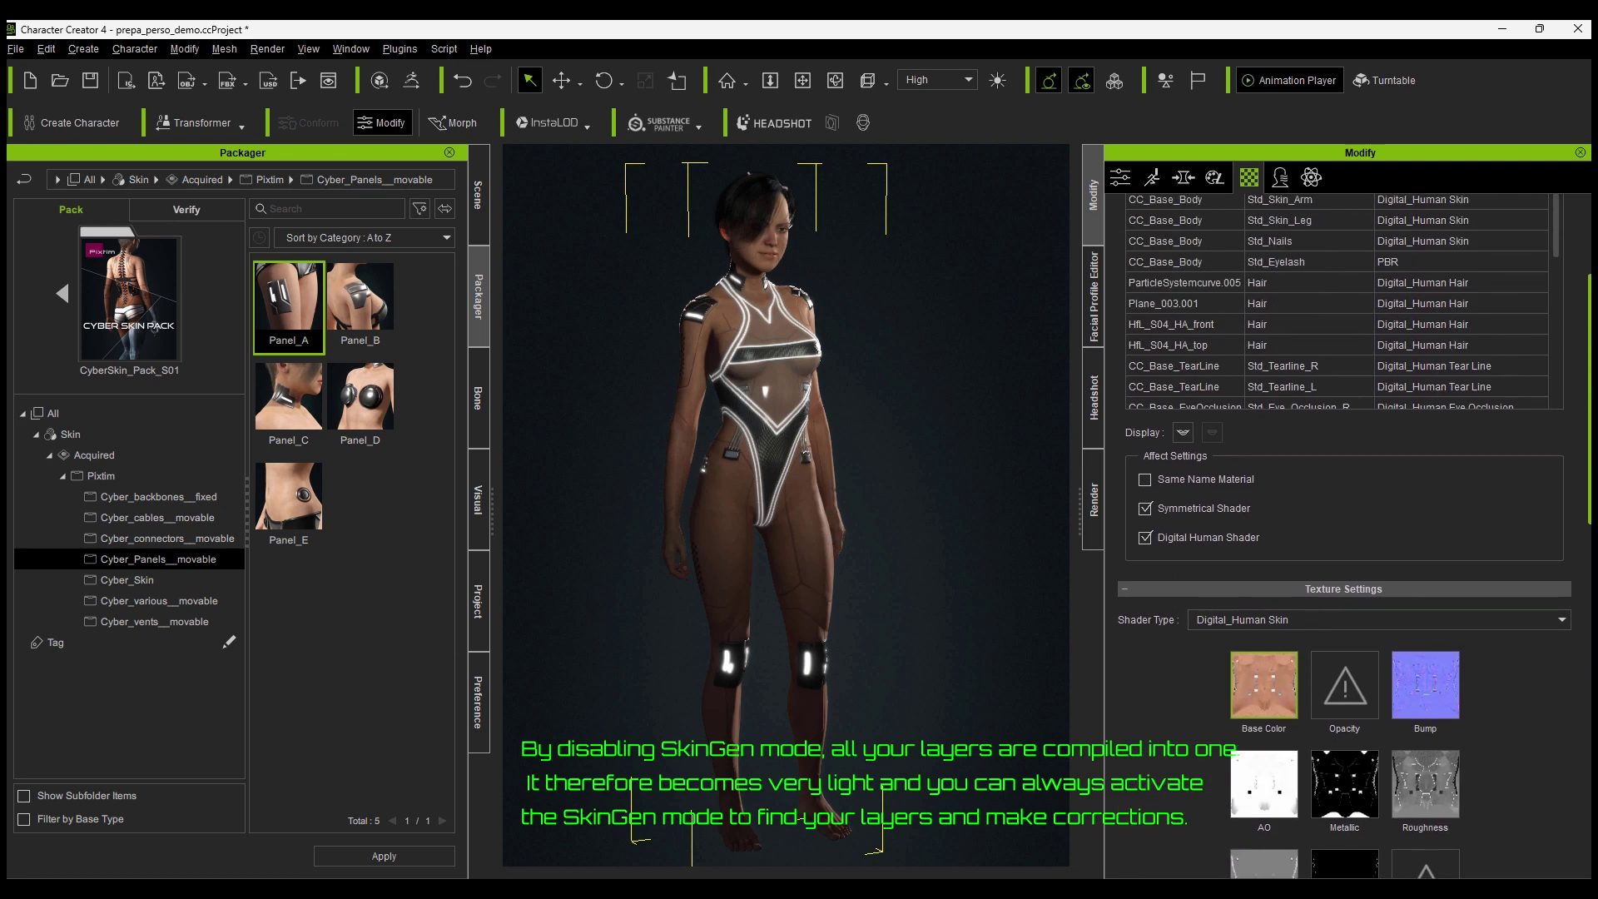
For the Std_Skin_Leg material, lower the Glow map strength to 0 and raise it strongly again
drag(1282, 250, 1304, 305)
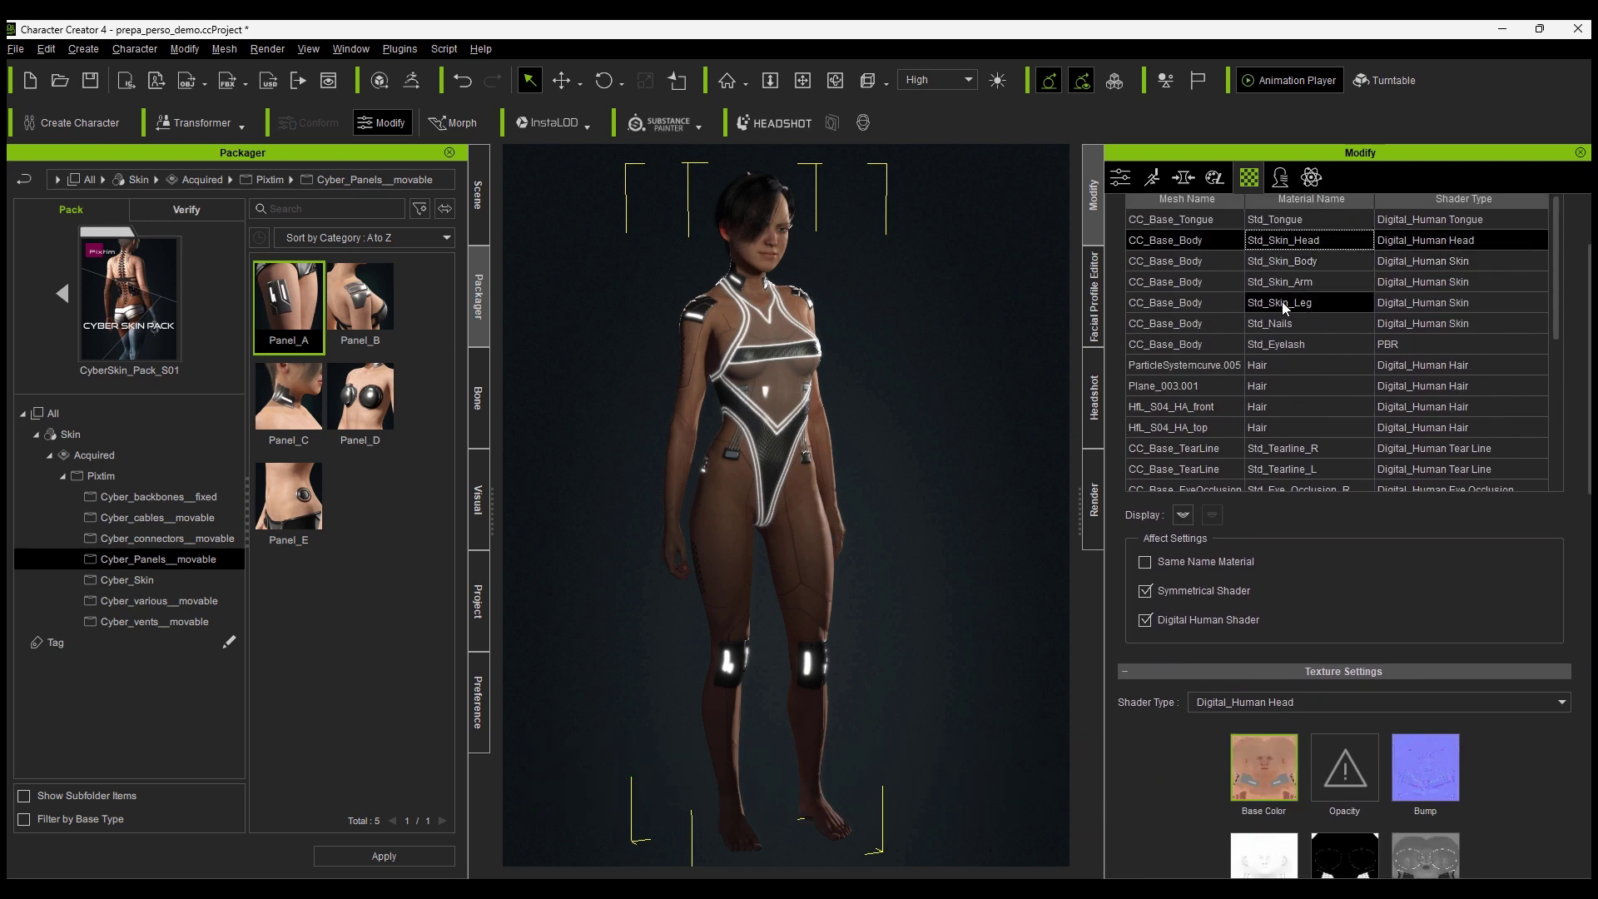
scroll(1584, 271, down, 5)
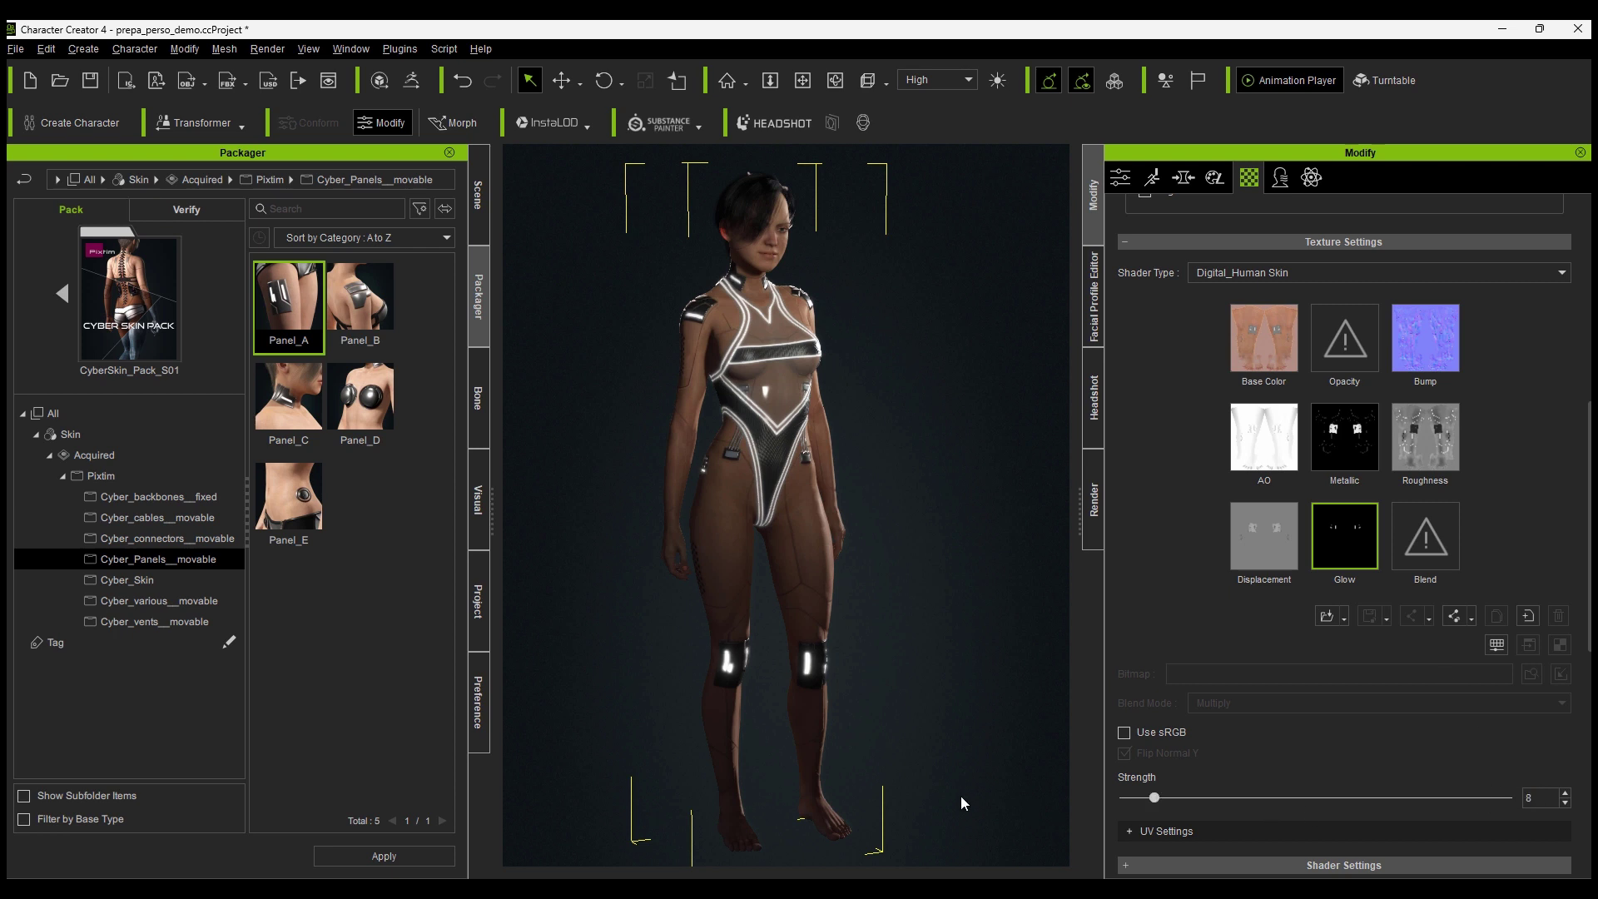
drag(1153, 797, 1257, 802)
drag(1558, 800, 671, 802)
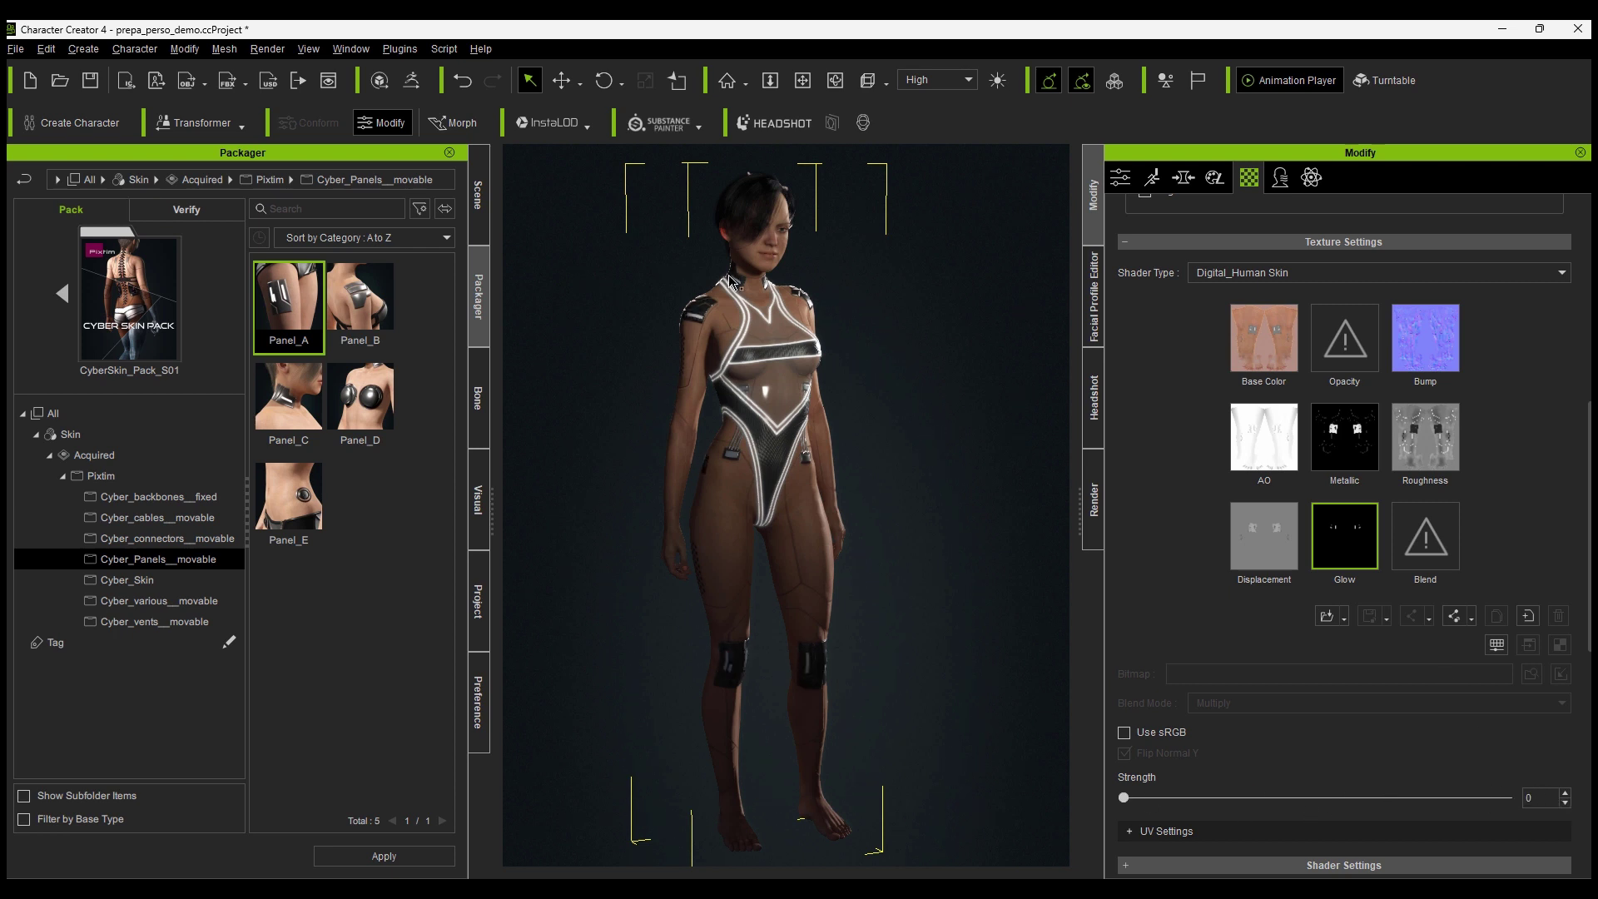
right_drag(726, 649, 979, 724)
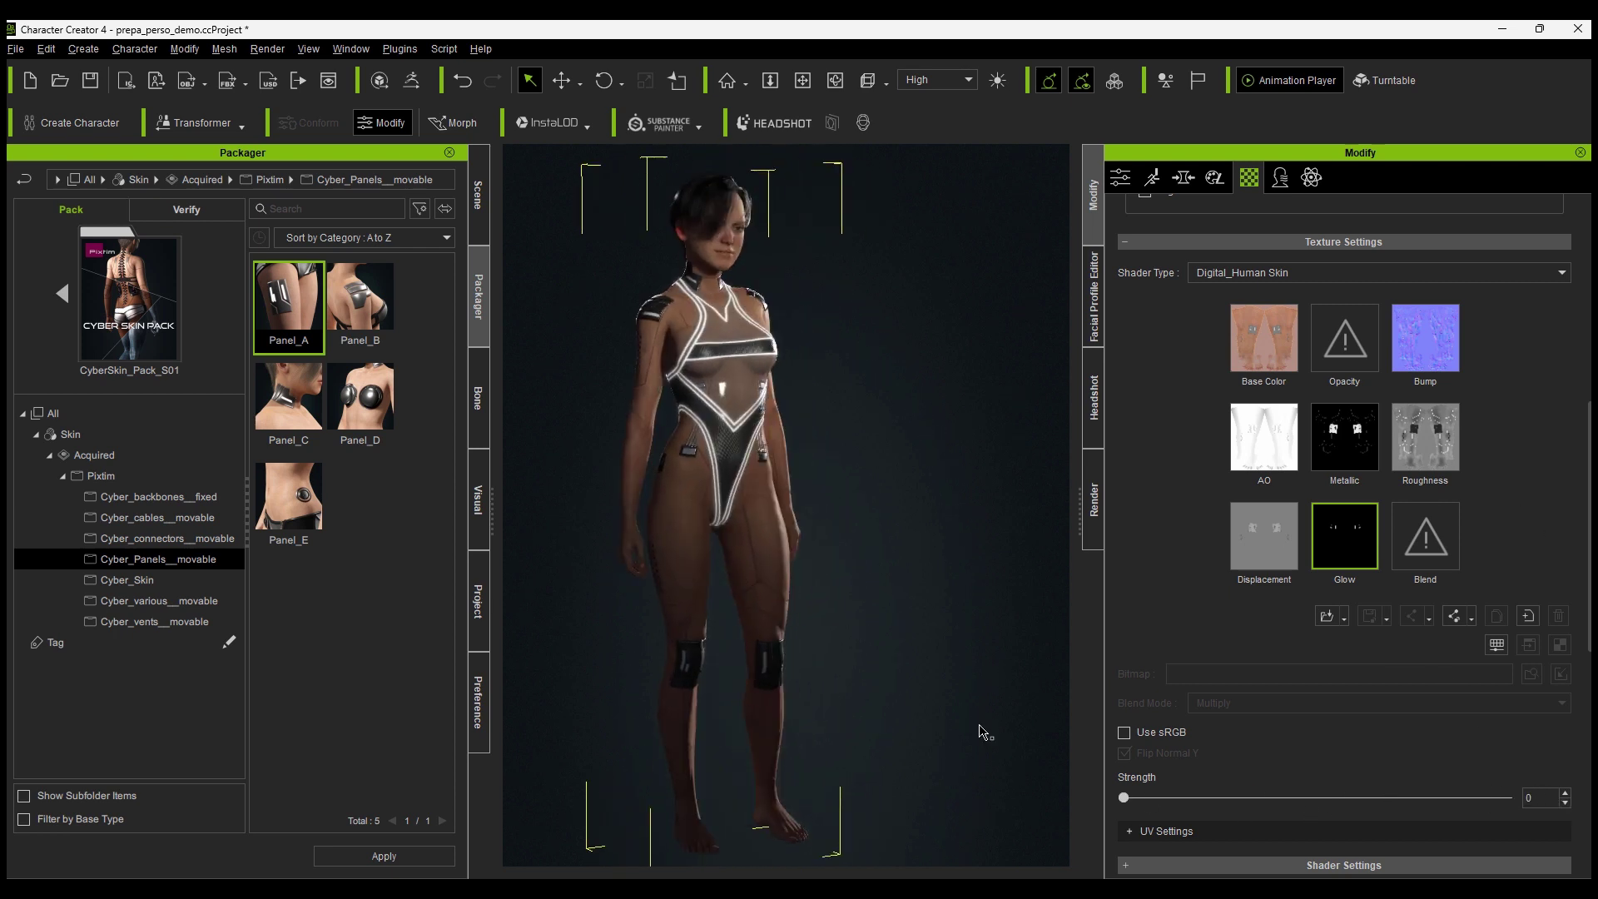
drag(1124, 797, 1508, 798)
right_drag(841, 441, 897, 410)
Reactivate the skin editor without keeping the modified material and texture settings
click(1215, 178)
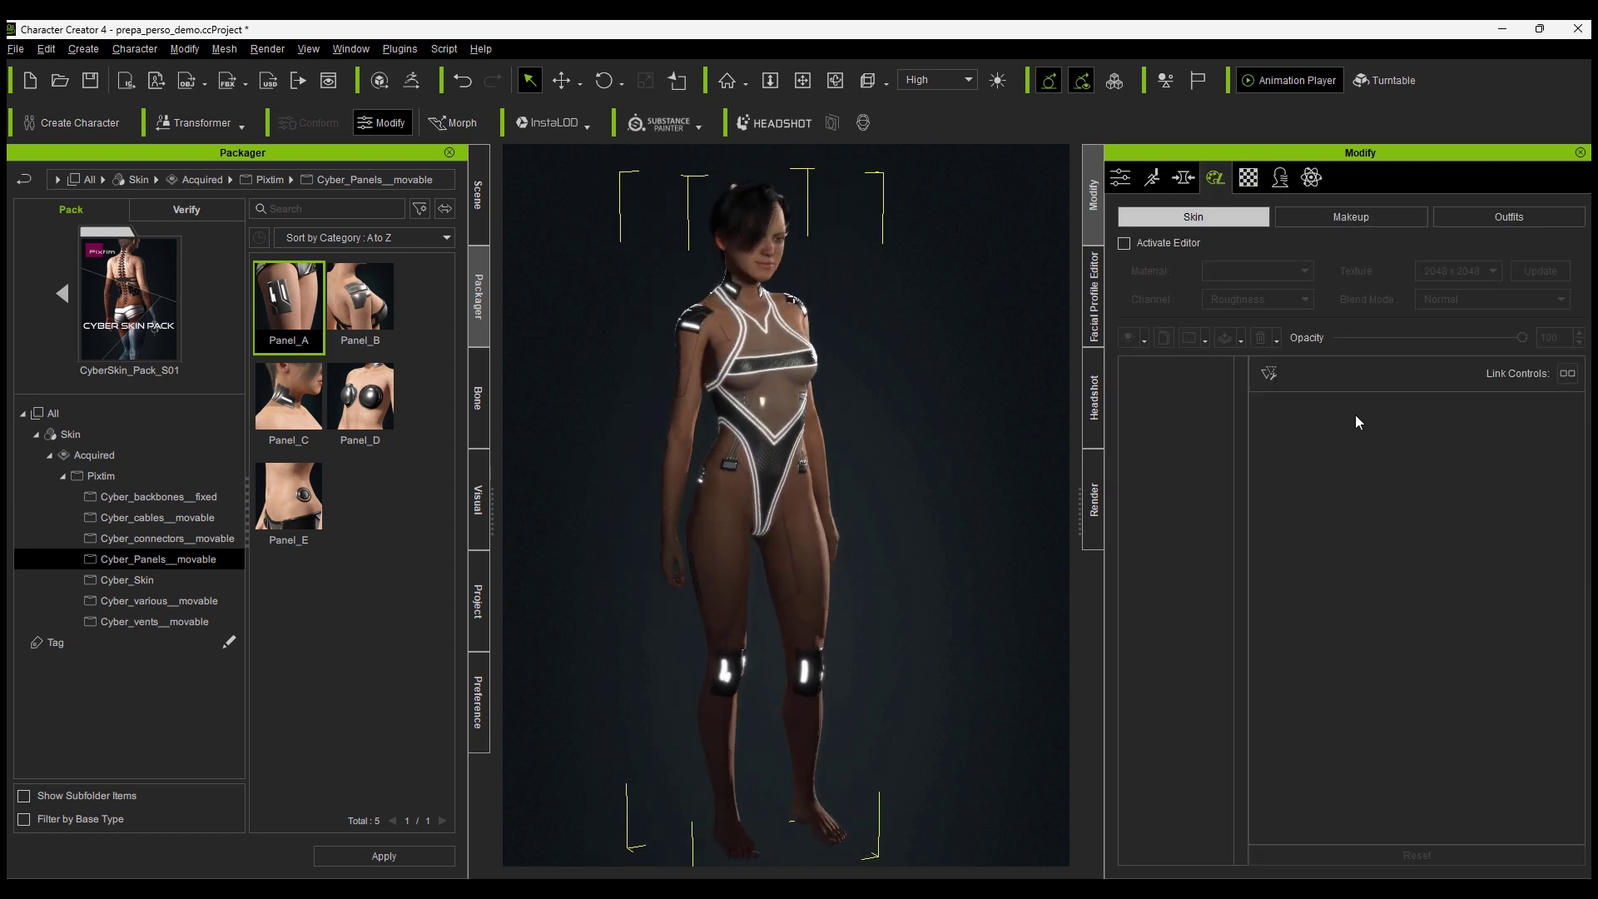
click(1125, 243)
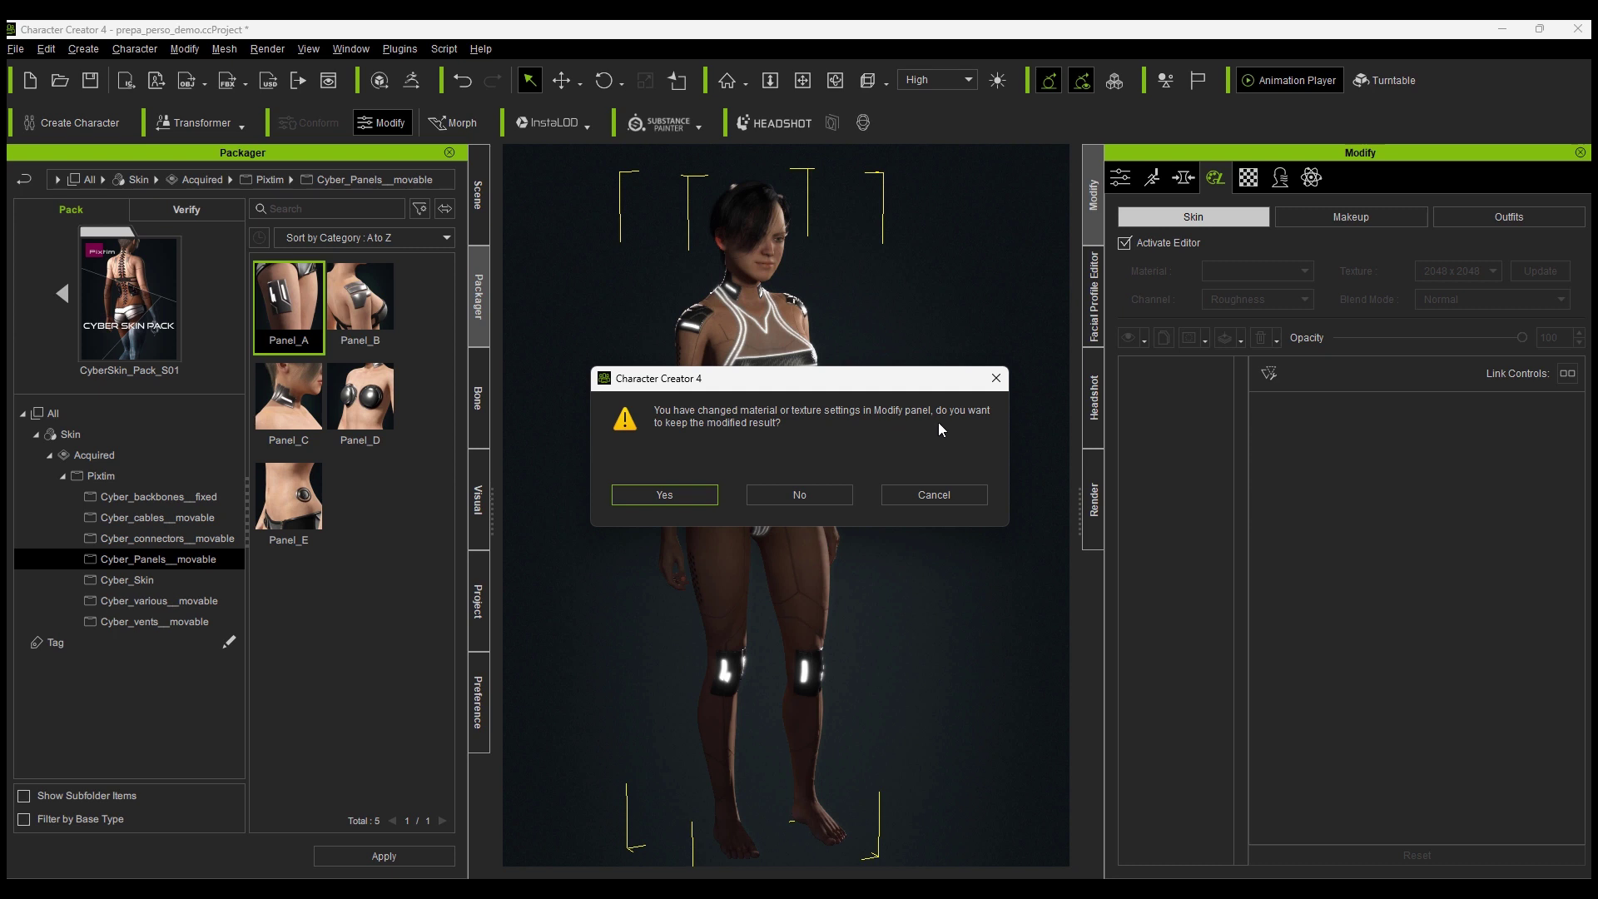
click(791, 493)
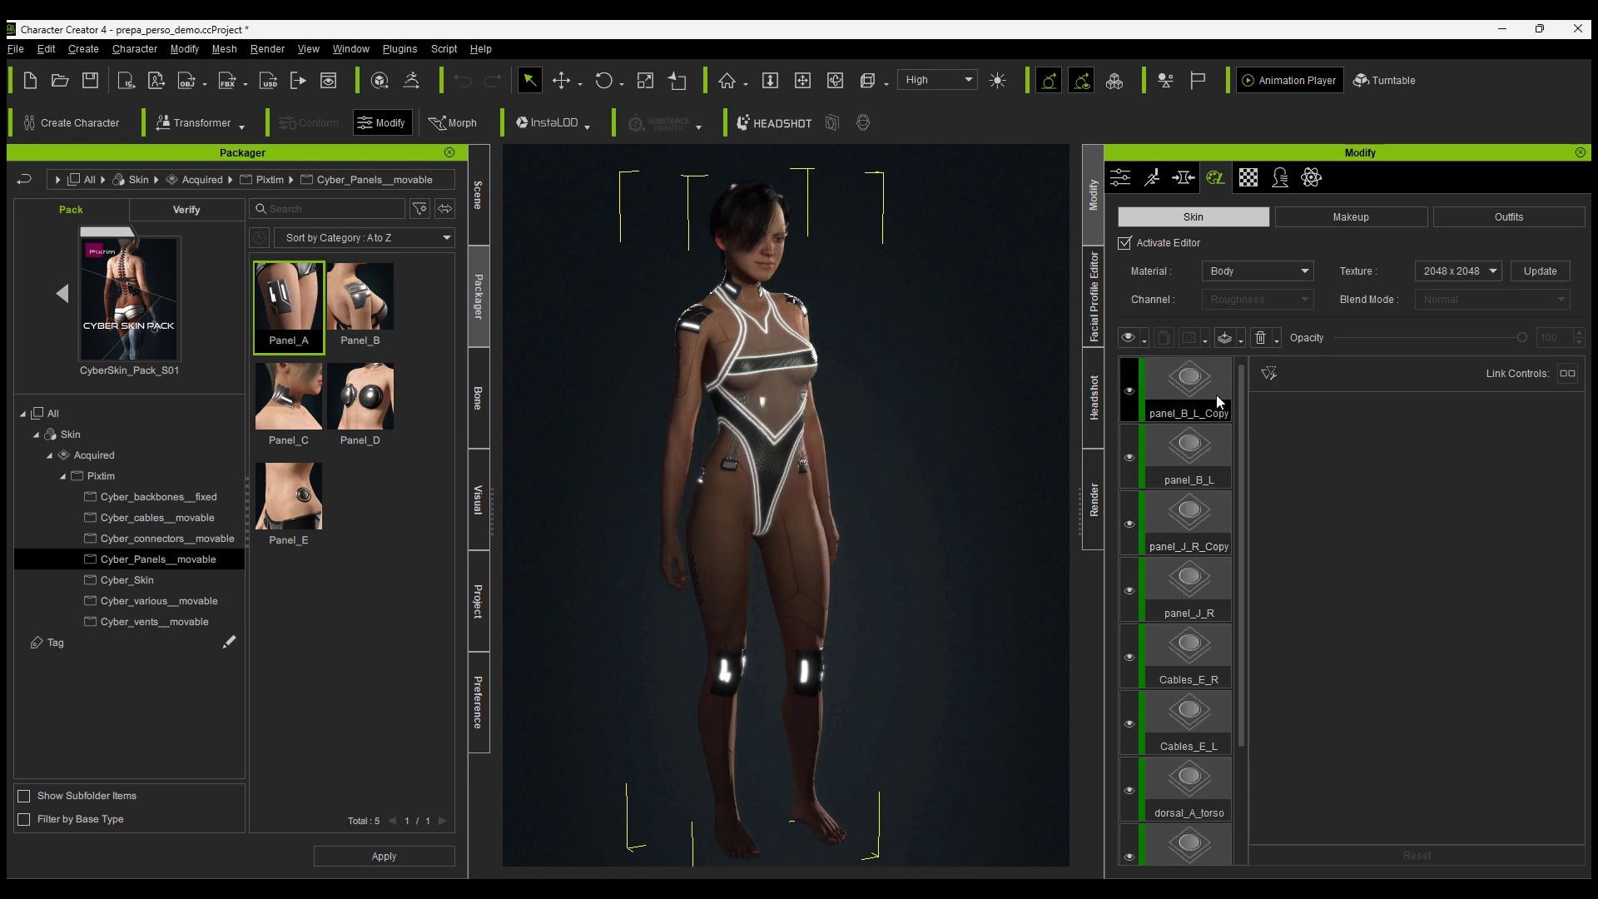
Hide the panel_B_L layer of the Body material and show it again
click(1186, 456)
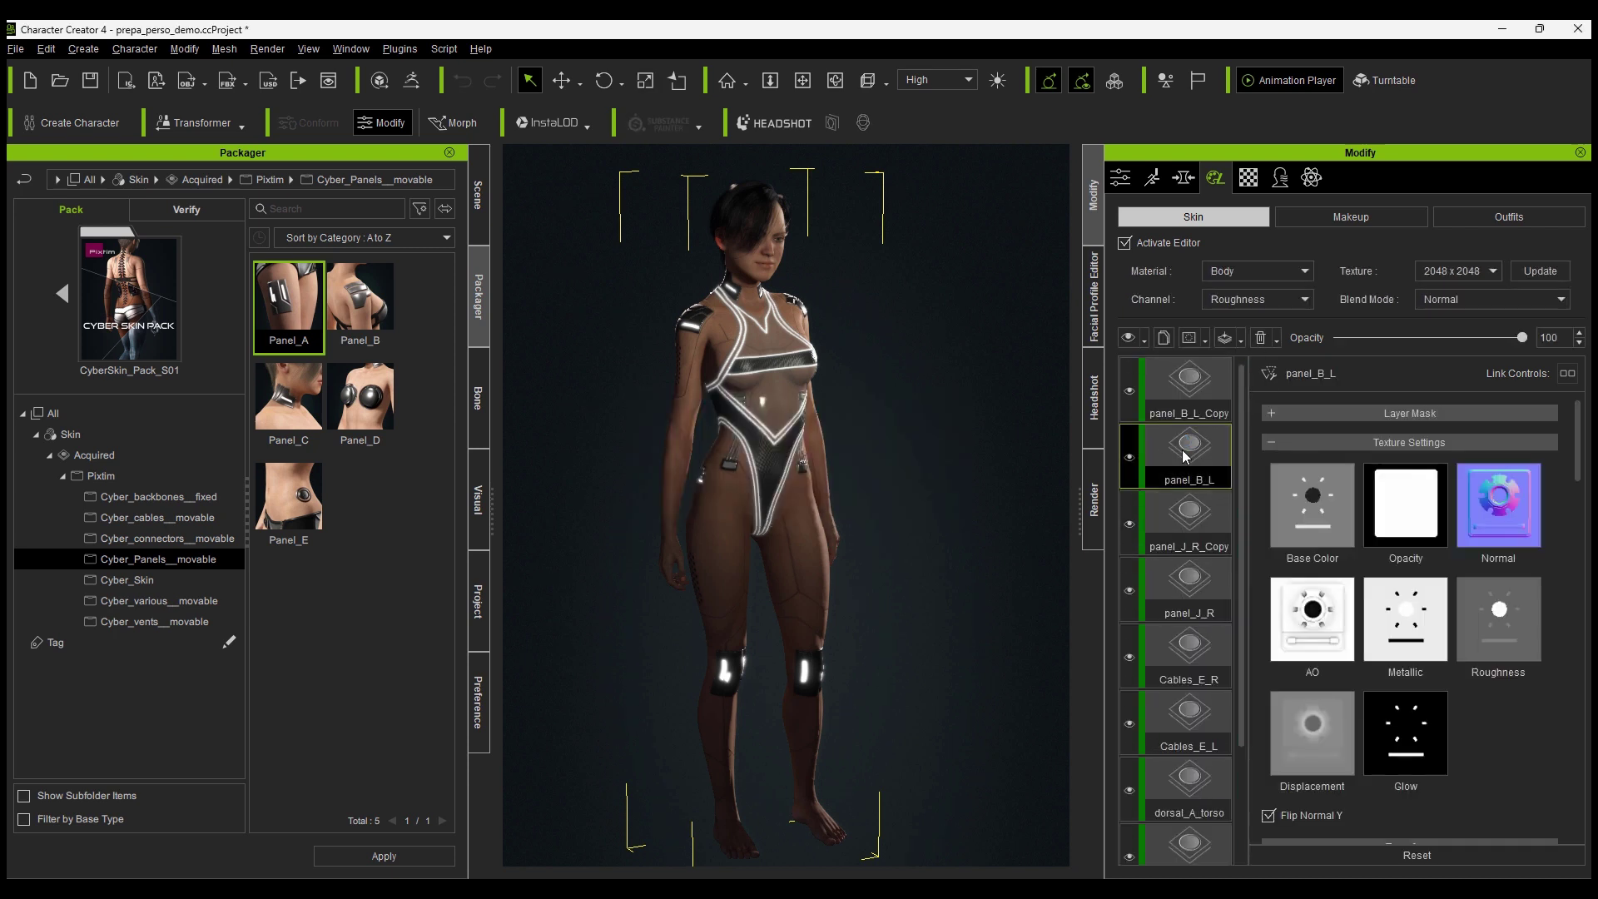
scroll(745, 475, up, 5)
click(1128, 458)
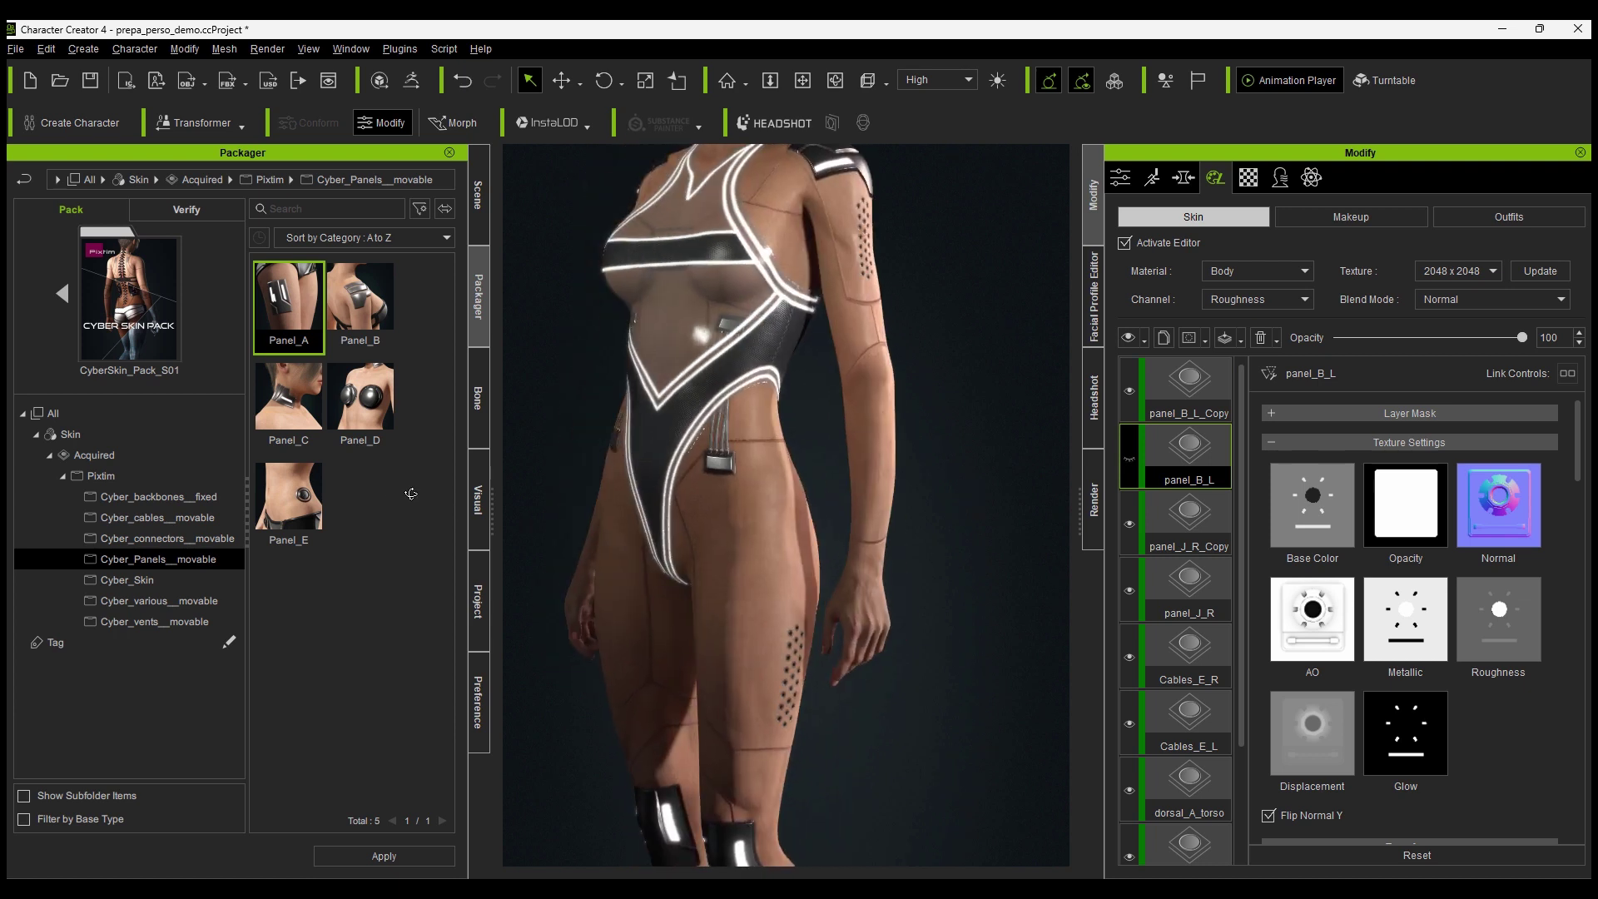
right_drag(411, 494, 350, 491)
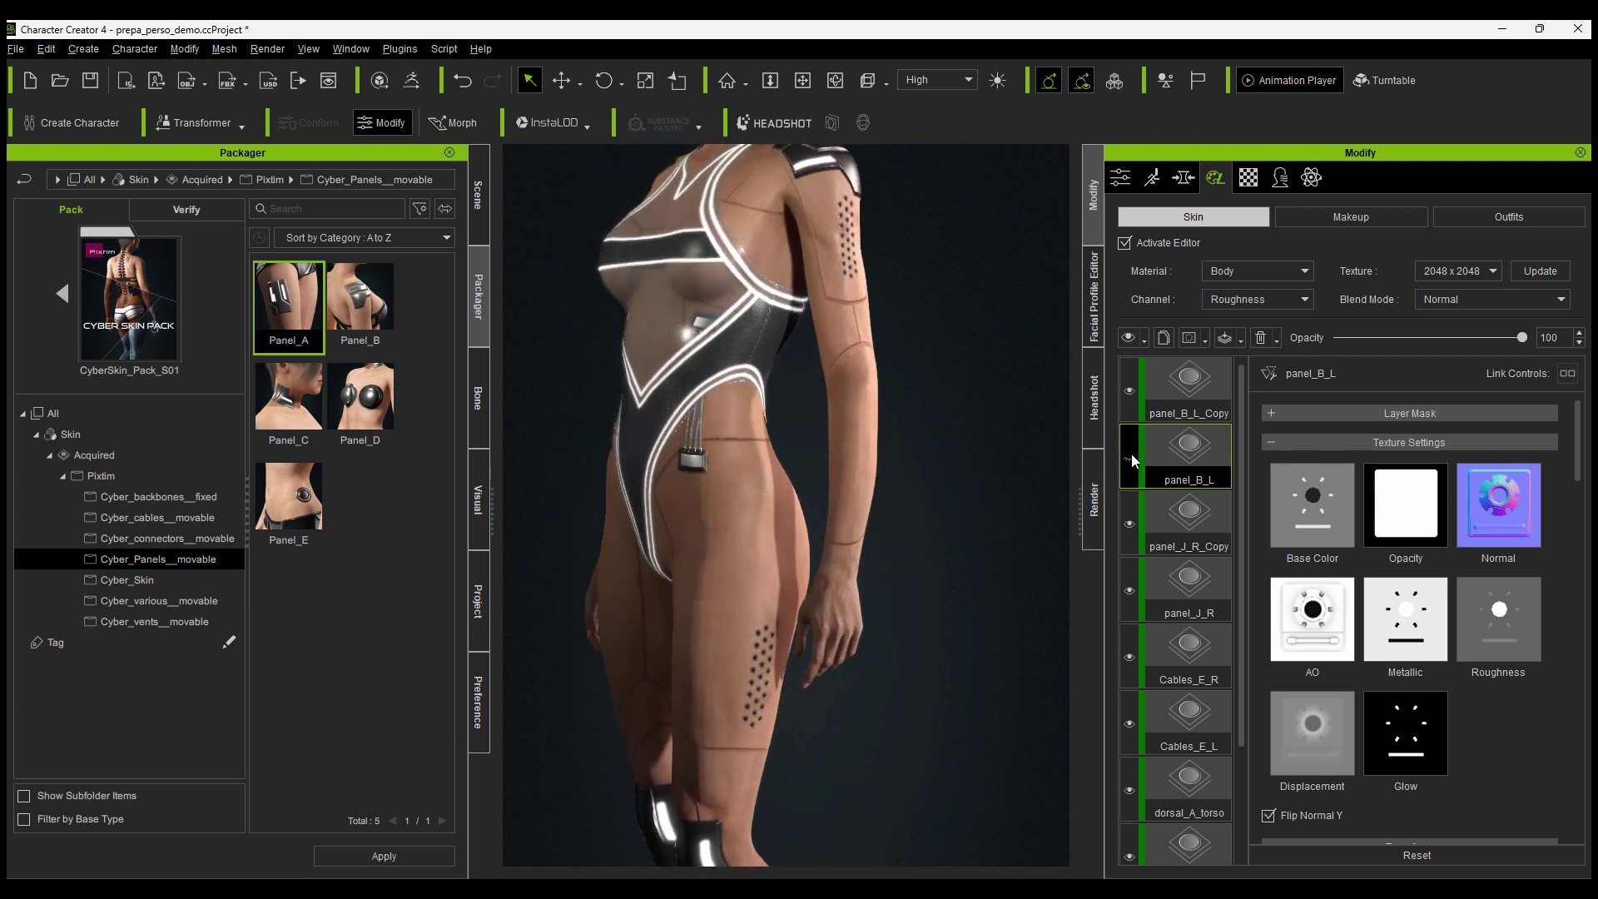
click(1129, 457)
scroll(794, 450, down, 5)
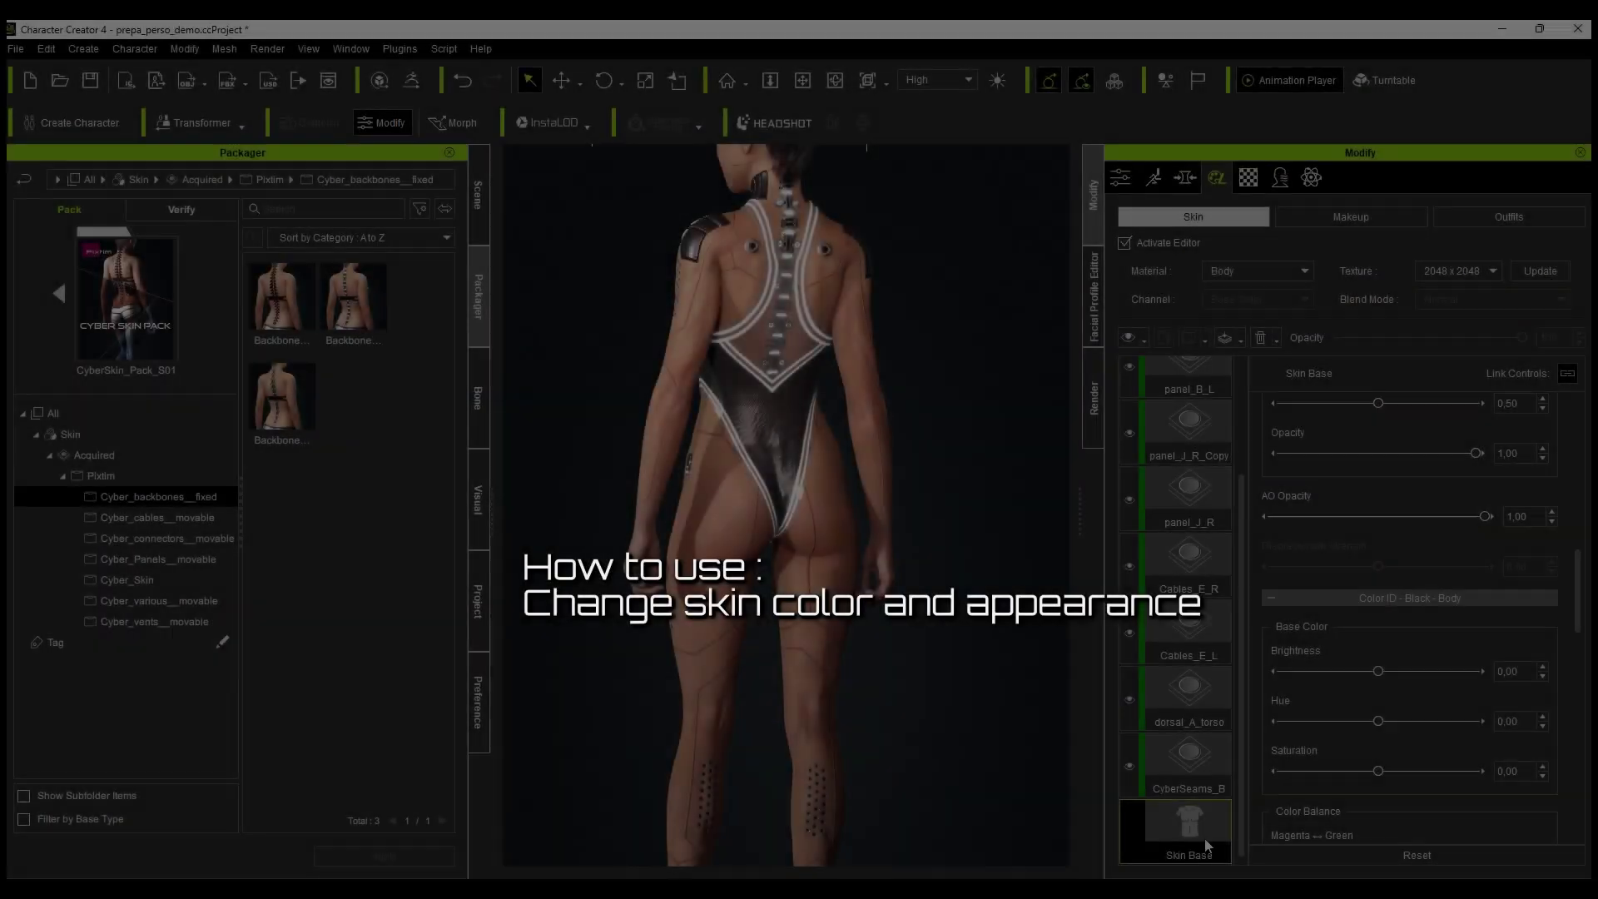
Set the Body skin base's Black color ID base color to brightness -0.19, hue -0.87 and saturation -0.77
mouse_move(1577, 561)
mouse_down()
mouse_move(1571, 487)
mouse_move(1577, 584)
mouse_up()
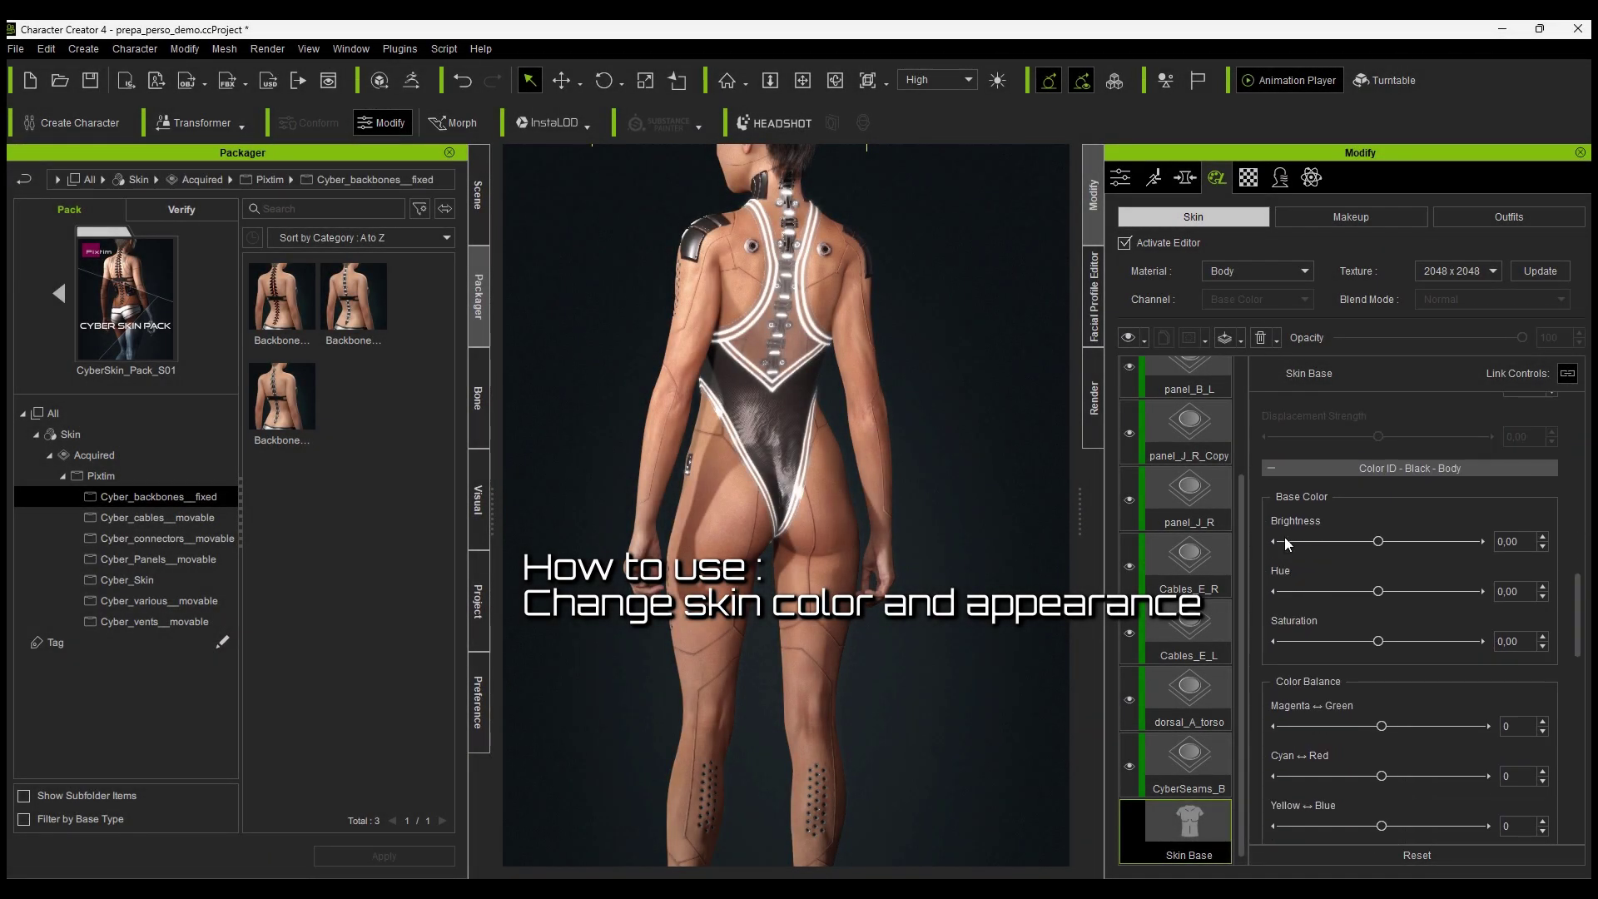
drag(1376, 538, 1361, 535)
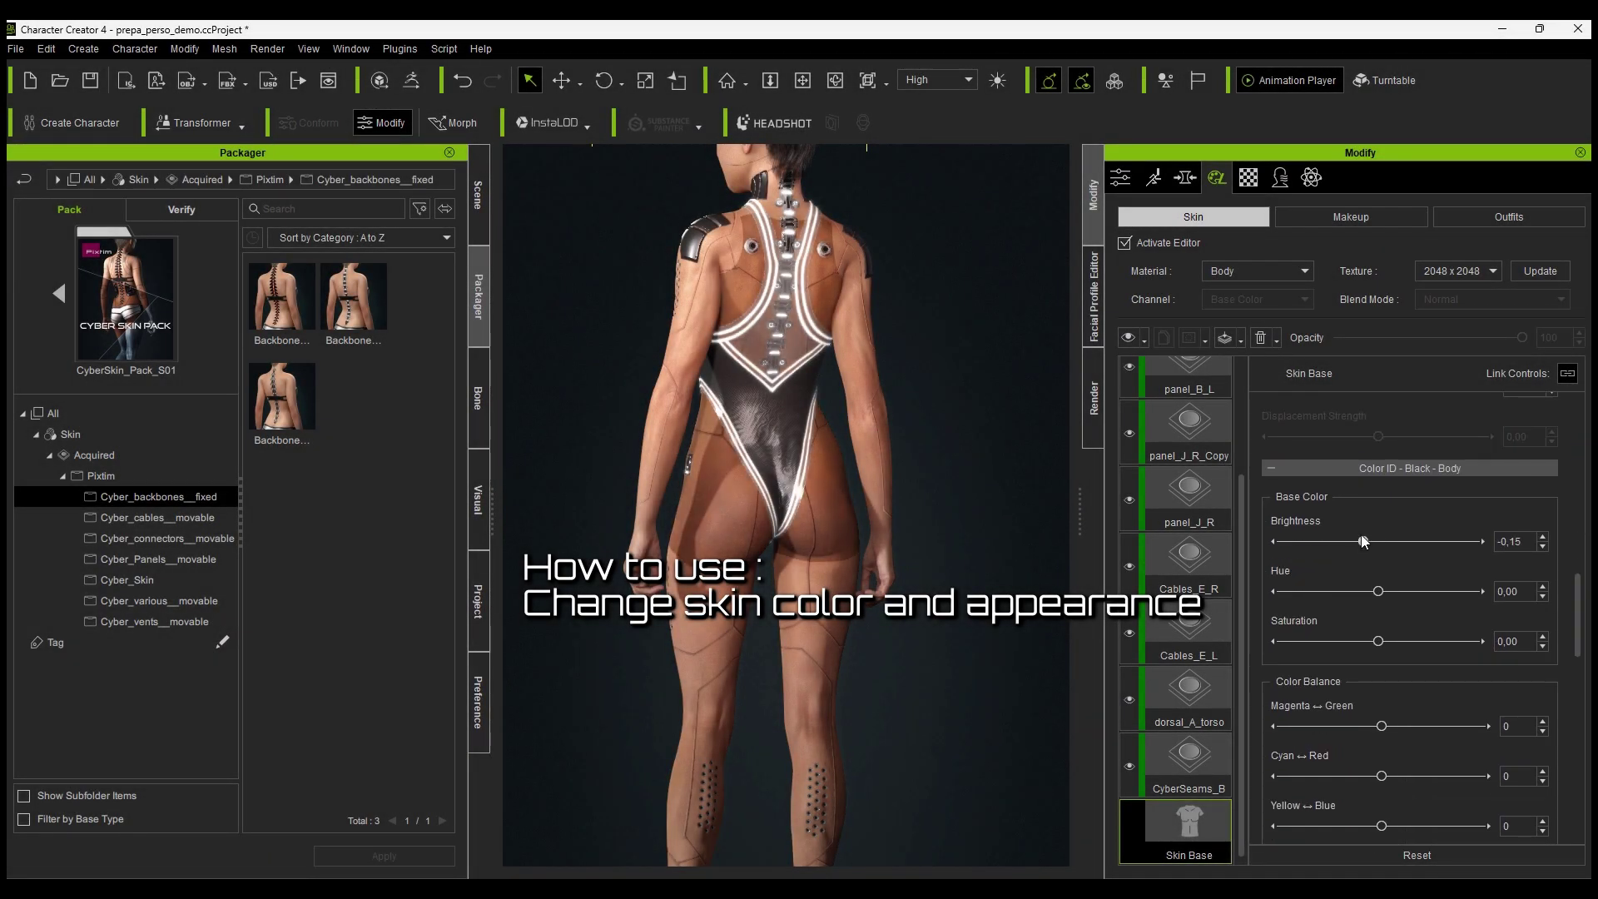
click(1535, 272)
right_drag(694, 435, 583, 466)
drag(1378, 592, 1299, 592)
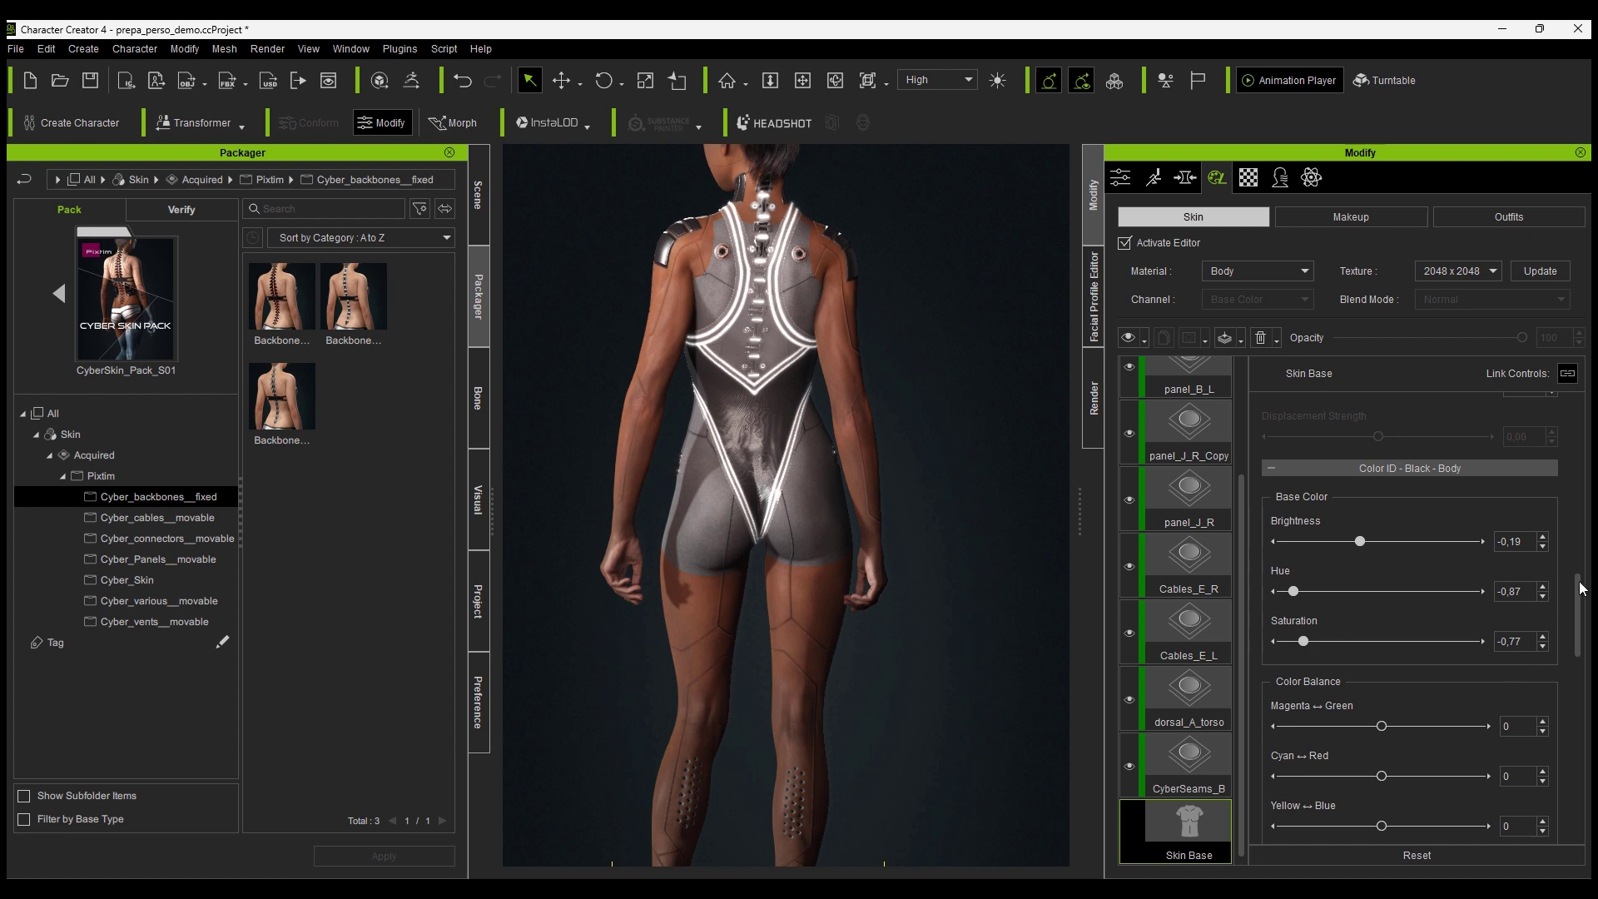
Set the Body color ID's roughness brightness to -0.43, raise its metallic brightness and update the skin
drag(1581, 588, 1583, 647)
drag(1331, 596, 1411, 611)
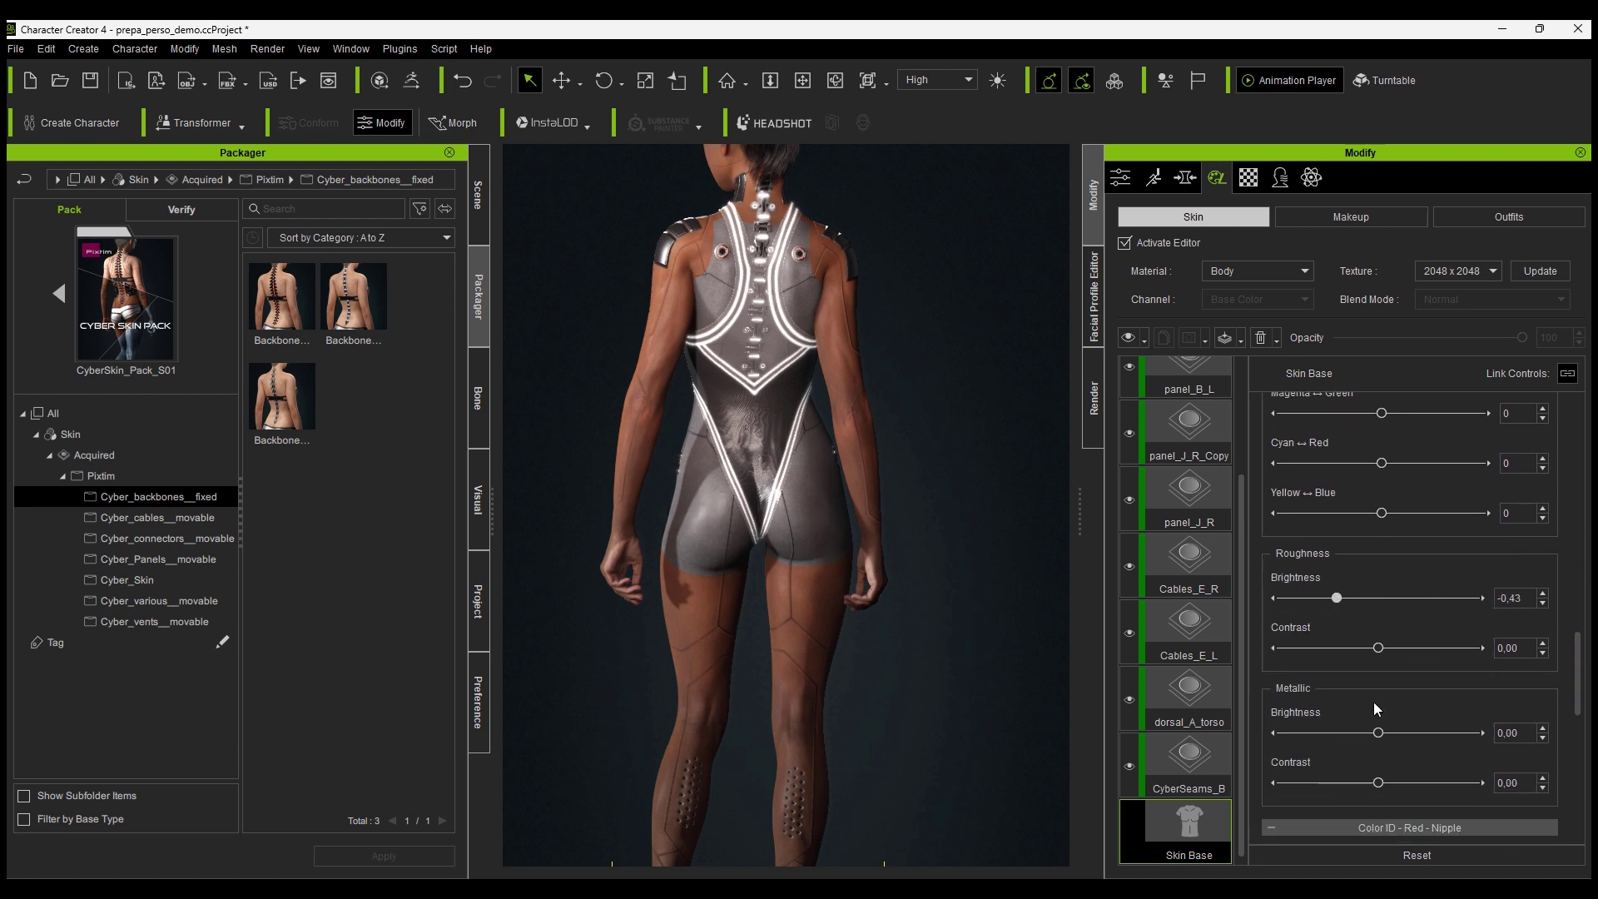
drag(1378, 732, 1460, 731)
drag(1578, 647, 1530, 621)
scroll(1530, 621, up, 5)
click(1540, 270)
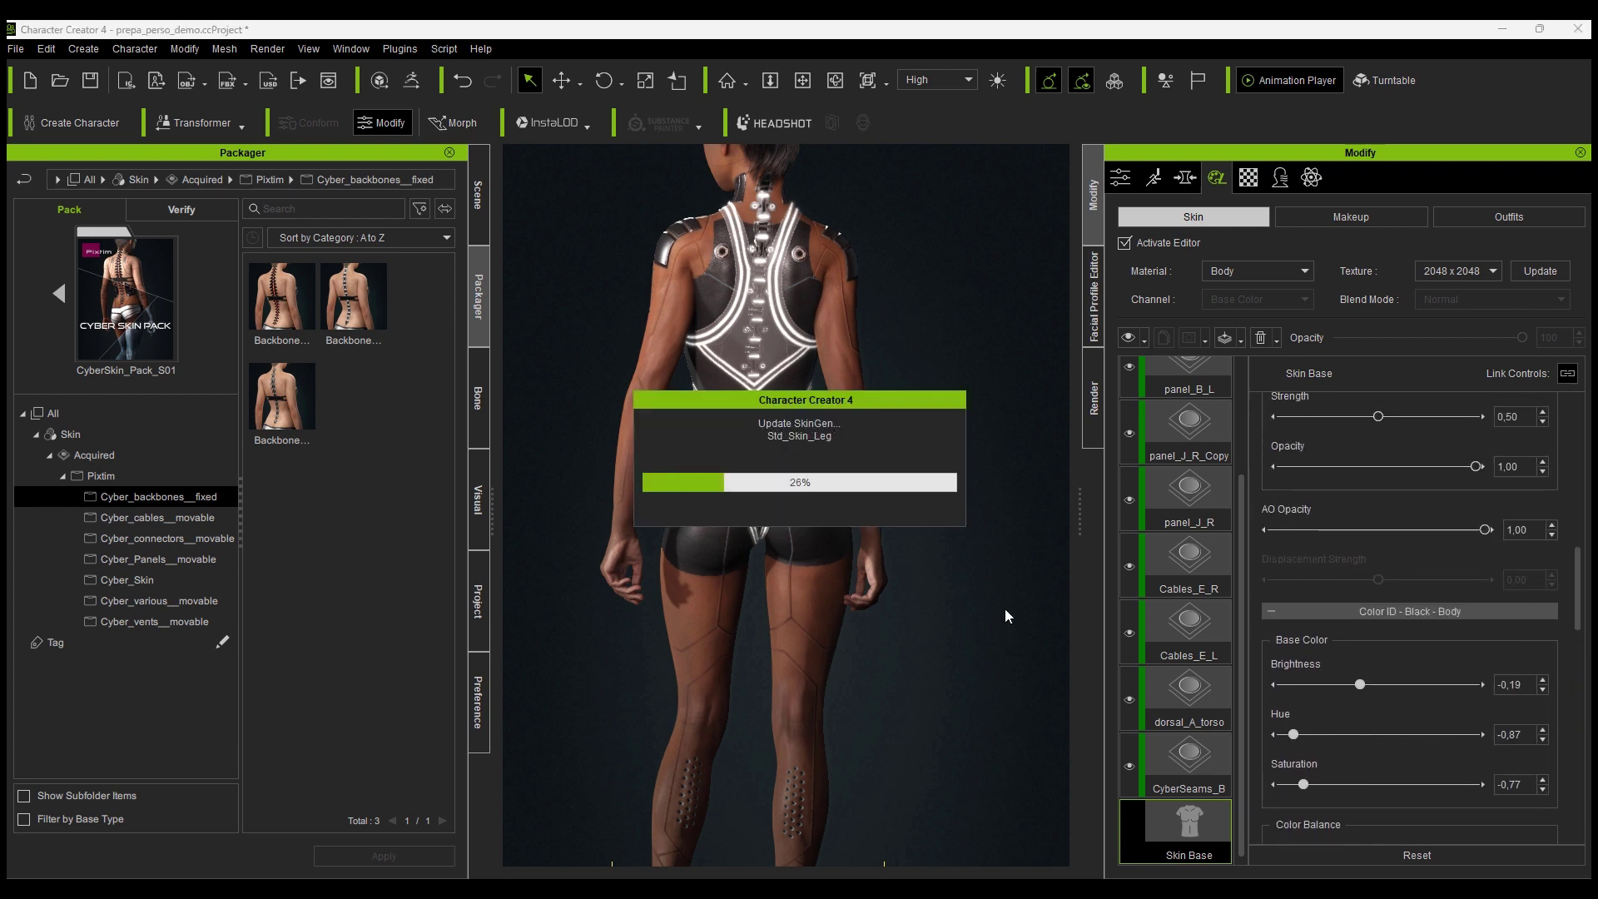
right_drag(1028, 589, 1029, 499)
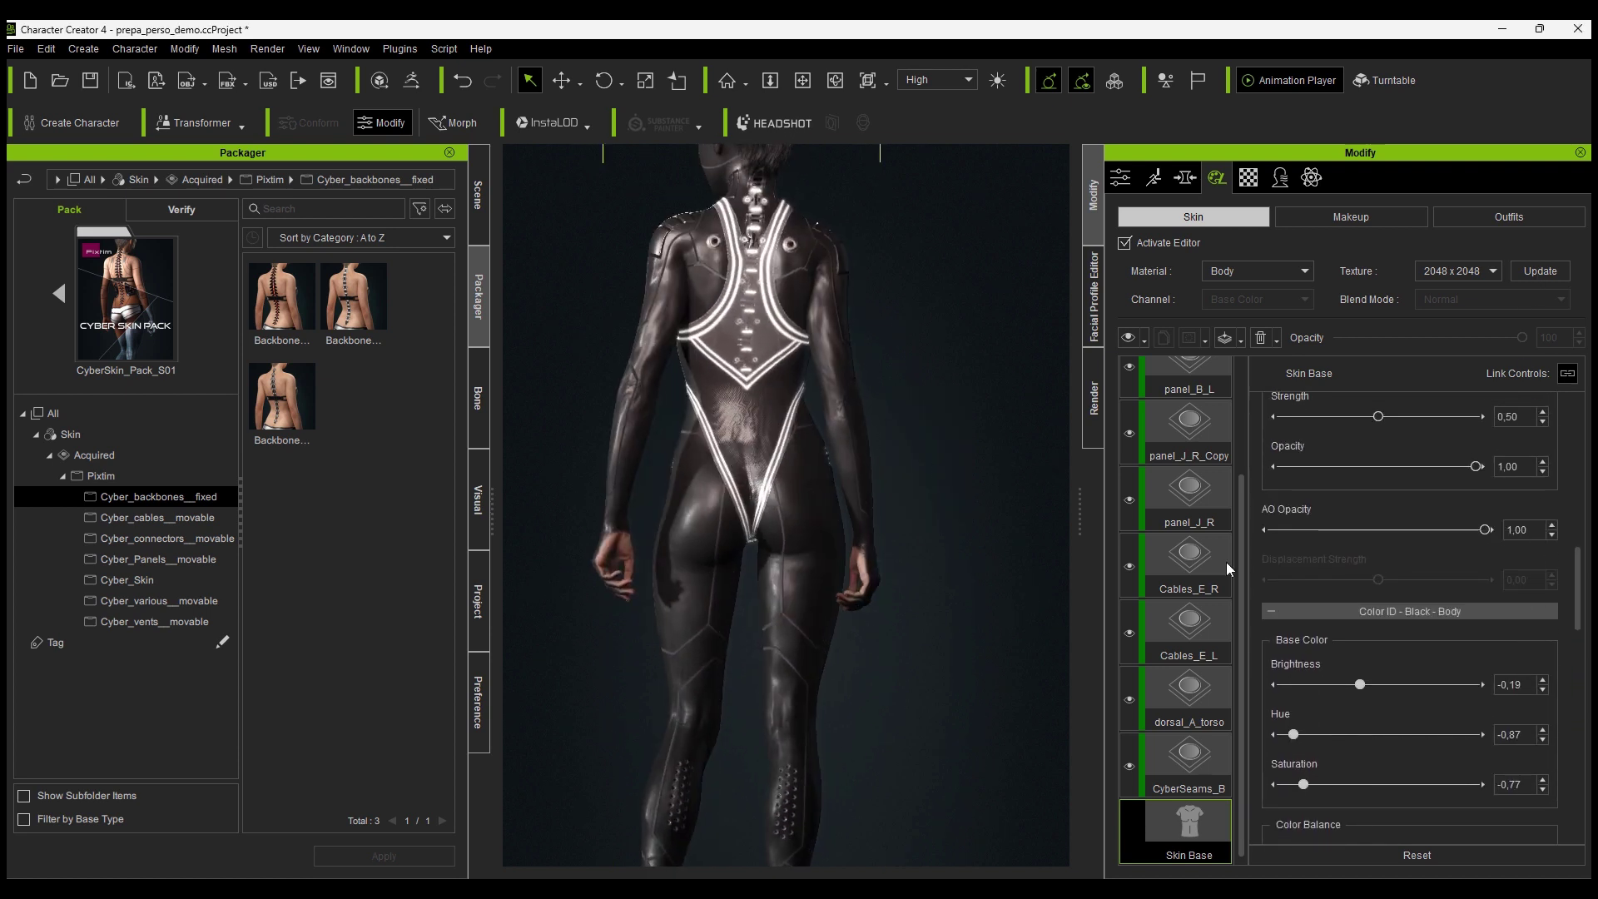
Switch to the Arm material and remove the Color ID map from its skin base
drag(1580, 566, 1588, 491)
scroll(1589, 491, up, 3)
scroll(1589, 491, down, 3)
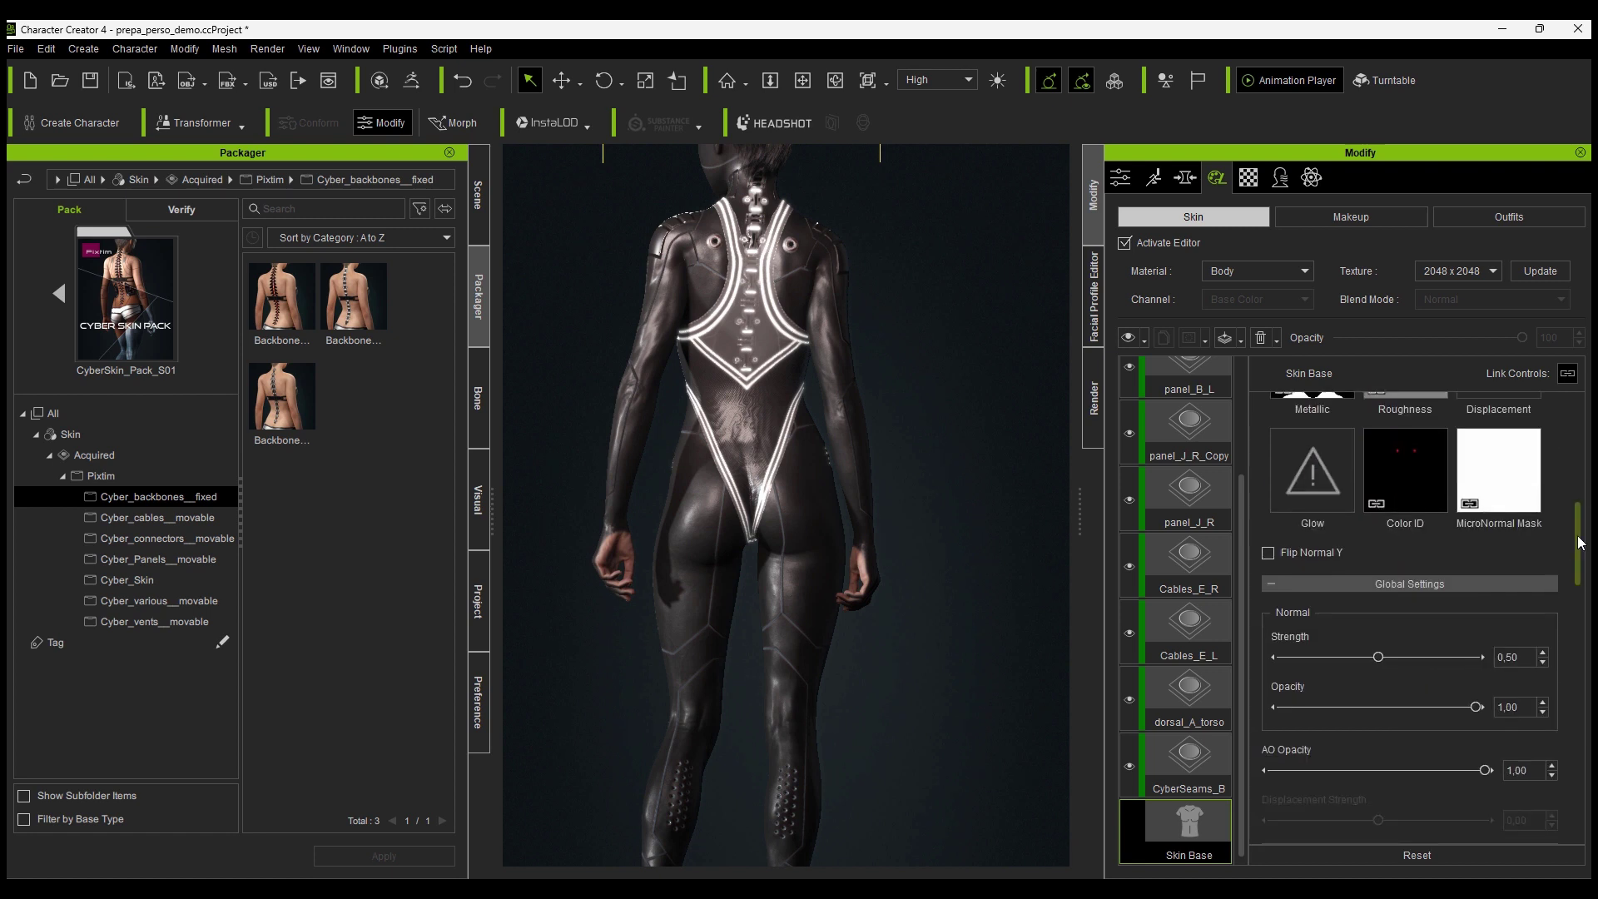
click(1257, 271)
click(1232, 302)
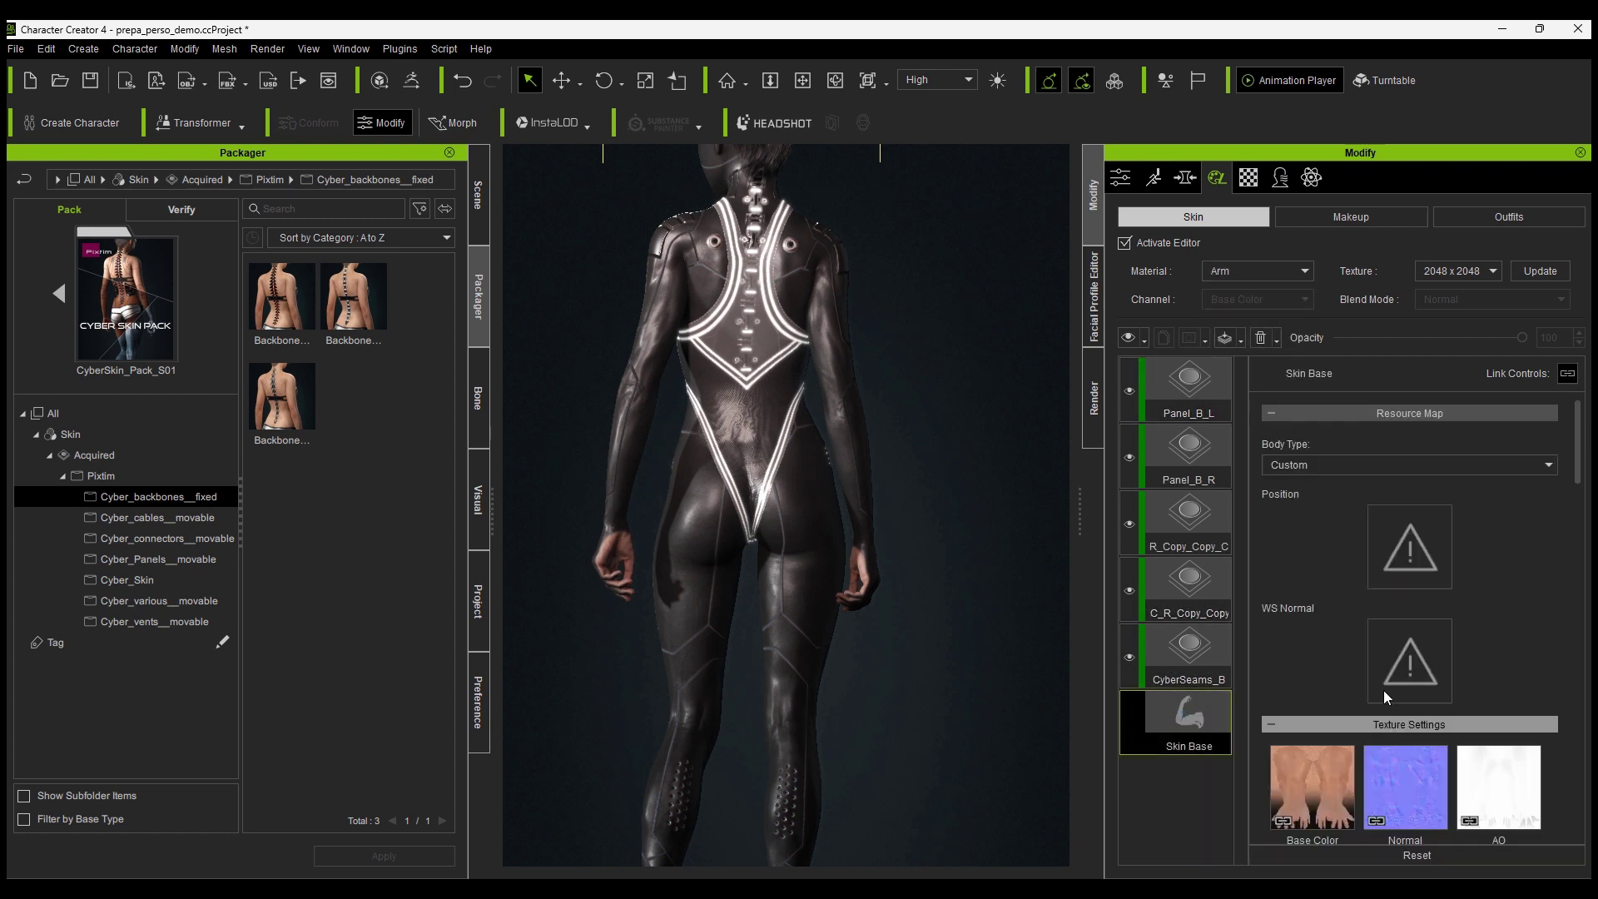
drag(1579, 475, 1580, 567)
right_click(1410, 519)
click(1458, 615)
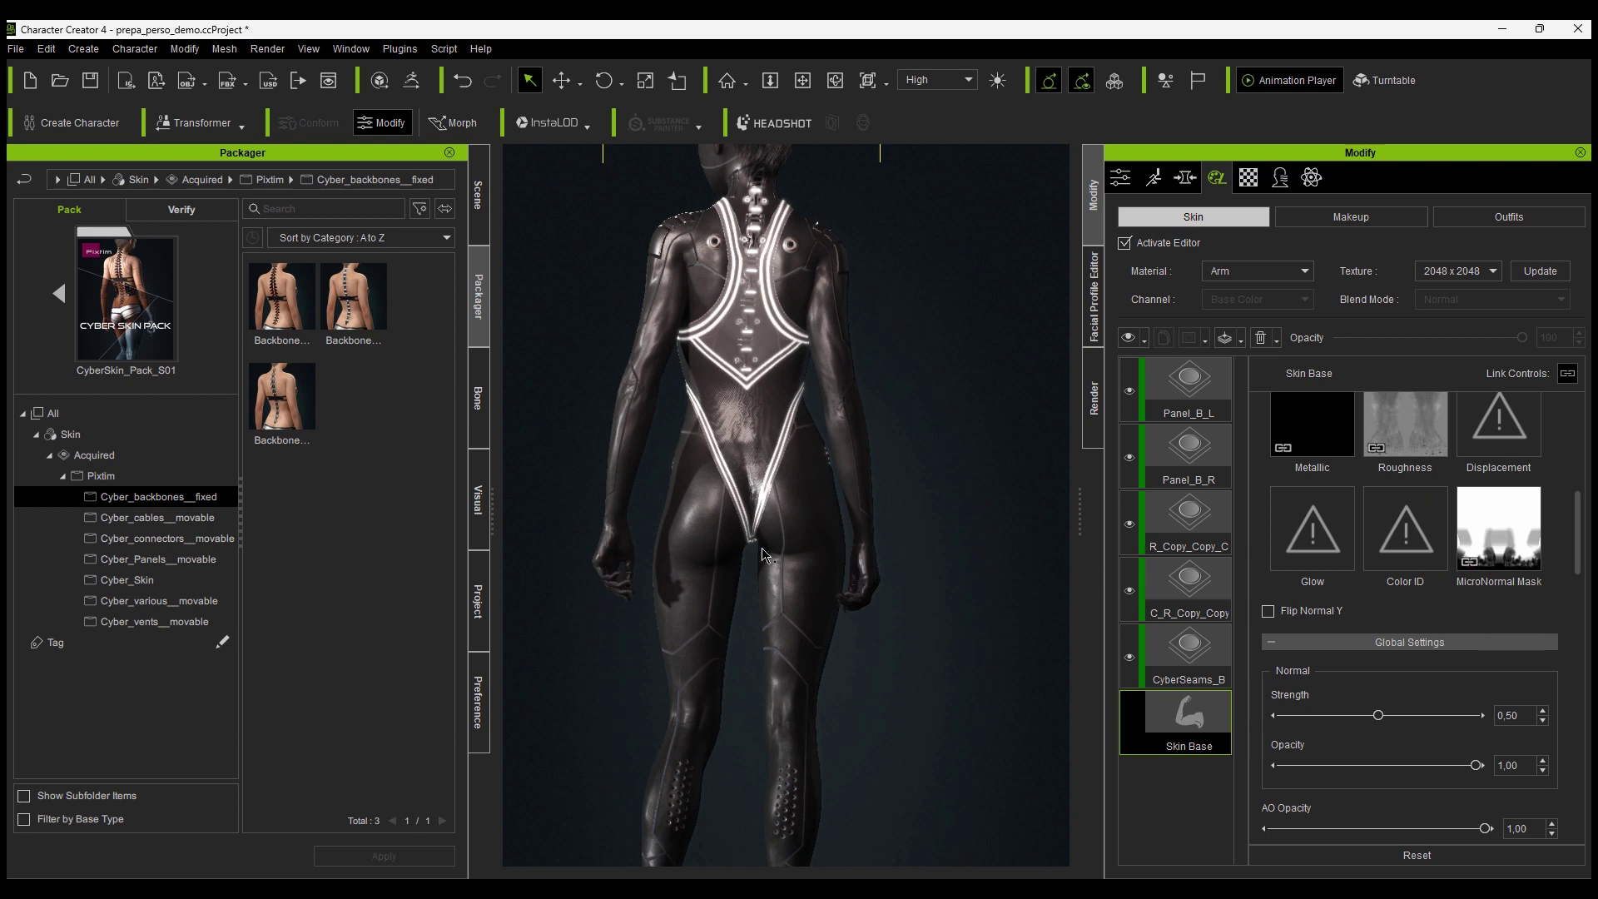
mouse_move(761, 547)
right_down()
mouse_move(939, 496)
mouse_move(750, 533)
right_up()
Switch to the Head material and remove the Color ID map from its skin base
click(1257, 270)
click(1232, 286)
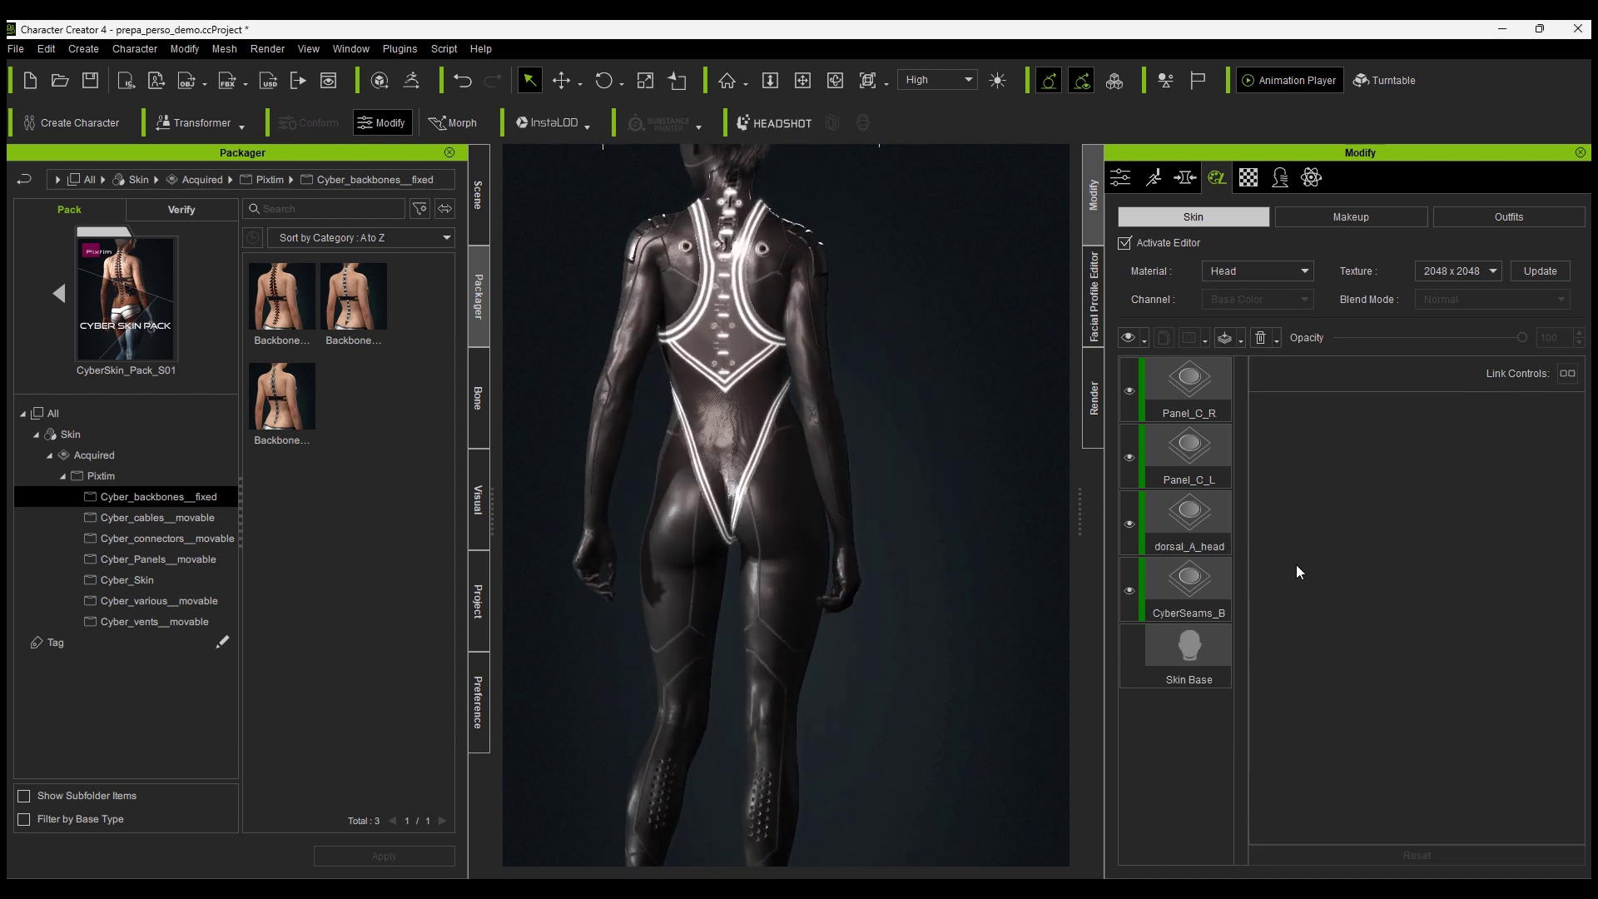
click(1190, 655)
drag(1579, 431, 1580, 506)
right_click(1397, 564)
click(1452, 660)
right_drag(782, 534, 966, 534)
Switch to the Nails material and darken its skin base by setting the base color brightness to -0.47
click(1241, 273)
click(1233, 346)
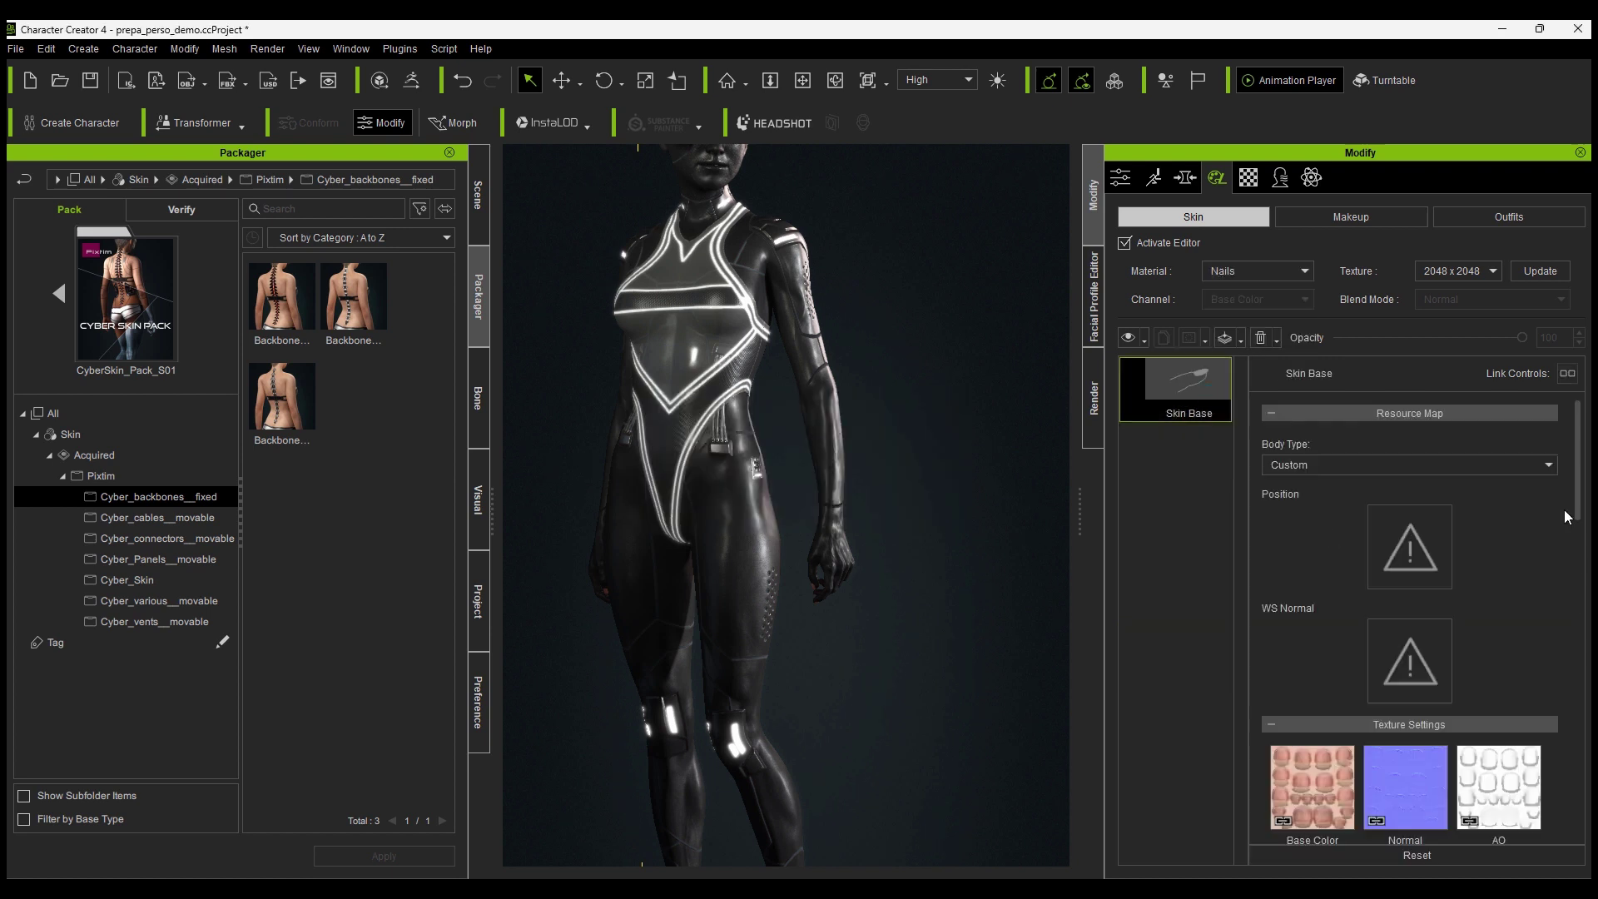
scroll(1564, 516, down, 10)
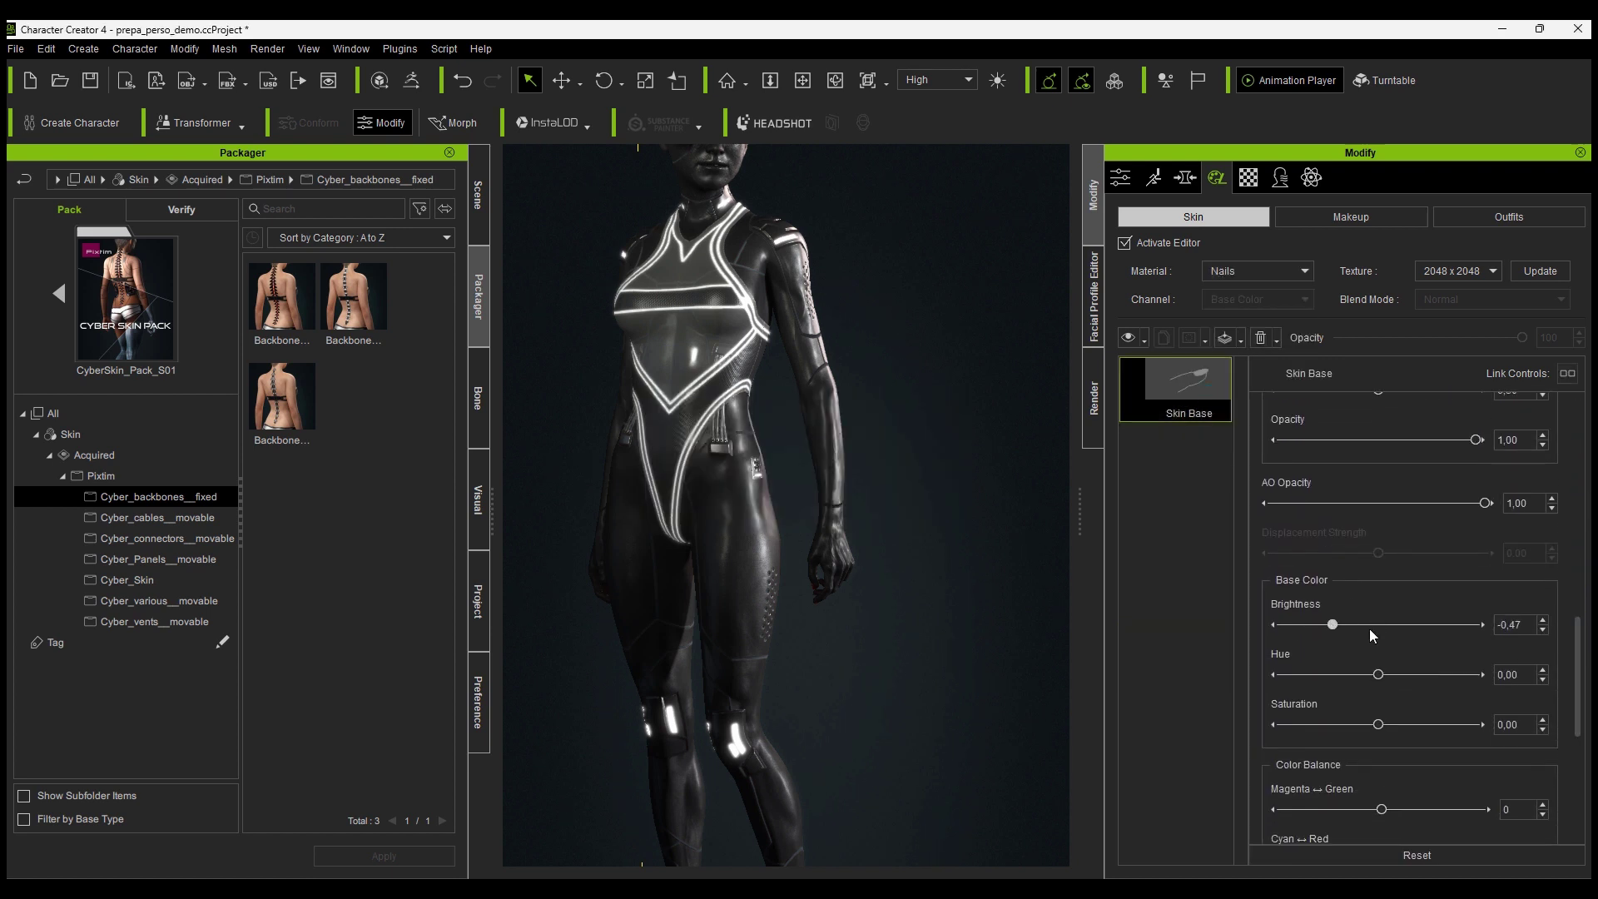
drag(1580, 652, 1580, 751)
scroll(767, 517, down, 3)
right_drag(767, 516, 725, 516)
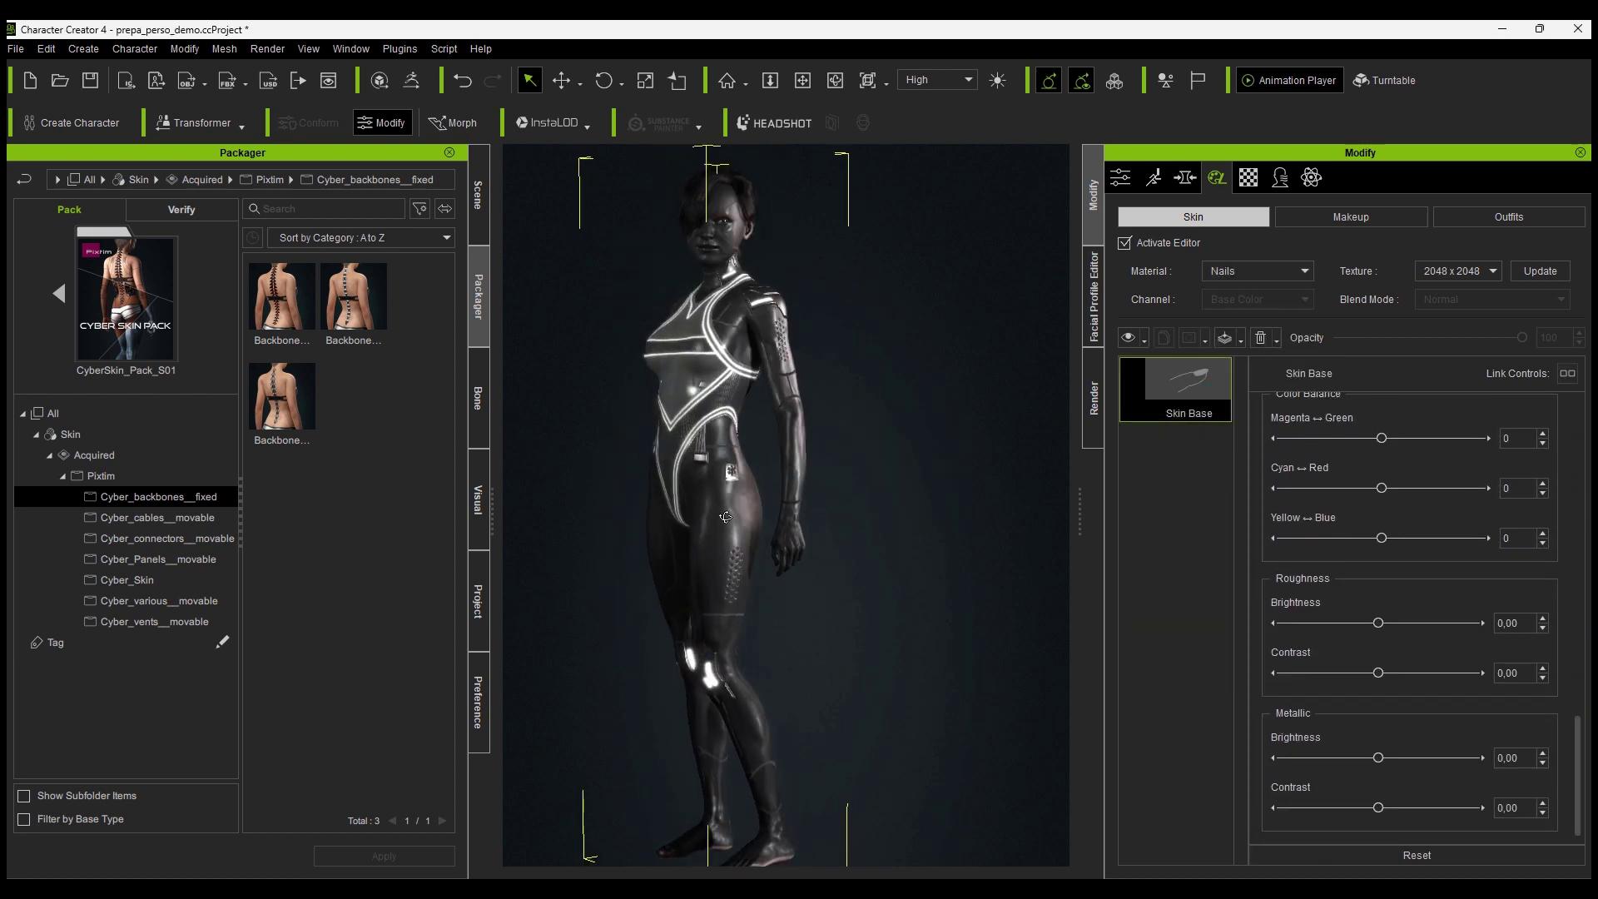
Hide the character's HfL_S04 hair parts and the ParticleSettings object in the scene
click(479, 195)
click(195, 357)
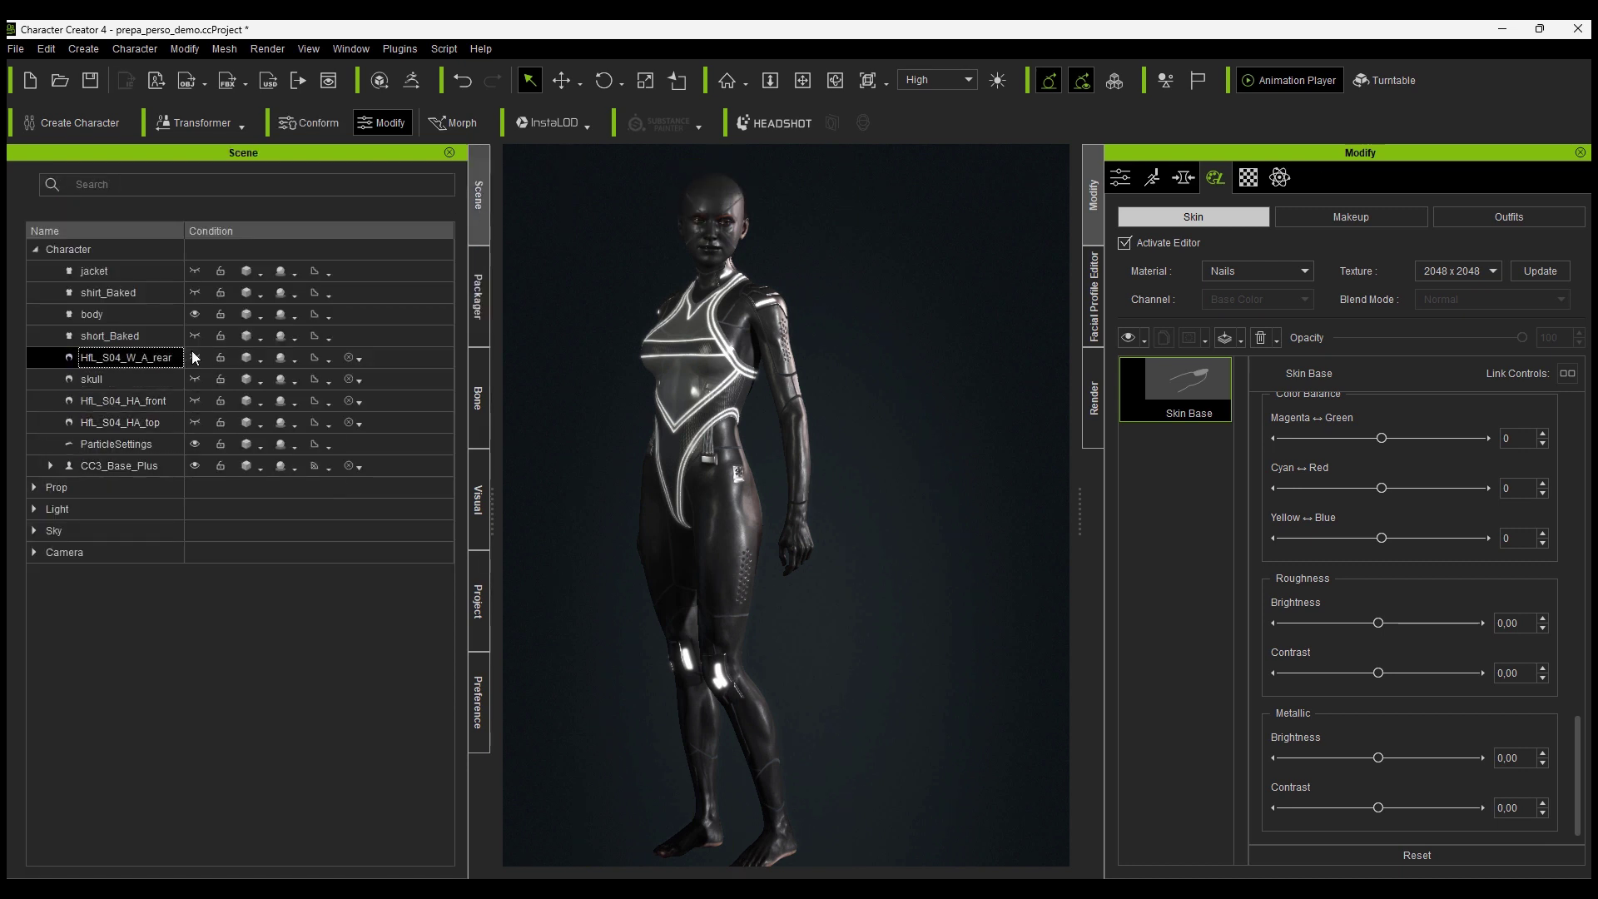
click(195, 444)
right_drag(845, 410, 722, 433)
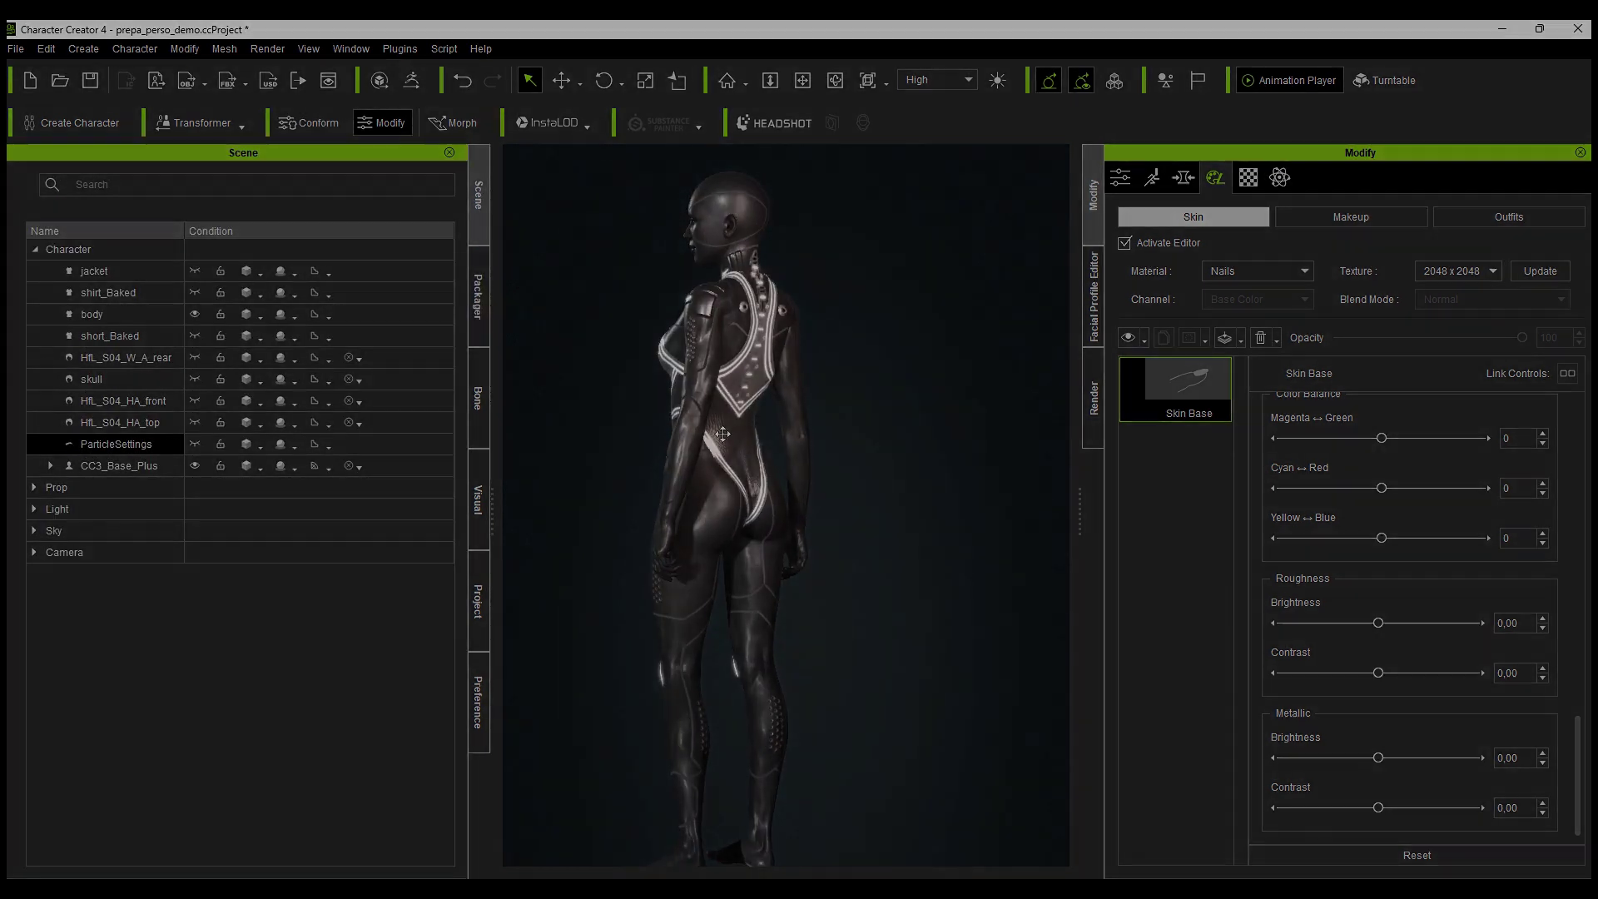